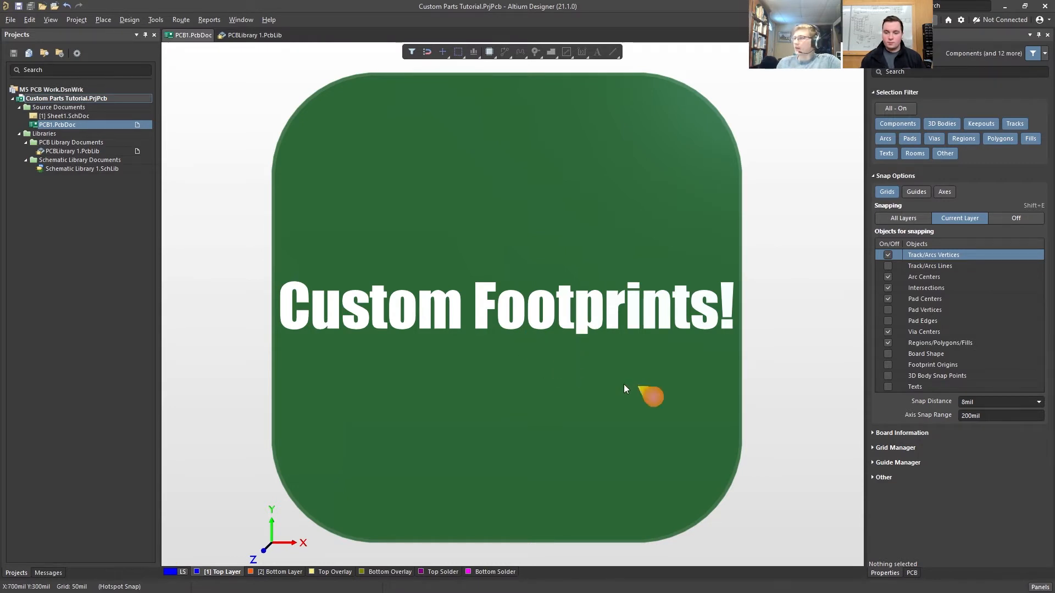
Switch the PCB1.PcbDoc board from the 3D view to the 2D layout view.
{"action": "left_click", "coordinate": [635, 407]}
{"action": "left_click", "coordinate": [782, 441]}
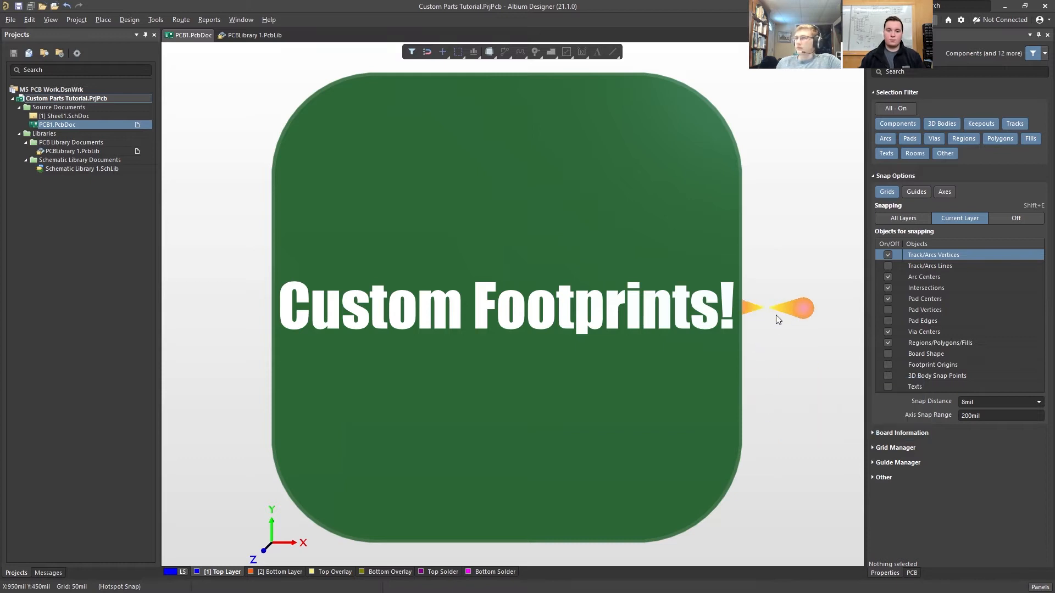
{"action": "key", "text": "2"}
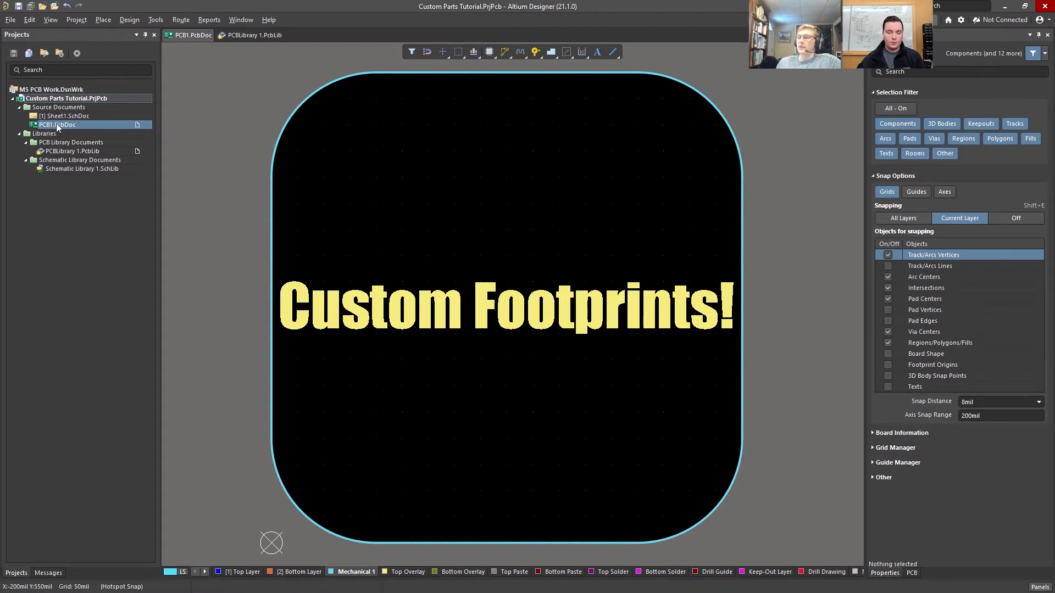
{"action": "right_click", "coordinate": [67, 99]}
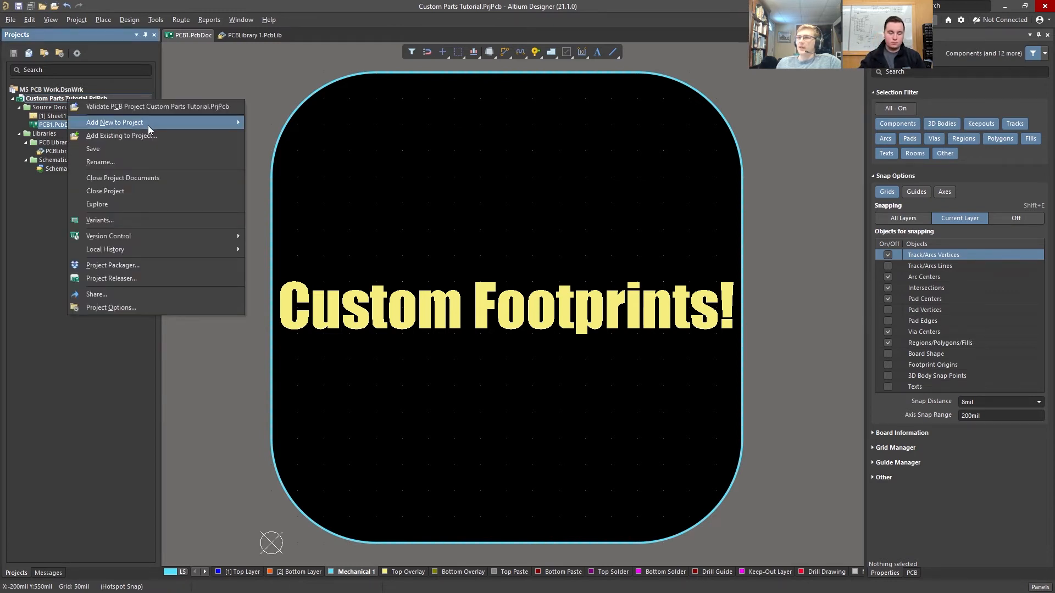
{"action": "mouse_move", "coordinate": [173, 120]}
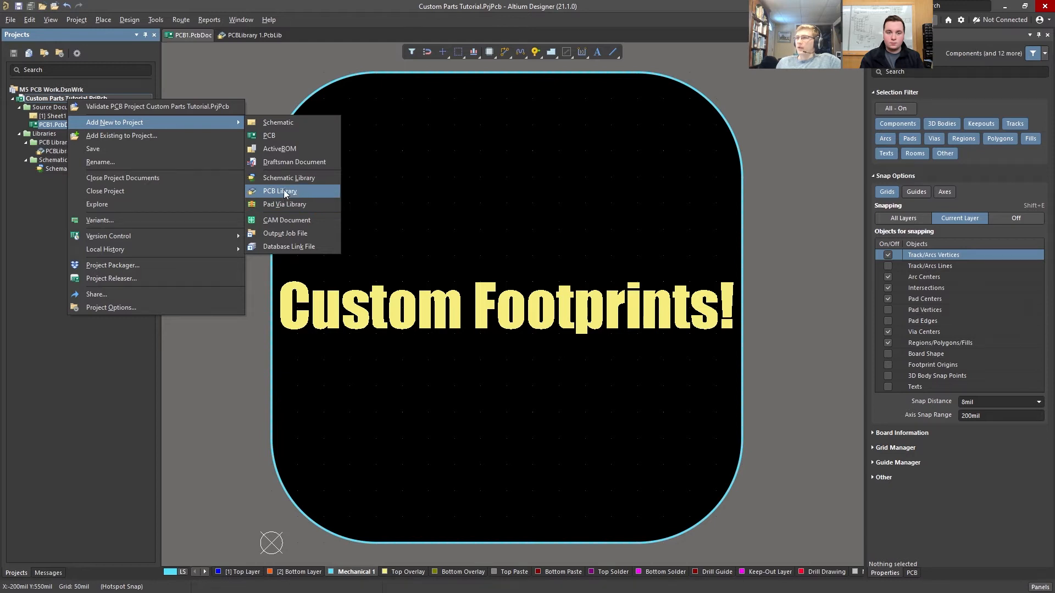
{"action": "left_click", "coordinate": [80, 423]}
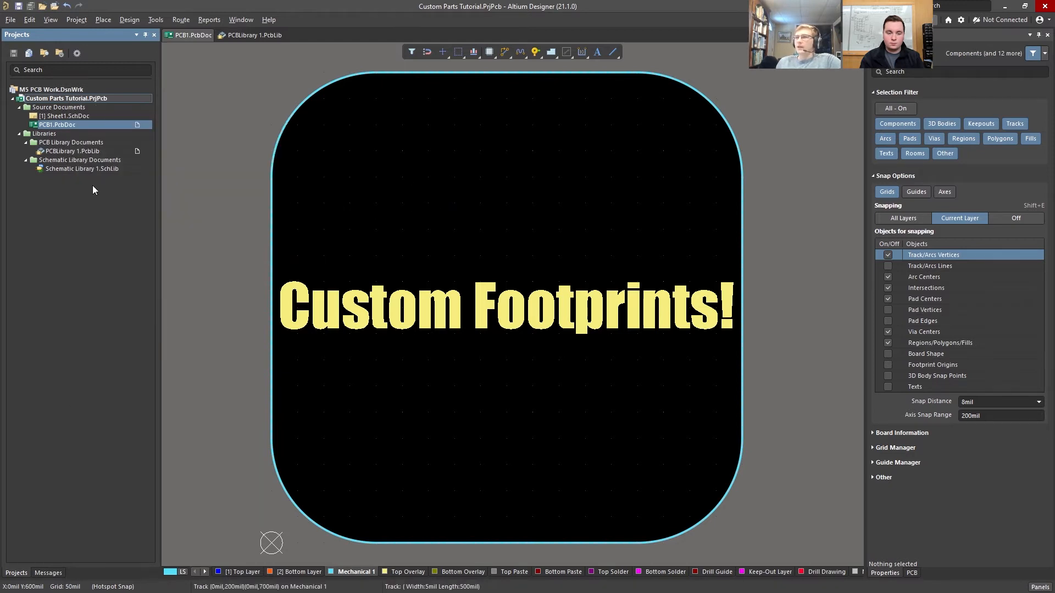
Open the PCBLibrary 1.PcbLib document and bring up its PCB Library footprint list.
{"action": "left_click", "coordinate": [67, 151]}
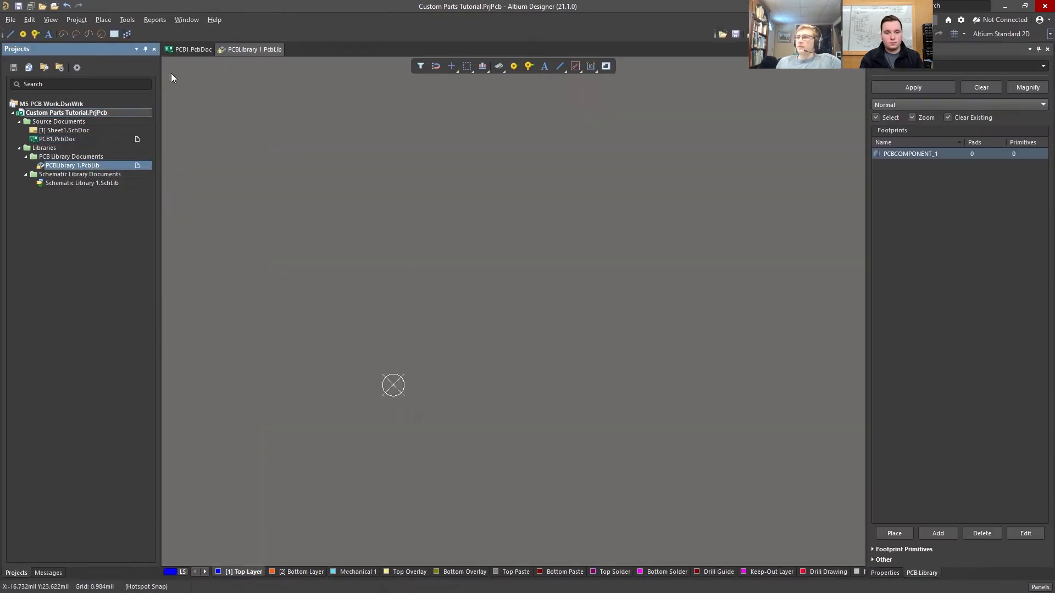
{"action": "mouse_move", "coordinate": [498, 306]}
{"action": "right_mouse_down"}
{"action": "mouse_move", "coordinate": [529, 263]}
{"action": "mouse_move", "coordinate": [539, 282]}
{"action": "right_mouse_up"}
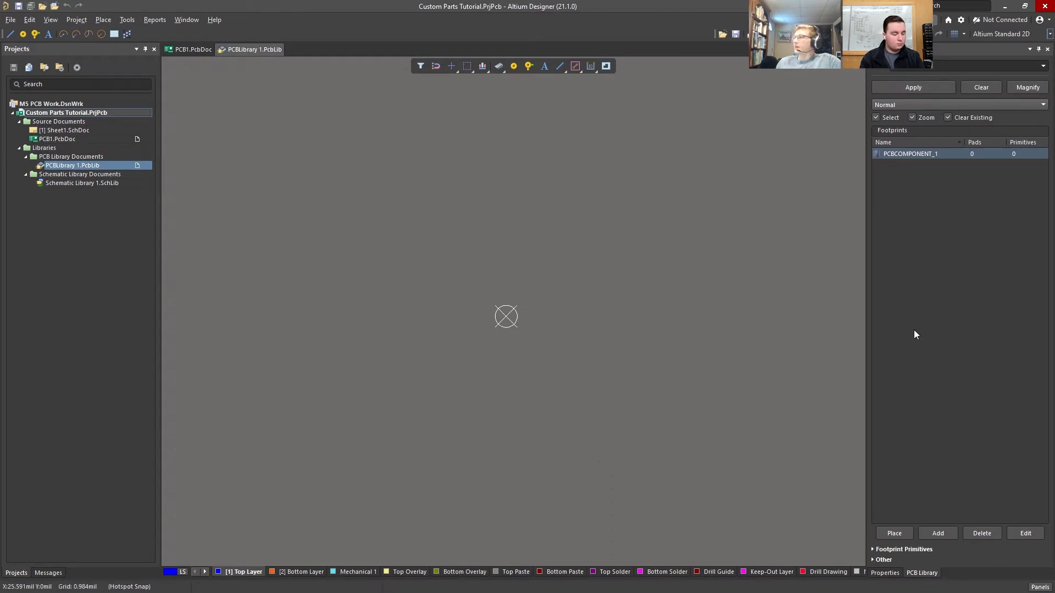
{"action": "left_click", "coordinate": [1045, 585]}
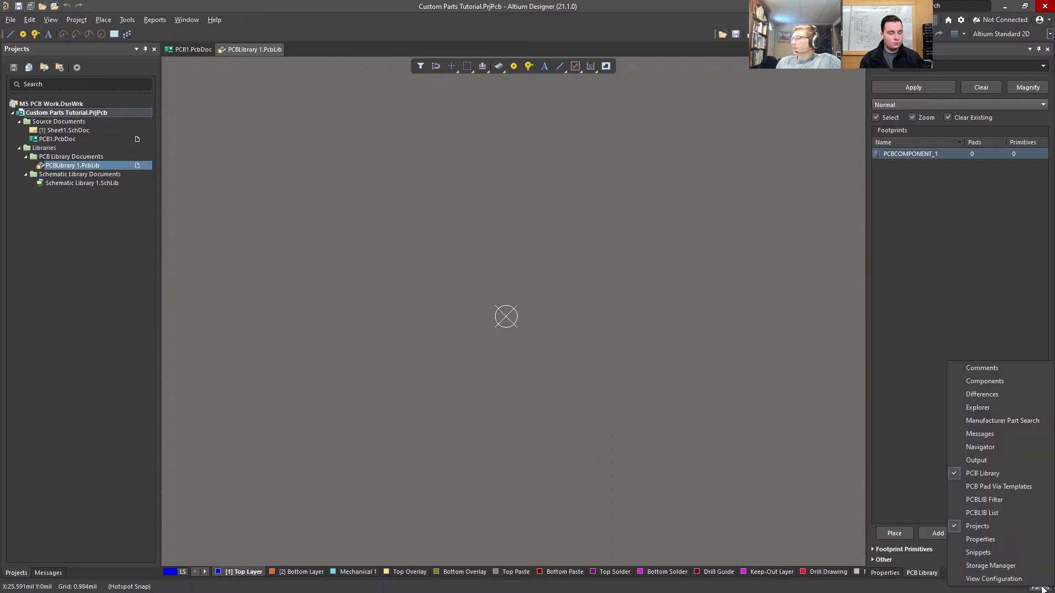
{"action": "left_click", "coordinate": [985, 473]}
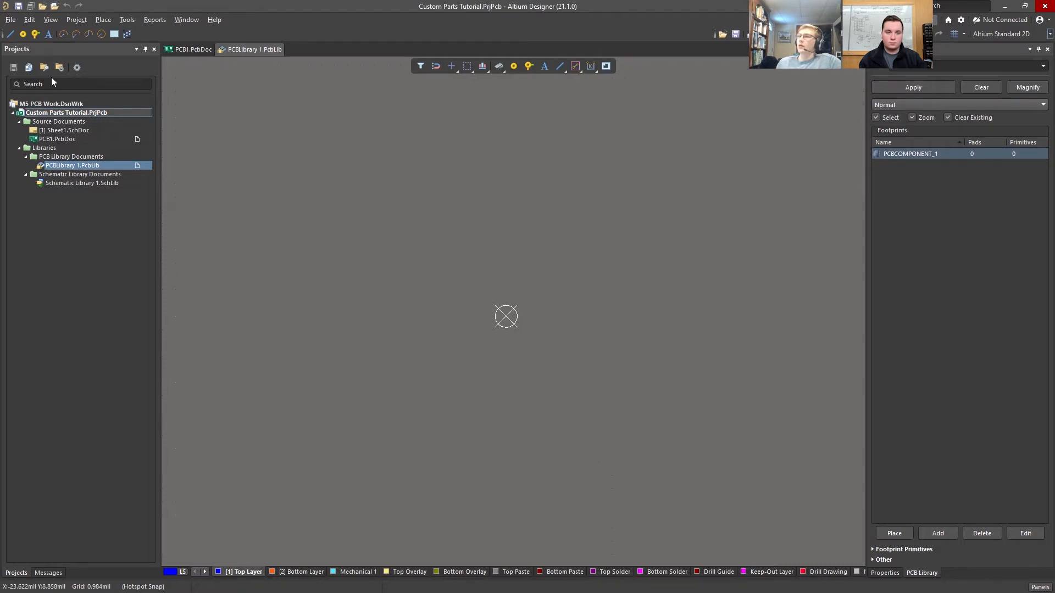
{"action": "left_click", "coordinate": [10, 20]}
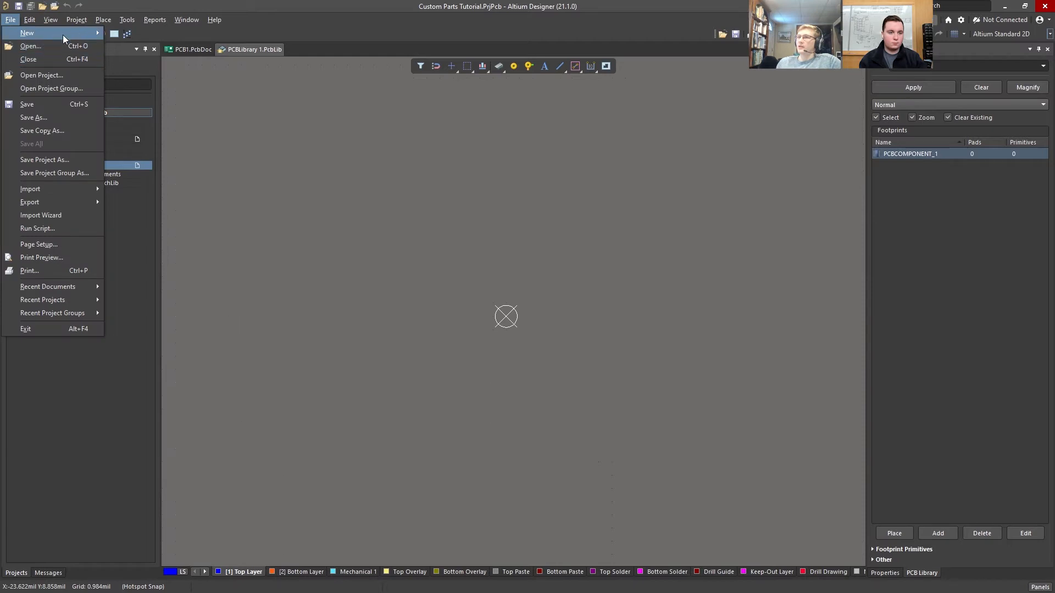
{"action": "mouse_move", "coordinate": [100, 35]}
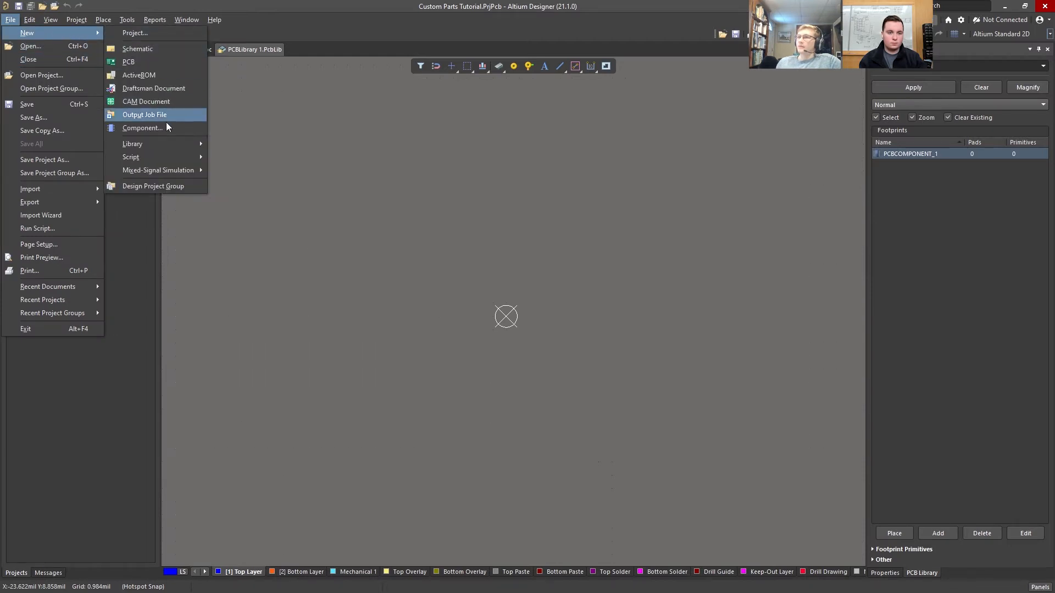
{"action": "mouse_move", "coordinate": [196, 145]}
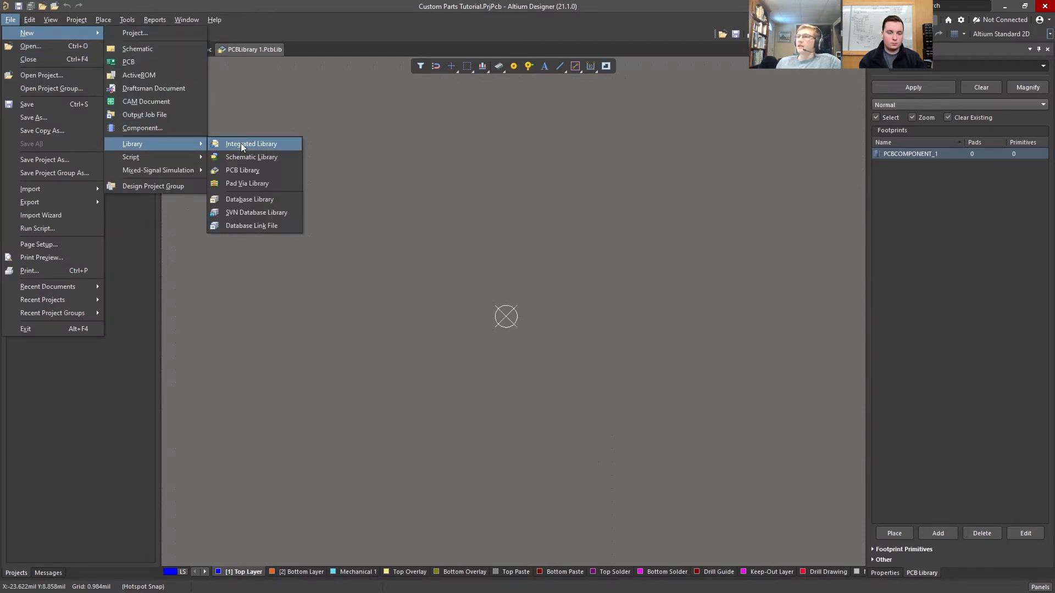
{"action": "left_click", "coordinate": [343, 141]}
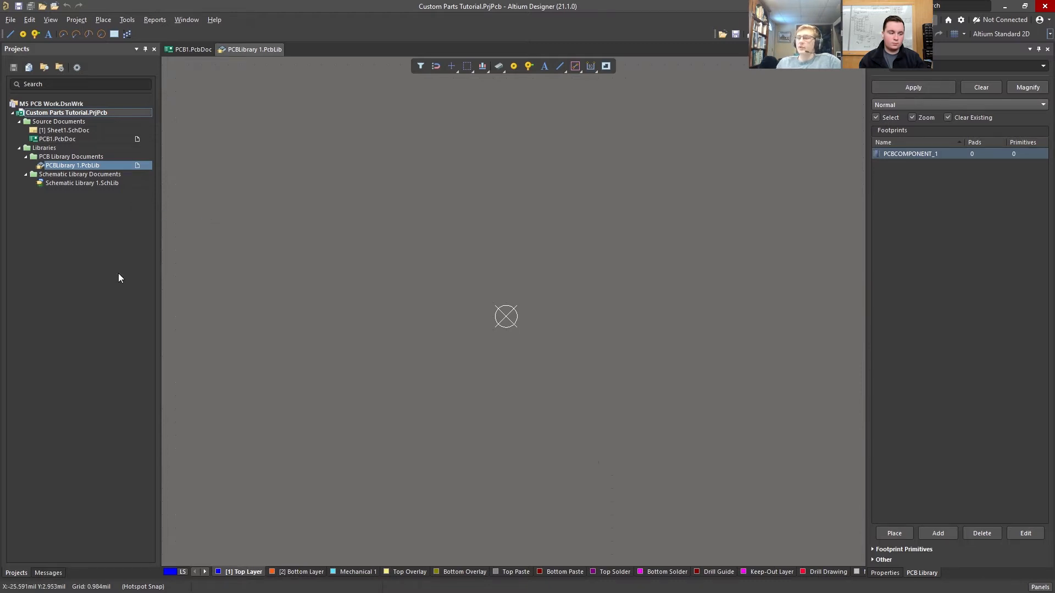
Bring up the SK6812MINI datasheet in the browser and examine the enlarged Mechanical Dimensions drawings on page 3.
{"action": "left_click_drag", "start_coordinate": [0, 344], "coordinate": [421, 104]}
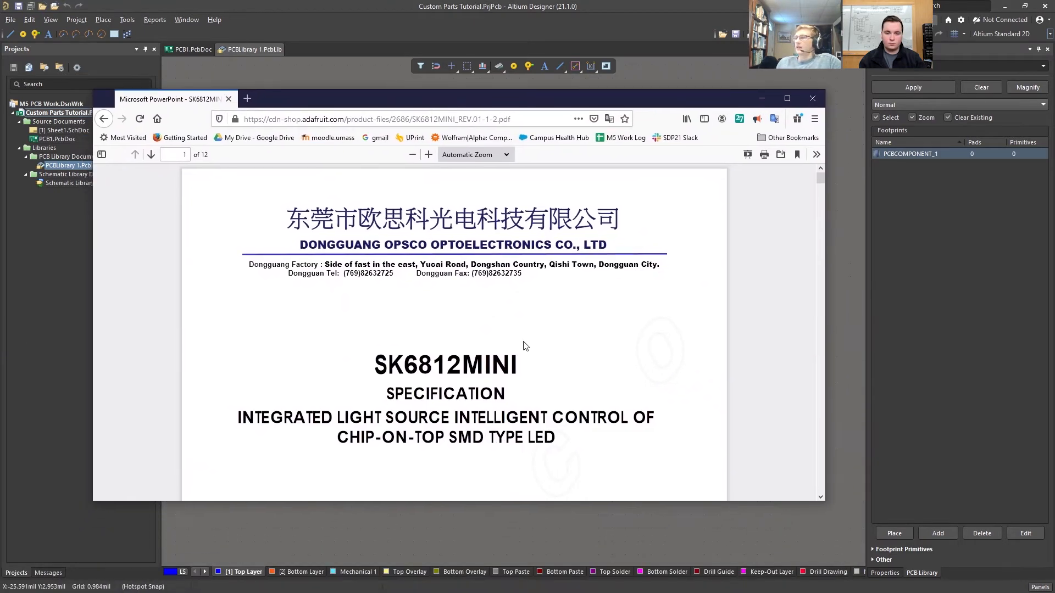
{"action": "scroll", "coordinate": [483, 255], "scroll_direction": "down", "scroll_amount": 10}
{"action": "scroll", "coordinate": [470, 246], "scroll_direction": "down", "scroll_amount": 12}
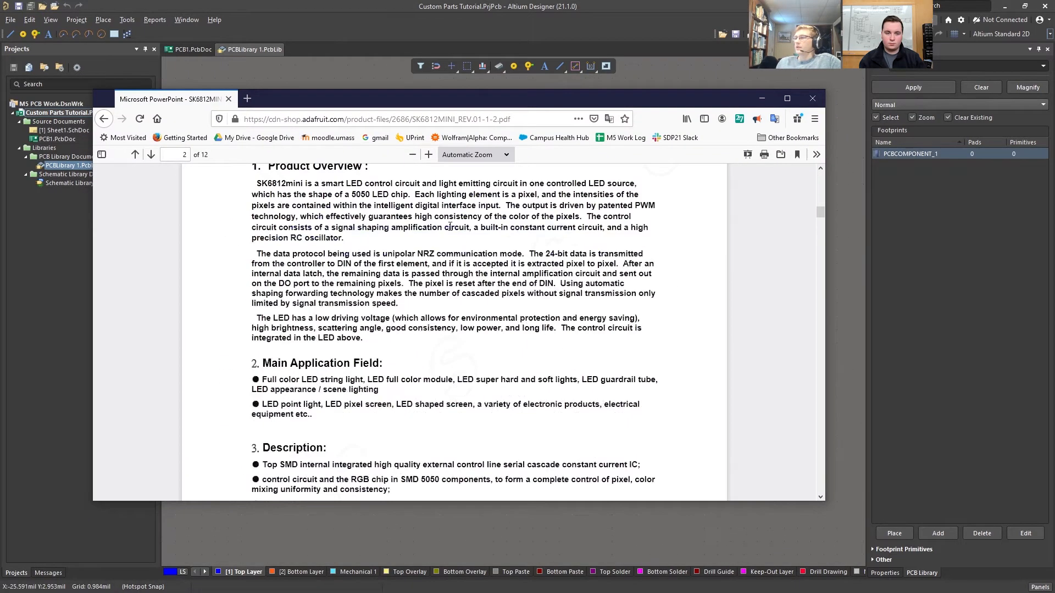
{"action": "scroll", "coordinate": [446, 258], "scroll_direction": "up", "scroll_amount": 1, "text": "ctrl"}
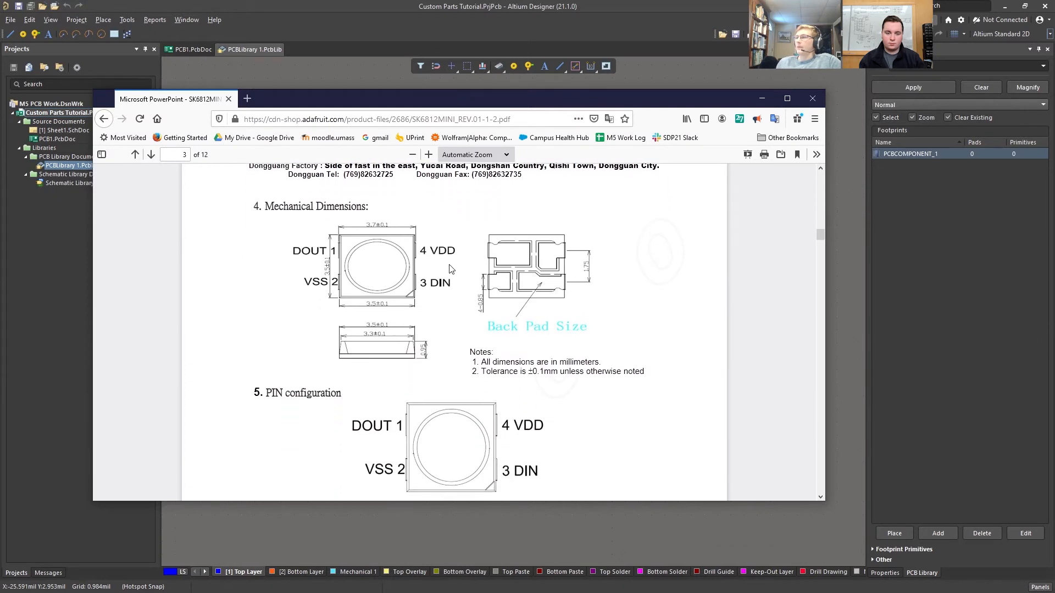
{"action": "scroll", "coordinate": [462, 247], "scroll_direction": "up", "scroll_amount": 3, "text": "ctrl"}
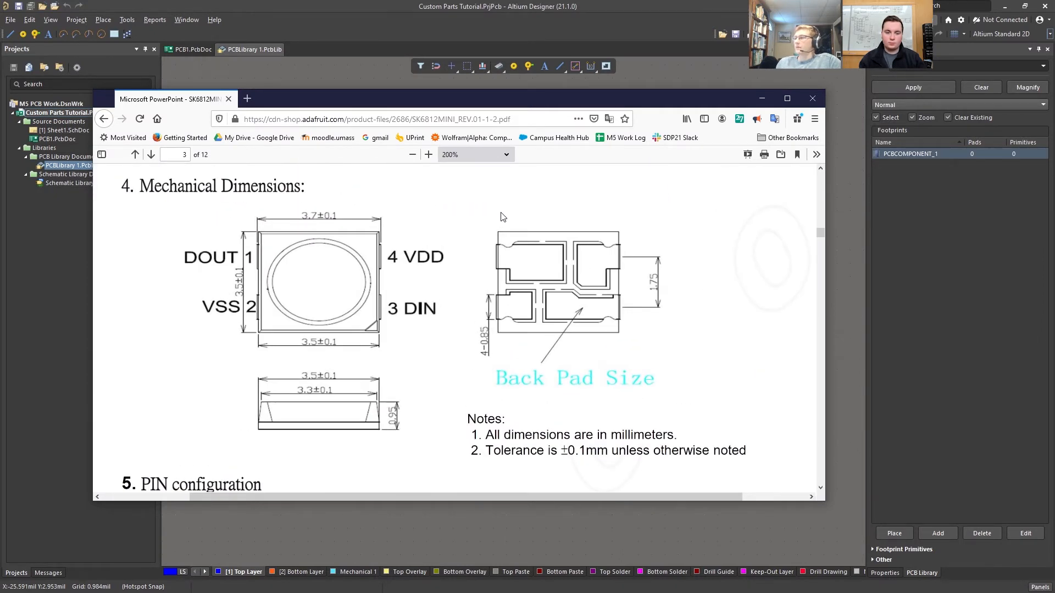
{"action": "scroll", "coordinate": [500, 220], "scroll_direction": "up", "scroll_amount": 1, "text": "ctrl"}
{"action": "scroll", "coordinate": [422, 284], "scroll_direction": "up", "scroll_amount": 1}
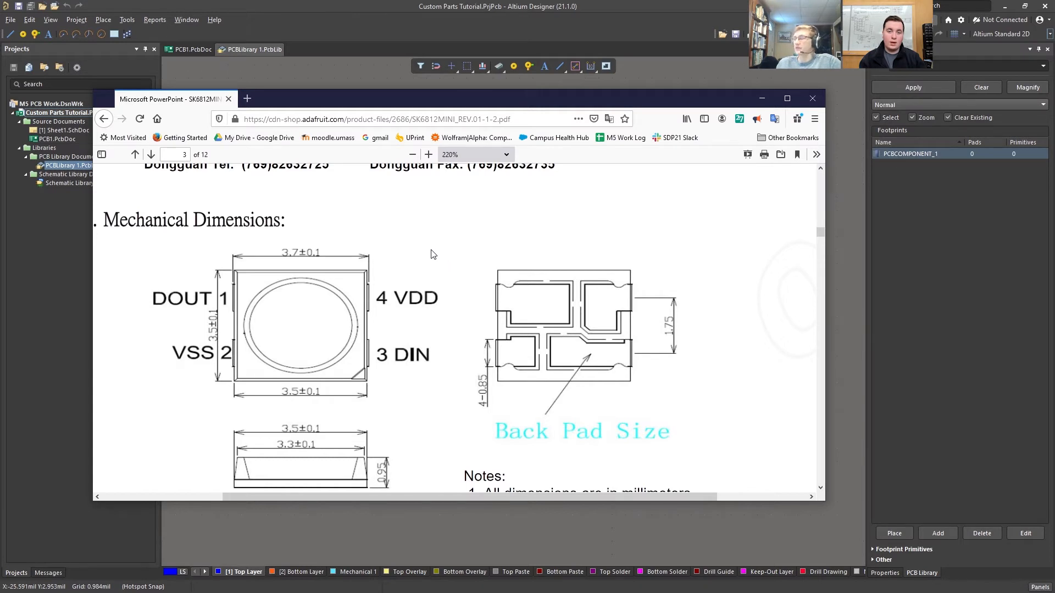
{"action": "scroll", "coordinate": [440, 303], "scroll_direction": "down", "scroll_amount": 1}
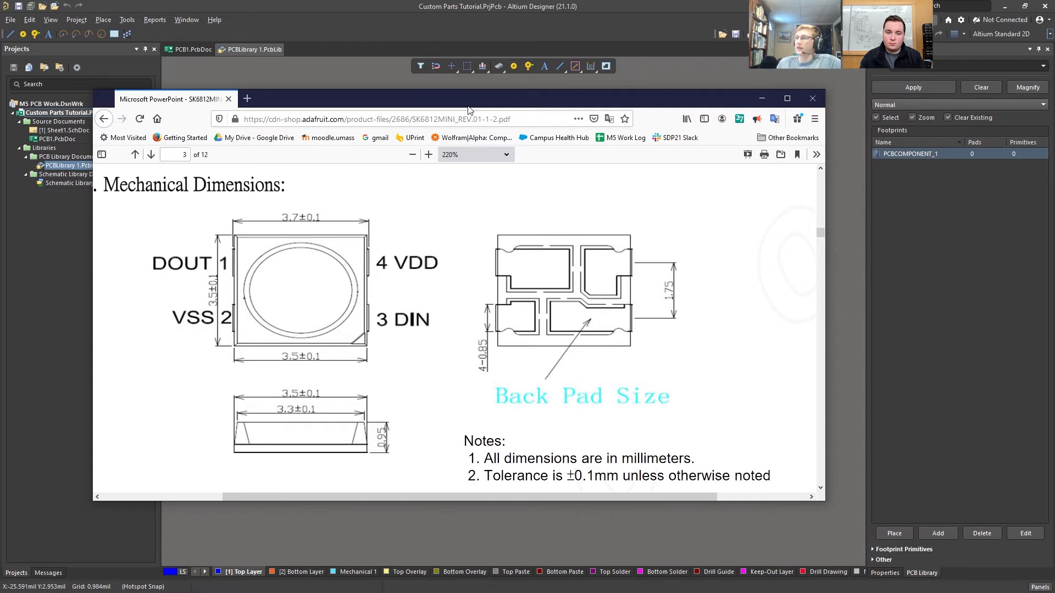
Read the datasheet's notes on units and tolerance and its pin layout, and move the datasheet window out of the way.
{"action": "left_click_drag", "start_coordinate": [463, 97], "coordinate": [487, 110]}
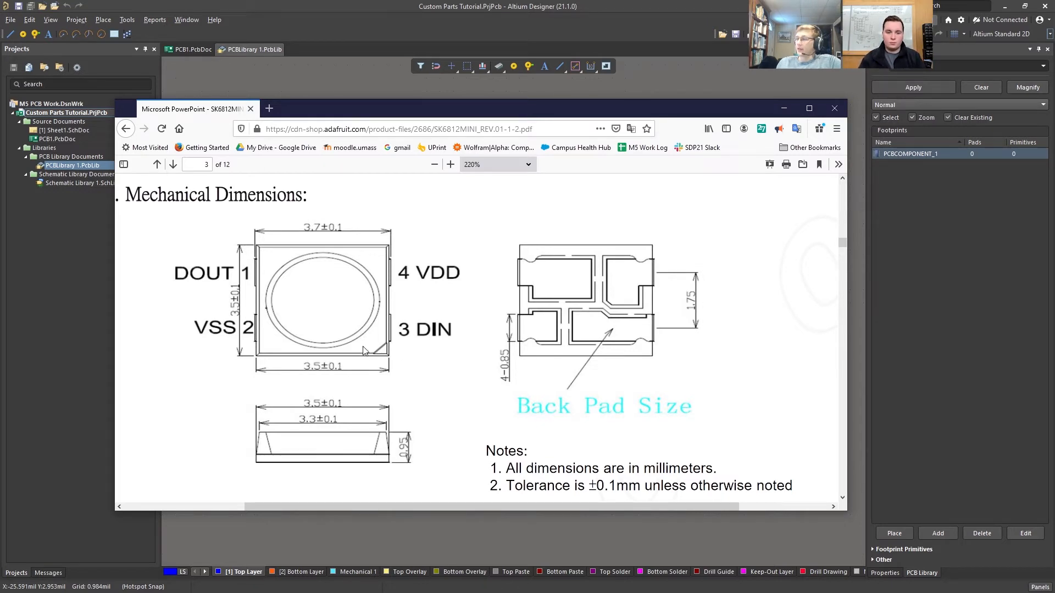
{"action": "scroll", "coordinate": [596, 453], "scroll_direction": "down", "scroll_amount": 1}
{"action": "left_click_drag", "start_coordinate": [508, 434], "coordinate": [702, 426]}
{"action": "left_click", "coordinate": [641, 411]}
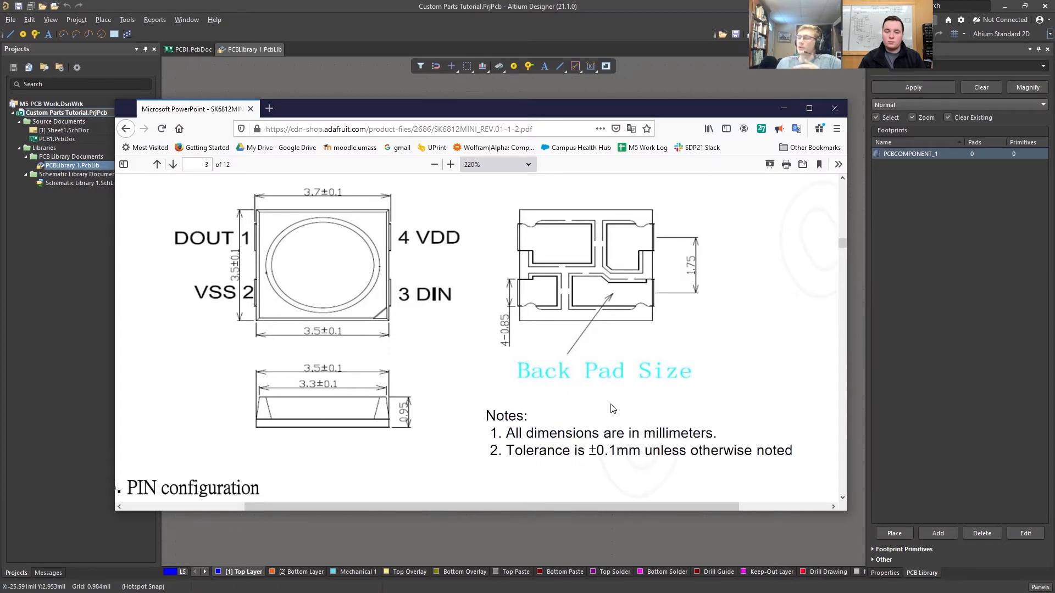
{"action": "scroll", "coordinate": [405, 374], "scroll_direction": "up", "scroll_amount": 1}
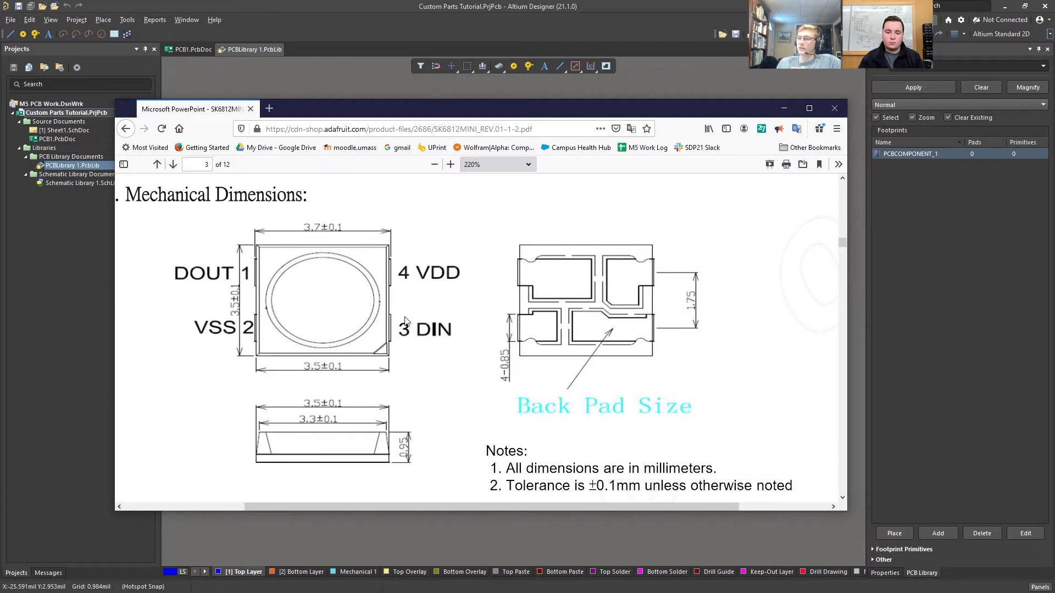
{"action": "left_click_drag", "start_coordinate": [325, 113], "coordinate": [0, 269]}
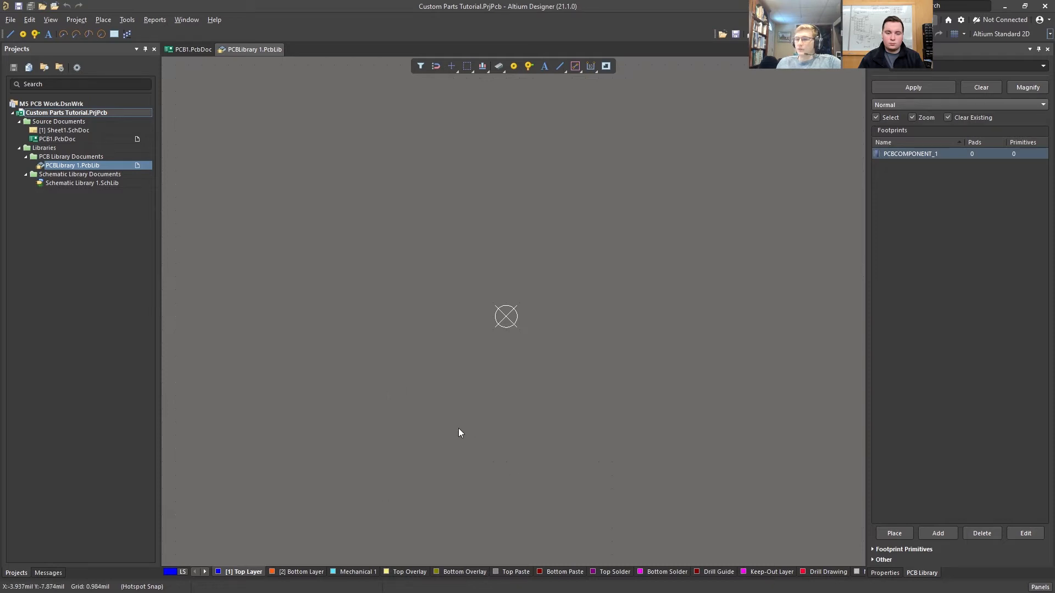
Switch the footprint library's units to millimetres and set the snap grid to 0.100 mm.
{"action": "key", "text": "q"}
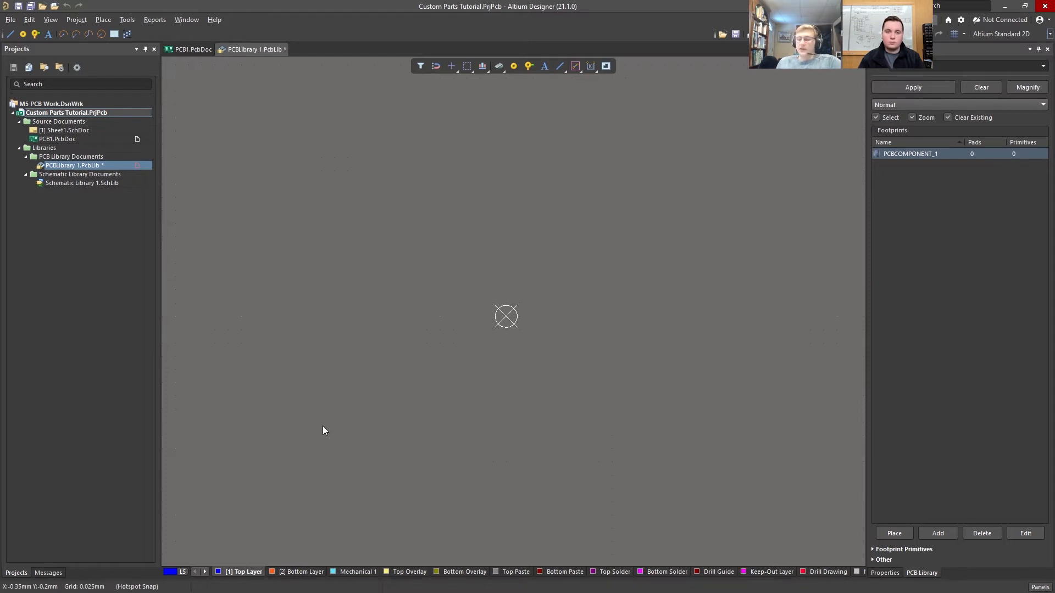
{"action": "key", "text": "g"}
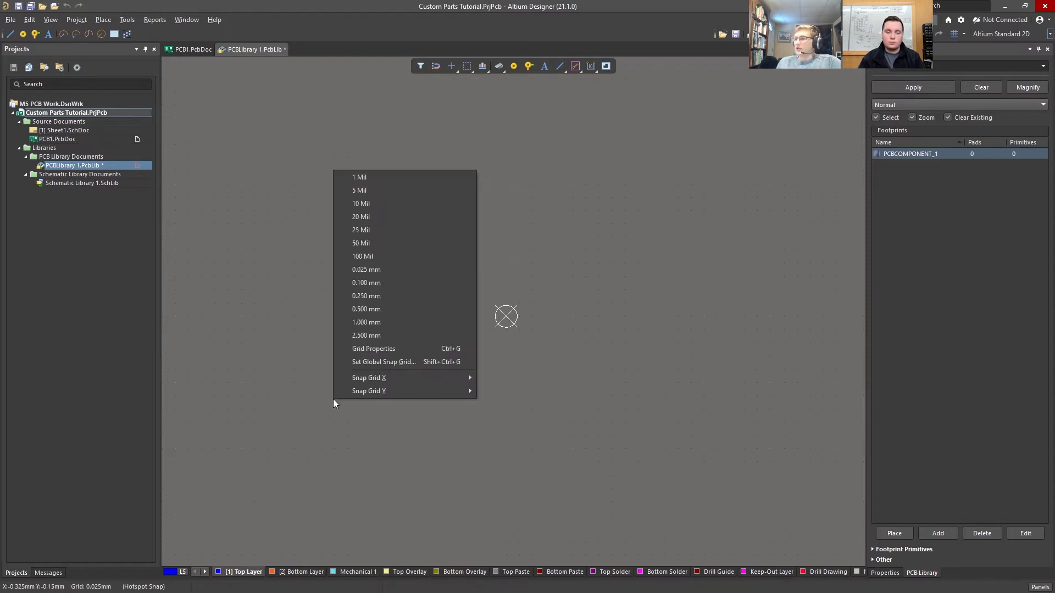
{"action": "left_click", "coordinate": [386, 283]}
{"action": "mouse_move", "coordinate": [521, 305]}
{"action": "right_mouse_down"}
{"action": "mouse_move", "coordinate": [461, 350]}
{"action": "mouse_move", "coordinate": [417, 346]}
{"action": "right_mouse_up"}
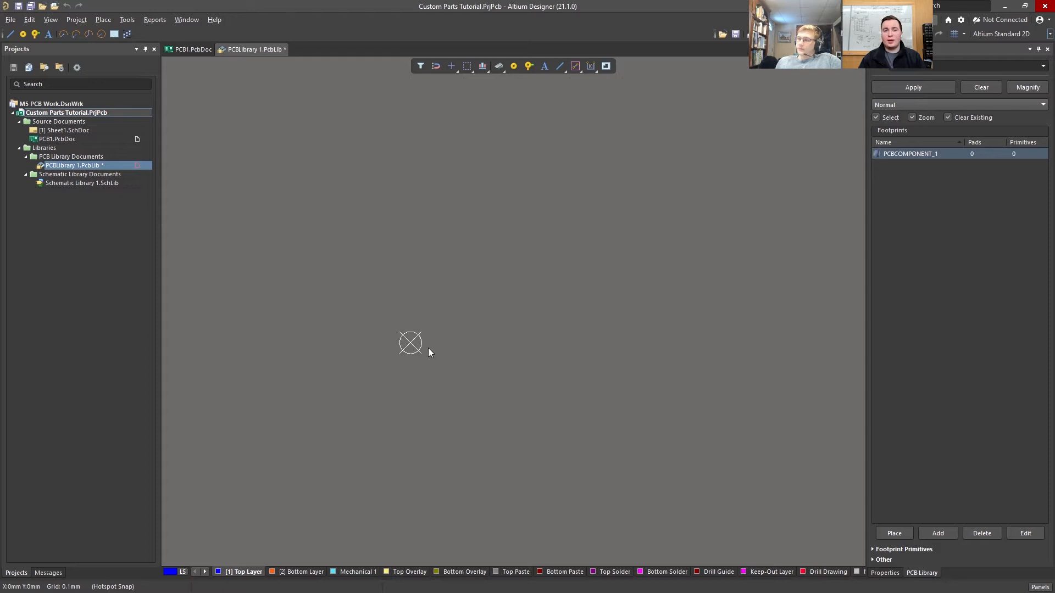
Set the footprint library's snap grid to 0.025 mm.
{"action": "right_click_drag", "start_coordinate": [419, 332], "coordinate": [423, 345]}
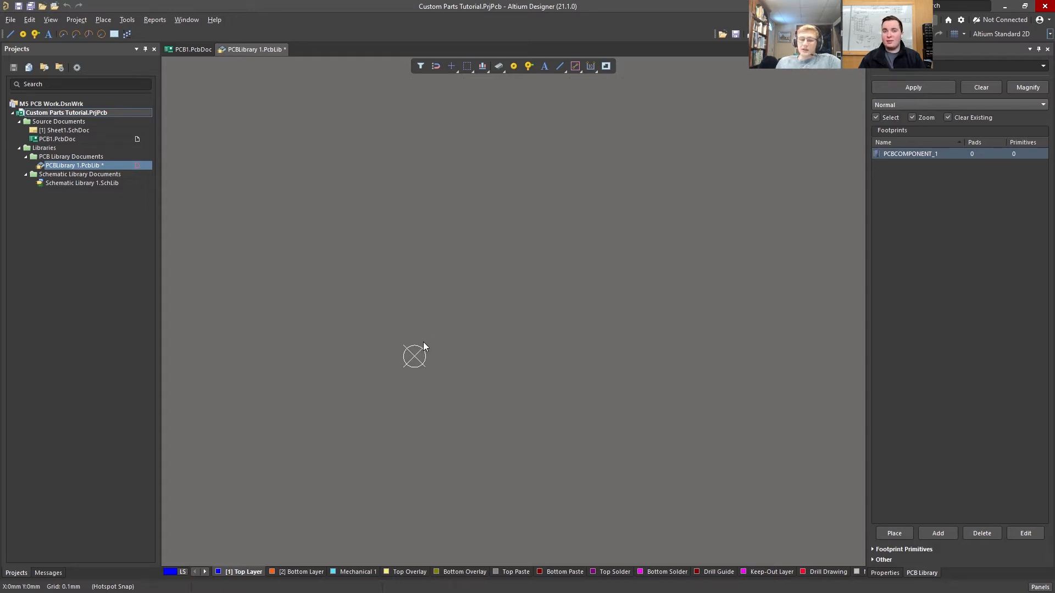
{"action": "key", "text": "g"}
{"action": "left_click", "coordinate": [469, 442]}
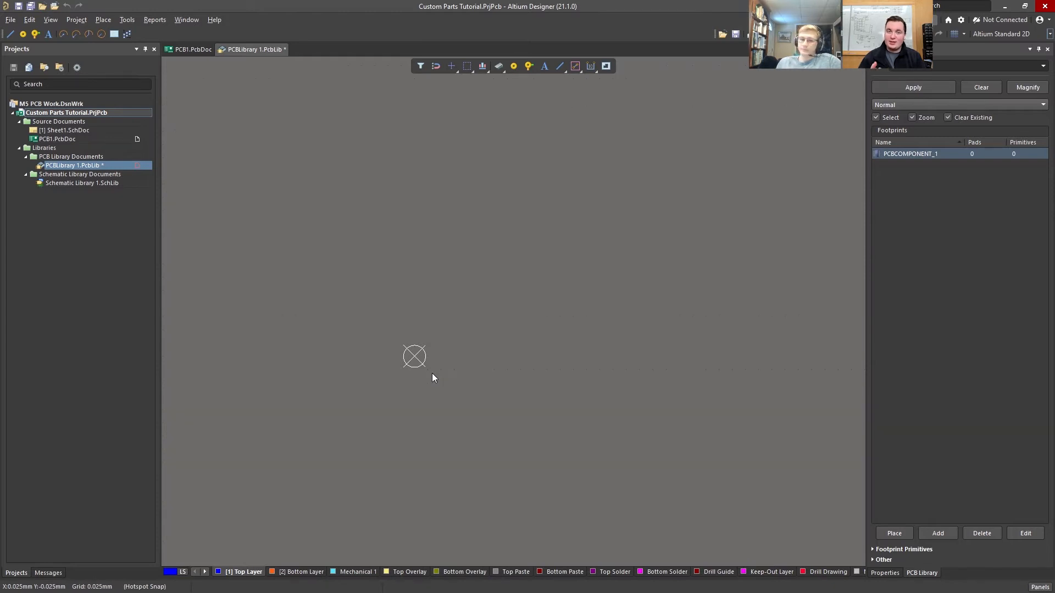
Check the datasheet's pad dimensions again and set the footprint library's snap grid back to 0.100 mm.
{"action": "mouse_move", "coordinate": [1, 283]}
{"action": "left_mouse_down"}
{"action": "mouse_move", "coordinate": [356, 217]}
{"action": "mouse_move", "coordinate": [547, 123]}
{"action": "left_mouse_up"}
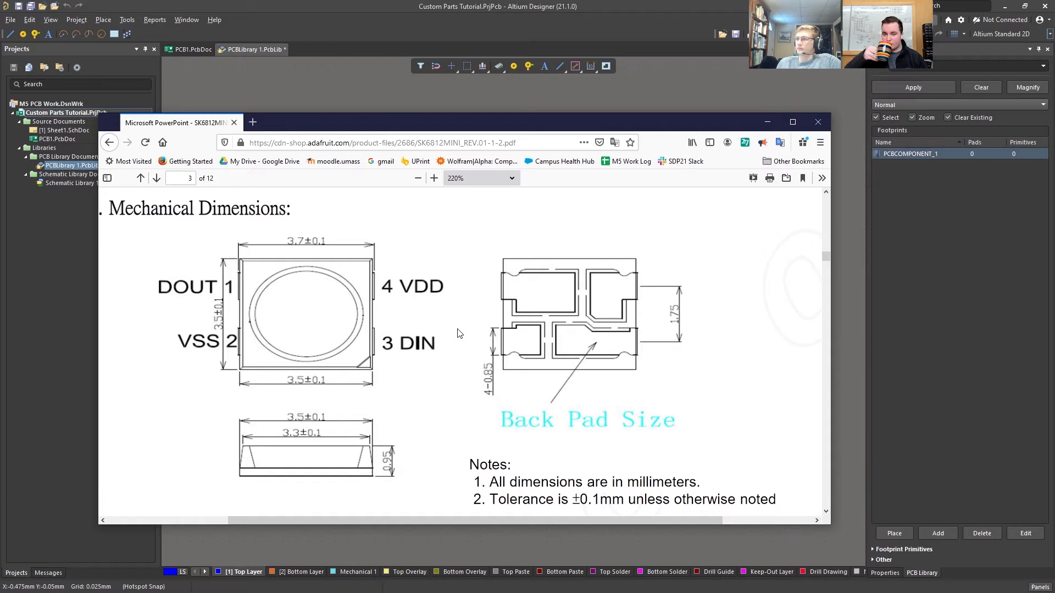
{"action": "left_click_drag", "start_coordinate": [361, 121], "coordinate": [0, 275]}
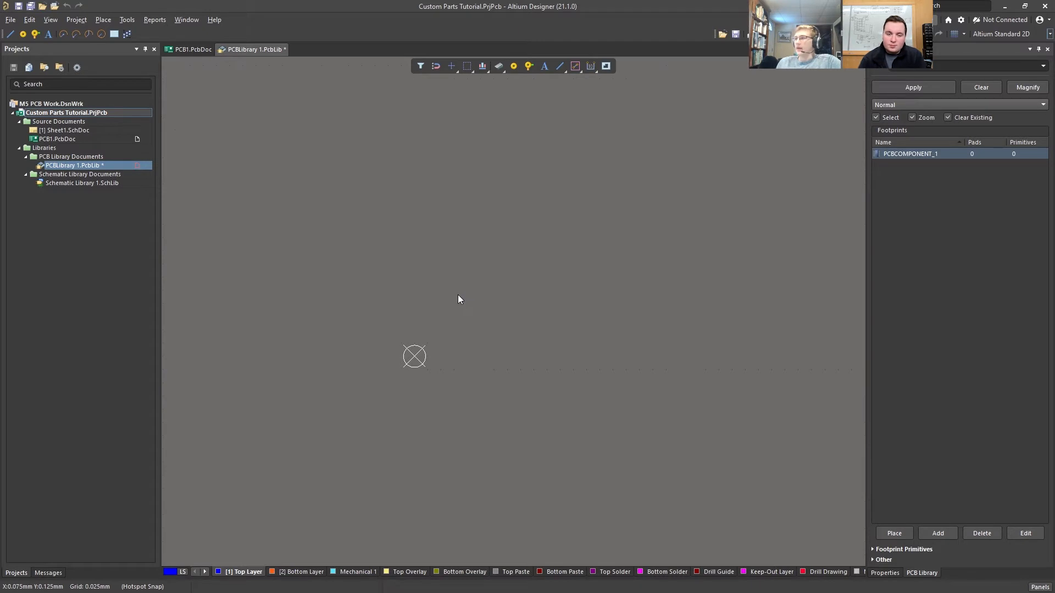
{"action": "key", "text": "g"}
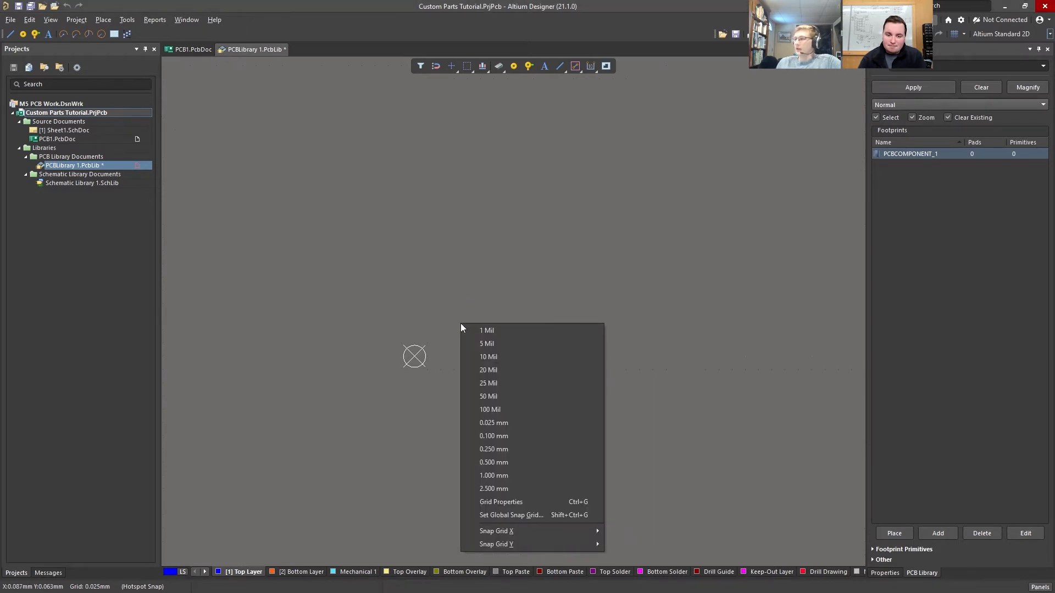
{"action": "left_click", "coordinate": [512, 435]}
{"action": "mouse_move", "coordinate": [447, 332]}
{"action": "right_mouse_down"}
{"action": "mouse_move", "coordinate": [429, 355]}
{"action": "mouse_move", "coordinate": [430, 335]}
{"action": "right_mouse_up"}
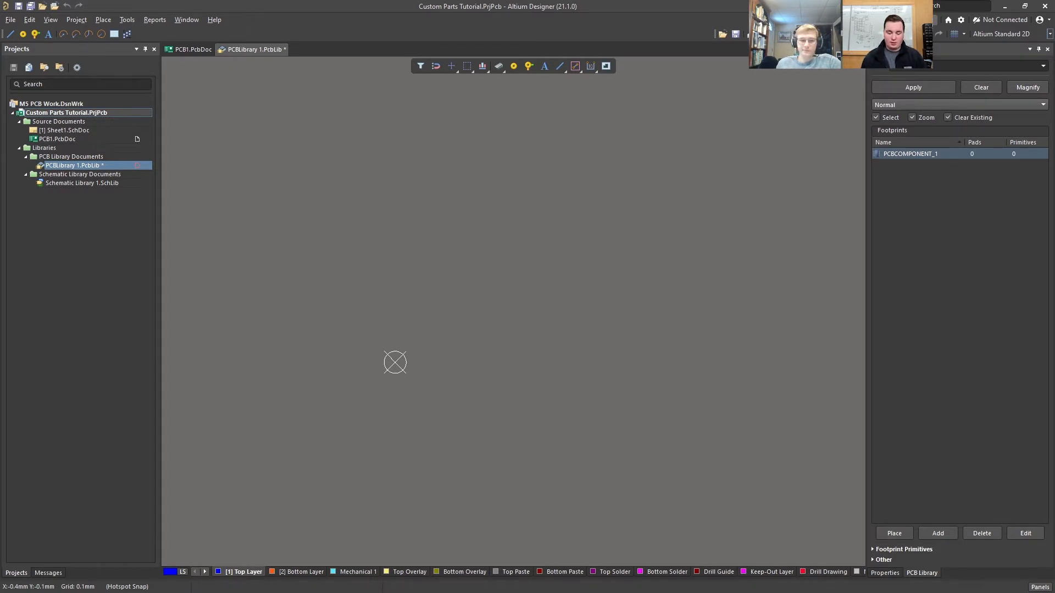
Switch to the JLCPCB capabilities page in the browser and examine the silkscreen limits in its Legend section.
{"action": "key", "text": "alt+Tab"}
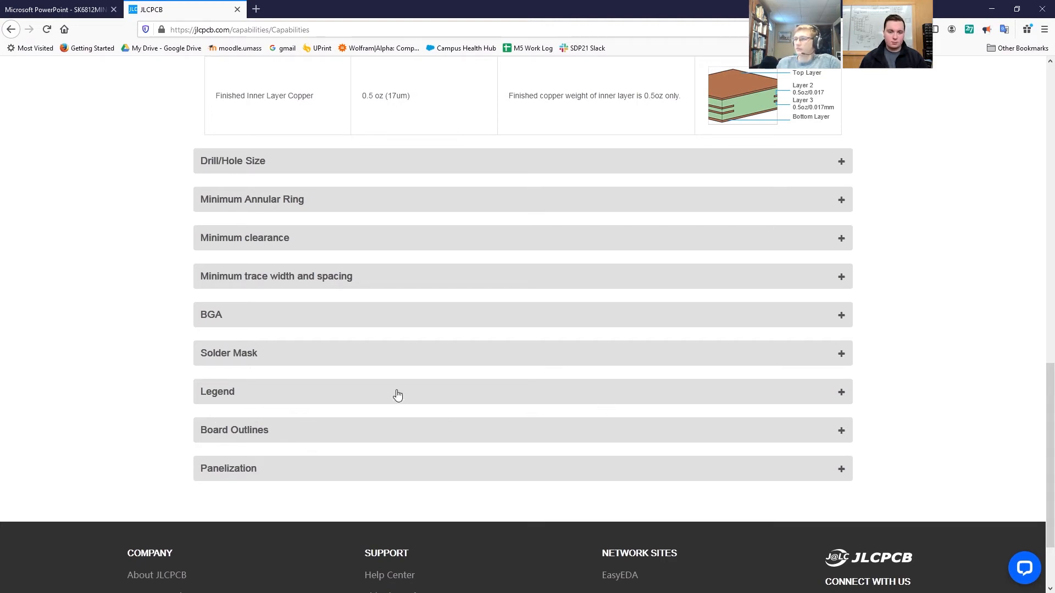
{"action": "left_click", "coordinate": [263, 401]}
{"action": "scroll", "coordinate": [209, 404], "scroll_direction": "down", "scroll_amount": 1}
{"action": "scroll", "coordinate": [193, 404], "scroll_direction": "down", "scroll_amount": 2}
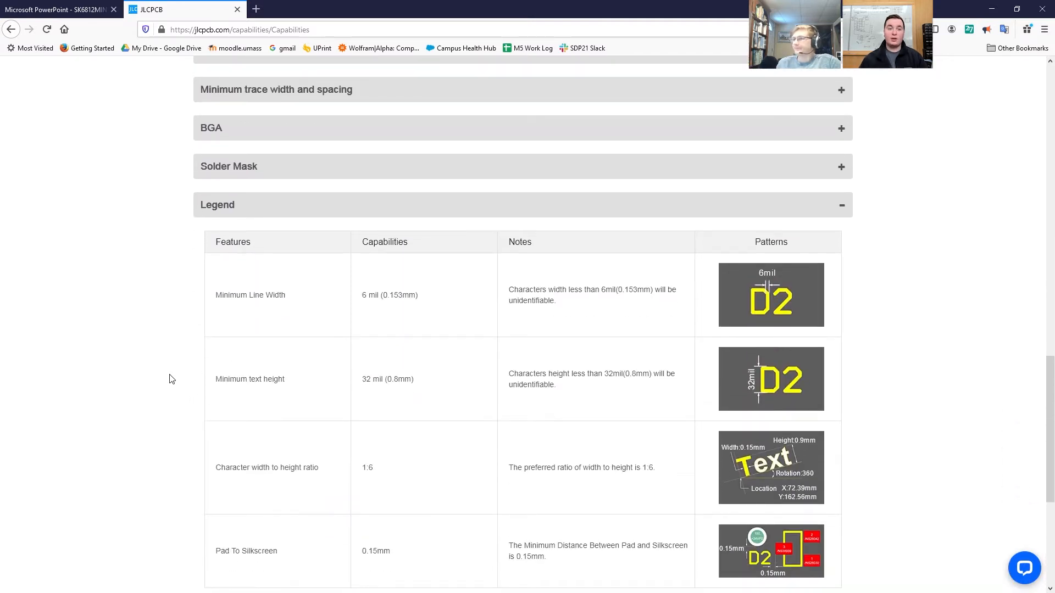
{"action": "scroll", "coordinate": [157, 373], "scroll_direction": "down", "scroll_amount": 1}
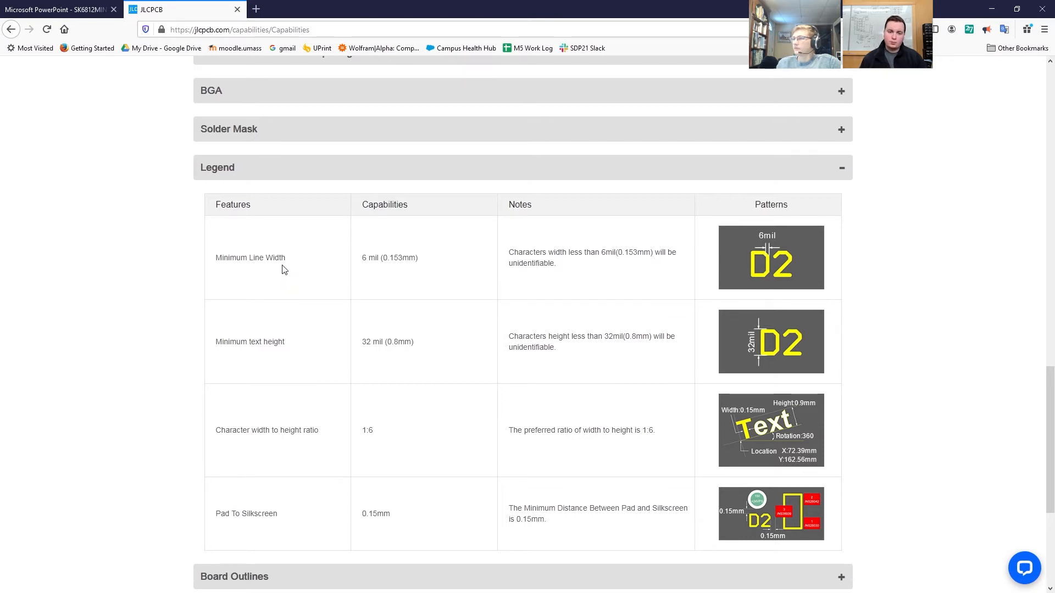
Check the minimum silkscreen line width in the Legend table and switch back to the PCB footprint library in Altium Designer.
{"action": "scroll", "coordinate": [281, 270], "scroll_direction": "down", "scroll_amount": 1}
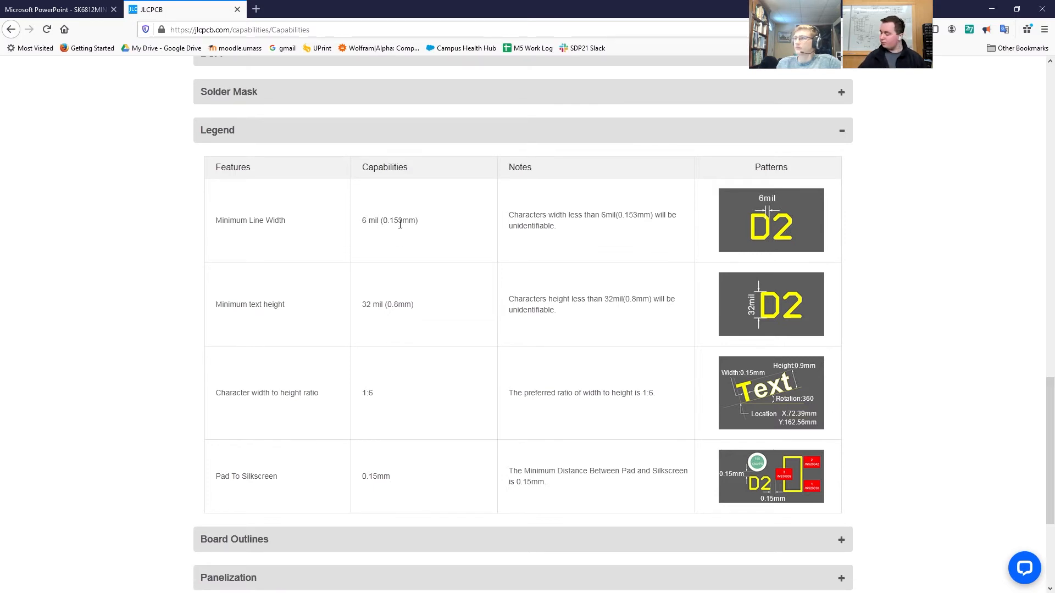
{"action": "left_click_drag", "start_coordinate": [375, 16], "coordinate": [0, 423]}
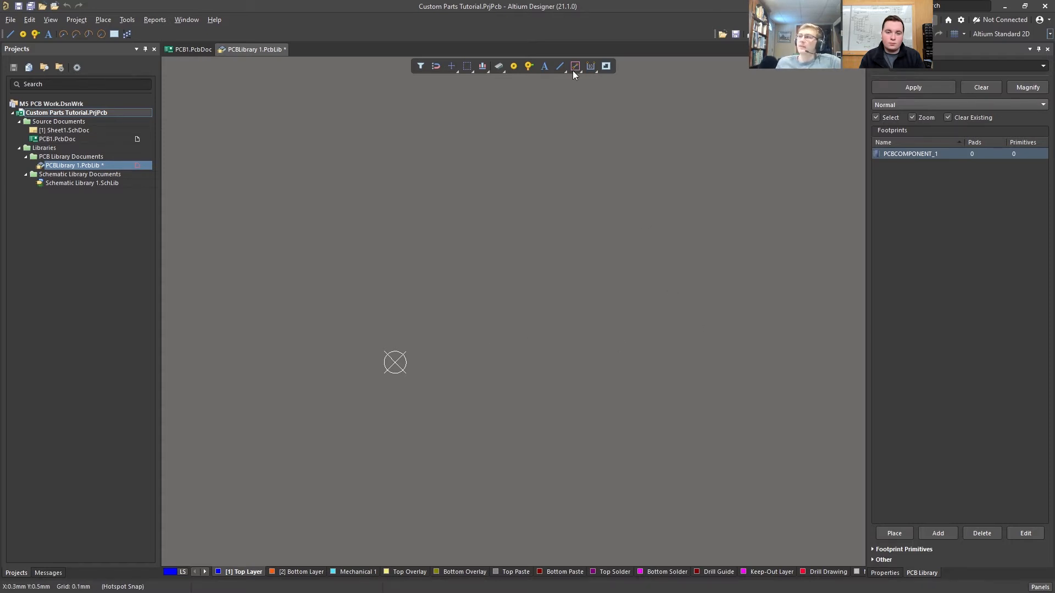
Draw a horizontal track 1 mm long and 0.5 mm wide from the origin on the Top Layer.
{"action": "left_click", "coordinate": [558, 67]}
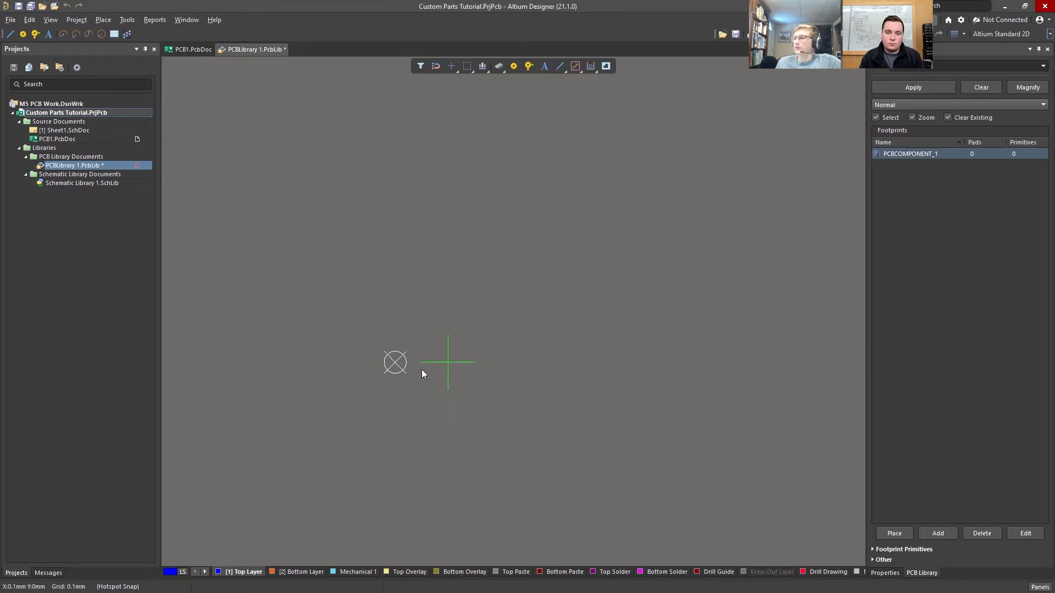
{"action": "left_click", "coordinate": [395, 370]}
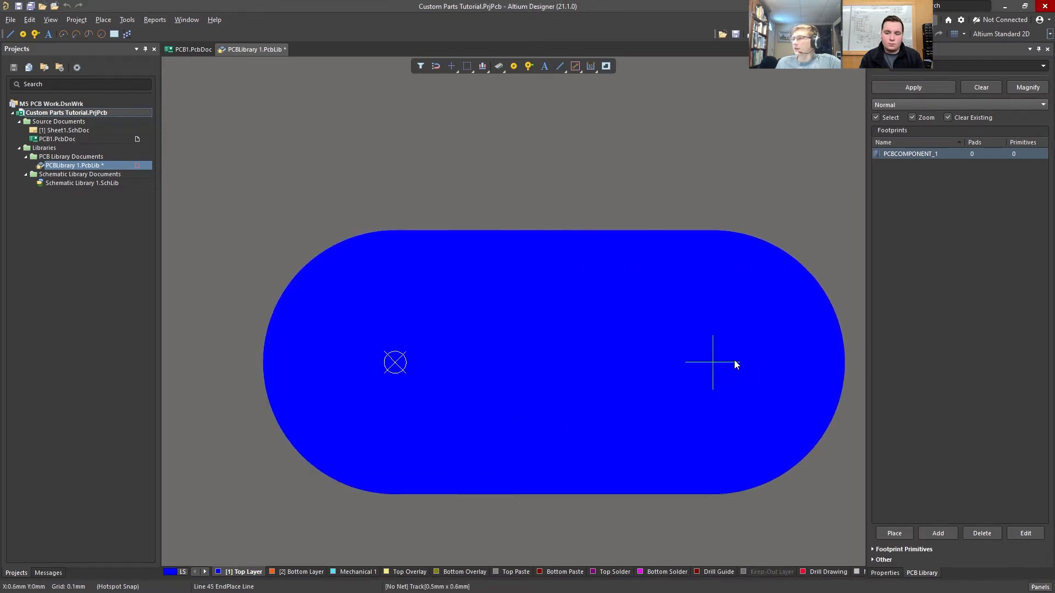
{"action": "scroll", "coordinate": [561, 366], "scroll_direction": "down", "scroll_amount": 1, "text": "ctrl"}
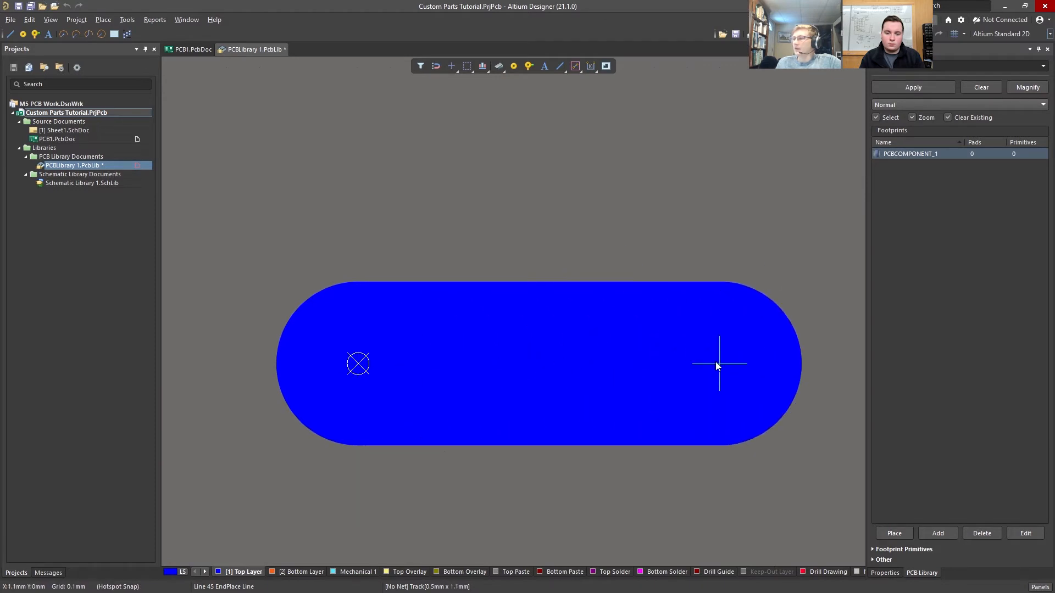
{"action": "left_click", "coordinate": [685, 364]}
{"action": "right_click", "coordinate": [660, 447]}
{"action": "right_click", "coordinate": [499, 233]}
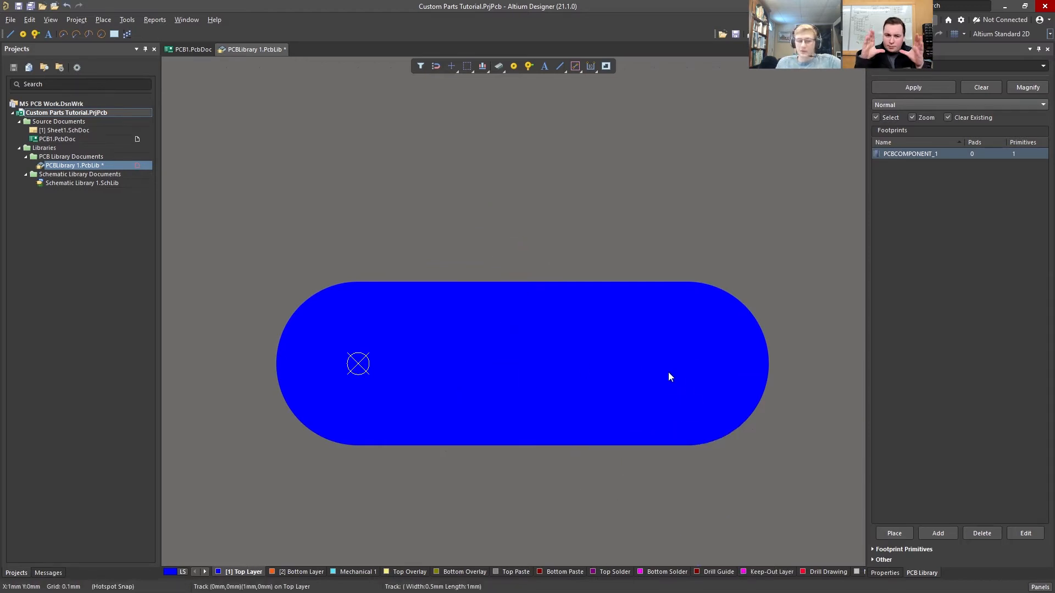
{"action": "key", "text": "ctrl+m"}
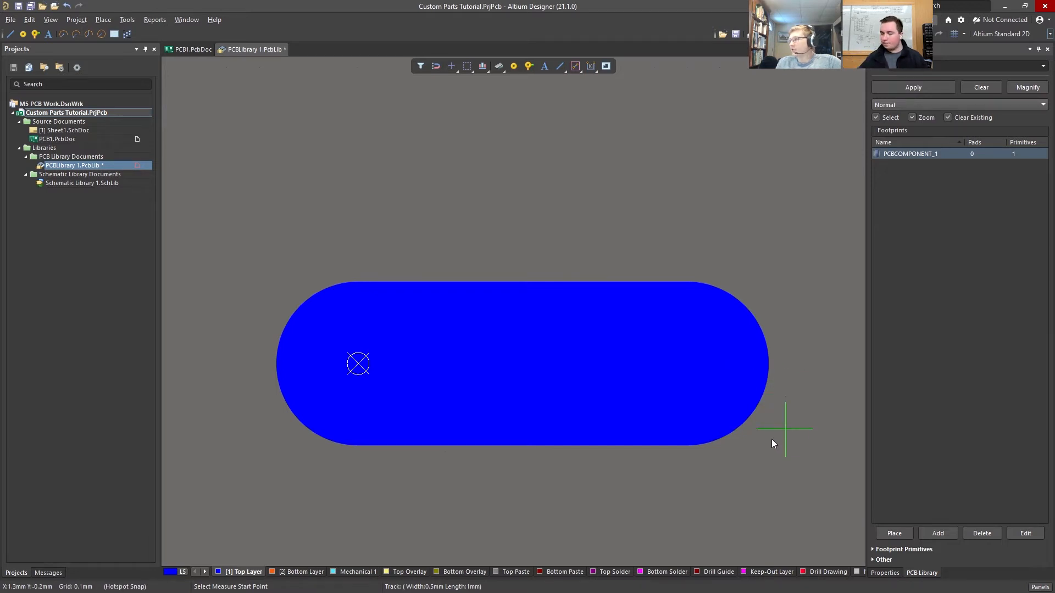
{"action": "key", "text": "Escape"}
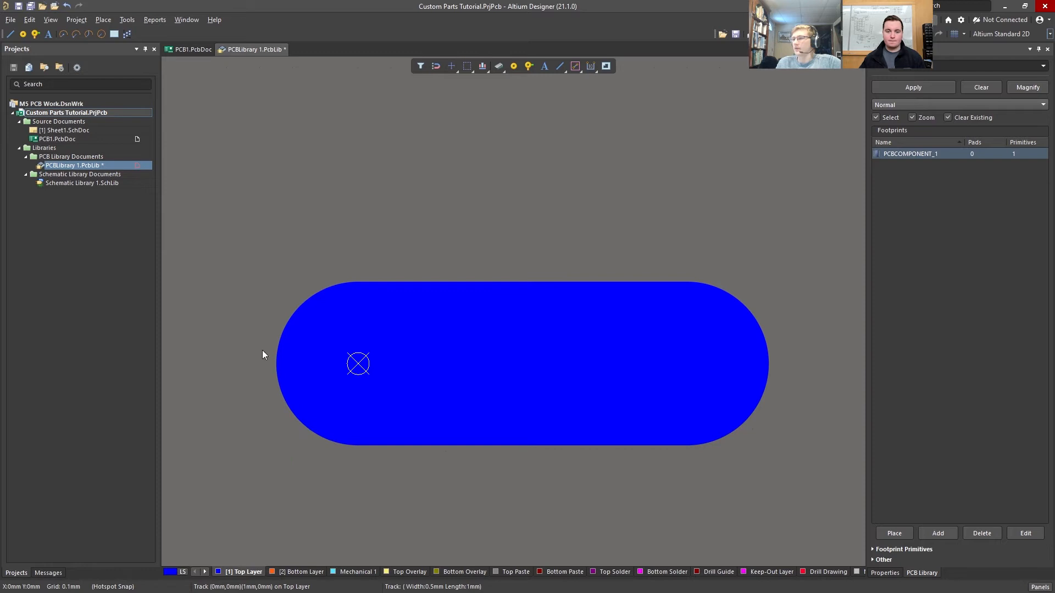
Delete the track on the Top Layer and make Top Overlay the active layer.
{"action": "left_click", "coordinate": [435, 357]}
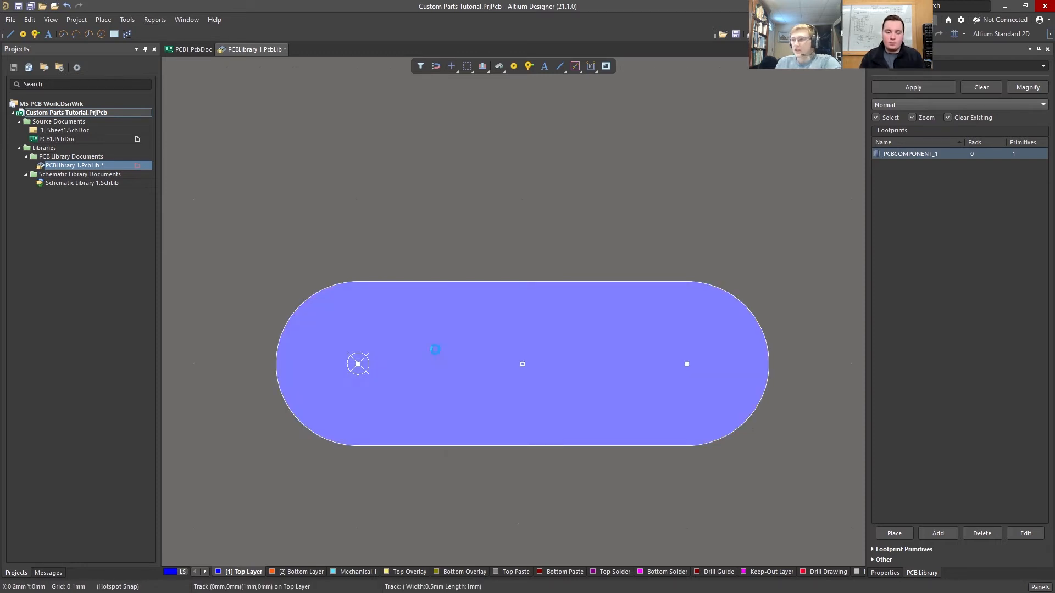
{"action": "key", "text": "Delete"}
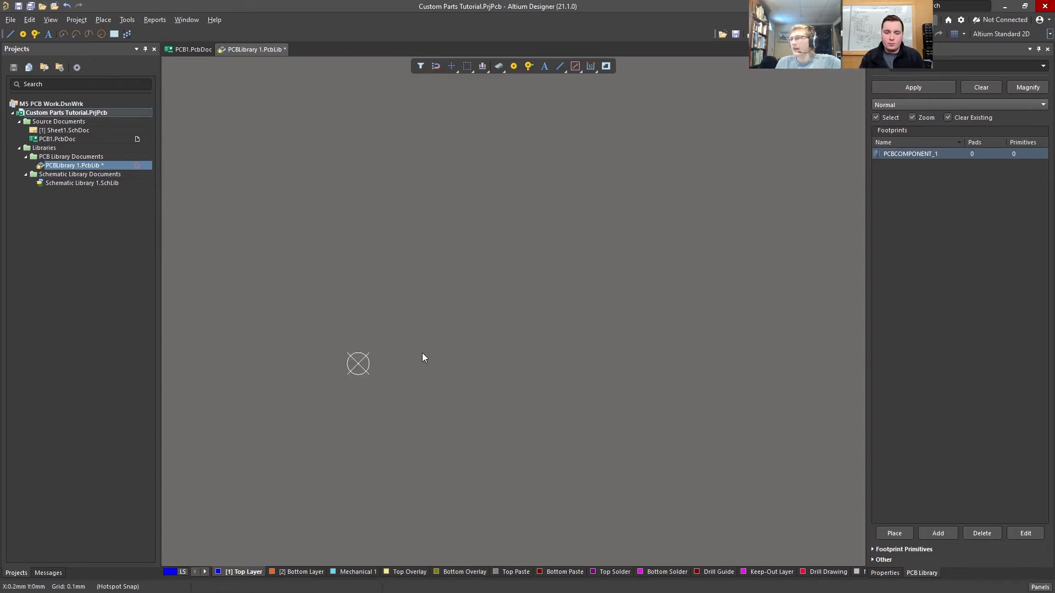
{"action": "left_click", "coordinate": [407, 571]}
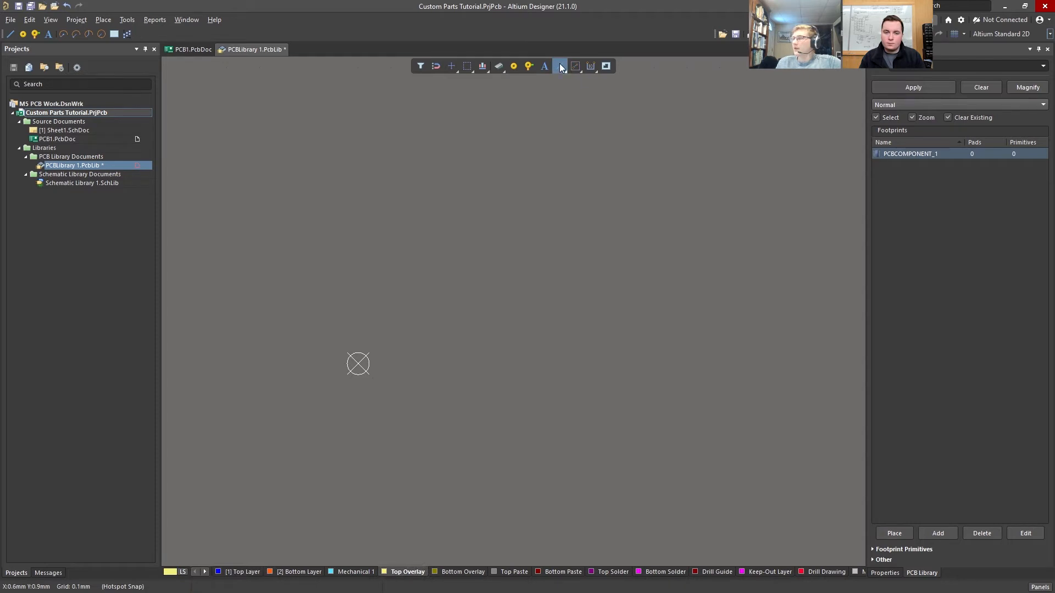
{"action": "left_click", "coordinate": [353, 365]}
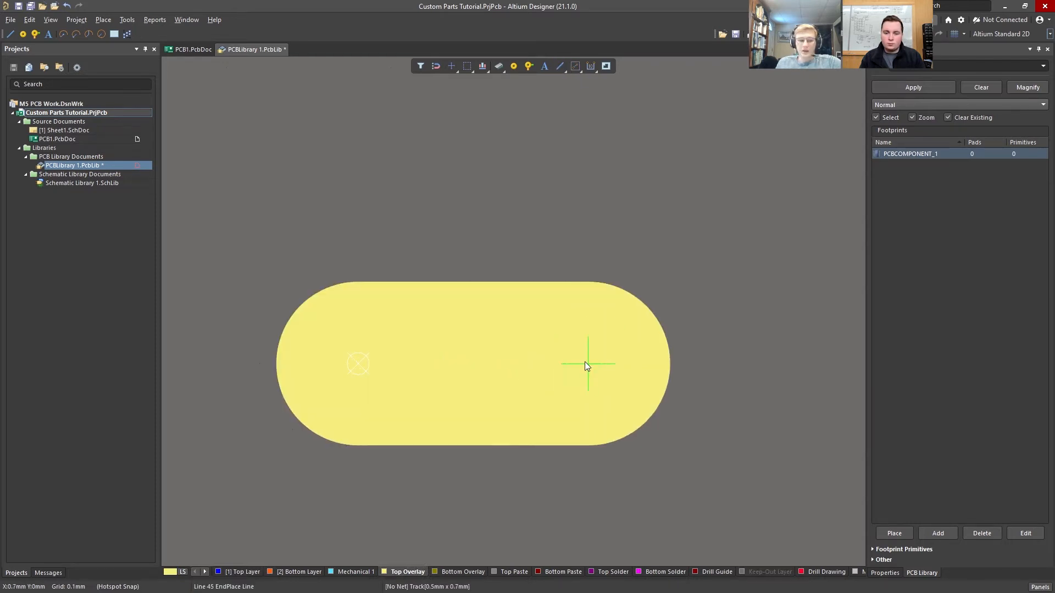
{"action": "key", "text": "Tab"}
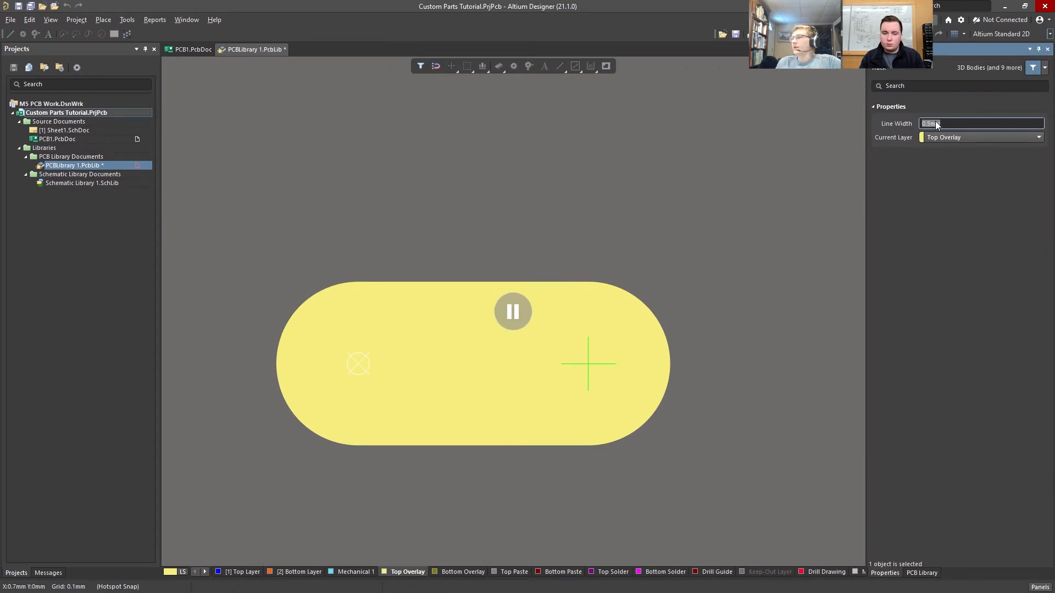
{"action": "left_click", "coordinate": [505, 318]}
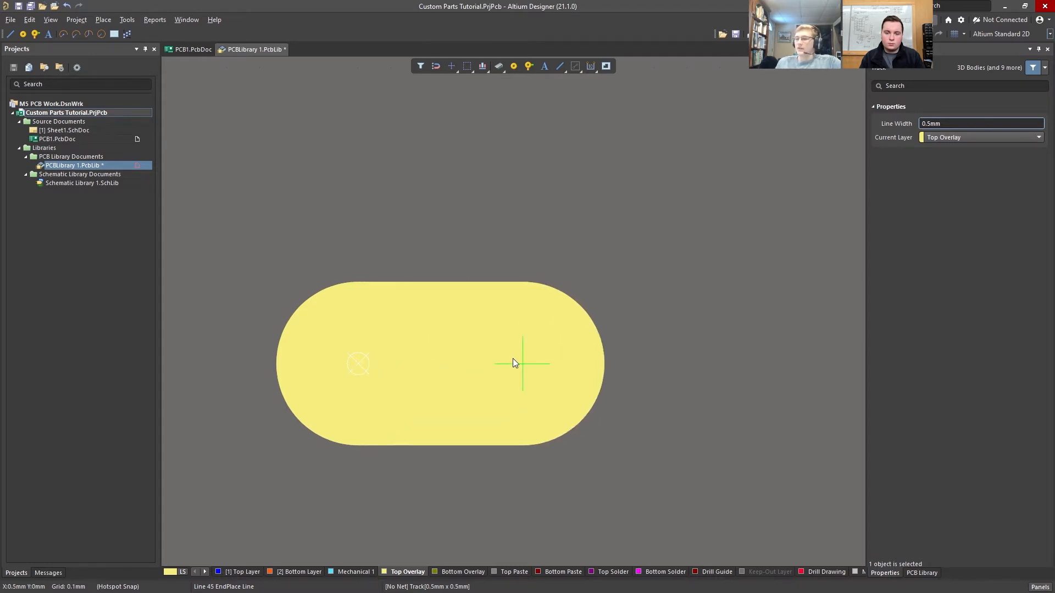
{"action": "right_click", "coordinate": [522, 362]}
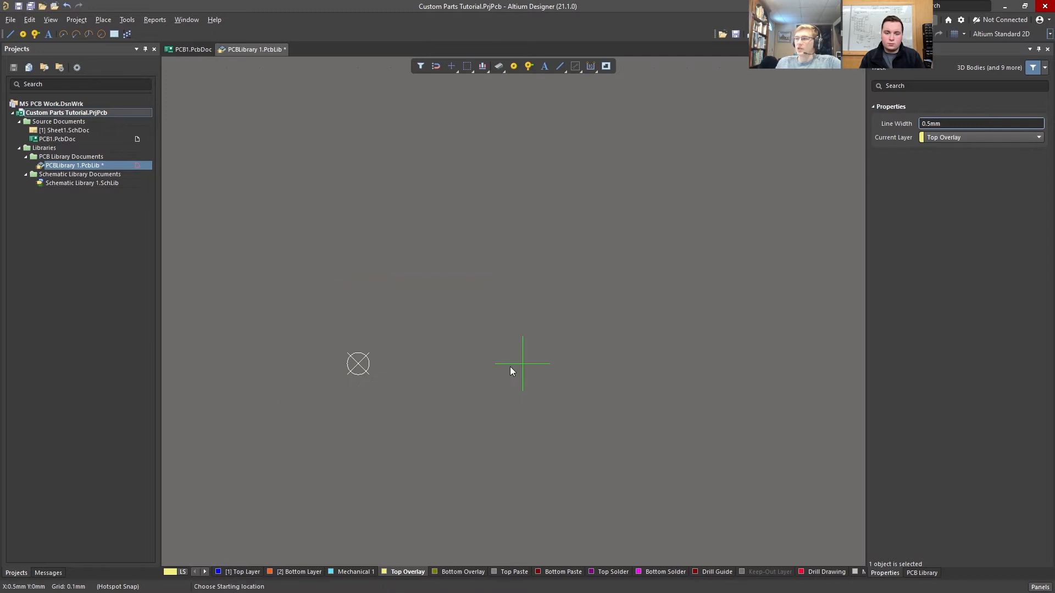
{"action": "right_click", "coordinate": [405, 348]}
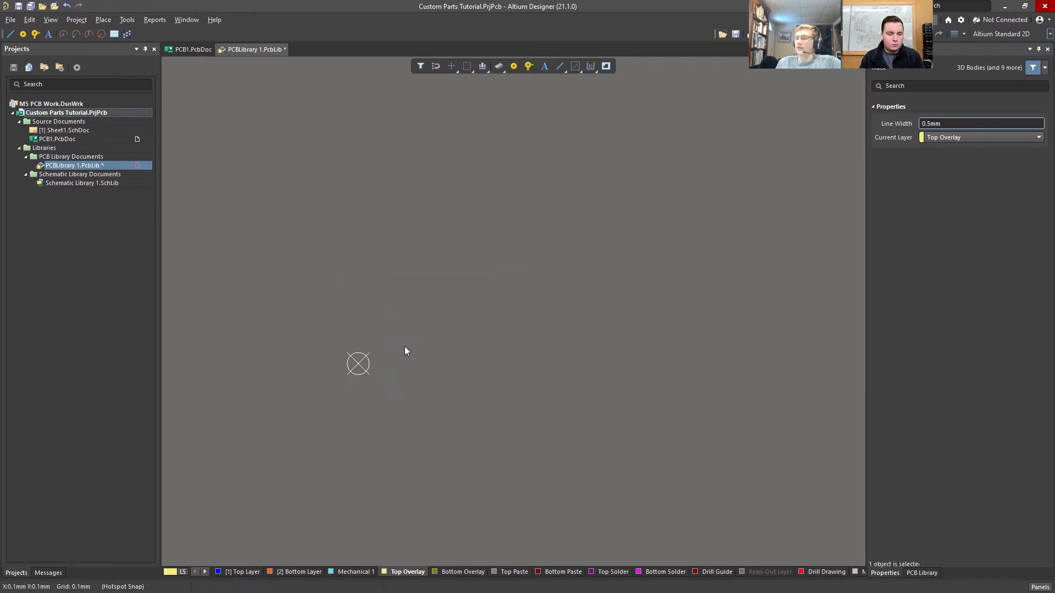
Set the snap grid to 0.250 mm and draw a 0.5 mm wide Top Overlay line from X 0.25, Y 0.25 to X 3.25, Y 0.25.
{"action": "key", "text": "g"}
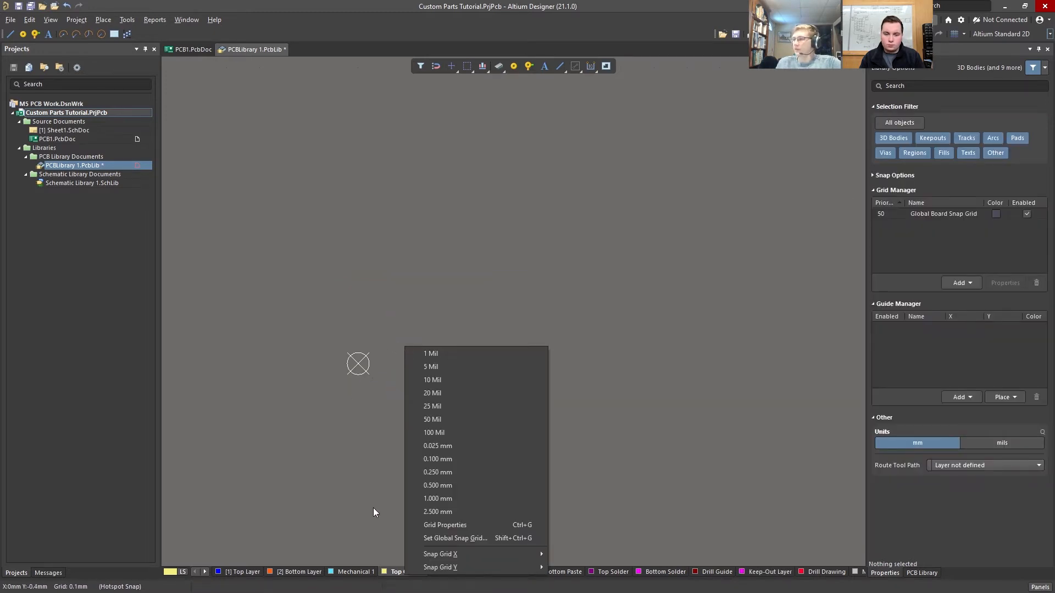
{"action": "left_click", "coordinate": [434, 472]}
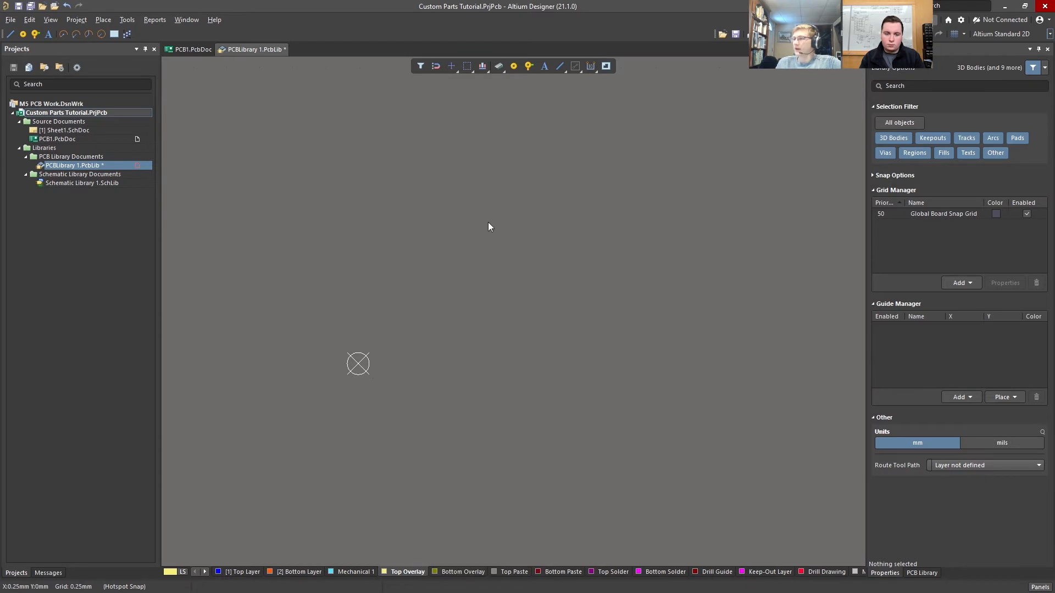
{"action": "left_click", "coordinate": [561, 66]}
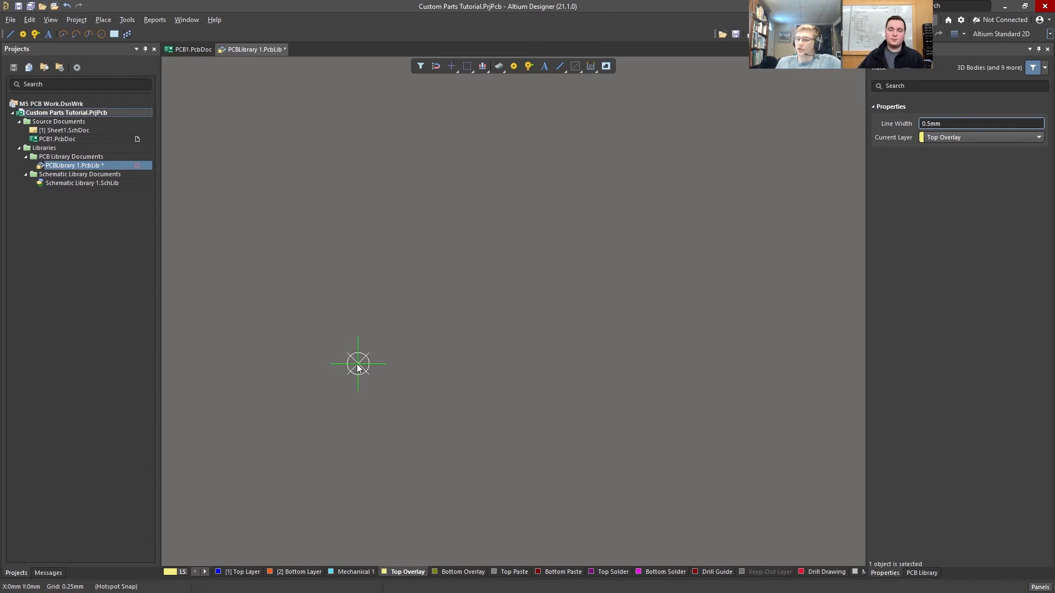
{"action": "left_click", "coordinate": [440, 364]}
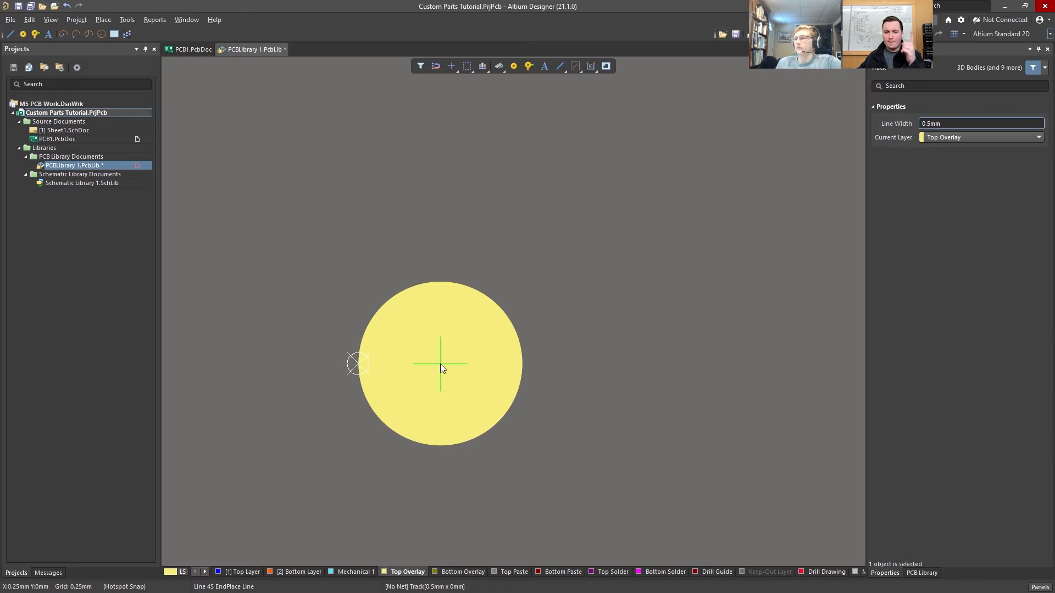
{"action": "right_click", "coordinate": [440, 364]}
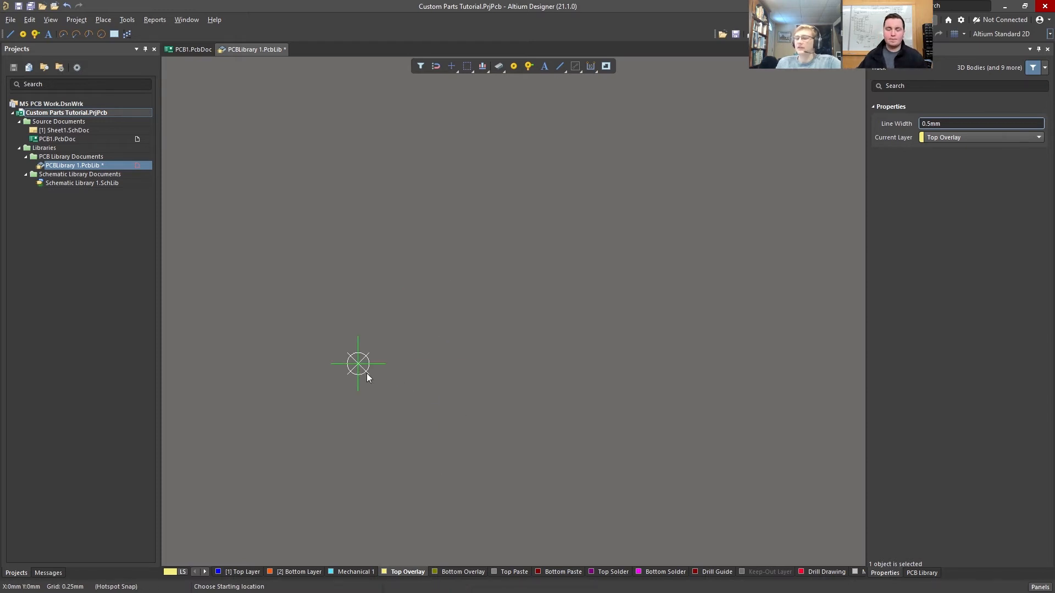
{"action": "left_click", "coordinate": [440, 281]}
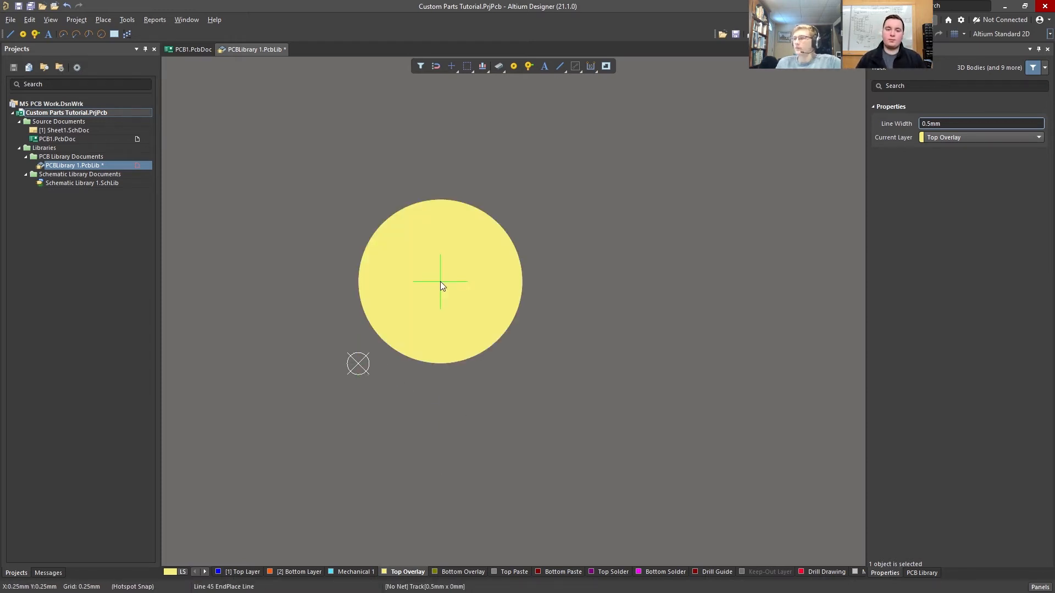
{"action": "scroll", "coordinate": [461, 302], "scroll_direction": "down", "scroll_amount": 2, "text": "ctrl"}
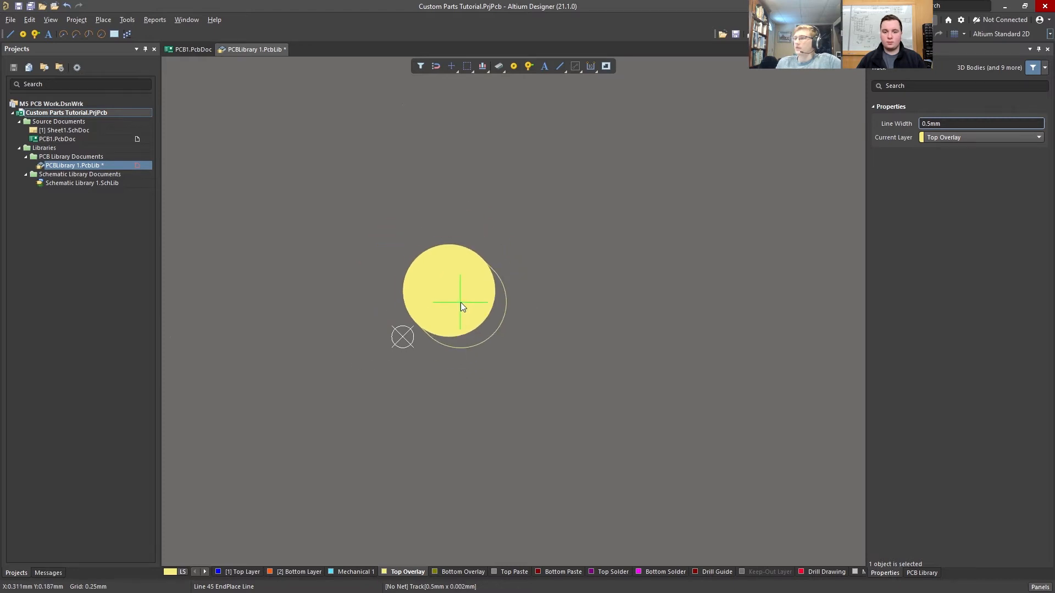
{"action": "scroll", "coordinate": [461, 302], "scroll_direction": "down", "scroll_amount": 1, "text": "ctrl"}
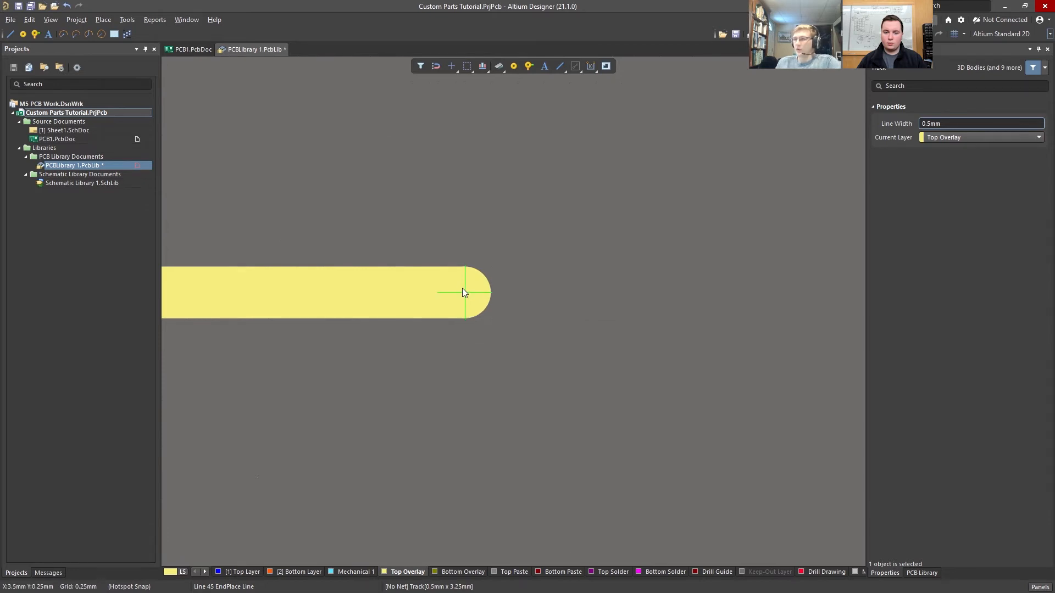
{"action": "left_click", "coordinate": [439, 292]}
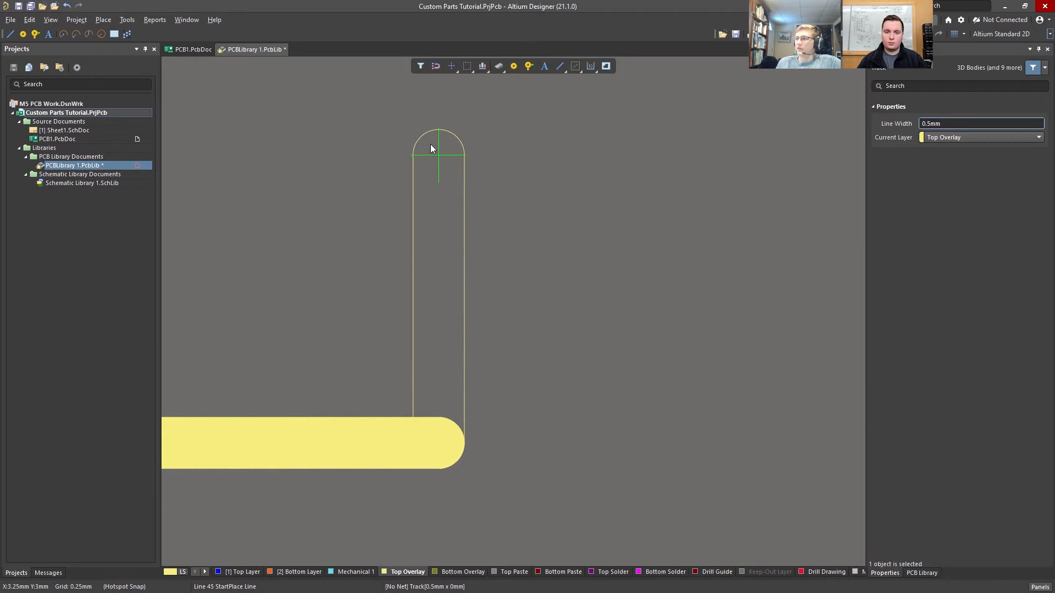
Complete the square Top Overlay outline with three more 3 mm edges through X 3.25, Y 3.25 and X 0.25, Y 3.25, closing at the start point.
{"action": "scroll", "coordinate": [438, 183], "scroll_direction": "down", "scroll_amount": 3}
{"action": "scroll", "coordinate": [438, 177], "scroll_direction": "up", "scroll_amount": 1}
{"action": "scroll", "coordinate": [437, 176], "scroll_direction": "up", "scroll_amount": 4}
{"action": "scroll", "coordinate": [437, 177], "scroll_direction": "up", "scroll_amount": 1}
{"action": "scroll", "coordinate": [436, 178], "scroll_direction": "down", "scroll_amount": 2}
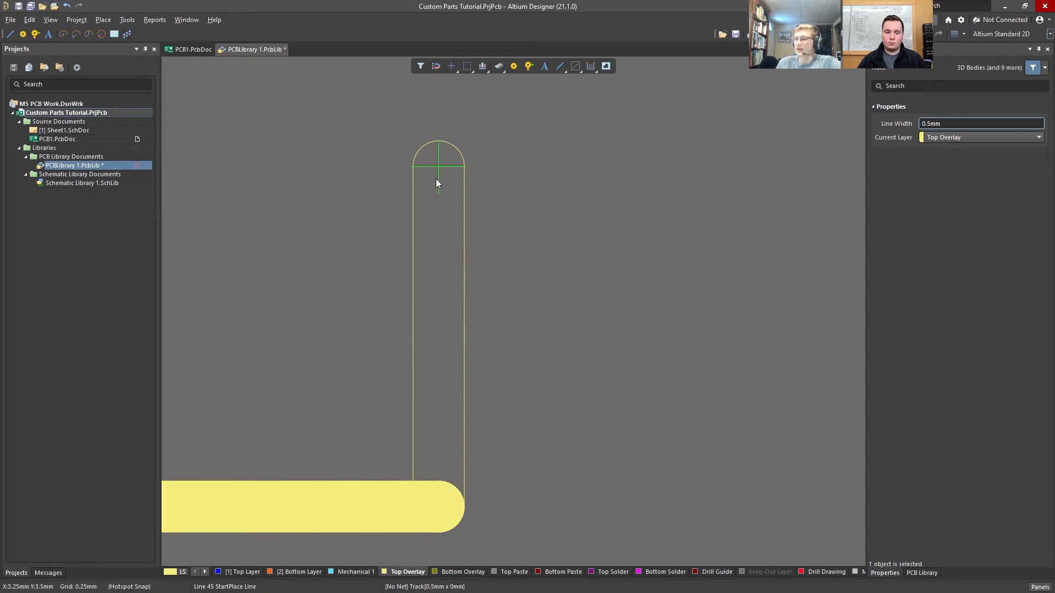
{"action": "left_click", "coordinate": [438, 192]}
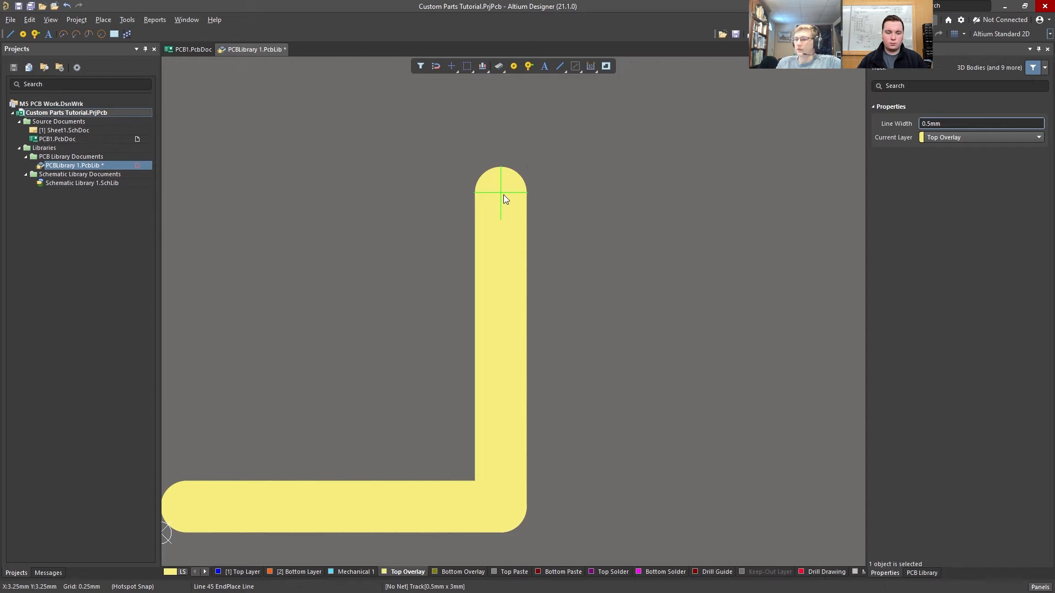
{"action": "left_click", "coordinate": [506, 192]}
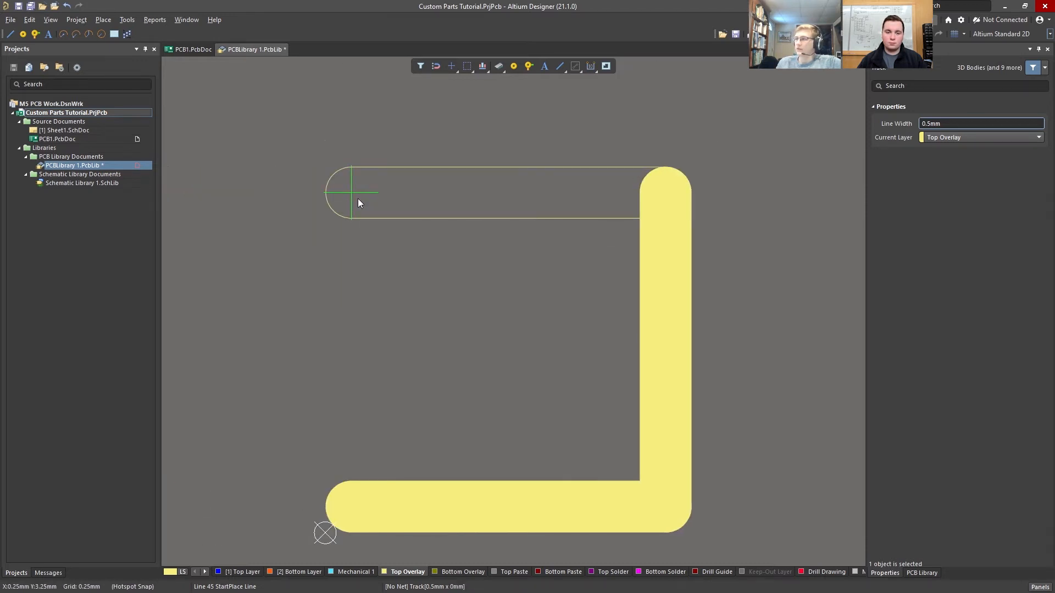
{"action": "left_click", "coordinate": [357, 198]}
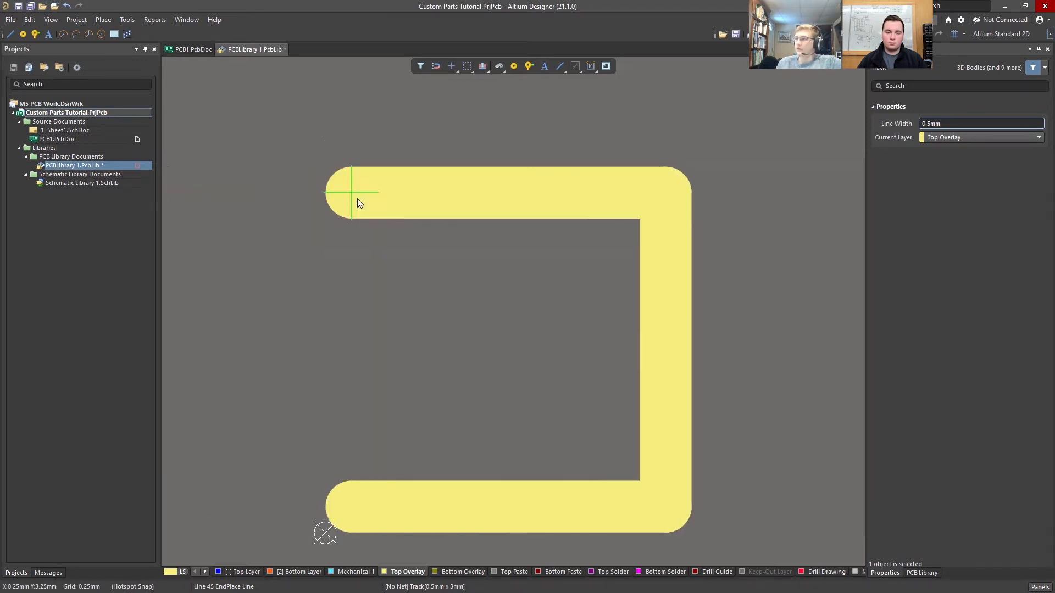
{"action": "left_click", "coordinate": [352, 506]}
{"action": "left_click", "coordinate": [344, 513]}
{"action": "right_click", "coordinate": [253, 485]}
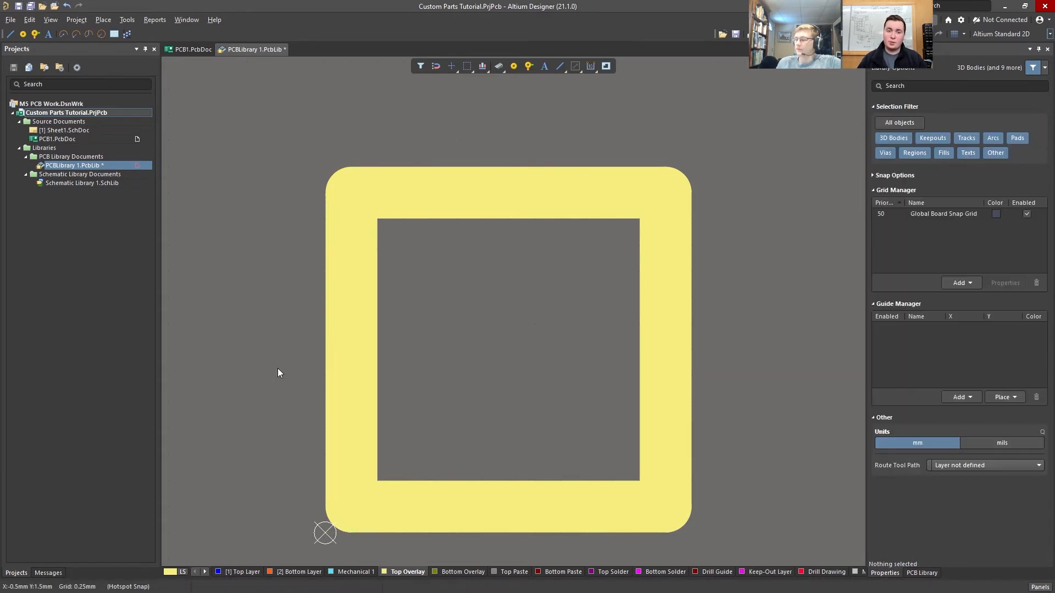
Set the footprint's reference location to the centre of the square Top Overlay outline.
{"action": "scroll", "coordinate": [275, 368], "scroll_direction": "down", "scroll_amount": 1, "text": "ctrl"}
{"action": "scroll", "coordinate": [275, 368], "scroll_direction": "down", "scroll_amount": 1, "text": "ctrl"}
{"action": "right_click_drag", "start_coordinate": [419, 390], "coordinate": [405, 364]}
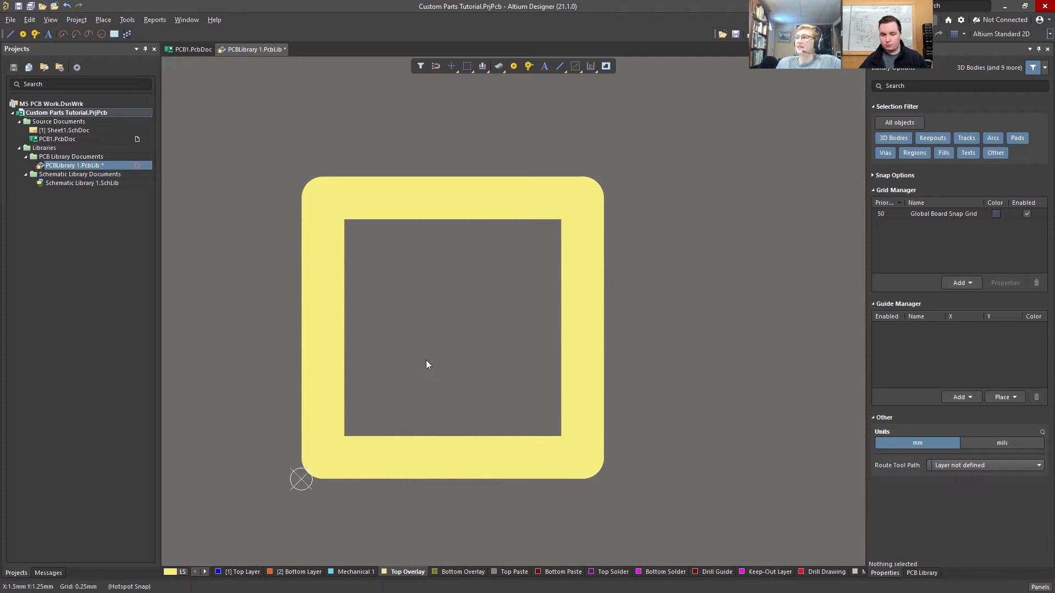
{"action": "right_click_drag", "start_coordinate": [428, 311], "coordinate": [440, 282]}
{"action": "scroll", "coordinate": [400, 306], "scroll_direction": "up", "scroll_amount": 2, "text": "ctrl"}
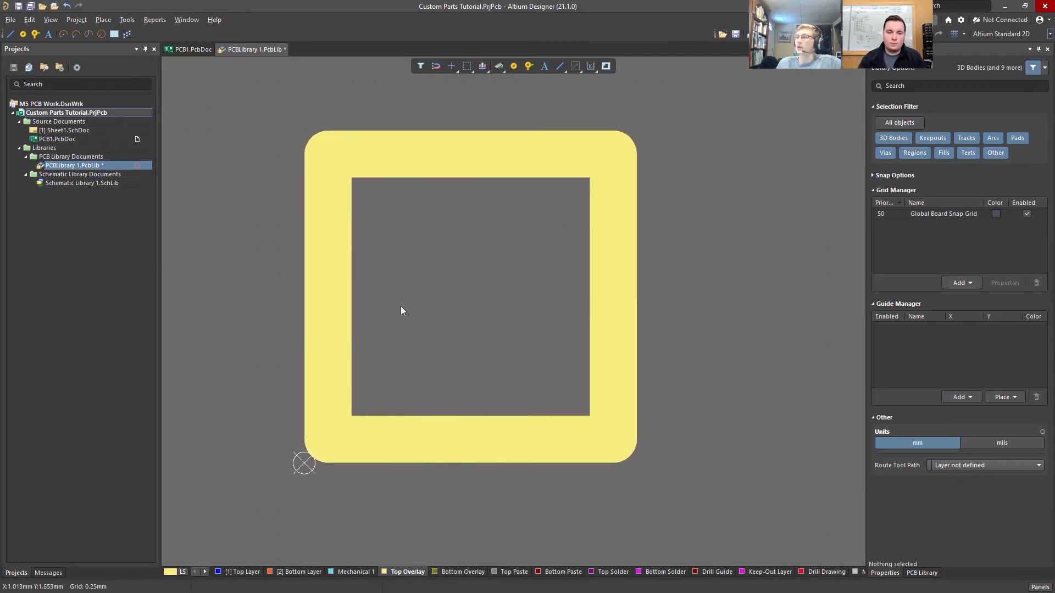
{"action": "right_click", "coordinate": [393, 347]}
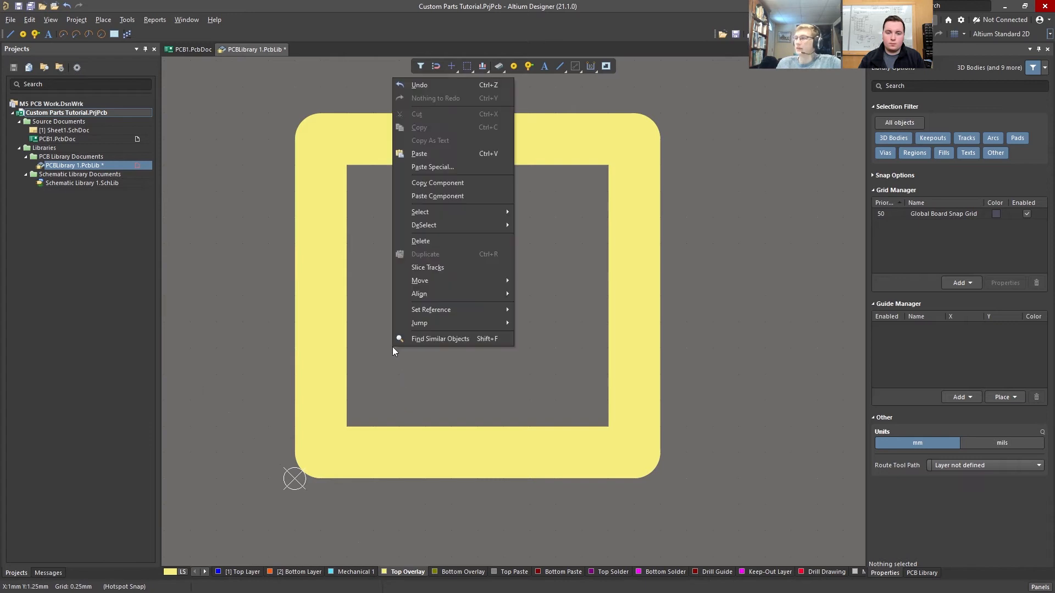
{"action": "mouse_move", "coordinate": [506, 311]}
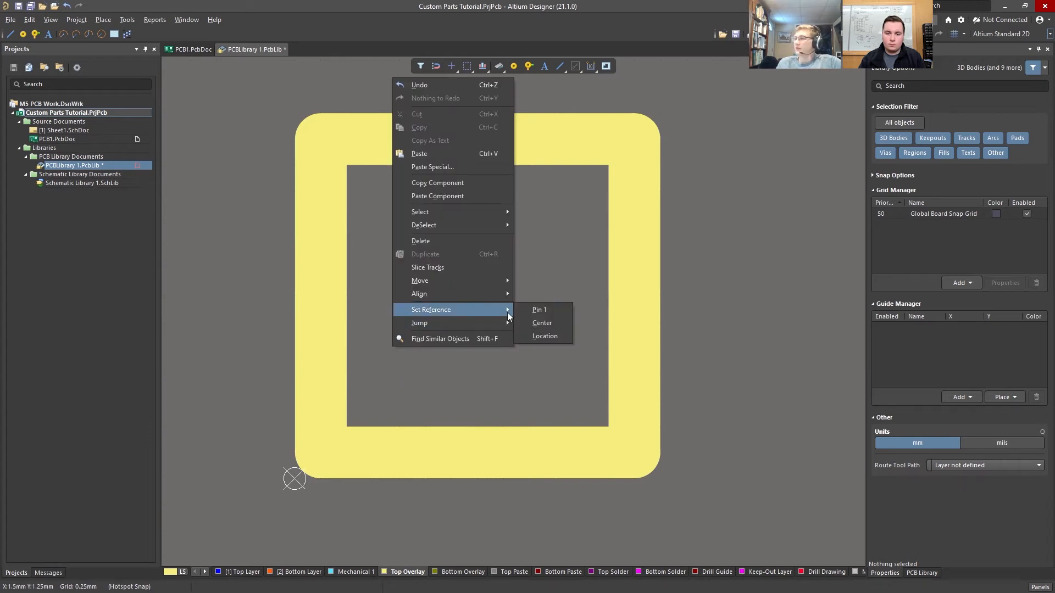
{"action": "left_click", "coordinate": [545, 337]}
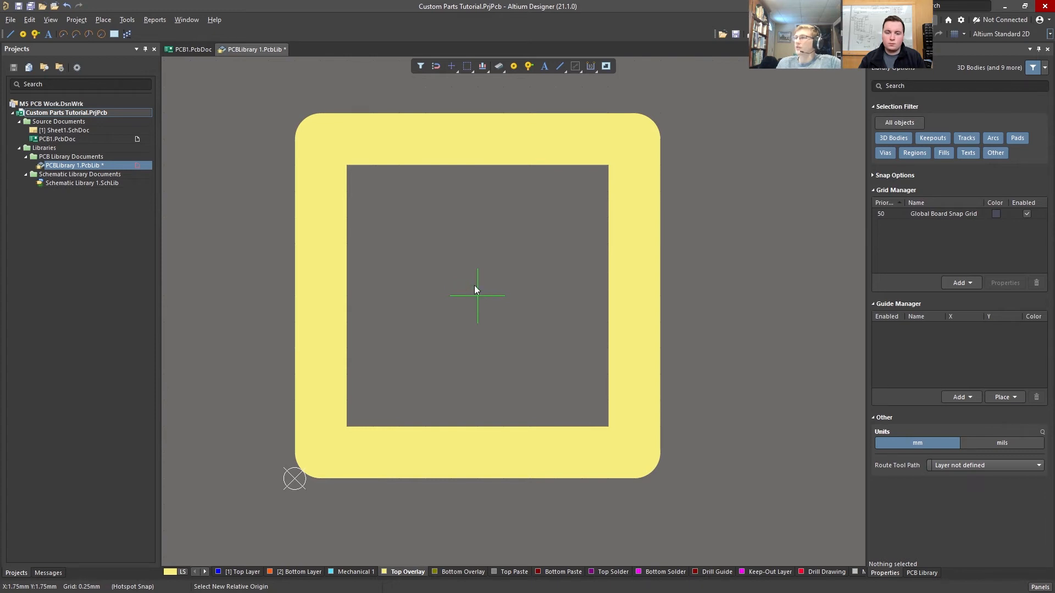
{"action": "left_click", "coordinate": [477, 295]}
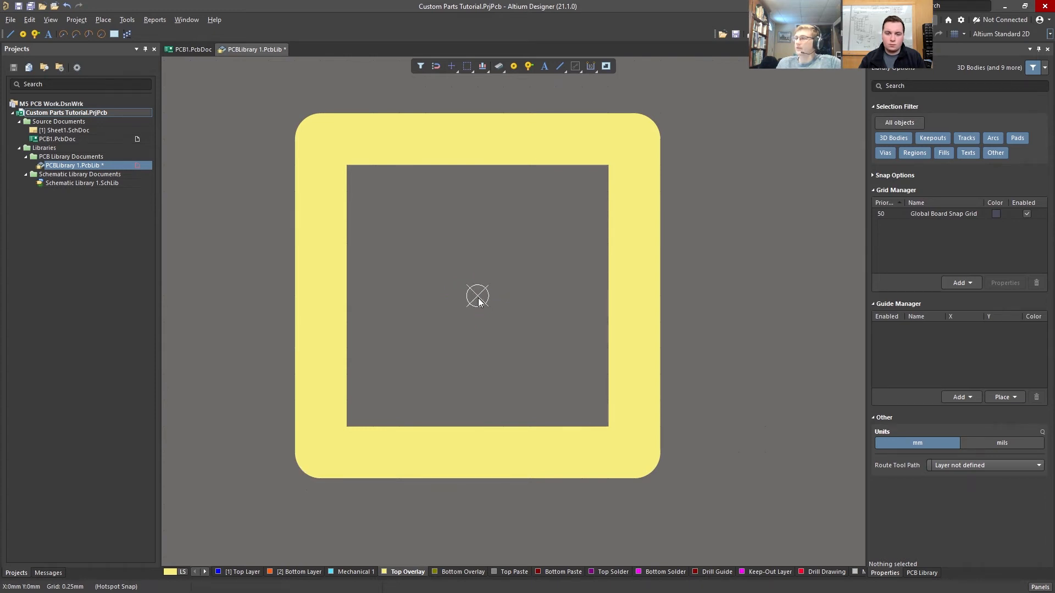
{"action": "right_click_drag", "start_coordinate": [529, 295], "coordinate": [521, 306]}
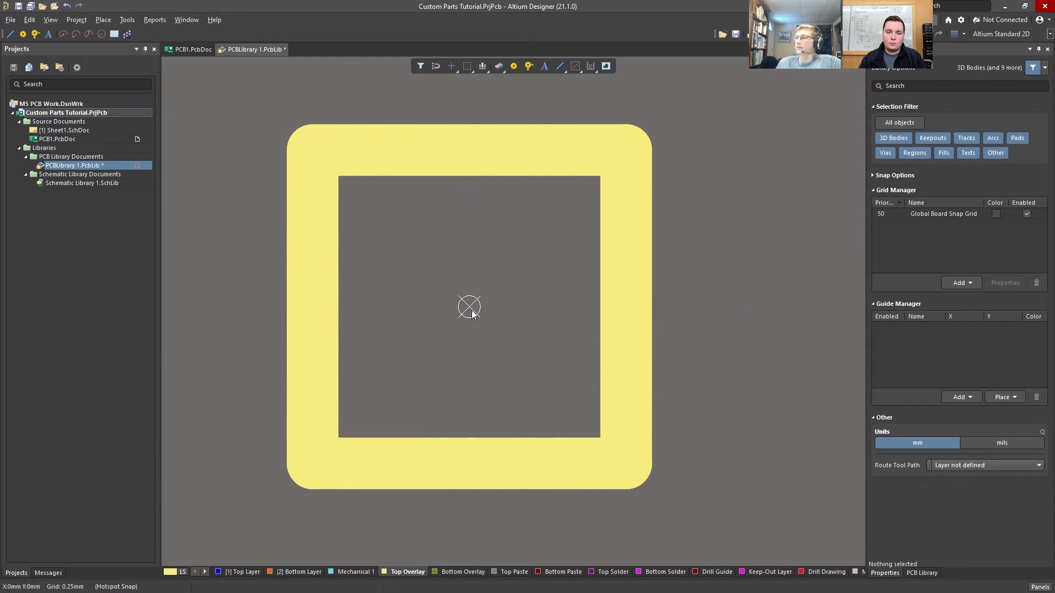
{"action": "right_click_drag", "start_coordinate": [490, 318], "coordinate": [467, 283]}
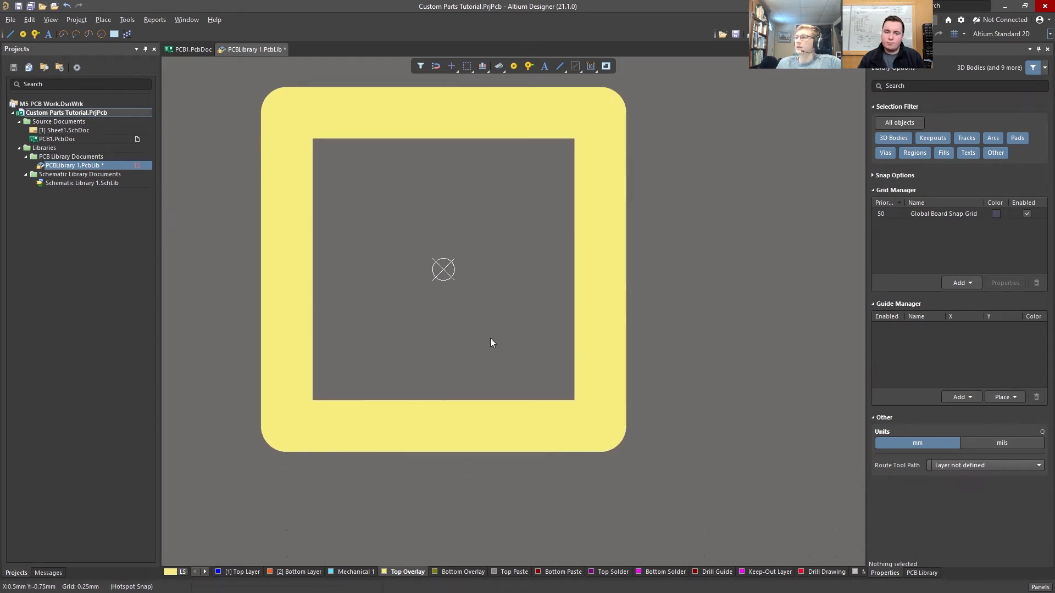
{"action": "scroll", "coordinate": [496, 363], "scroll_direction": "up", "scroll_amount": 1, "text": "ctrl"}
{"action": "mouse_move", "coordinate": [477, 390]}
{"action": "right_mouse_down"}
{"action": "mouse_move", "coordinate": [452, 369]}
{"action": "mouse_move", "coordinate": [475, 393]}
{"action": "right_mouse_up"}
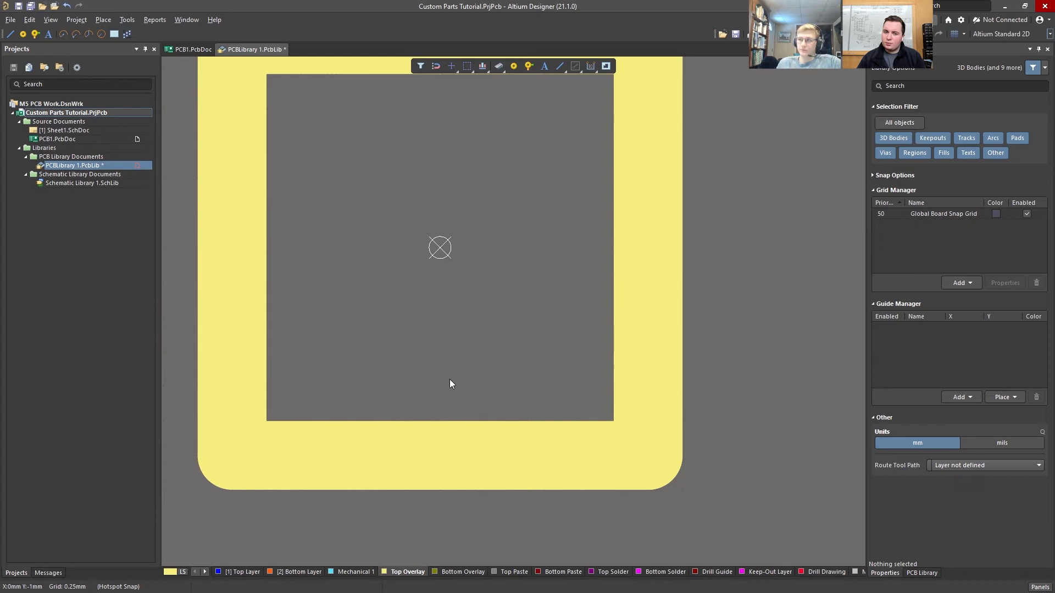
{"action": "right_click_drag", "start_coordinate": [459, 327], "coordinate": [483, 388]}
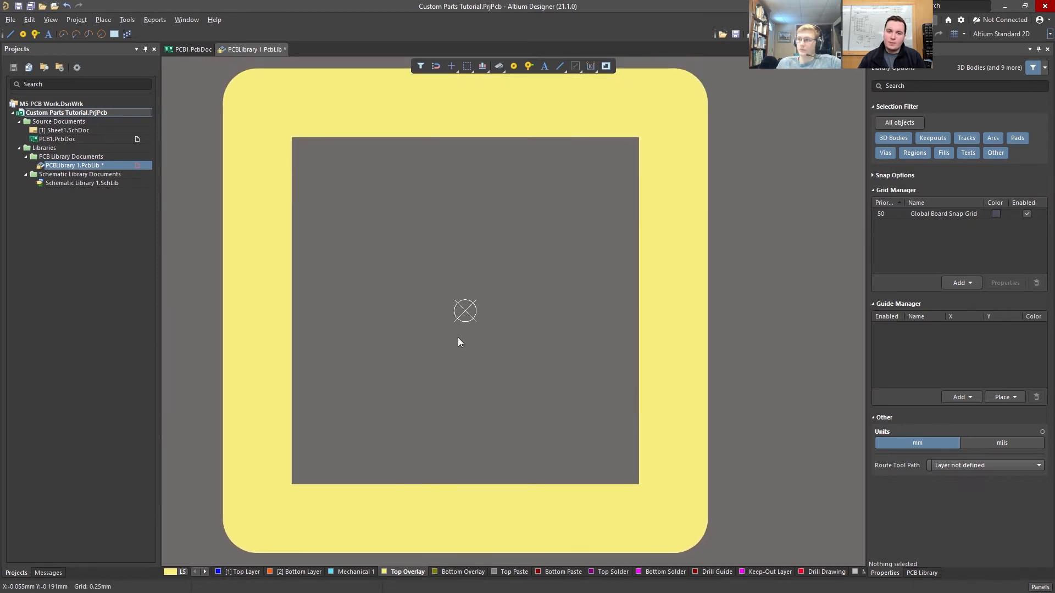
{"action": "scroll", "coordinate": [460, 336], "scroll_direction": "down", "scroll_amount": 1, "text": "ctrl"}
{"action": "right_click_drag", "start_coordinate": [460, 336], "coordinate": [522, 317]}
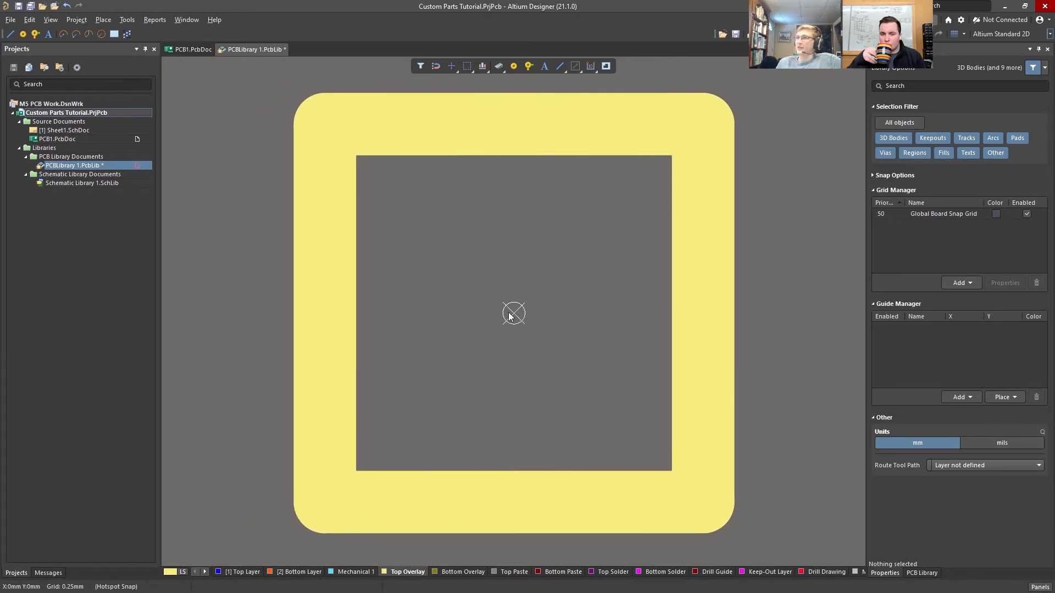
{"action": "right_click_drag", "start_coordinate": [567, 308], "coordinate": [502, 301]}
{"action": "scroll", "coordinate": [456, 272], "scroll_direction": "down", "scroll_amount": 2, "text": "ctrl"}
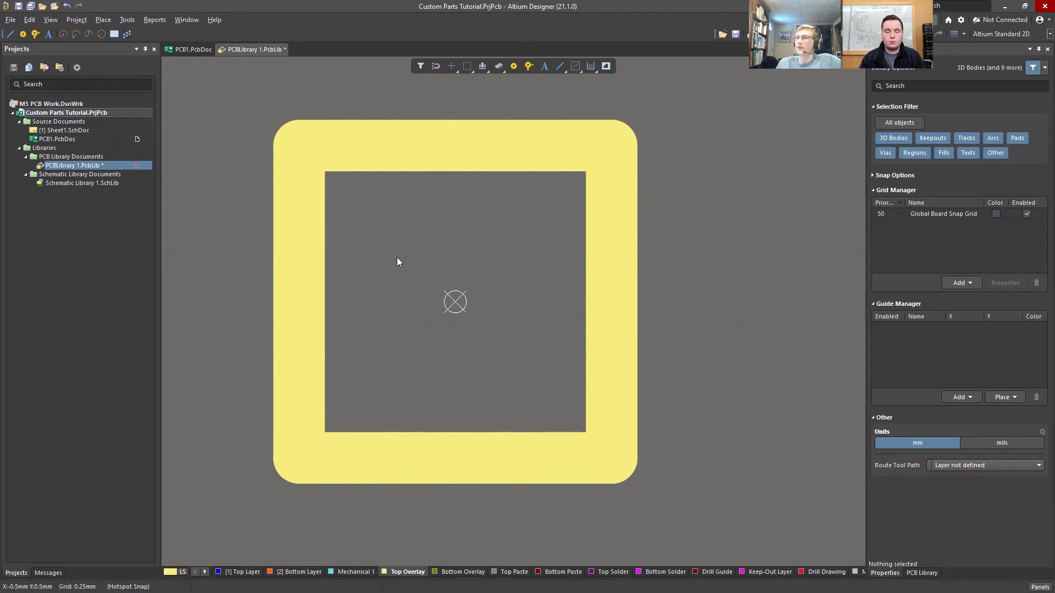
{"action": "right_click_drag", "start_coordinate": [412, 261], "coordinate": [428, 271]}
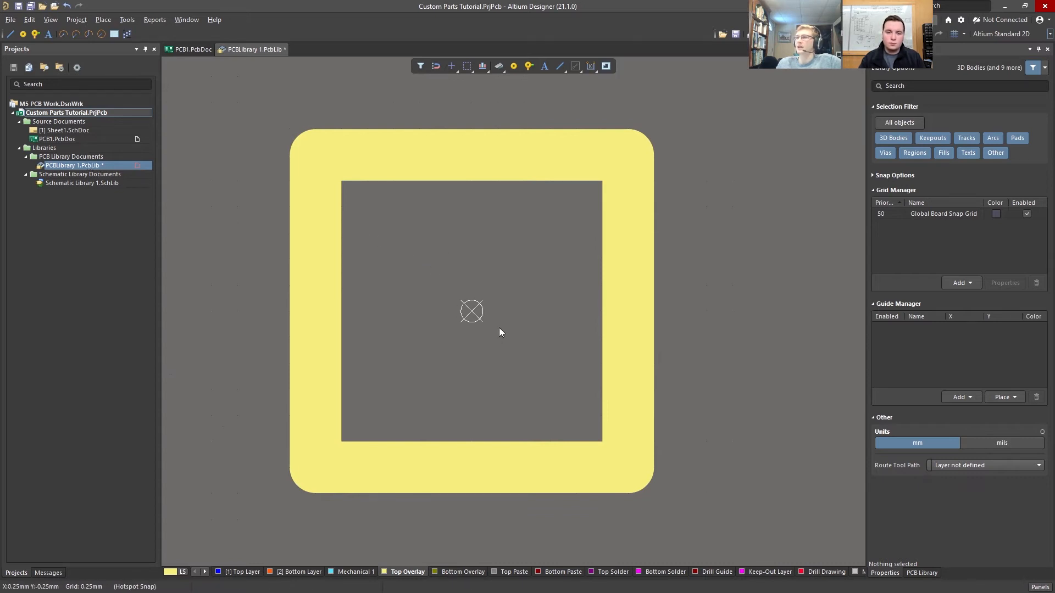
{"action": "right_click_drag", "start_coordinate": [522, 301], "coordinate": [486, 303]}
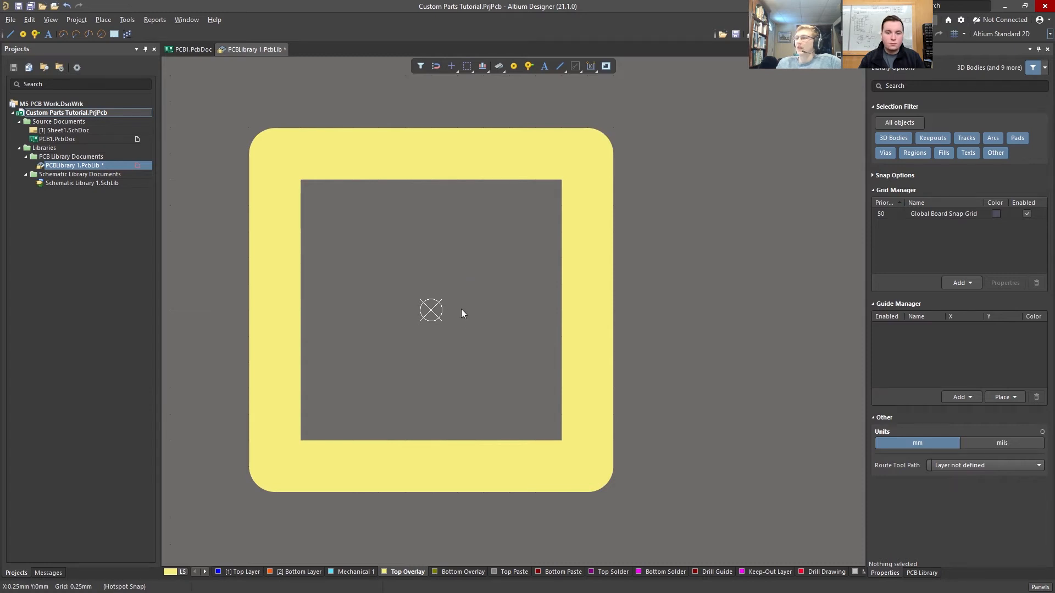
Measure the square outline's outer width and outer height between its opposite outside edges.
{"action": "right_click_drag", "start_coordinate": [469, 348], "coordinate": [496, 321]}
{"action": "key", "text": "ctrl+m"}
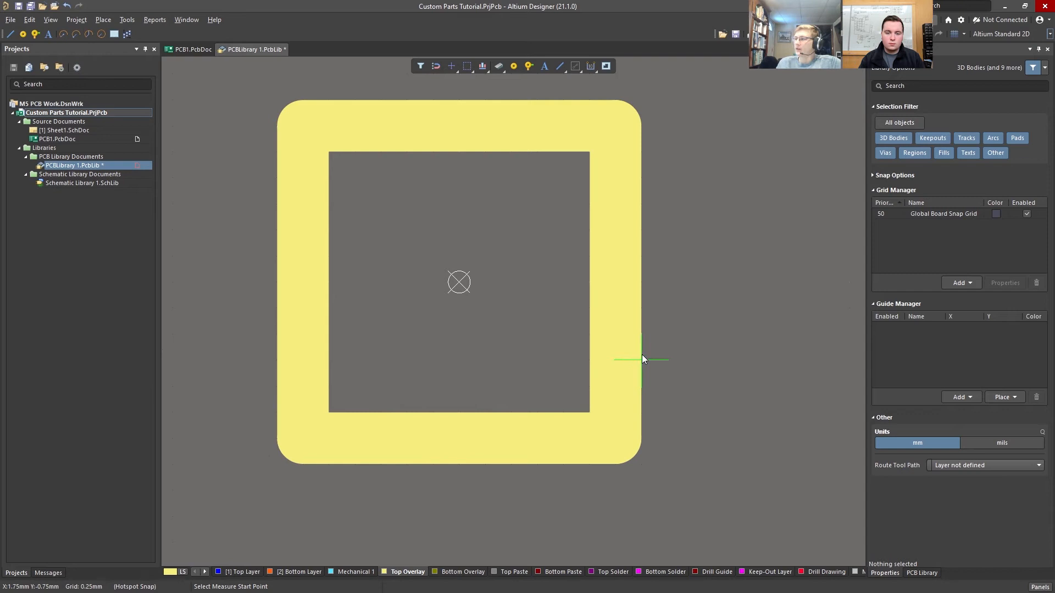
{"action": "scroll", "coordinate": [641, 388], "scroll_direction": "up", "scroll_amount": 3, "text": "ctrl"}
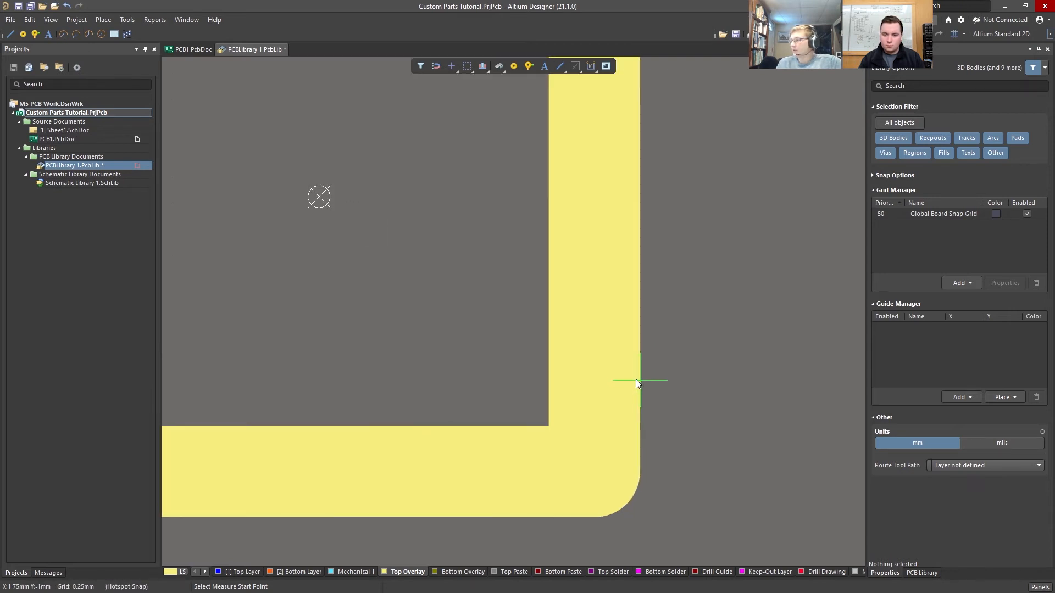
{"action": "left_click", "coordinate": [637, 377]}
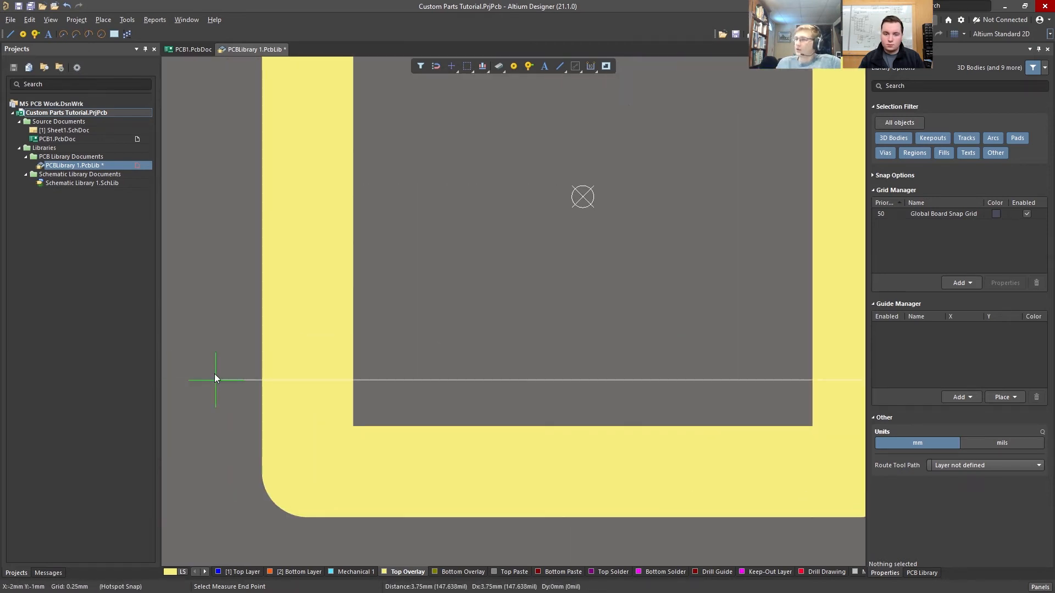
{"action": "left_click", "coordinate": [264, 386]}
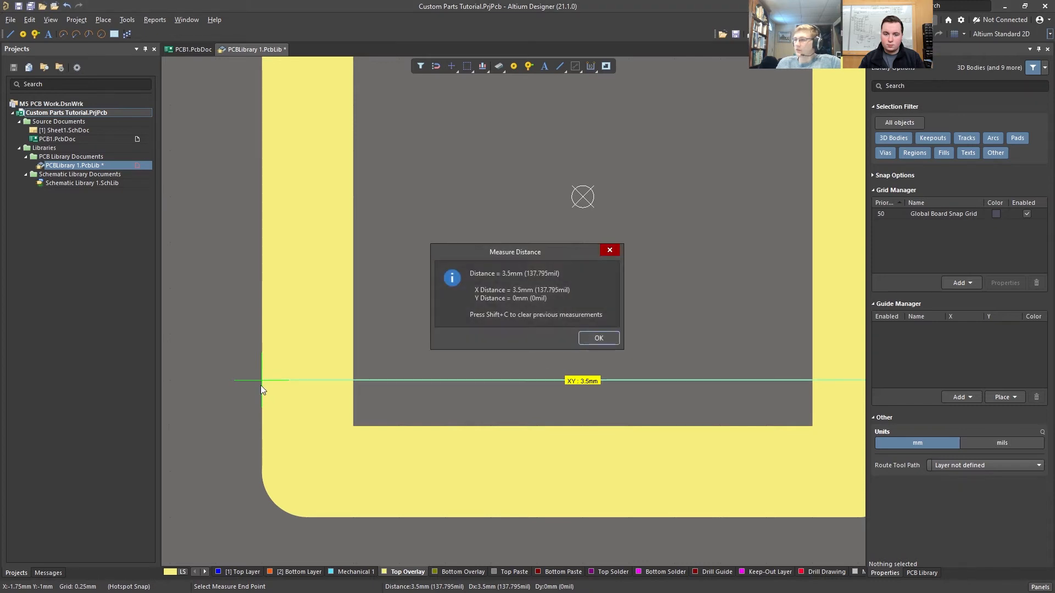
{"action": "left_click", "coordinate": [598, 339]}
{"action": "left_click", "coordinate": [396, 519]}
{"action": "scroll", "coordinate": [400, 483], "scroll_direction": "up", "scroll_amount": 5}
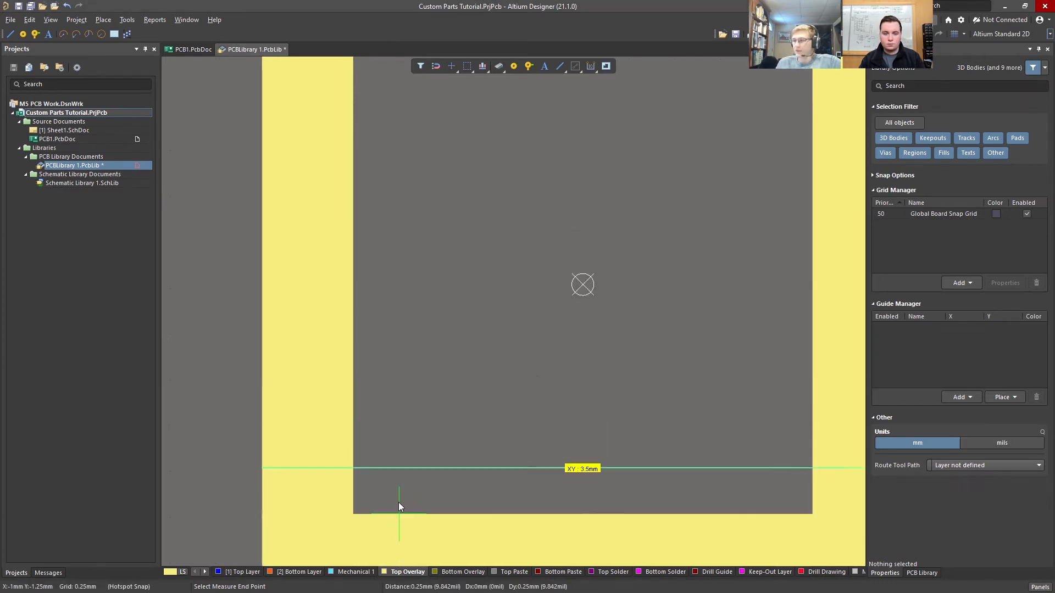
{"action": "left_click", "coordinate": [395, 365]}
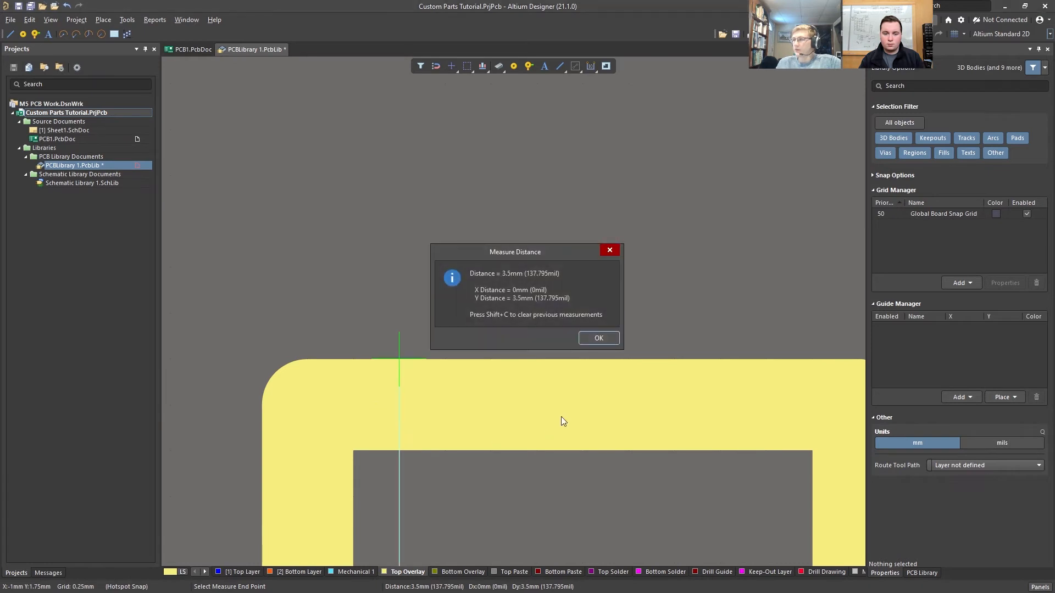
{"action": "left_click", "coordinate": [590, 337]}
End the distance measuring and clear both measurements from the outline.
{"action": "scroll", "coordinate": [414, 284], "scroll_direction": "down", "scroll_amount": 4, "text": "ctrl"}
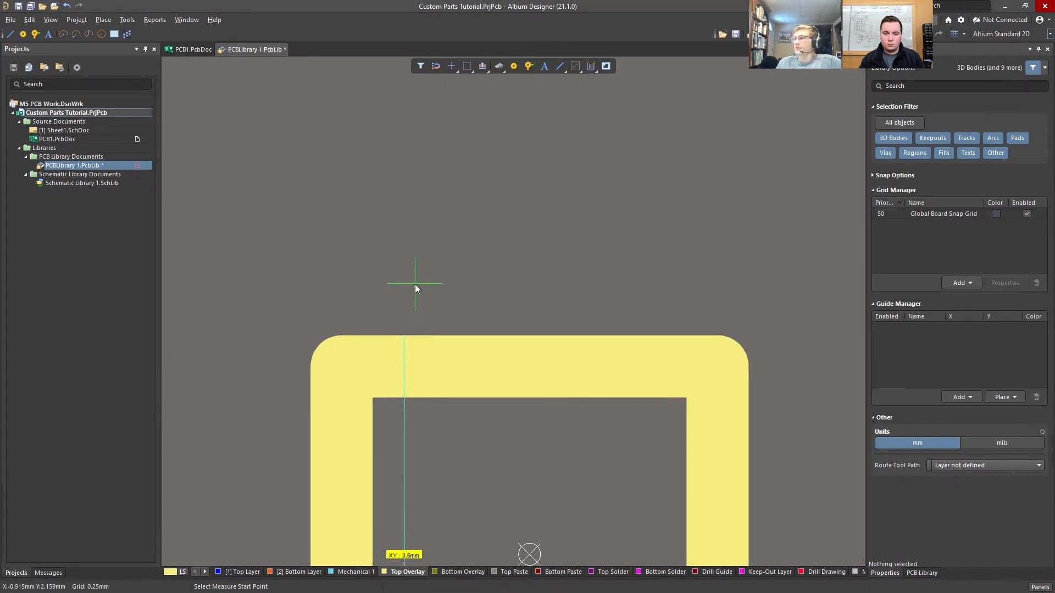
{"action": "scroll", "coordinate": [393, 298], "scroll_direction": "down", "scroll_amount": 4}
{"action": "key", "text": "Escape"}
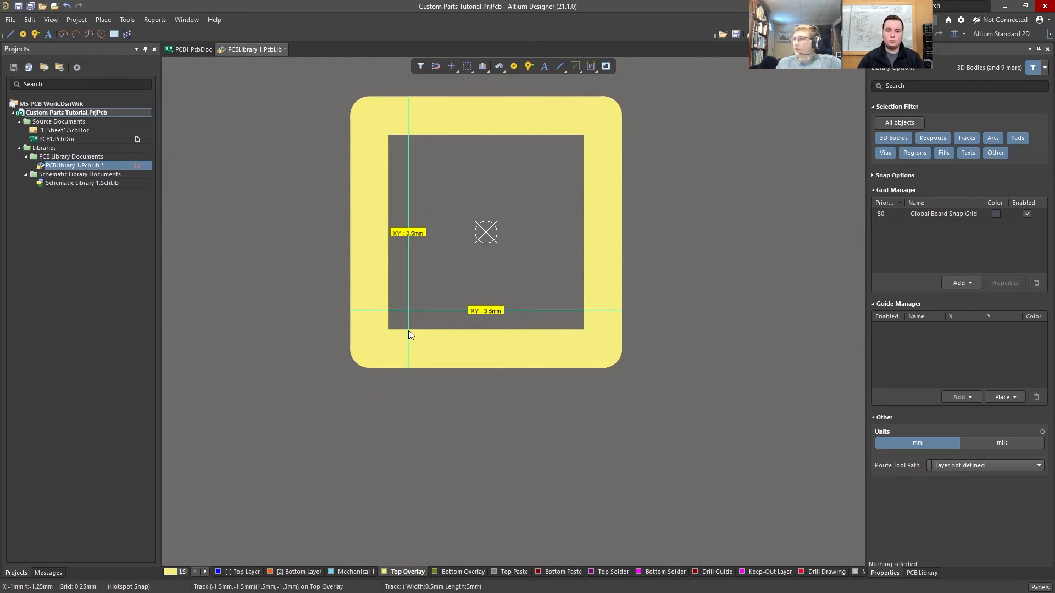
{"action": "key", "text": "shift+c"}
{"action": "right_click_drag", "start_coordinate": [459, 233], "coordinate": [459, 300]}
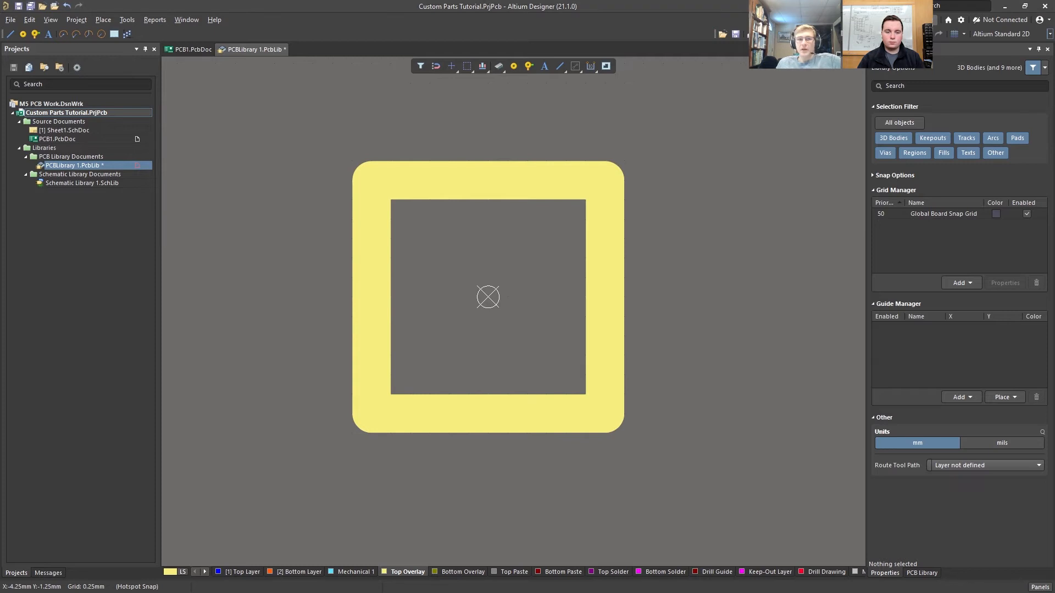
Switch to the SK6812MINI datasheet in the browser and examine the back pad sizes and spacing in the mechanical dimensions.
{"action": "key", "text": "alt+Tab"}
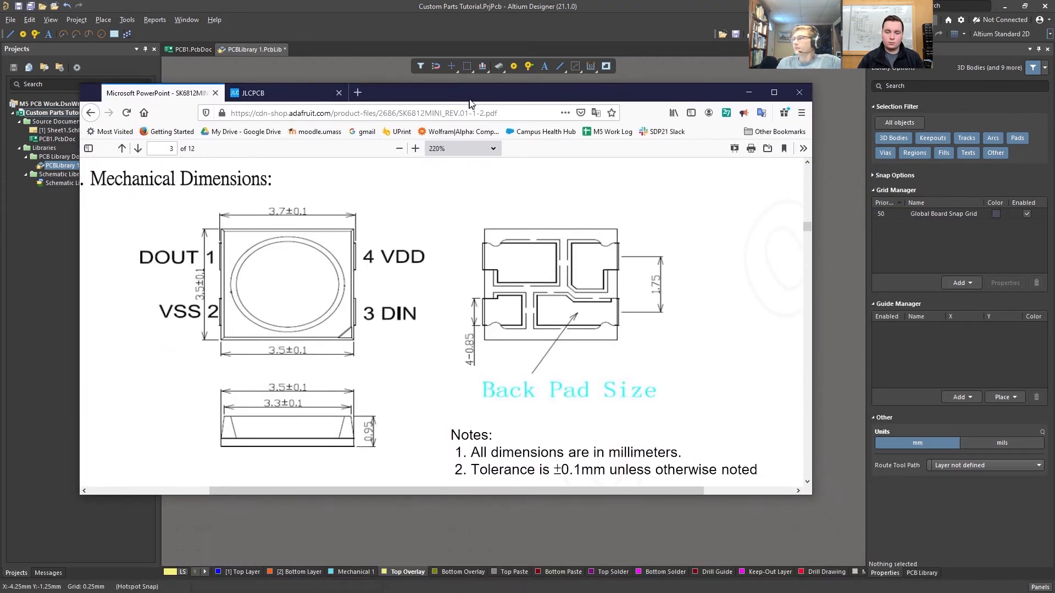
{"action": "left_click", "coordinate": [774, 88]}
{"action": "right_click", "coordinate": [773, 177]}
{"action": "left_click", "coordinate": [760, 162]}
{"action": "scroll", "coordinate": [713, 192], "scroll_direction": "up", "scroll_amount": 5, "text": "ctrl"}
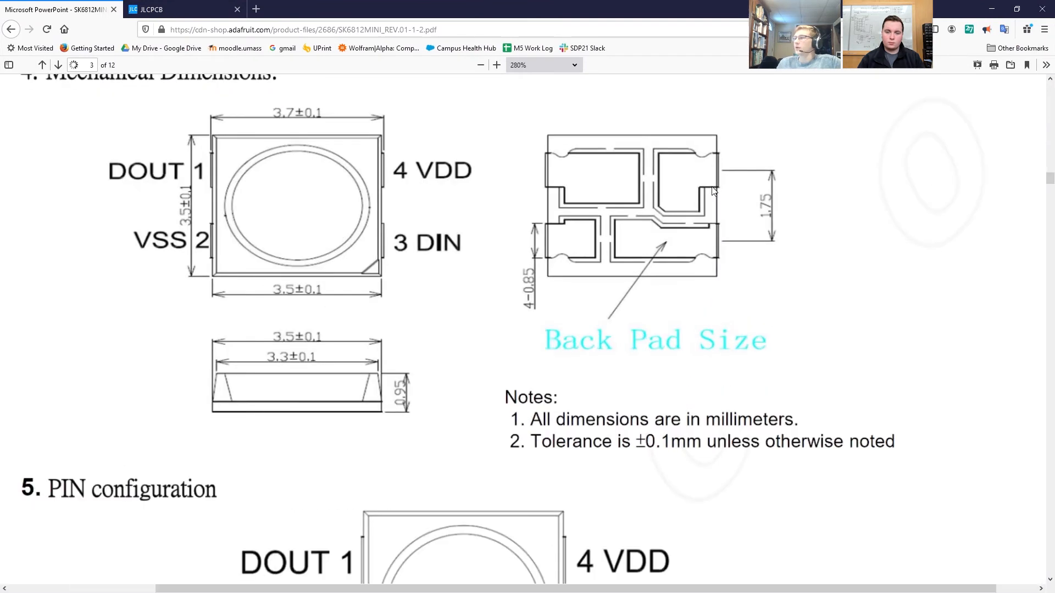
{"action": "scroll", "coordinate": [676, 219], "scroll_direction": "up", "scroll_amount": 1, "text": "ctrl"}
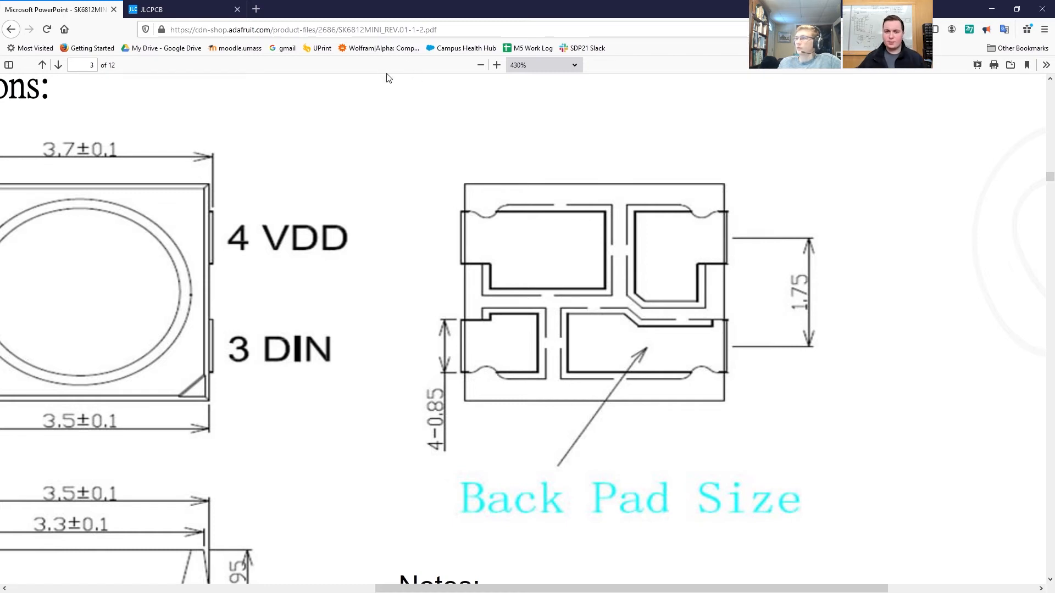
{"action": "left_click_drag", "start_coordinate": [408, 12], "coordinate": [27, 284]}
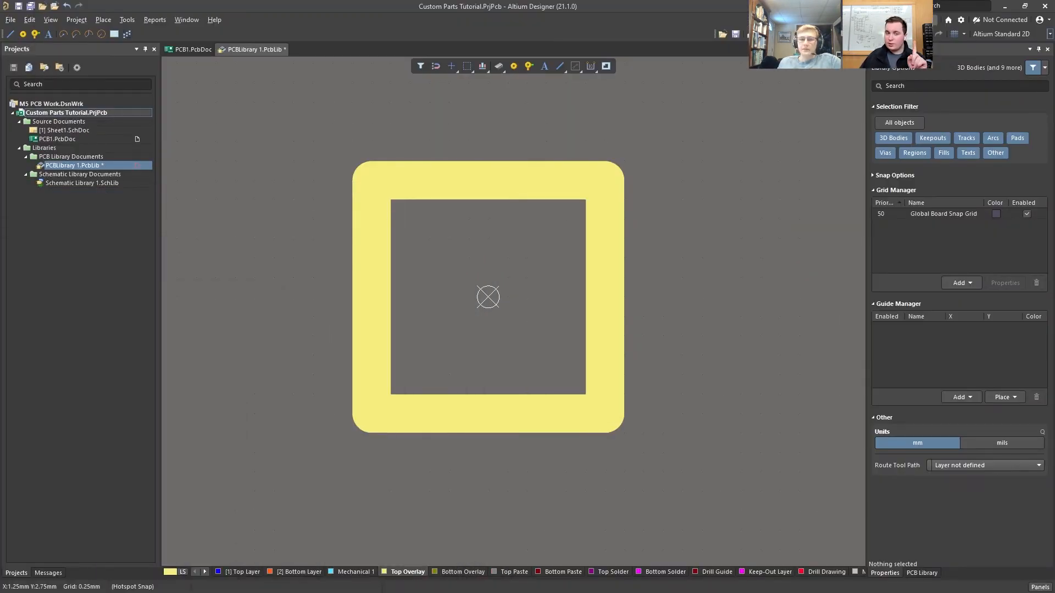
Recheck the pad height dimension in the datasheet's back pad drawing and return to the footprint in Altium Designer.
{"action": "scroll", "coordinate": [376, 296], "scroll_direction": "down", "scroll_amount": 1}
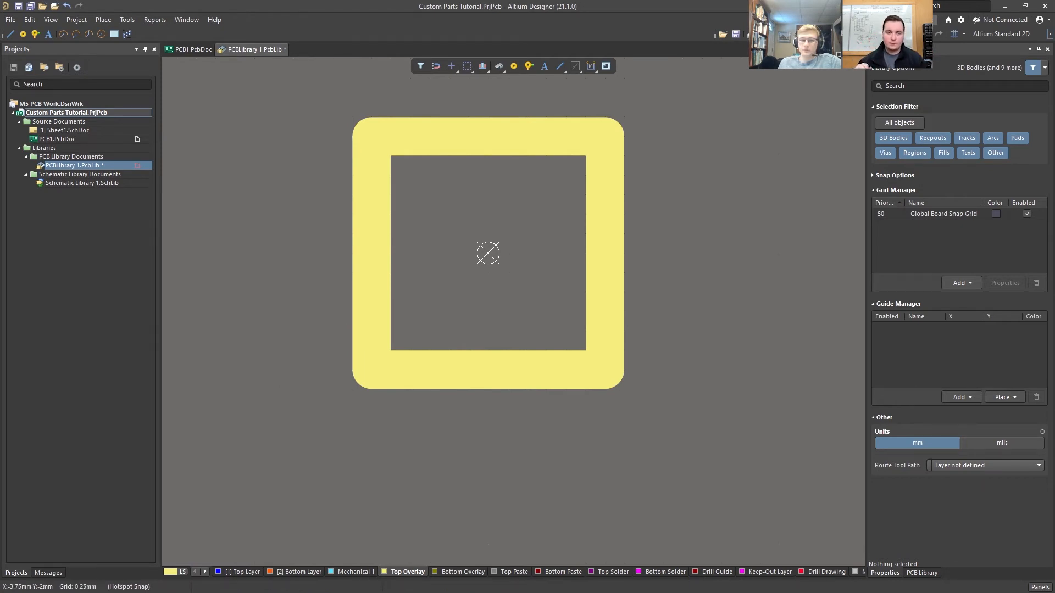
{"action": "left_click_drag", "start_coordinate": [0, 261], "coordinate": [509, 77]}
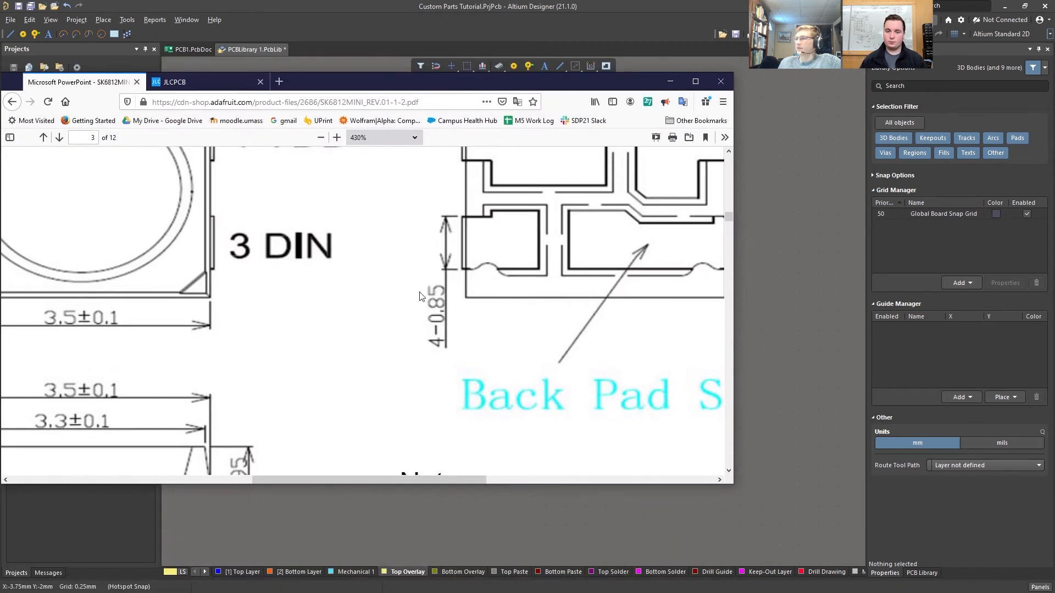
{"action": "scroll", "coordinate": [421, 297], "scroll_direction": "up", "scroll_amount": 1}
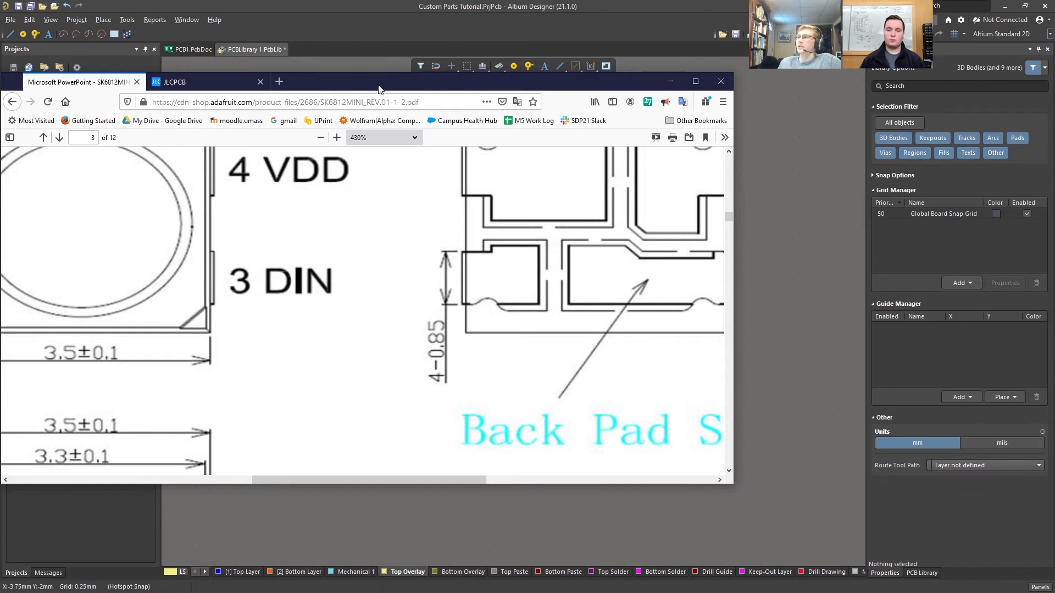
{"action": "left_click_drag", "start_coordinate": [362, 85], "coordinate": [65, 592]}
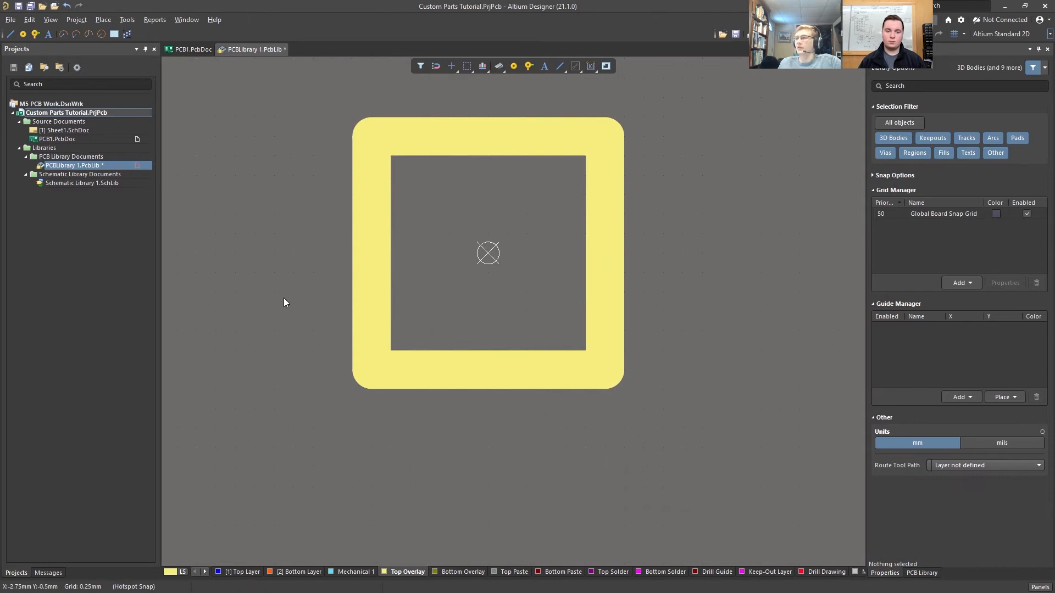
Measure the thickness of the square outline's left side, from its outer edge to its inner edge level with the origin.
{"action": "scroll", "coordinate": [353, 316], "scroll_direction": "up", "scroll_amount": 2, "text": "ctrl"}
{"action": "scroll", "coordinate": [354, 316], "scroll_direction": "up", "scroll_amount": 4, "text": "ctrl"}
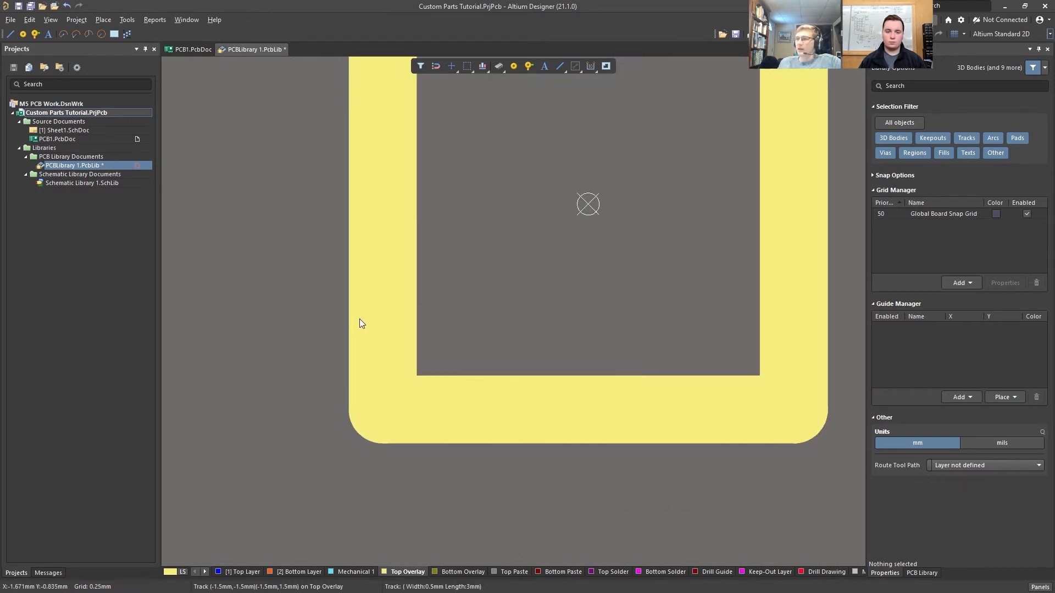
{"action": "right_click_drag", "start_coordinate": [275, 261], "coordinate": [291, 301]}
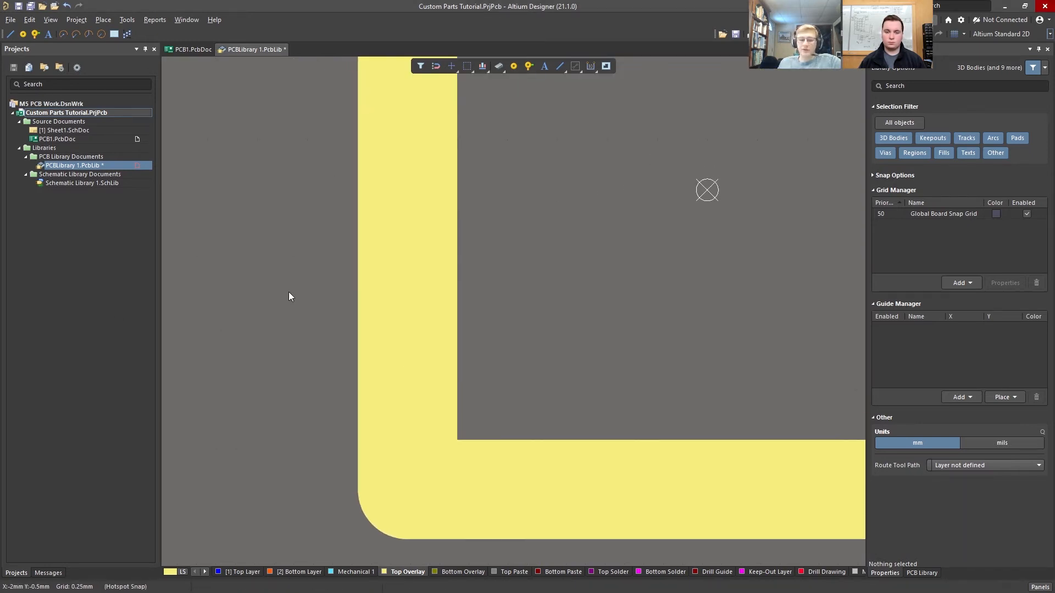
{"action": "right_click_drag", "start_coordinate": [293, 265], "coordinate": [251, 358]}
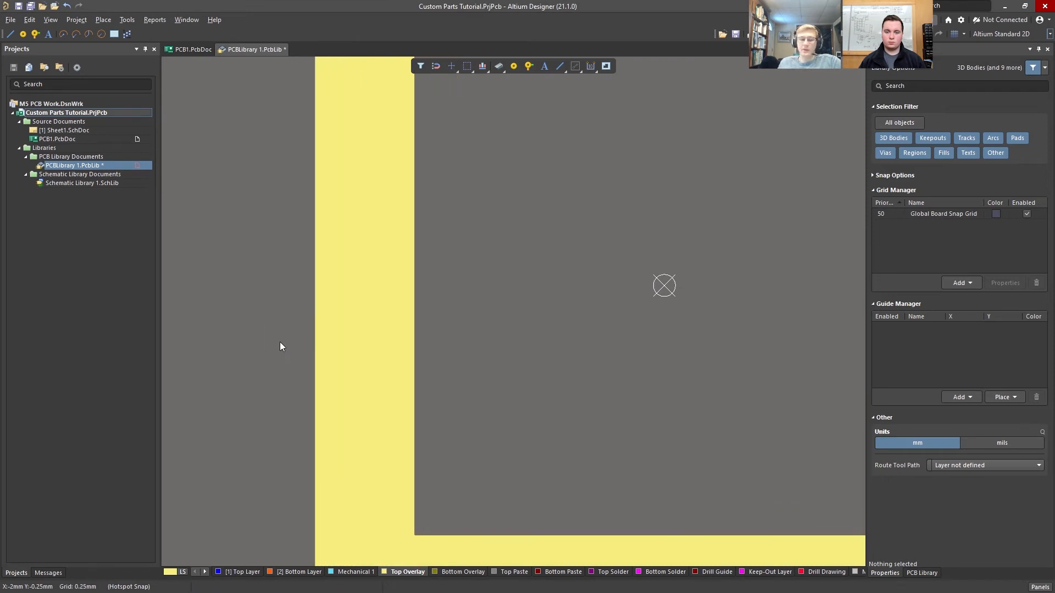
{"action": "key", "text": "ctrl+m"}
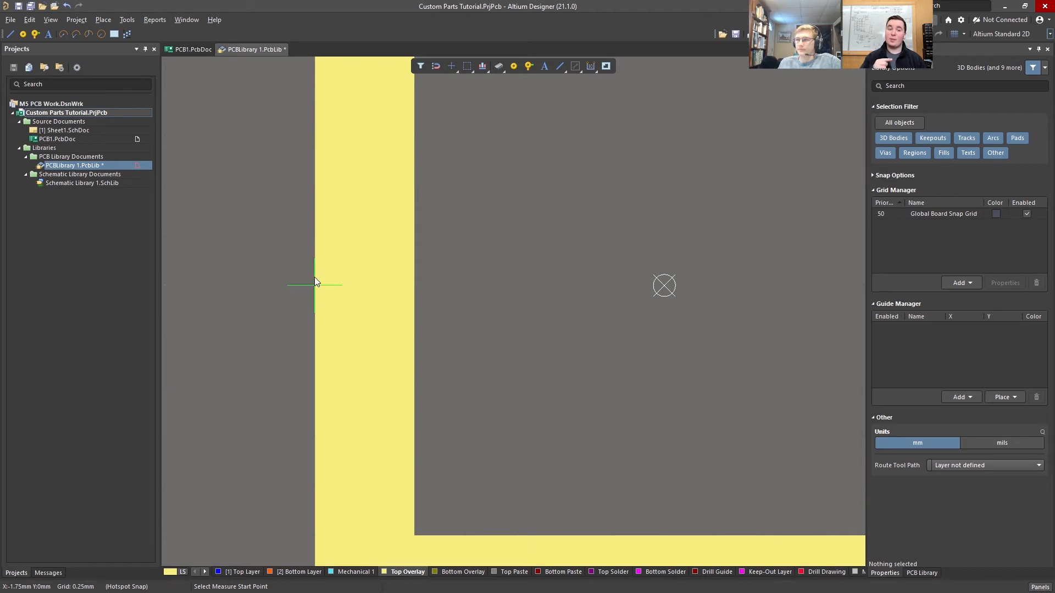
{"action": "left_click", "coordinate": [315, 281]}
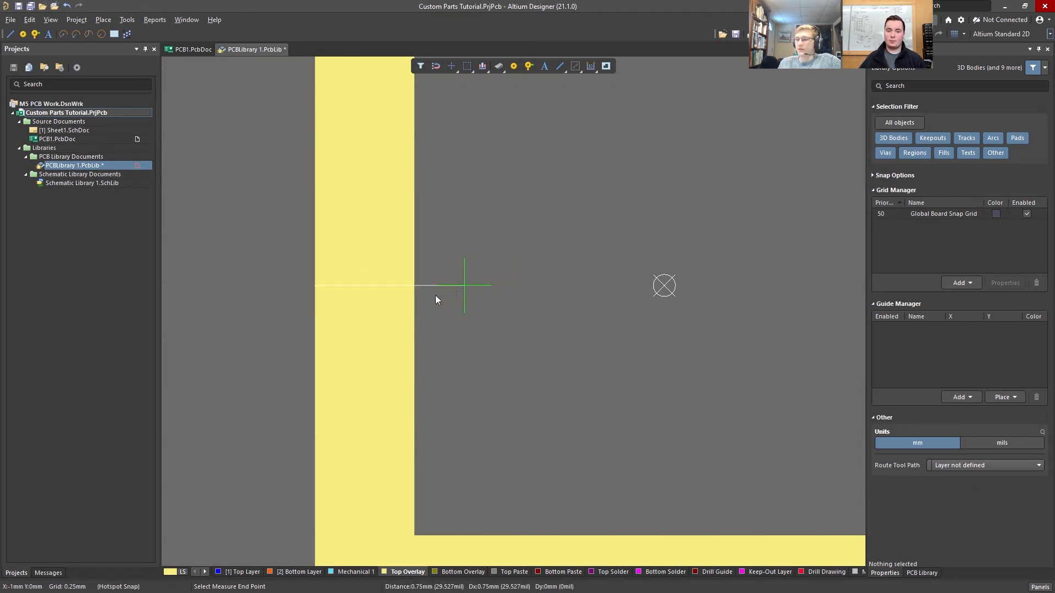
{"action": "left_click", "coordinate": [421, 285]}
{"action": "left_click_drag", "start_coordinate": [506, 252], "coordinate": [640, 247]}
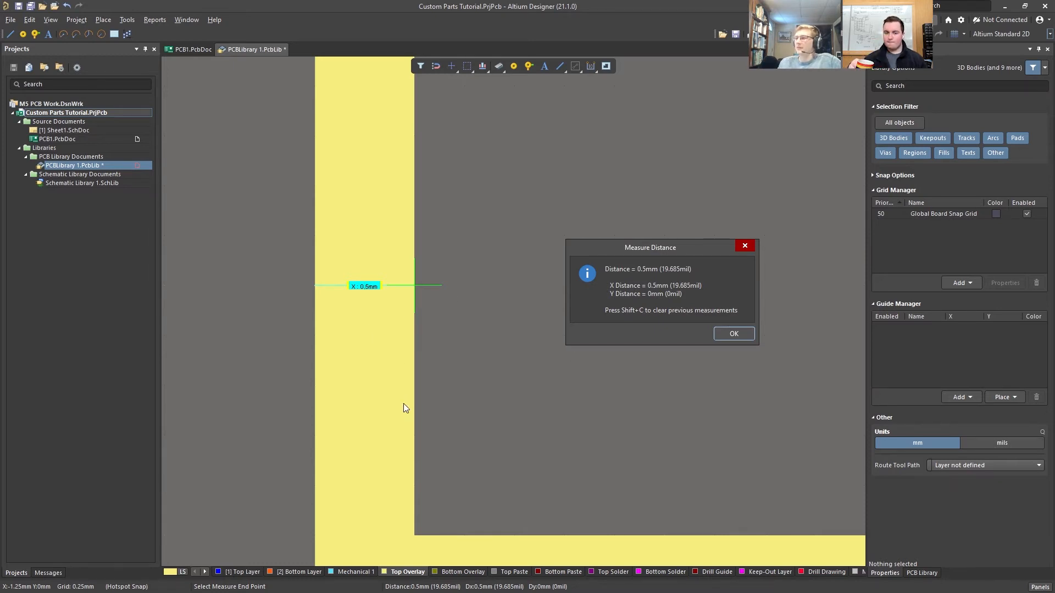
{"action": "left_click", "coordinate": [720, 332]}
{"action": "key", "text": "Escape"}
Measure an equal distance outward from the left side's outer edge, and clear both measurements from the footprint.
{"action": "right_click_drag", "start_coordinate": [253, 267], "coordinate": [379, 300]}
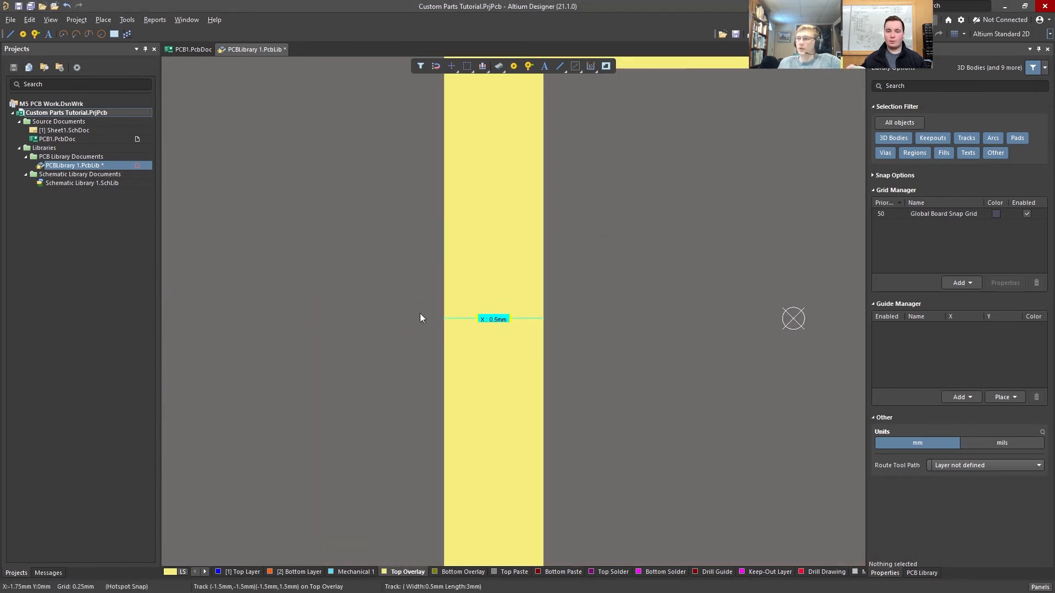
{"action": "key", "text": "ctrl+m"}
{"action": "left_click", "coordinate": [443, 319]}
{"action": "left_click", "coordinate": [332, 318]}
{"action": "left_click", "coordinate": [598, 339]}
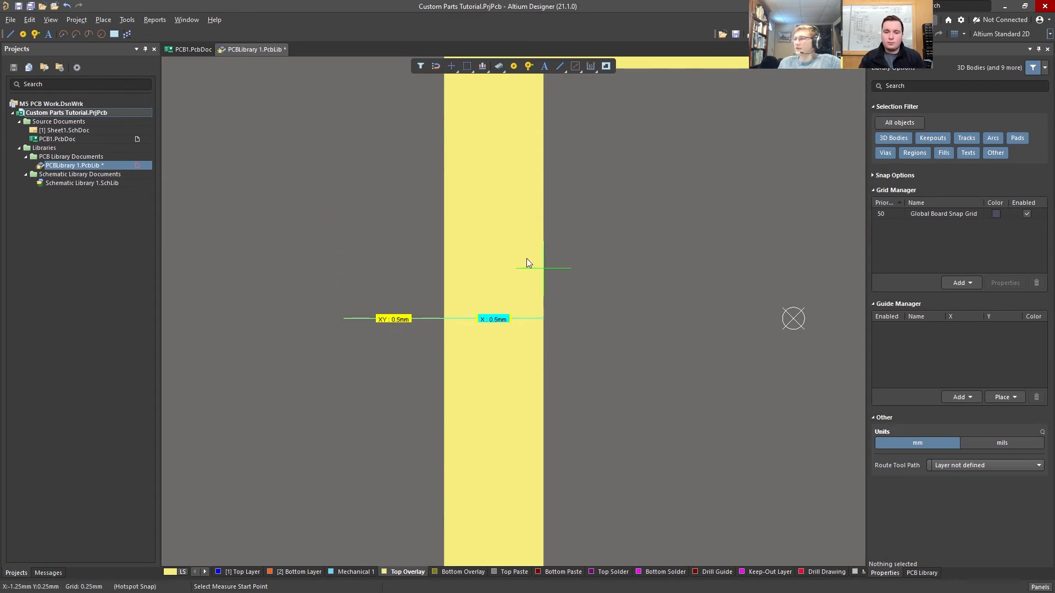
{"action": "scroll", "coordinate": [459, 374], "scroll_direction": "down", "scroll_amount": 4}
{"action": "scroll", "coordinate": [407, 317], "scroll_direction": "up", "scroll_amount": 2}
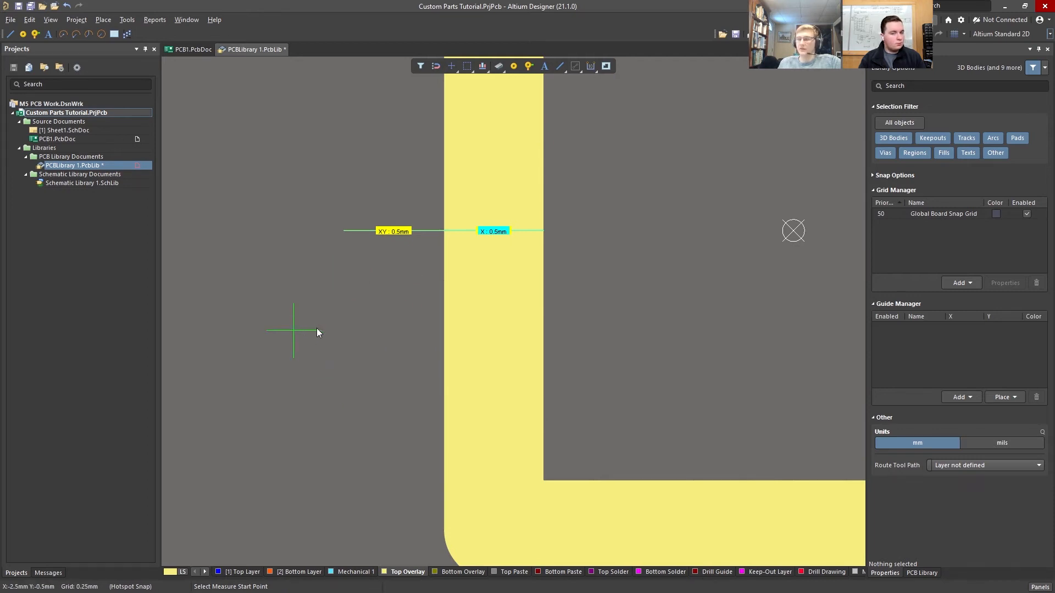
{"action": "scroll", "coordinate": [377, 282], "scroll_direction": "down", "scroll_amount": 4, "text": "ctrl"}
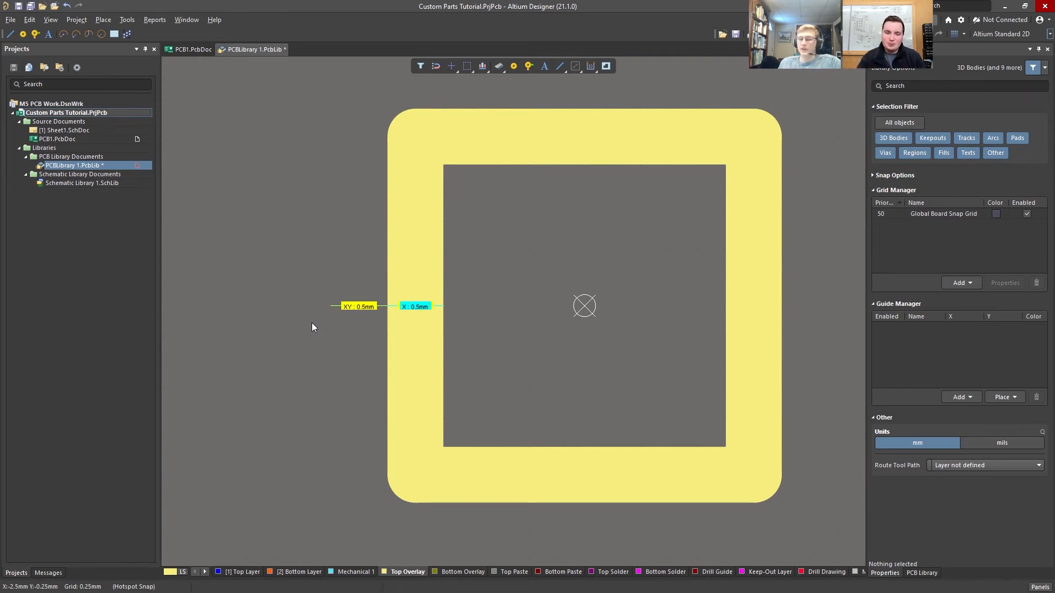
{"action": "key", "text": "shift+c"}
{"action": "right_click_drag", "start_coordinate": [336, 227], "coordinate": [315, 247]}
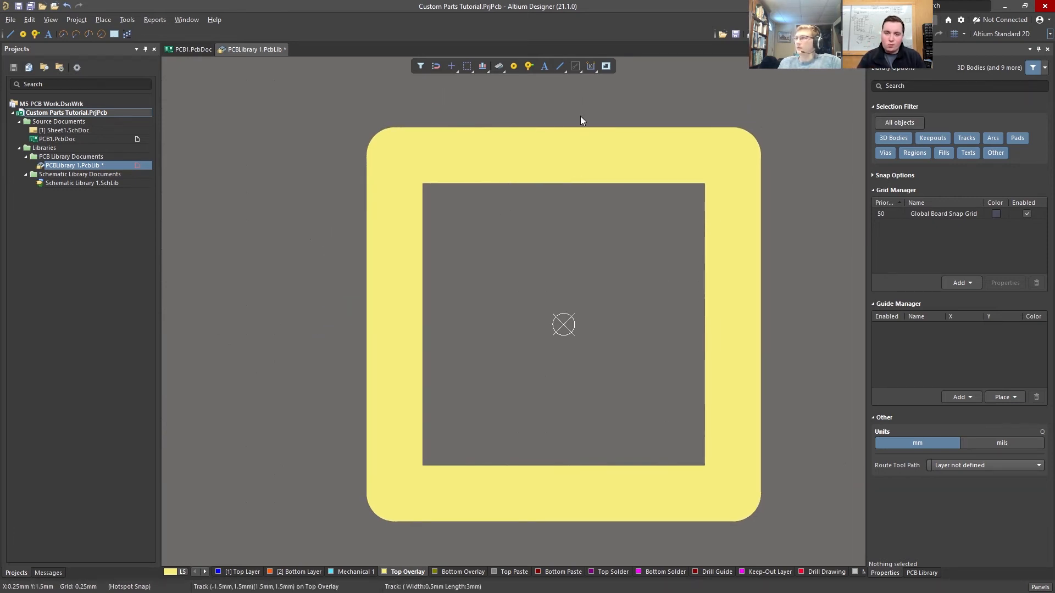
Begin placing a pad on the Top Layer with designator 1.
{"action": "left_click", "coordinate": [514, 68]}
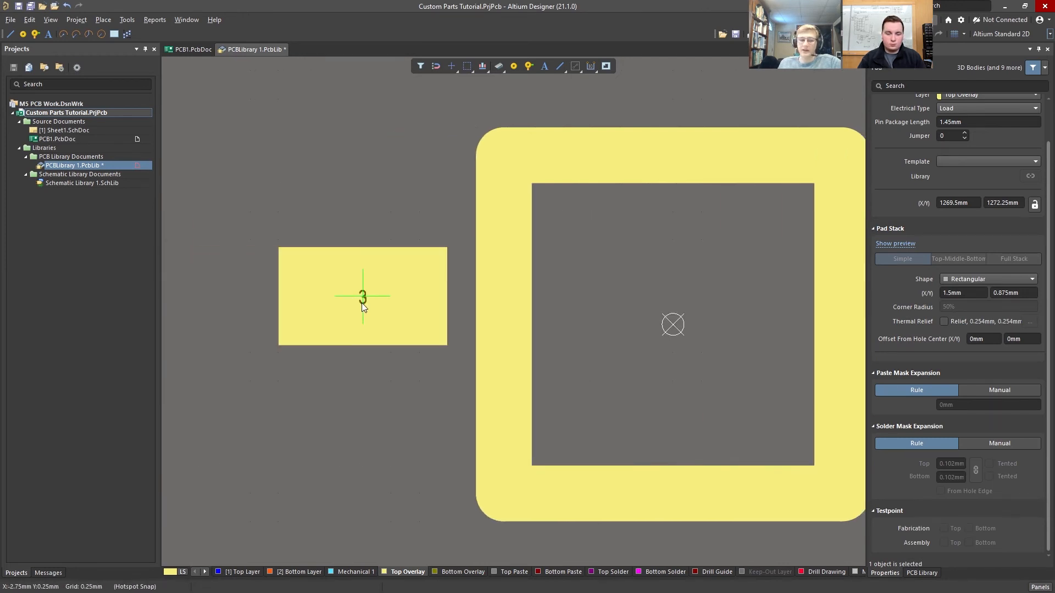
{"action": "key", "text": "Tab"}
{"action": "scroll", "coordinate": [1014, 347], "scroll_direction": "up", "scroll_amount": 1}
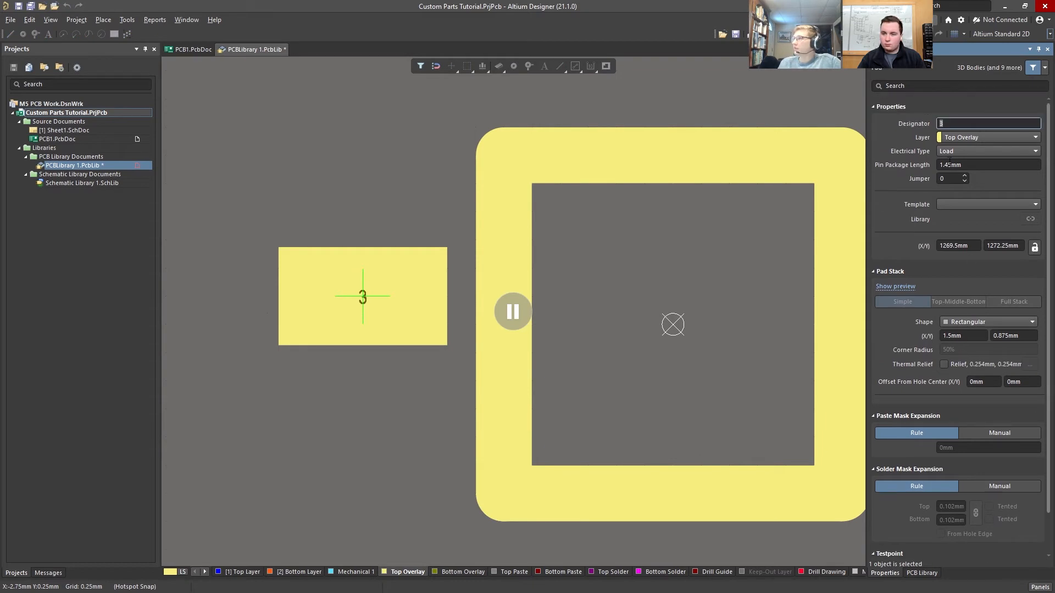
{"action": "left_click", "coordinate": [977, 137]}
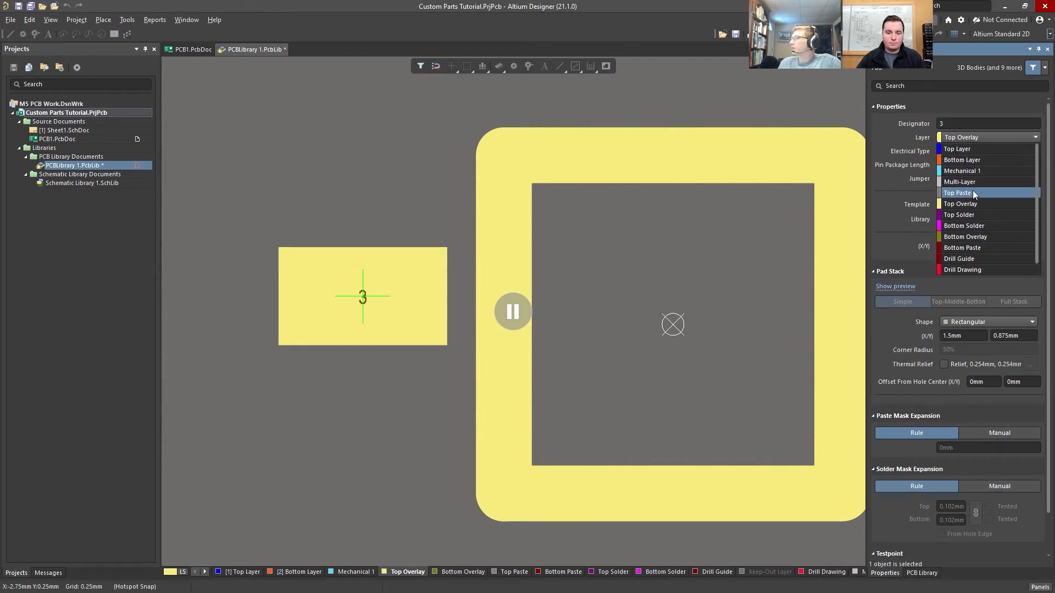
{"action": "scroll", "coordinate": [973, 190], "scroll_direction": "up", "scroll_amount": 1}
{"action": "left_click", "coordinate": [983, 150]}
{"action": "left_click", "coordinate": [968, 123]}
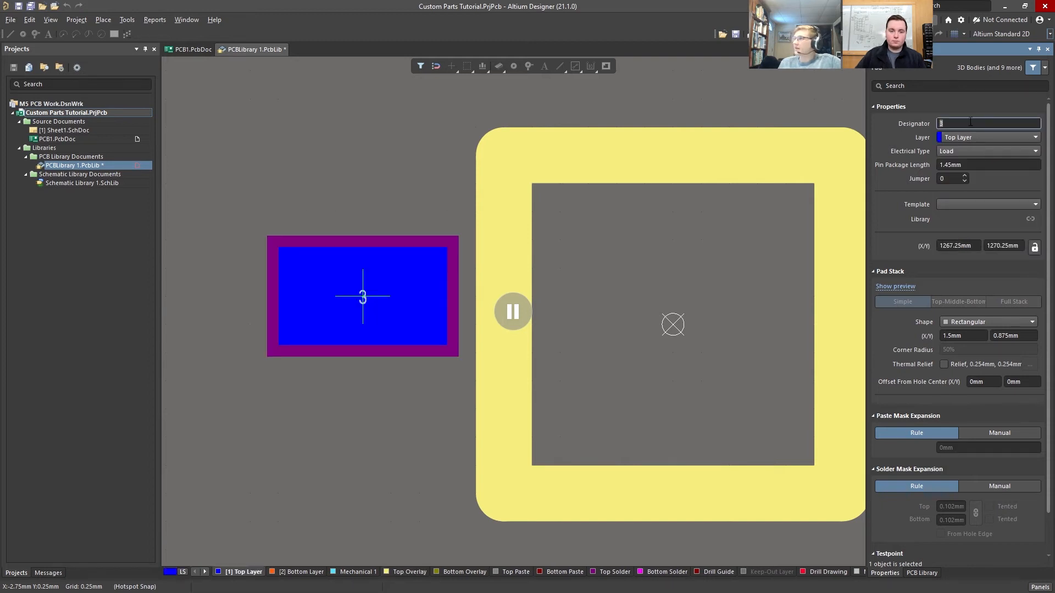
{"action": "type", "text": "1"}
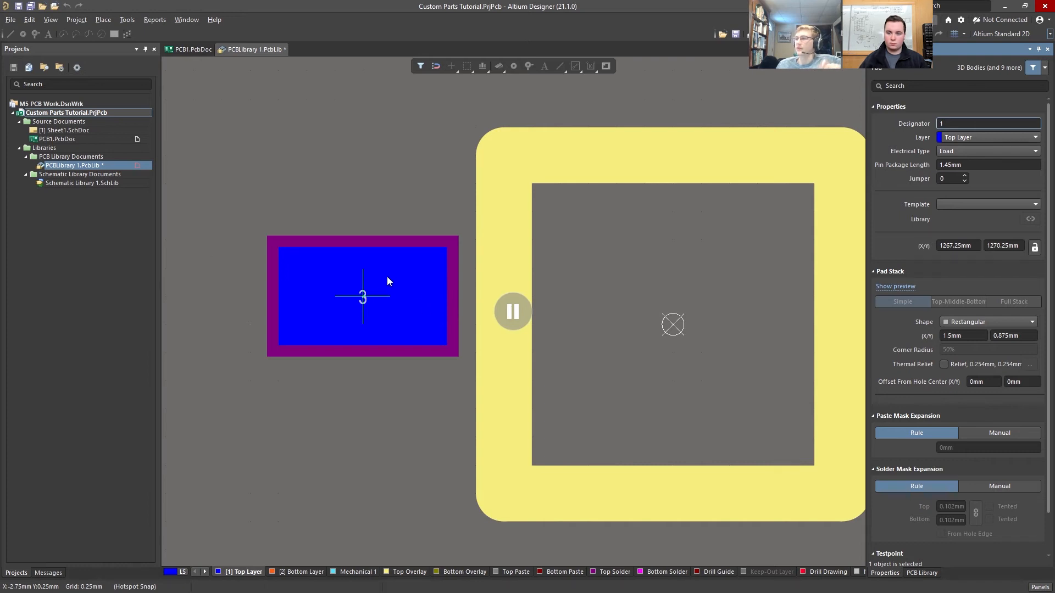
{"action": "left_click", "coordinate": [519, 311]}
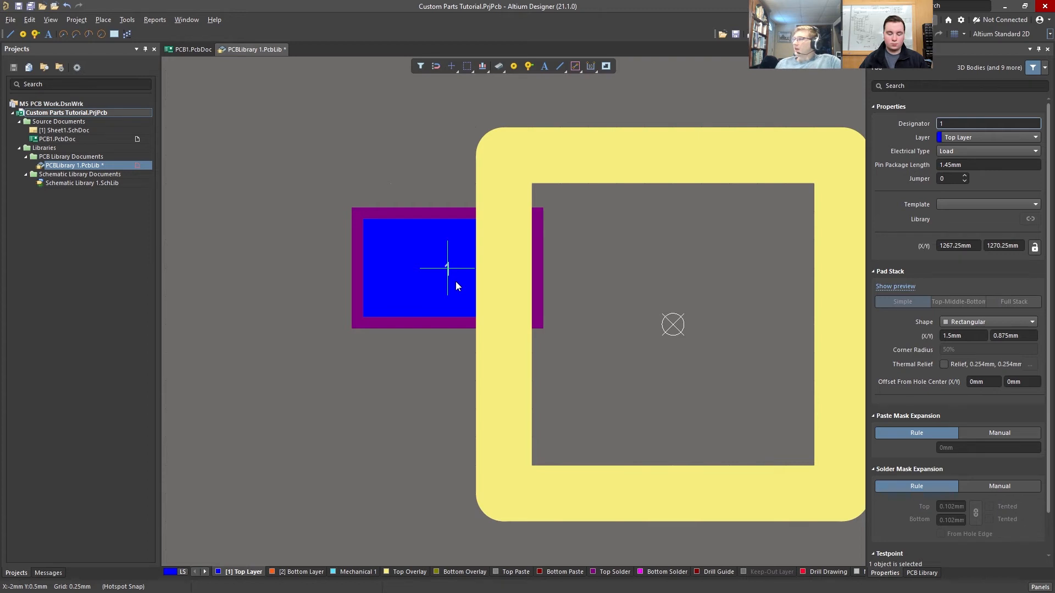
Set the X size of the pad being placed to 1 mm.
{"action": "key", "text": "Tab"}
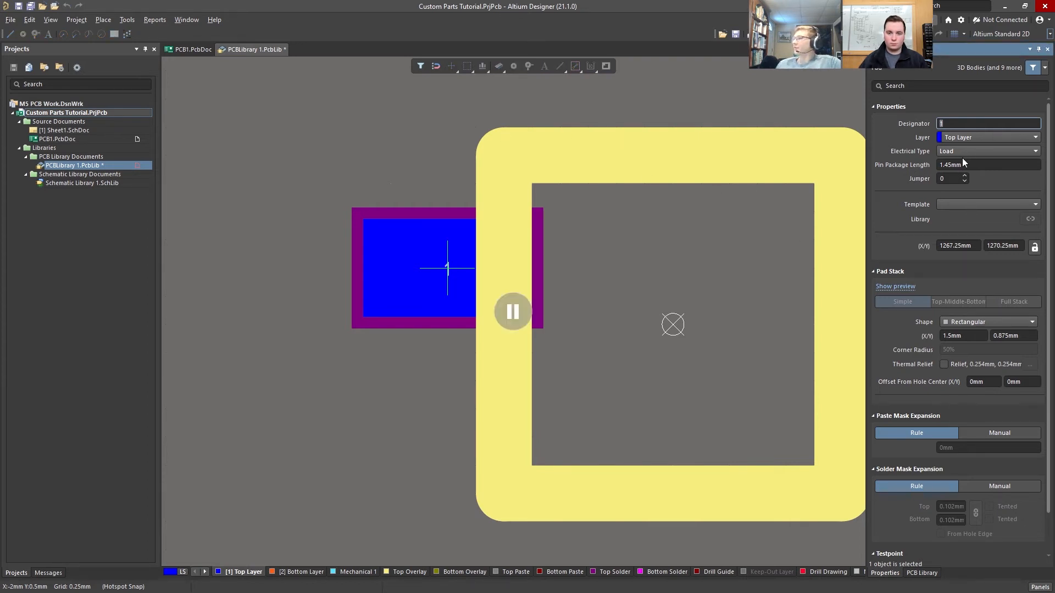
{"action": "scroll", "coordinate": [960, 163], "scroll_direction": "down", "scroll_amount": 2}
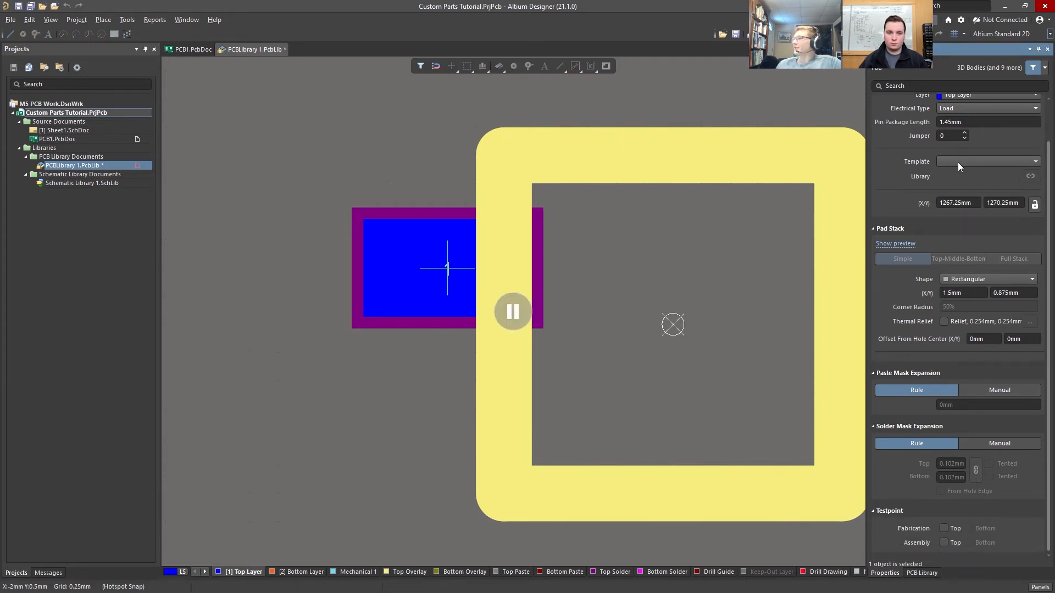
{"action": "left_click", "coordinate": [1030, 292]}
{"action": "double_click", "coordinate": [1030, 291]}
{"action": "left_click", "coordinate": [1021, 294]}
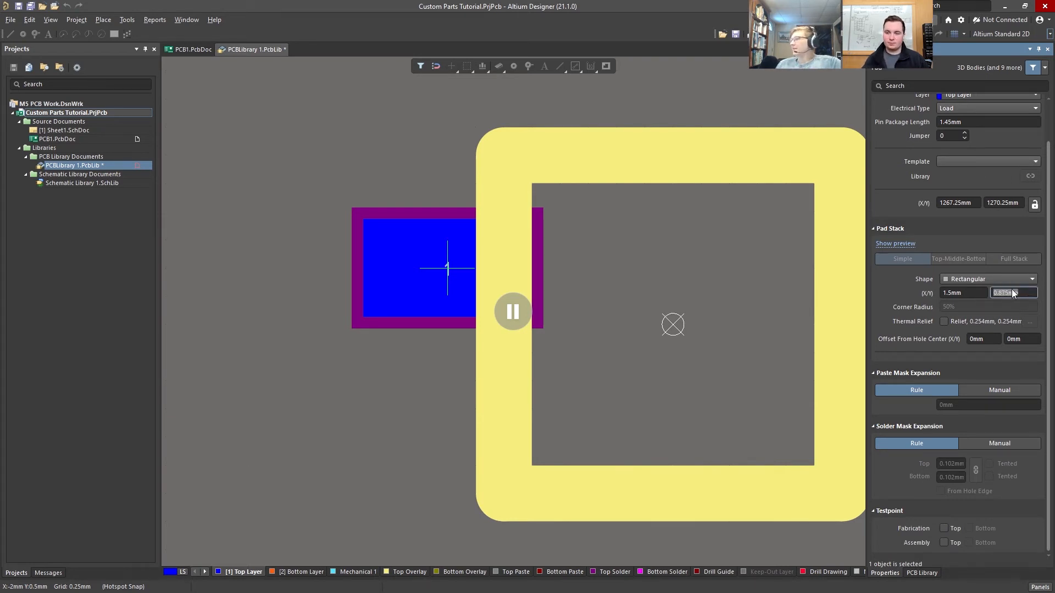
{"action": "left_click", "coordinate": [1011, 293]}
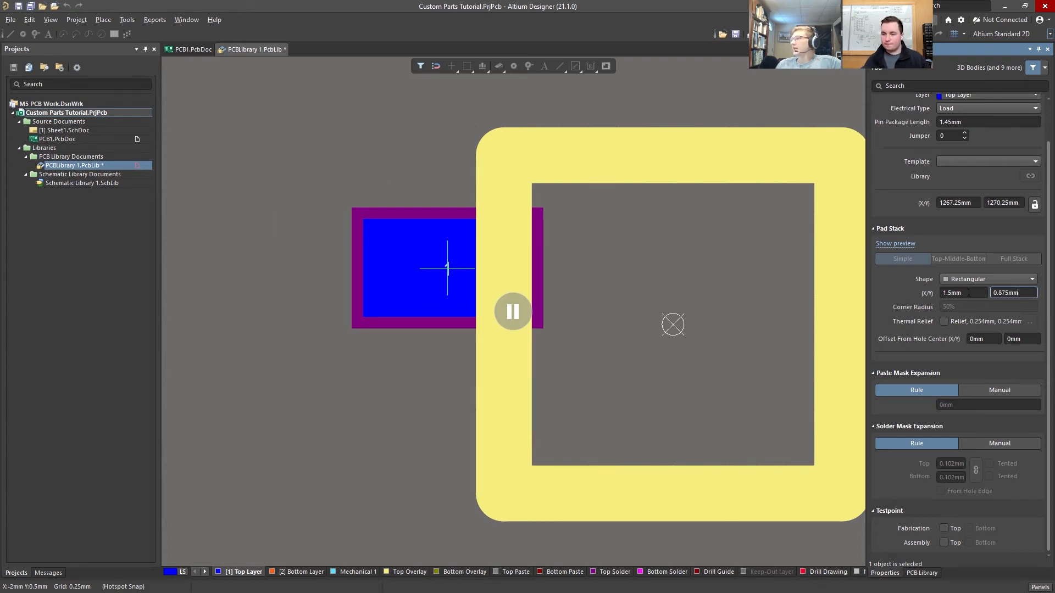
{"action": "left_click", "coordinate": [970, 293]}
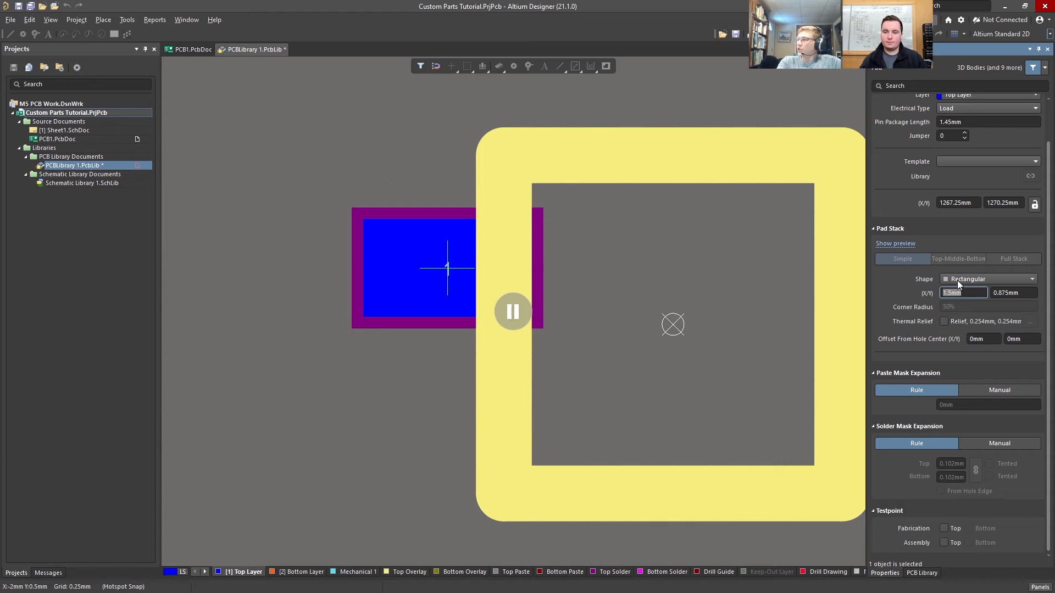
{"action": "type", "text": "1mm"}
{"action": "key", "text": "Return"}
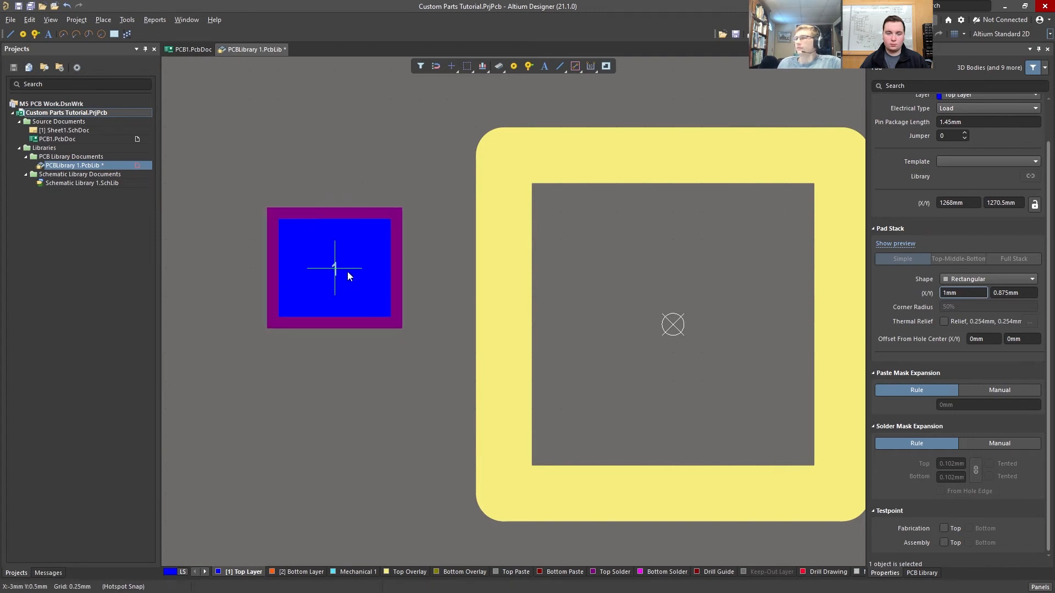
Try the Round shape and Multi-Layer assignment on the pad, and return it to a Rectangular pad on the Top Layer.
{"action": "key", "text": "Tab"}
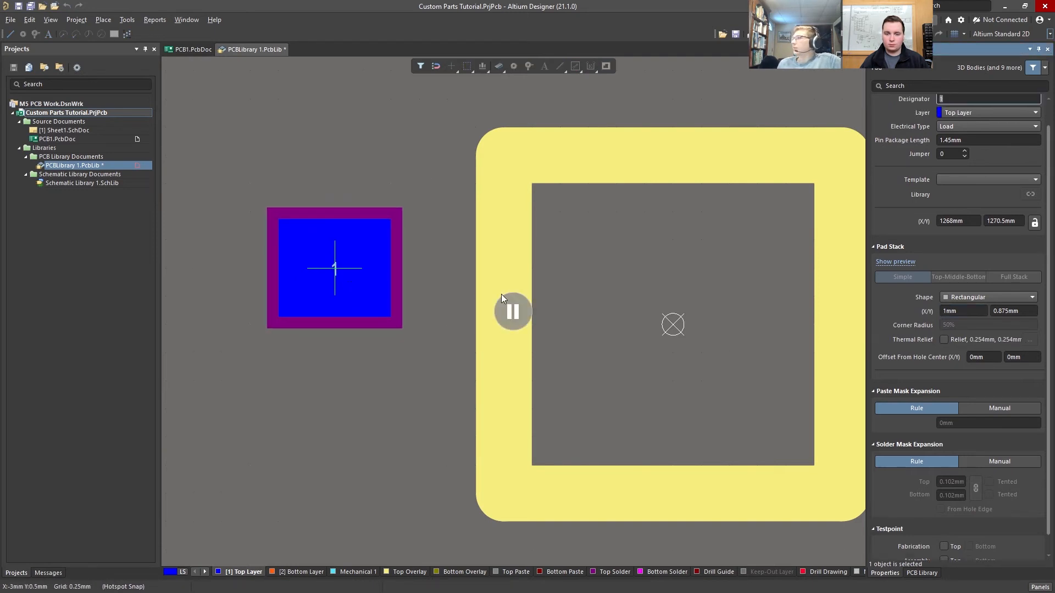
{"action": "left_click", "coordinate": [977, 299]}
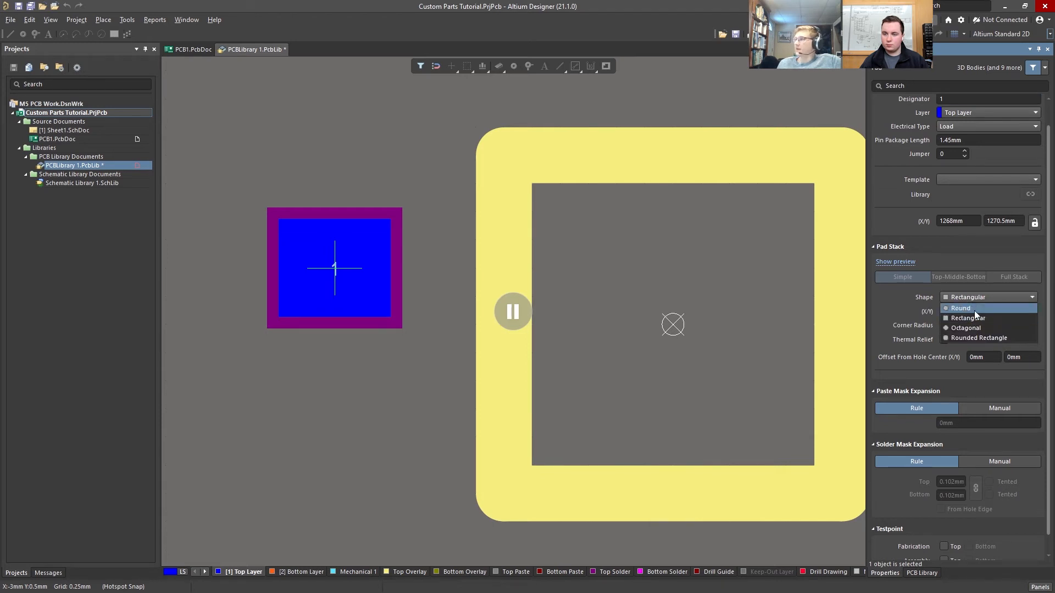
{"action": "left_click", "coordinate": [976, 308]}
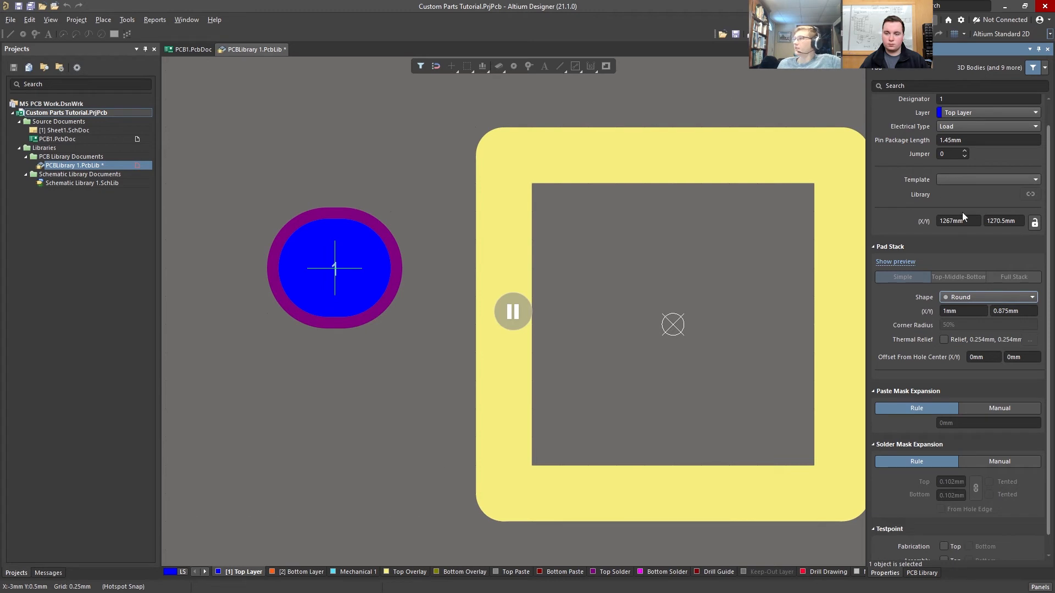
{"action": "left_click", "coordinate": [978, 112]}
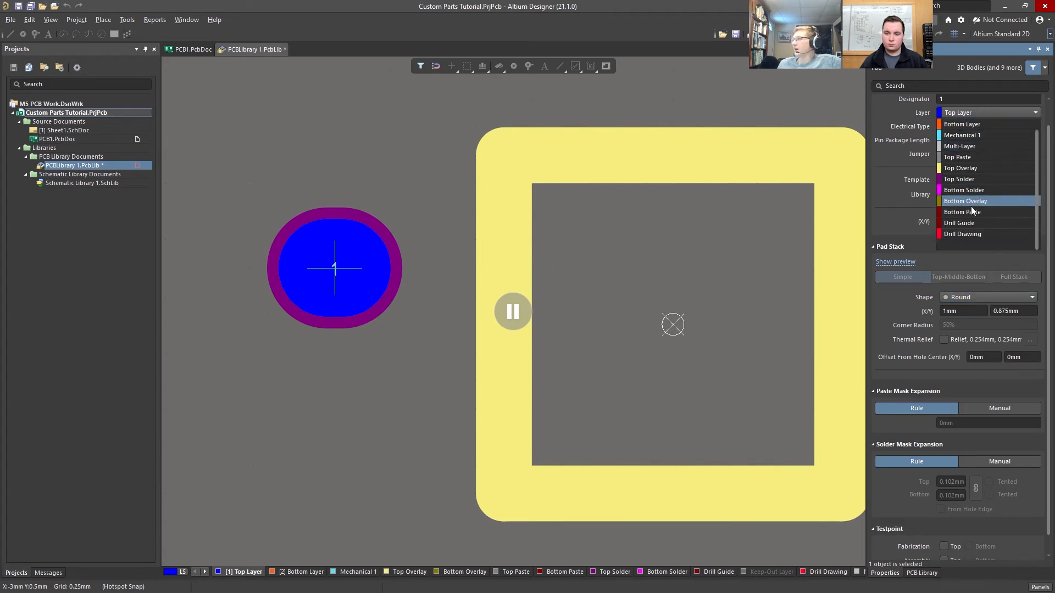
{"action": "left_click", "coordinate": [977, 147]}
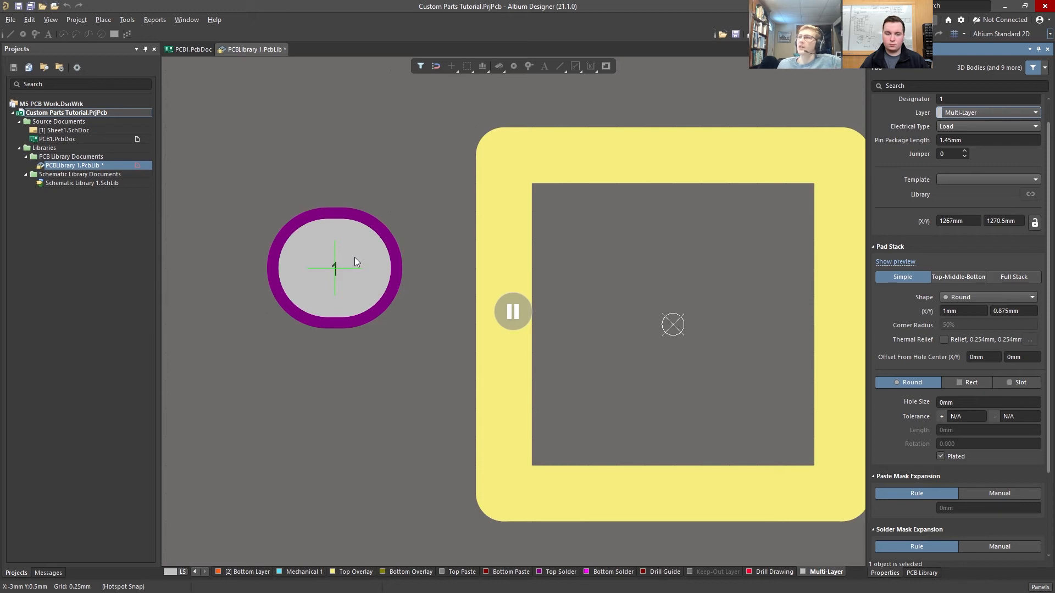
{"action": "left_click", "coordinate": [1000, 112]}
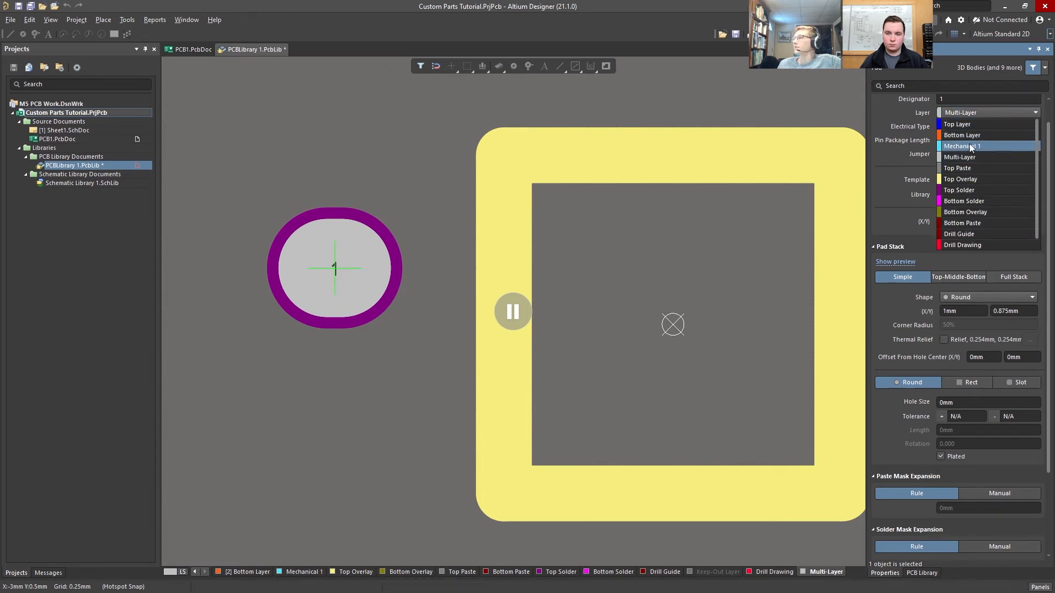
{"action": "left_click", "coordinate": [973, 127]}
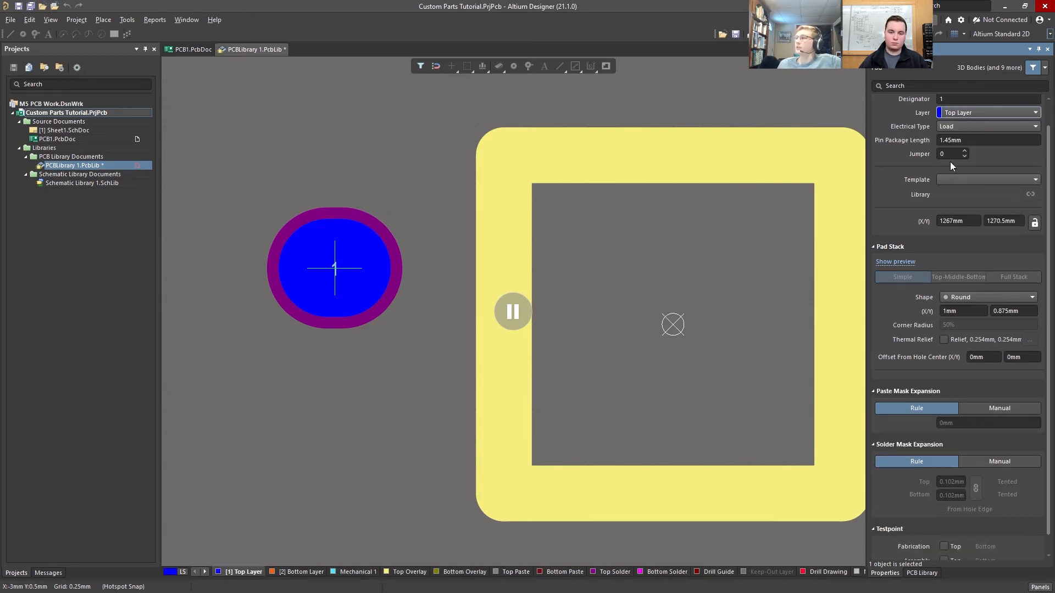
{"action": "left_click", "coordinate": [990, 297]}
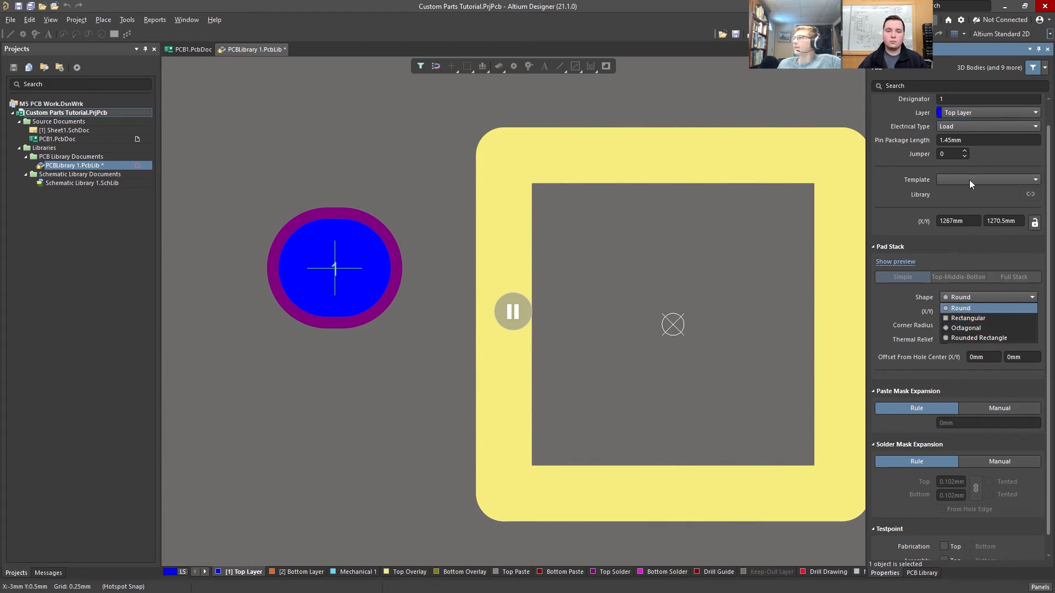
{"action": "left_click", "coordinate": [968, 318]}
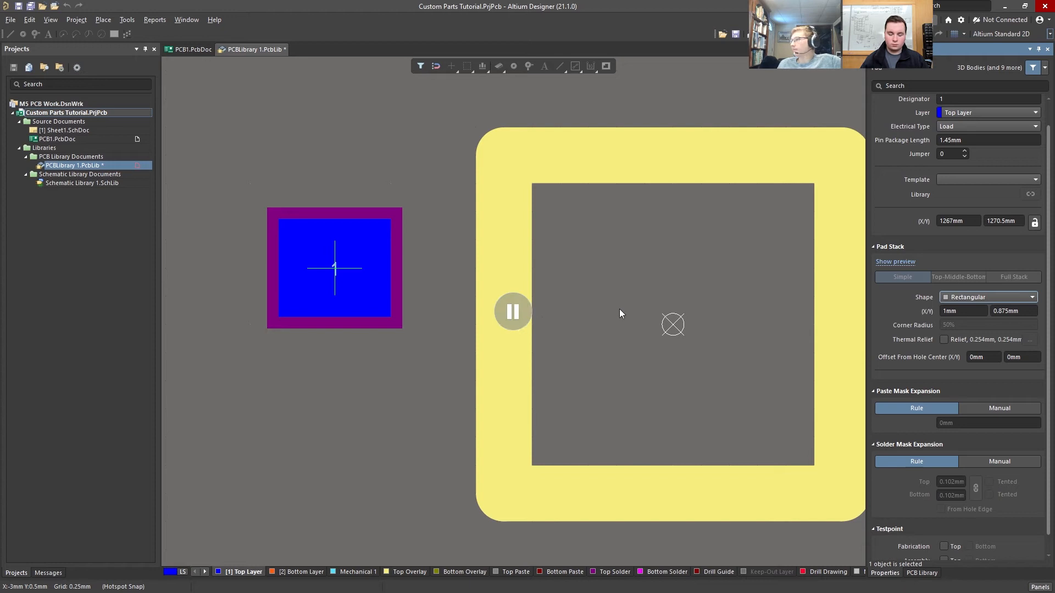
Place pad 1 centred on the outline's outer left edge at X -1.75 mm, Y 0.5 mm, and end pad placement.
{"action": "left_click_drag", "start_coordinate": [347, 283], "coordinate": [482, 259]}
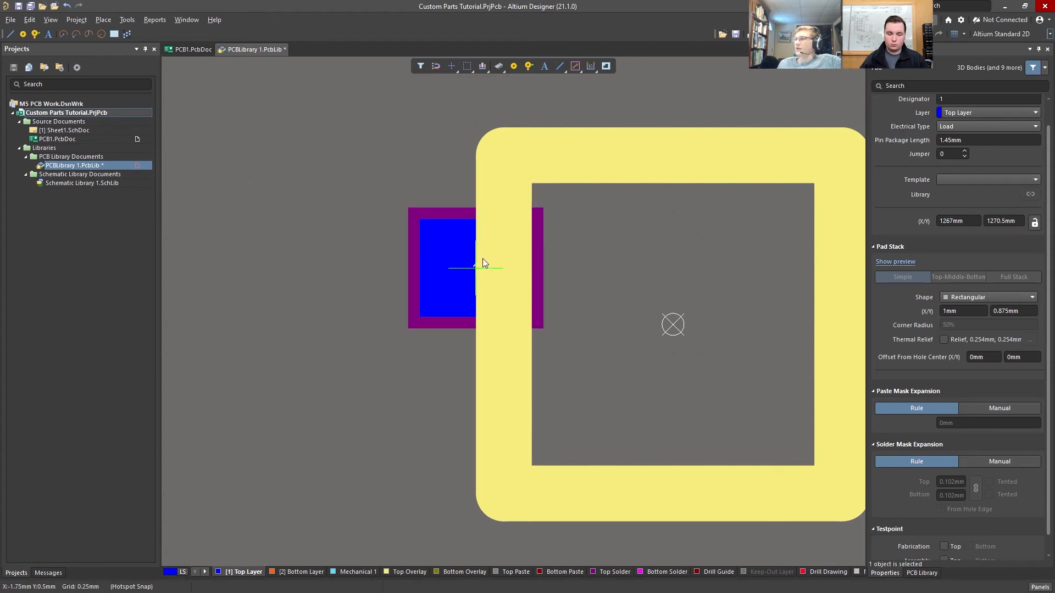
{"action": "left_click", "coordinate": [483, 259]}
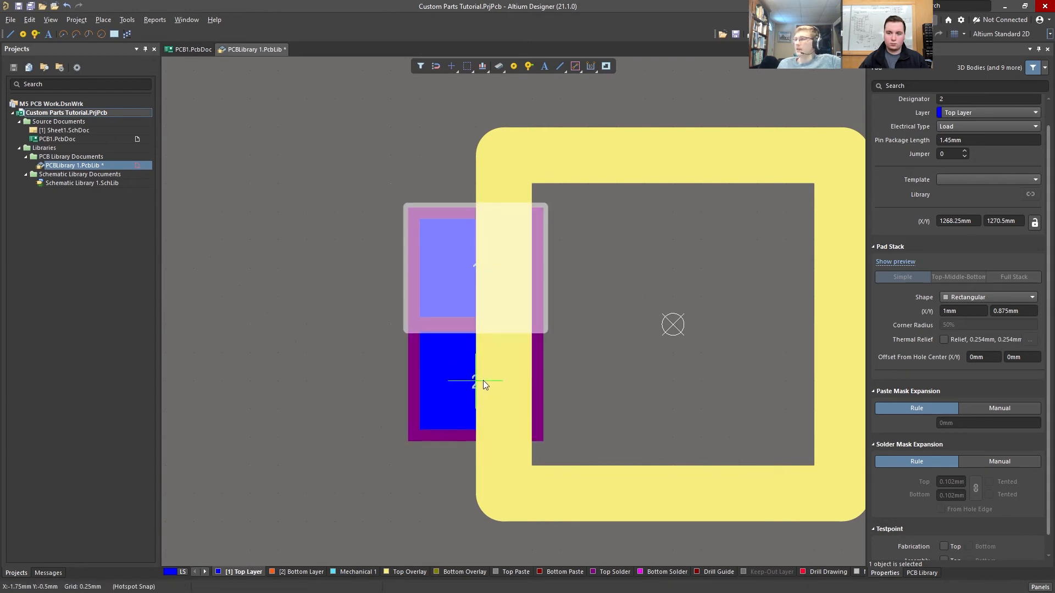
{"action": "key", "text": "Escape"}
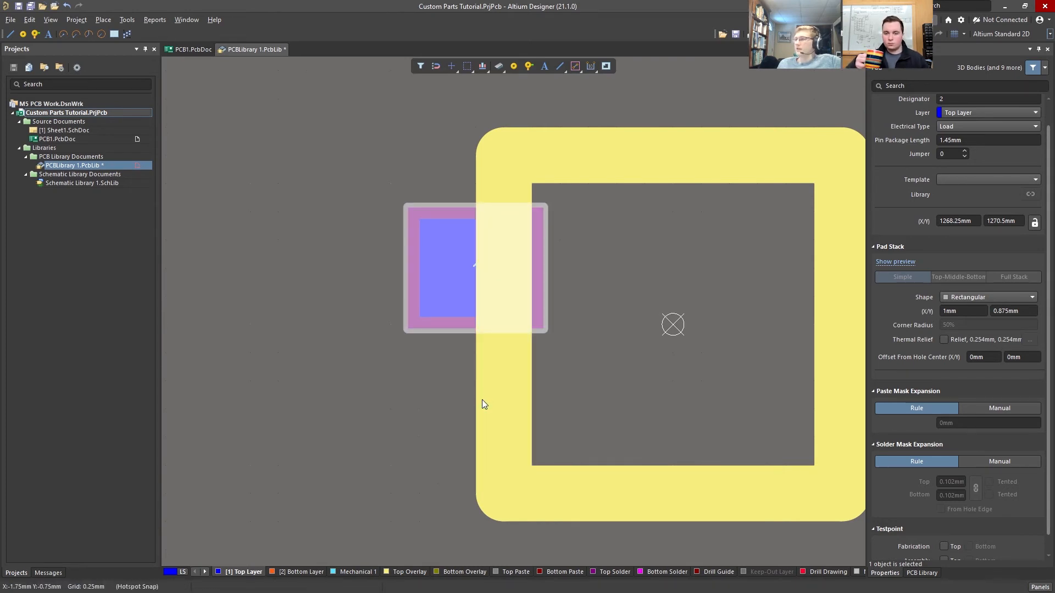
Place pad 2 directly below pad 1 at X -1.75 mm, Y -0.75 mm, end placement and delete the stray third pad.
{"action": "left_click", "coordinate": [483, 405]}
{"action": "left_click", "coordinate": [259, 374]}
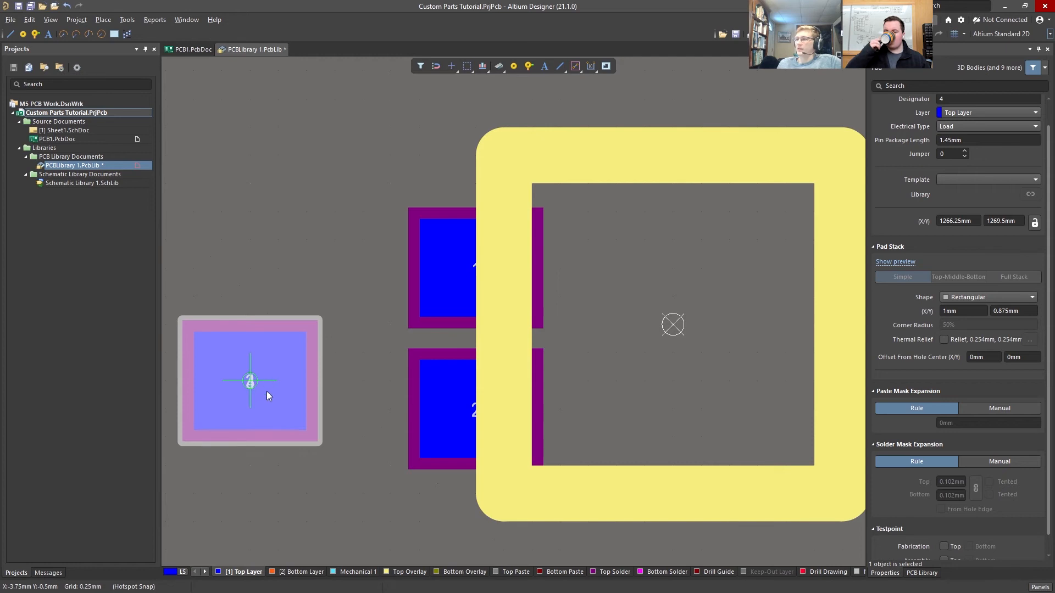
{"action": "key", "text": "Escape"}
{"action": "key", "text": "Delete"}
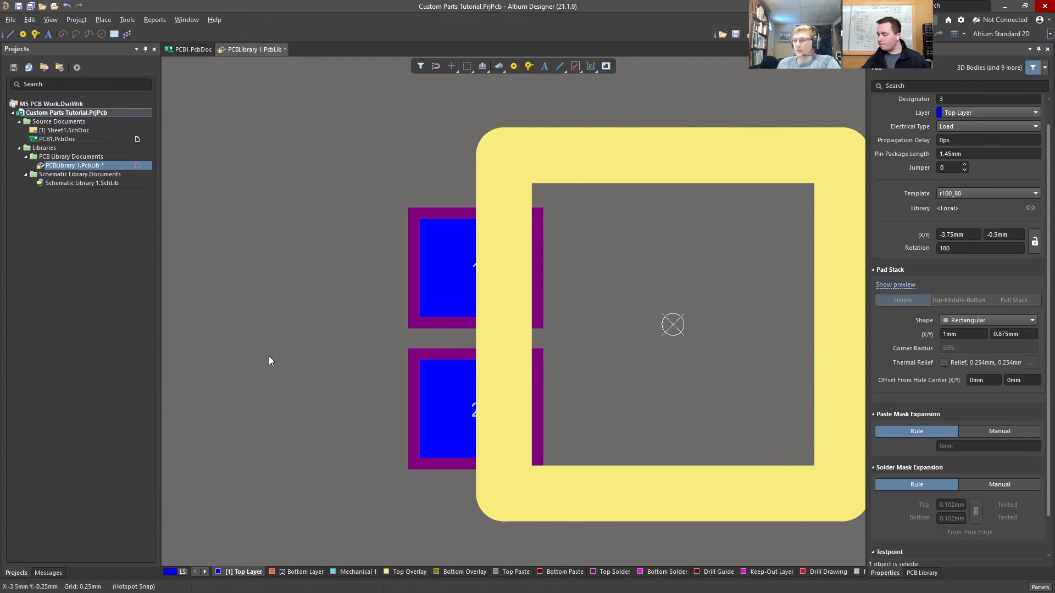
Check the pad spacing in the SK6812MINI datasheet and set pad 1's Y position to 1.75/2 mm.
{"action": "right_click_drag", "start_coordinate": [308, 306], "coordinate": [214, 327]}
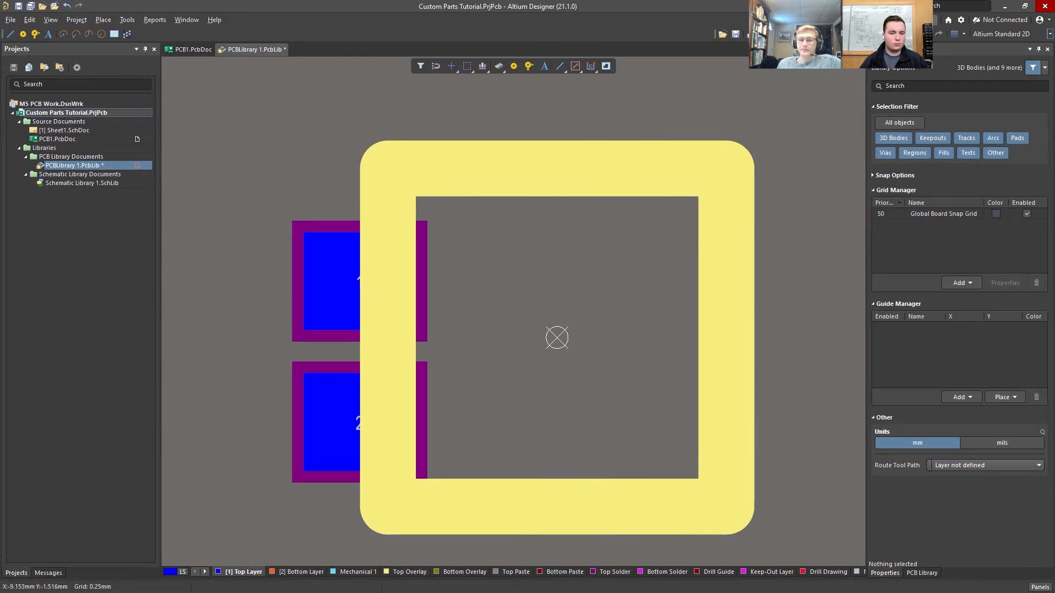
{"action": "left_click_drag", "start_coordinate": [0, 284], "coordinate": [531, 61]}
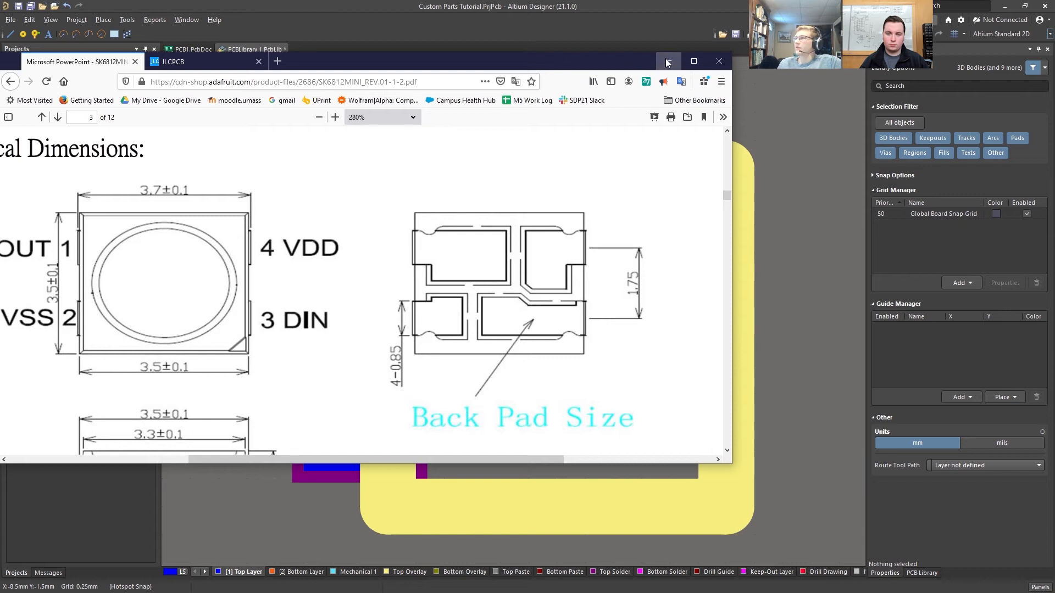
{"action": "left_click_drag", "start_coordinate": [628, 59], "coordinate": [0, 220]}
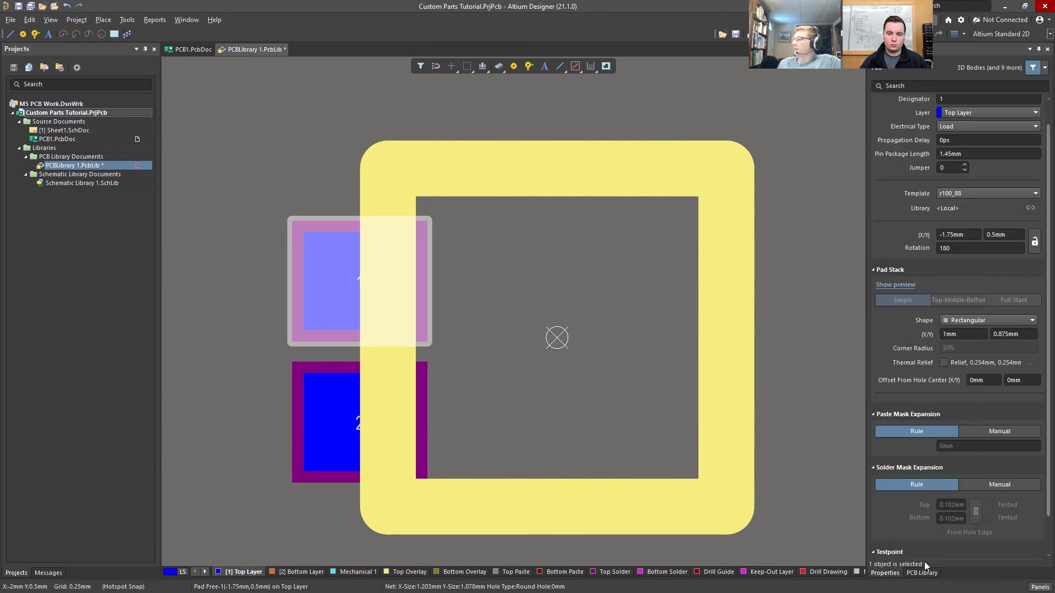
{"action": "scroll", "coordinate": [959, 282], "scroll_direction": "up", "scroll_amount": 1}
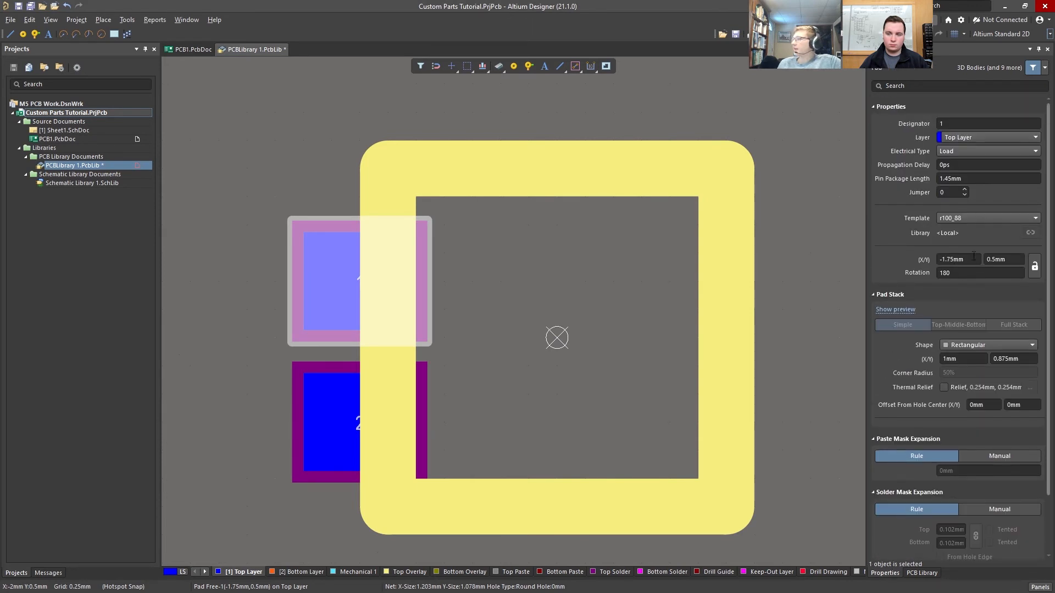
{"action": "left_click", "coordinate": [1010, 259]}
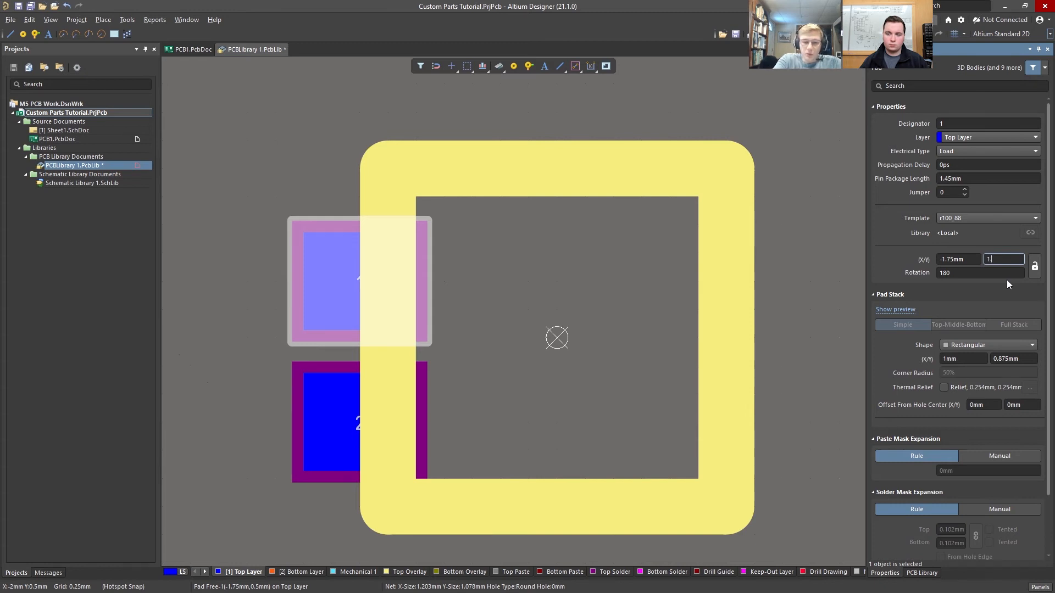
{"action": "type", "text": "1.75/"}
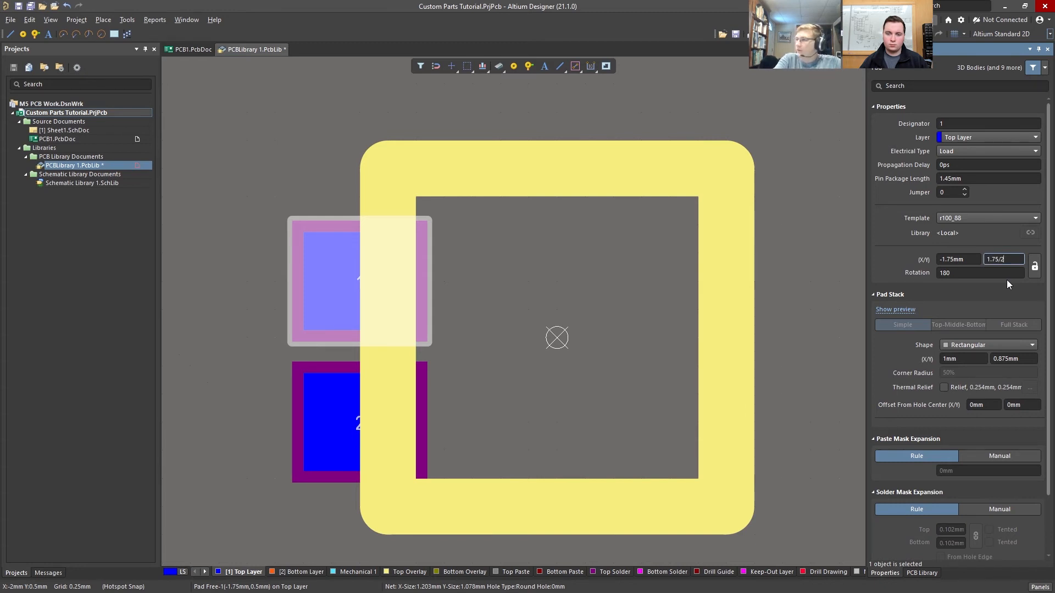
{"action": "type", "text": "2"}
{"action": "key", "text": "Return"}
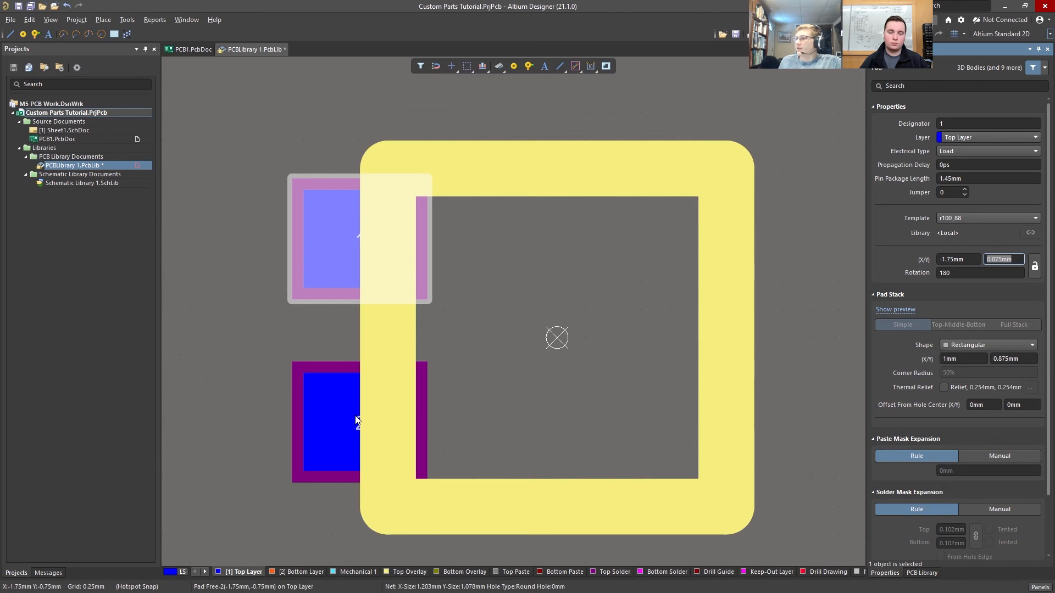
Set pad 2's Y position to -1.75/2 mm.
{"action": "left_click", "coordinate": [330, 432]}
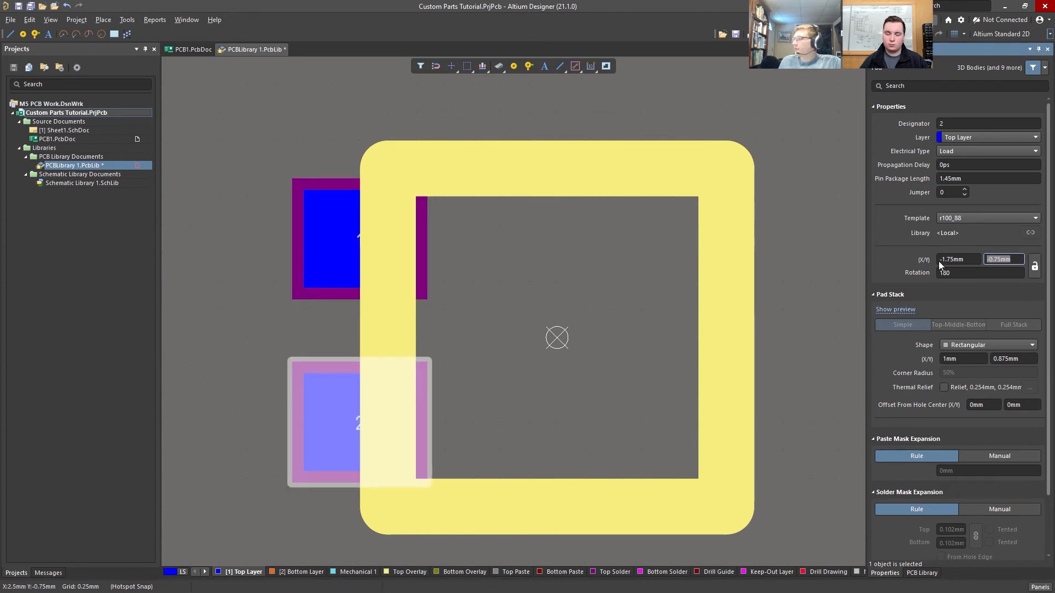
{"action": "key", "text": "ctrl+a"}
{"action": "type", "text": "-1.75/2"}
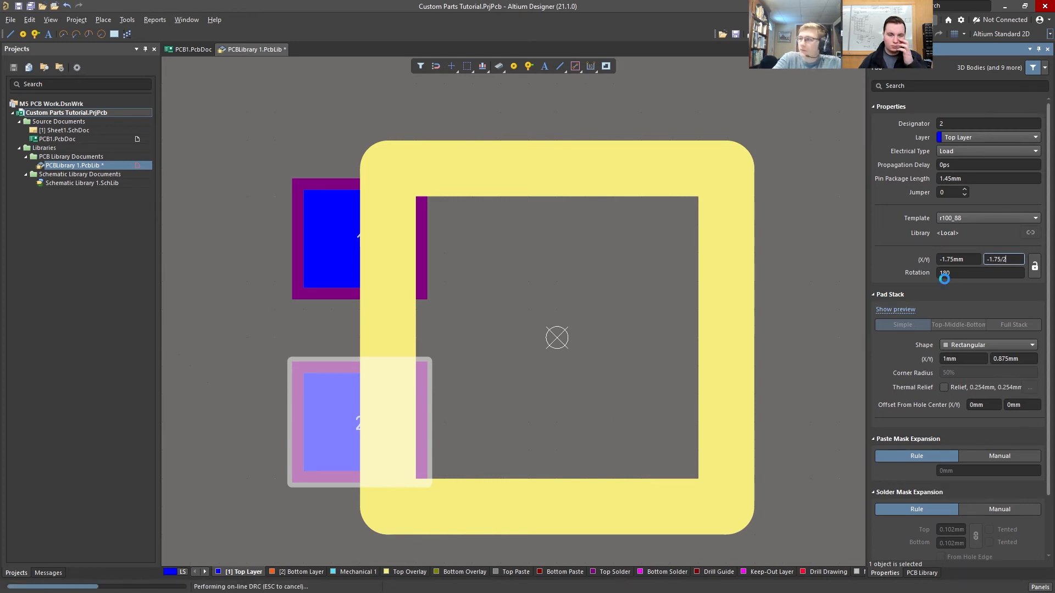
{"action": "left_click", "coordinate": [251, 390]}
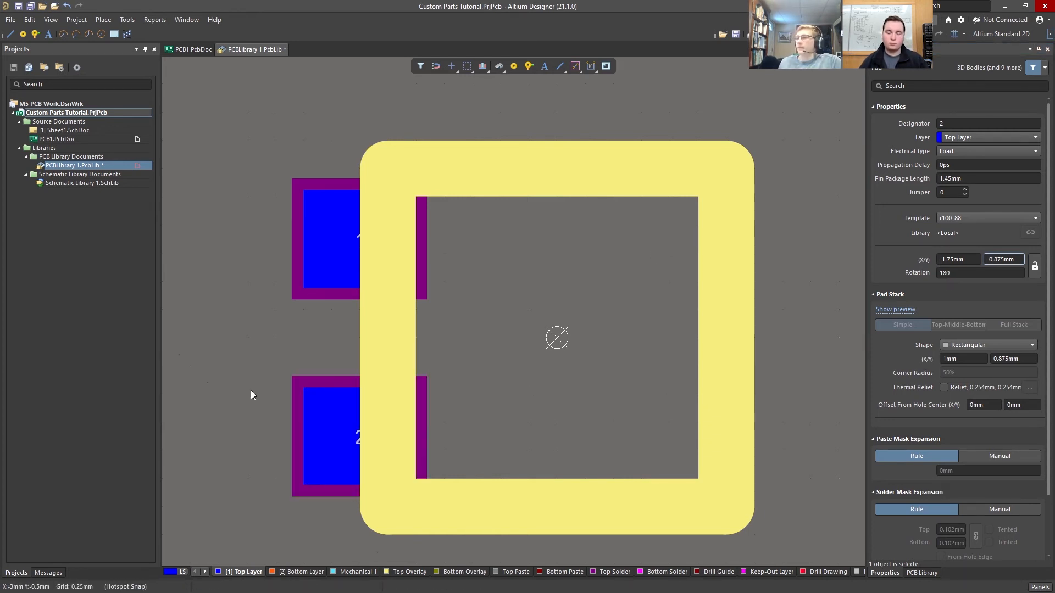
Copy pads 1 and 2 using pad 1's centre as reference point, and paste the copies exactly over the originals.
{"action": "scroll", "coordinate": [187, 340], "scroll_direction": "down", "scroll_amount": 2, "text": "ctrl"}
{"action": "right_click_drag", "start_coordinate": [192, 331], "coordinate": [209, 294]}
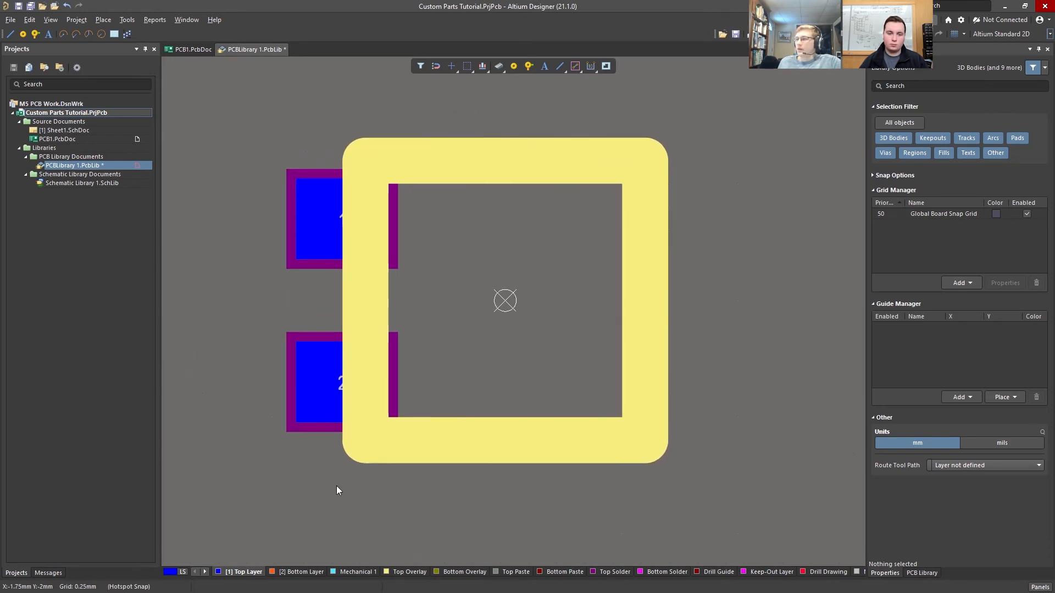
{"action": "left_click_drag", "start_coordinate": [309, 483], "coordinate": [172, 124]}
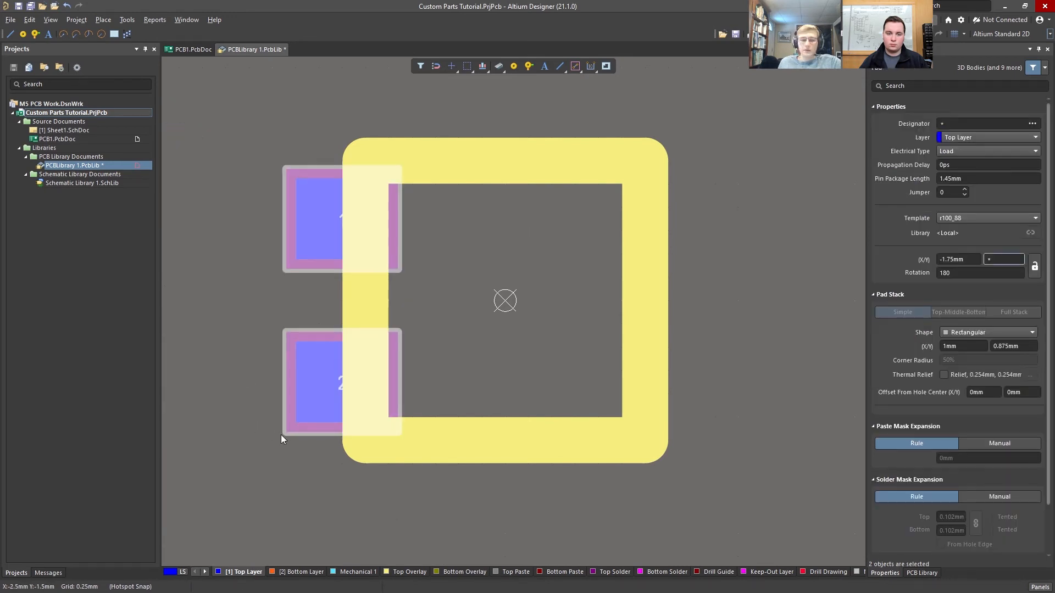
{"action": "key", "text": "ctrl+c"}
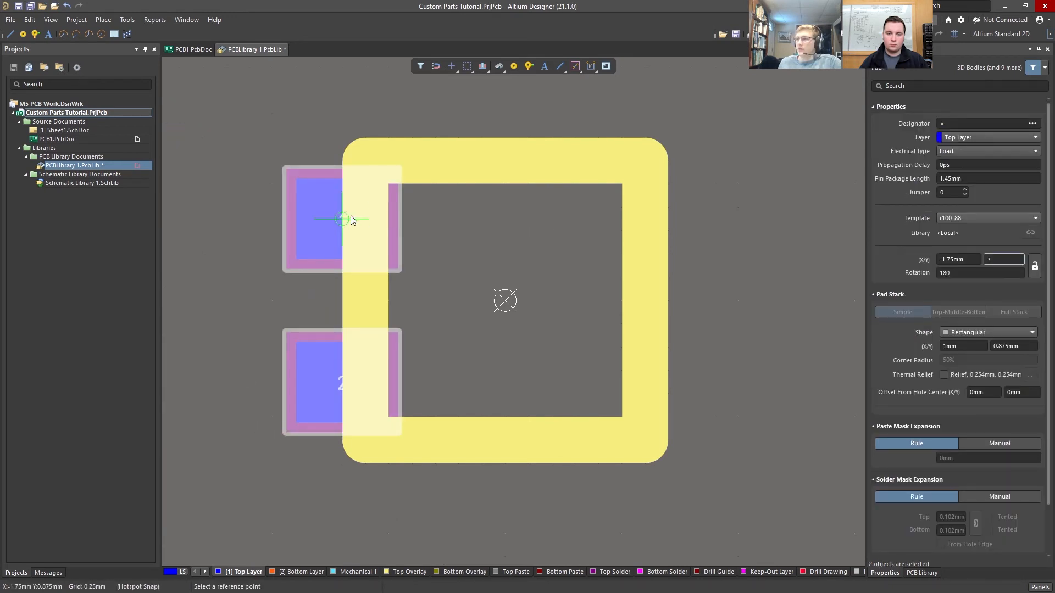
{"action": "left_click", "coordinate": [341, 219]}
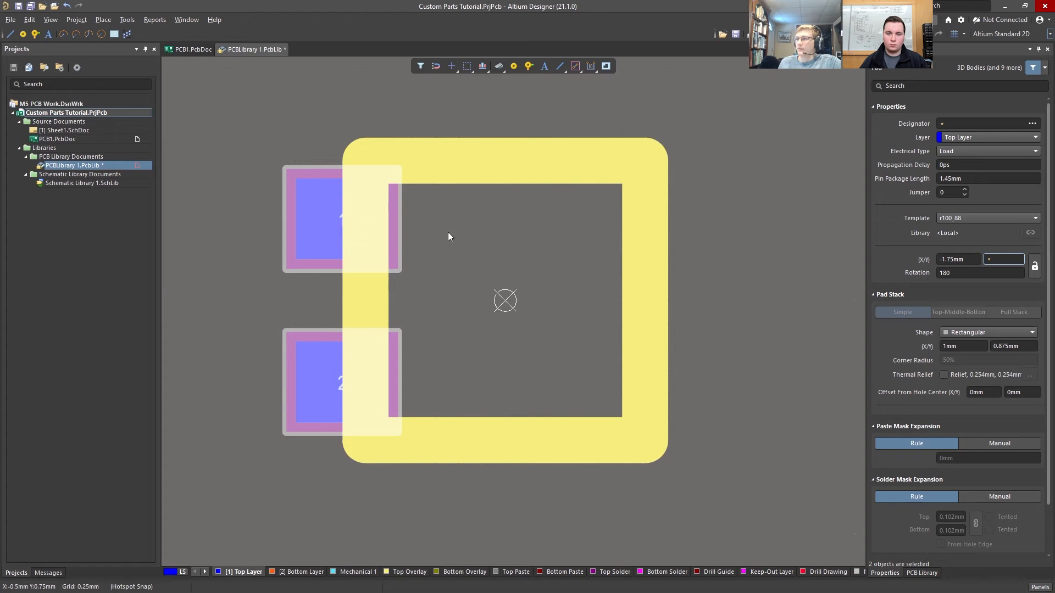
{"action": "key", "text": "ctrl+v"}
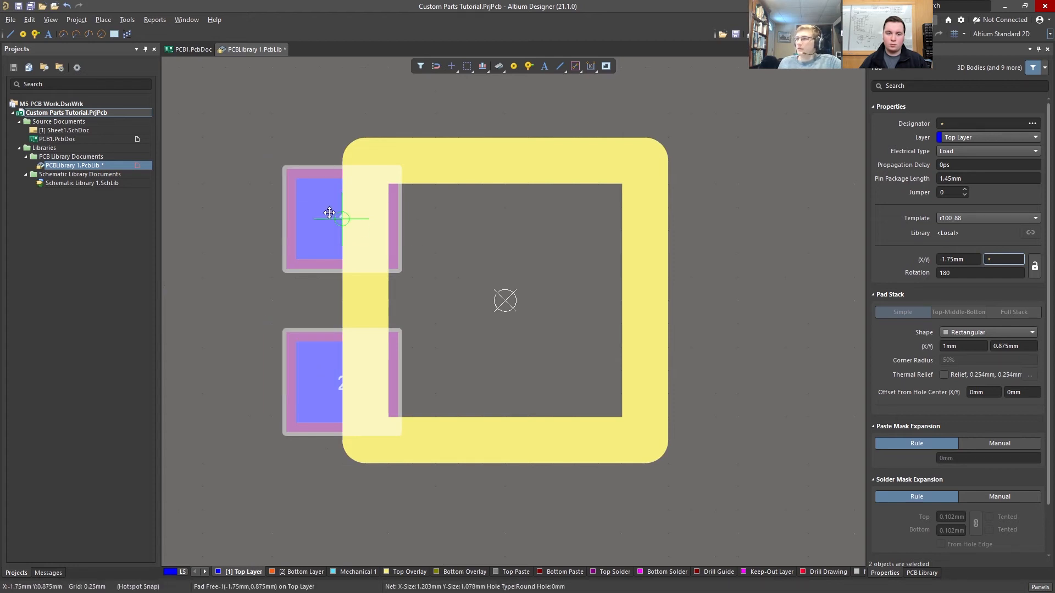
{"action": "left_click", "coordinate": [341, 218]}
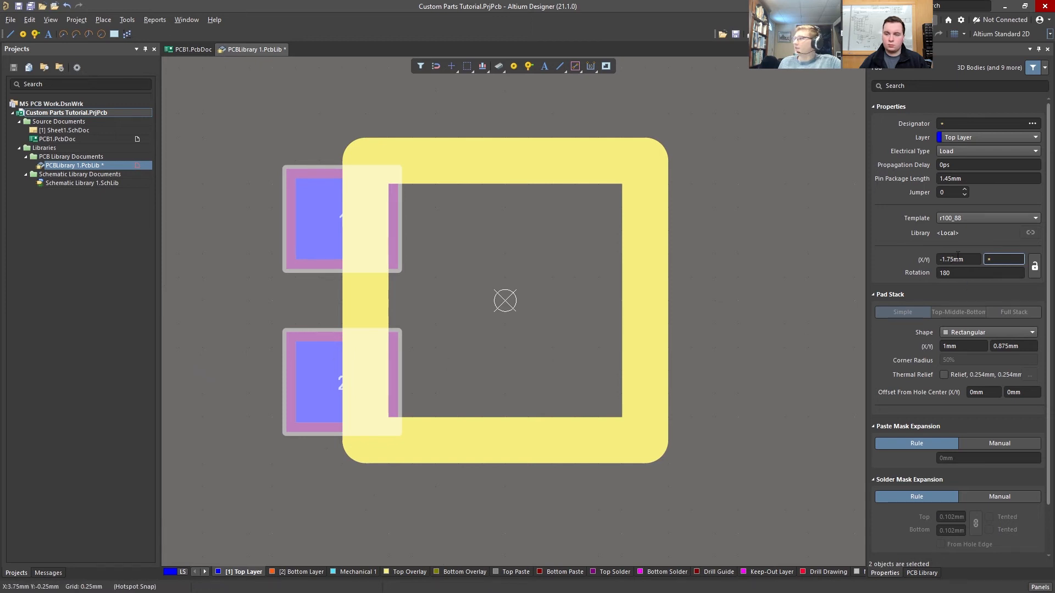
Move the pasted pair of pads to the outline's opposite edge by setting their X position to 1.75 mm.
{"action": "left_click", "coordinate": [971, 259]}
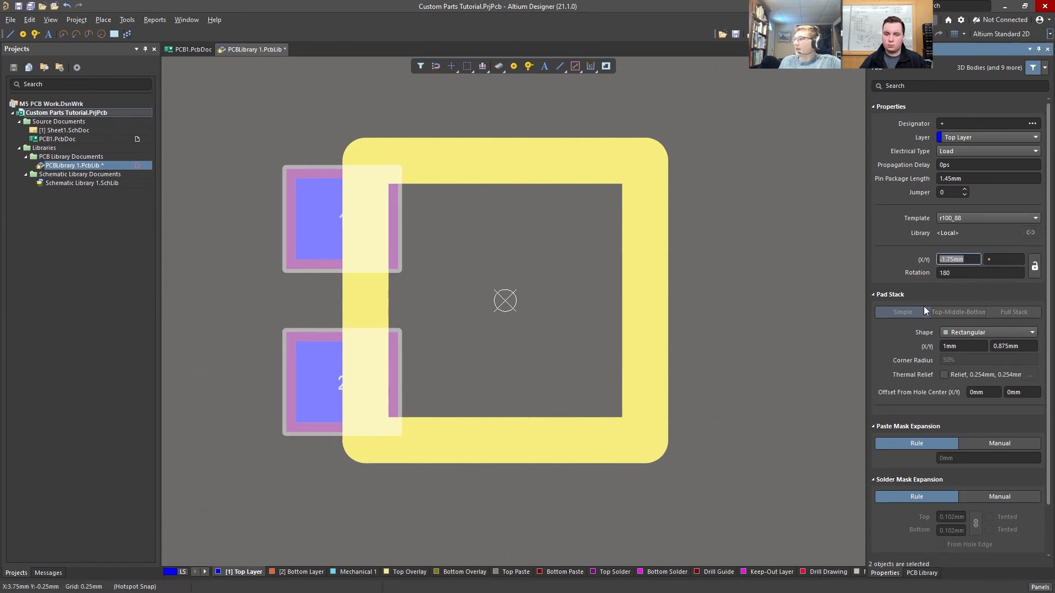
{"action": "key", "text": "Home"}
{"action": "key", "text": "Delete"}
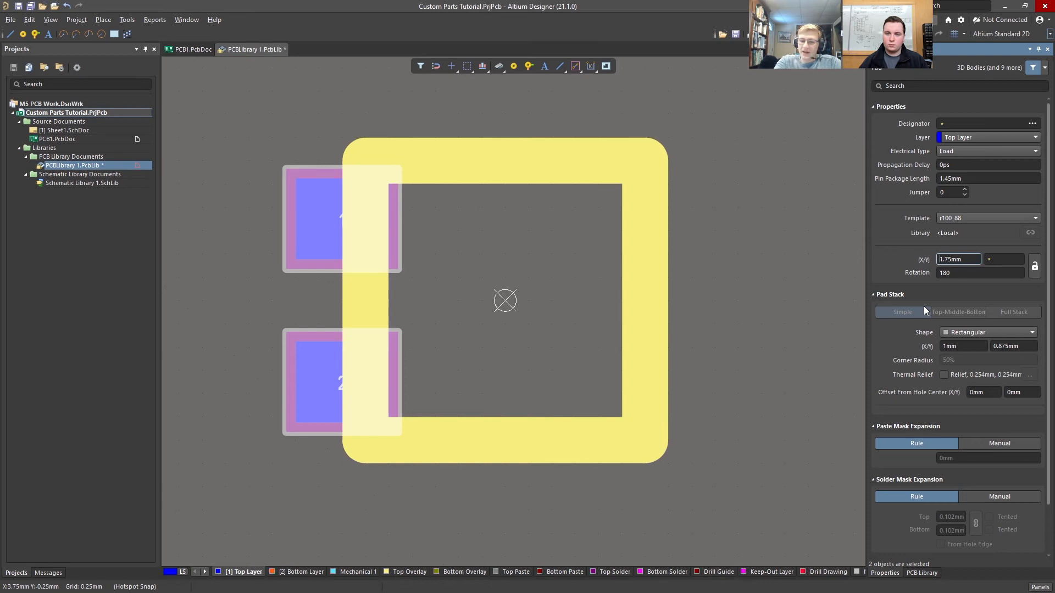
{"action": "key", "text": "Return"}
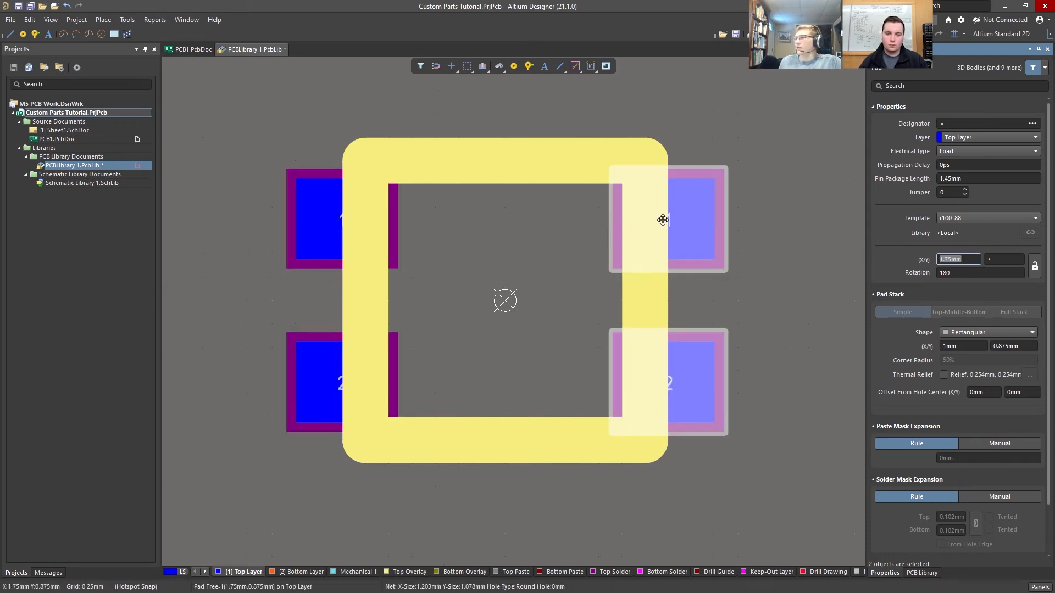
{"action": "left_click", "coordinate": [796, 245]}
Renumber the duplicated pads, giving the lower one designator 3 and the upper one designator 4.
{"action": "right_click_drag", "start_coordinate": [770, 216], "coordinate": [728, 205]}
{"action": "left_click", "coordinate": [670, 369]}
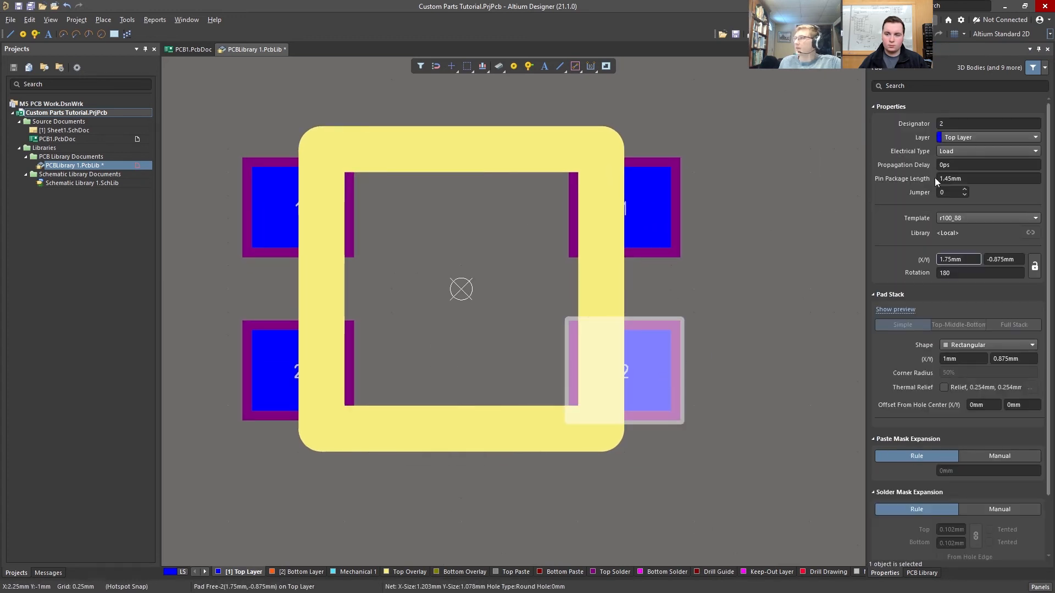
{"action": "left_click", "coordinate": [967, 123]}
{"action": "type", "text": "3"}
{"action": "left_click", "coordinate": [651, 196]}
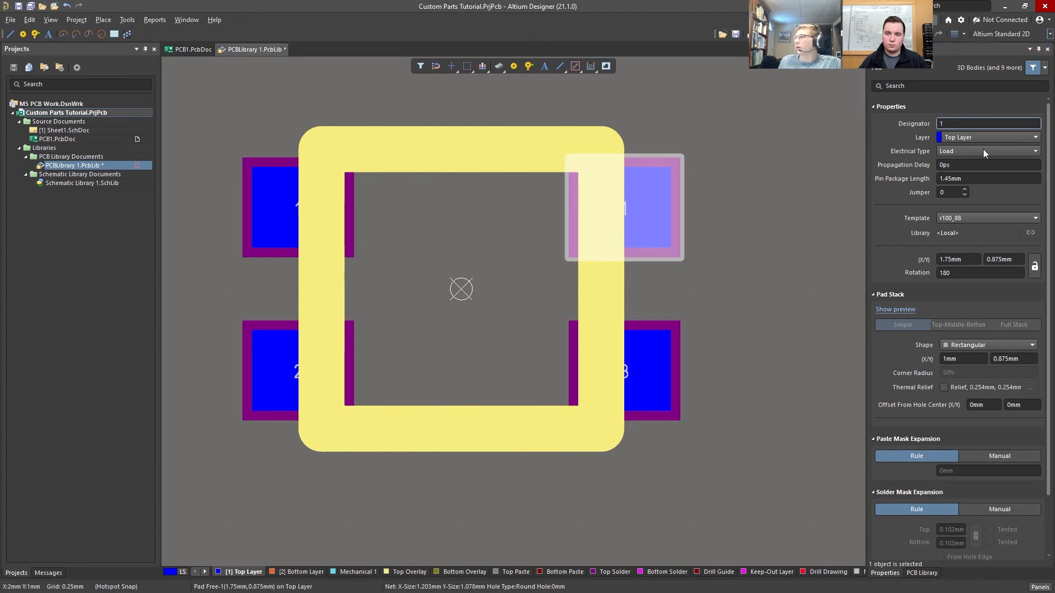
{"action": "left_click", "coordinate": [980, 127]}
{"action": "type", "text": "4"}
{"action": "key", "text": "Return"}
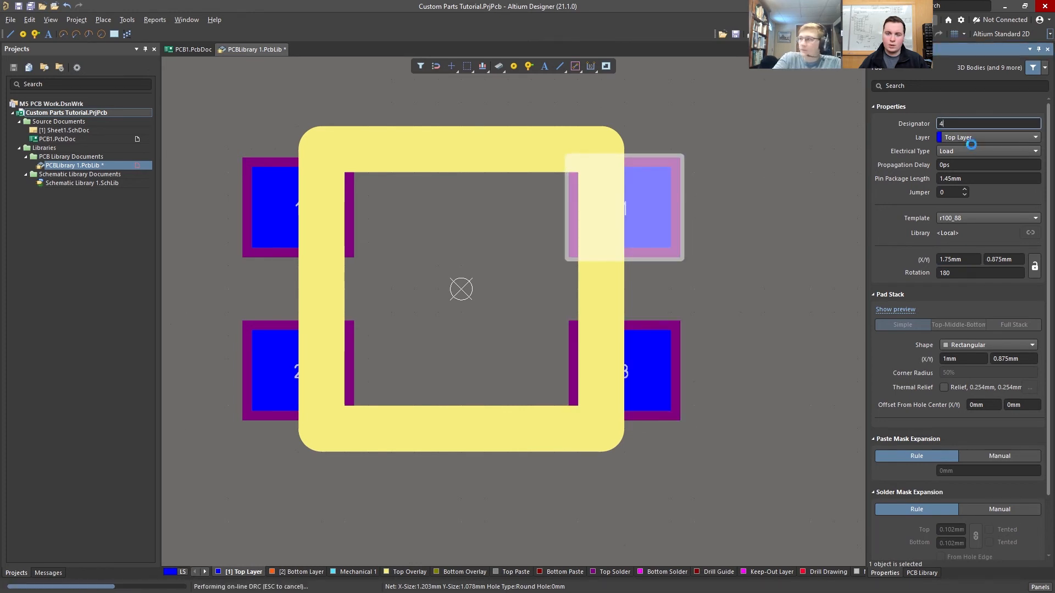
{"action": "left_click", "coordinate": [734, 489]}
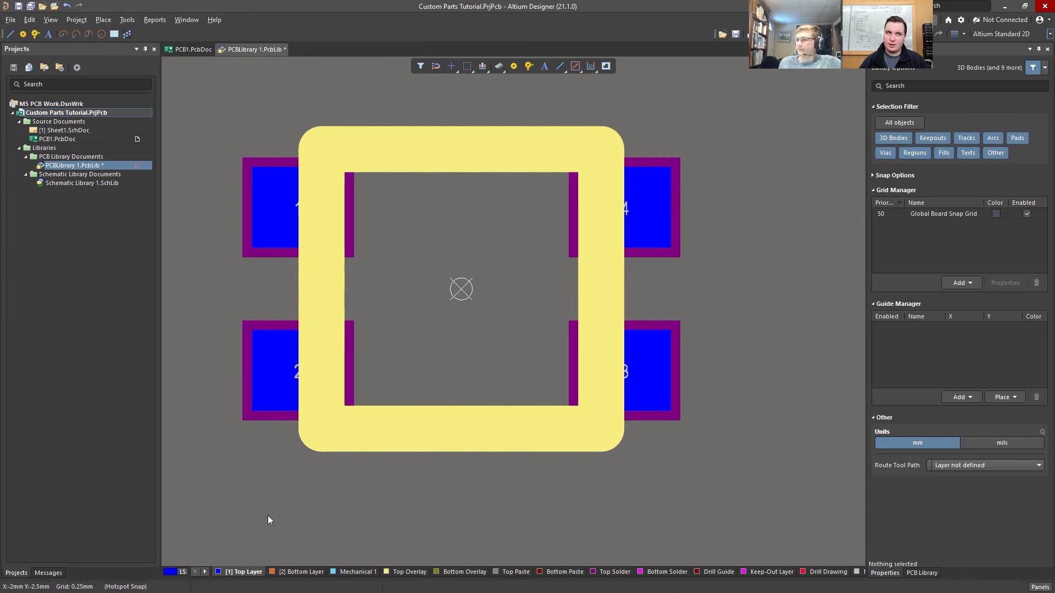
Show only the Top Layer in single-layer mode and compare the pad numbering with the datasheet's pinout drawing.
{"action": "key", "text": "shift+s"}
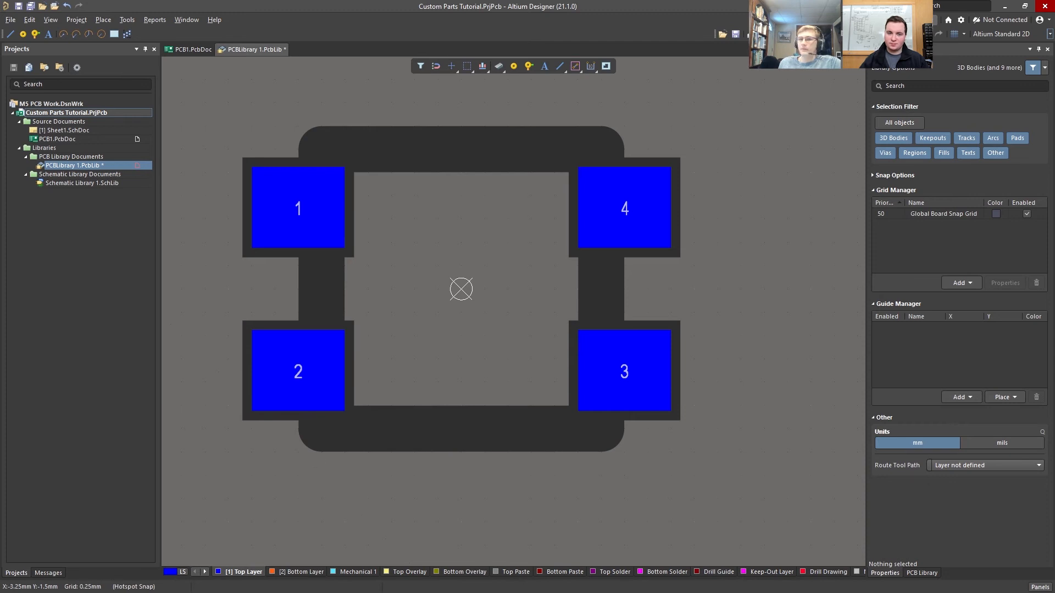
{"action": "left_click_drag", "start_coordinate": [0, 349], "coordinate": [803, 104]}
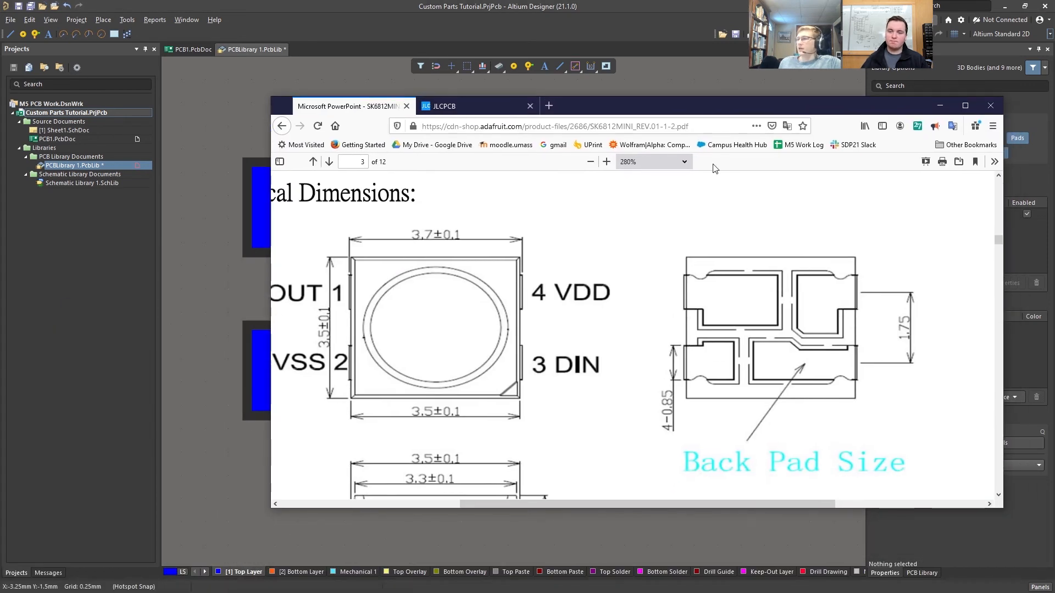
{"action": "middle_click", "coordinate": [497, 303]}
{"action": "middle_click_drag", "start_coordinate": [477, 294], "coordinate": [472, 313]}
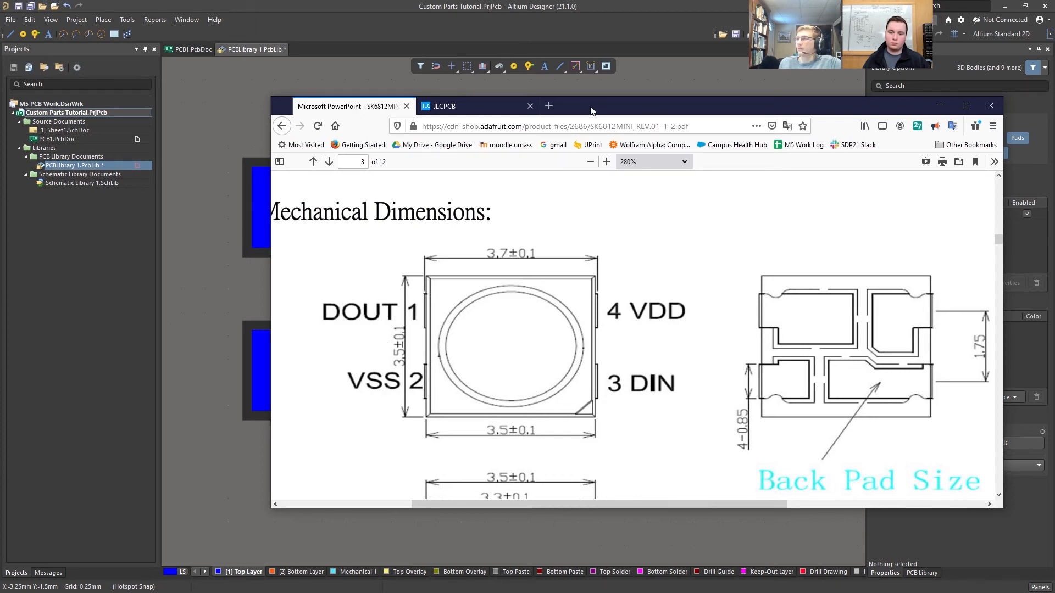
{"action": "left_click_drag", "start_coordinate": [591, 110], "coordinate": [0, 473]}
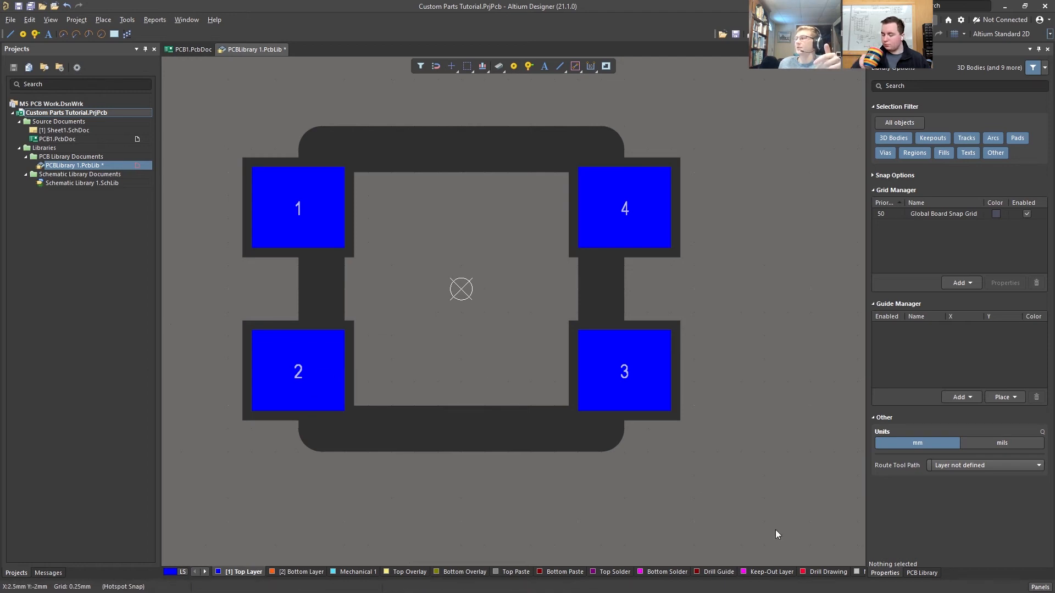
Open the view configuration and look at the colour choices for the Top Layer without changing its colour.
{"action": "left_click", "coordinate": [1034, 586]}
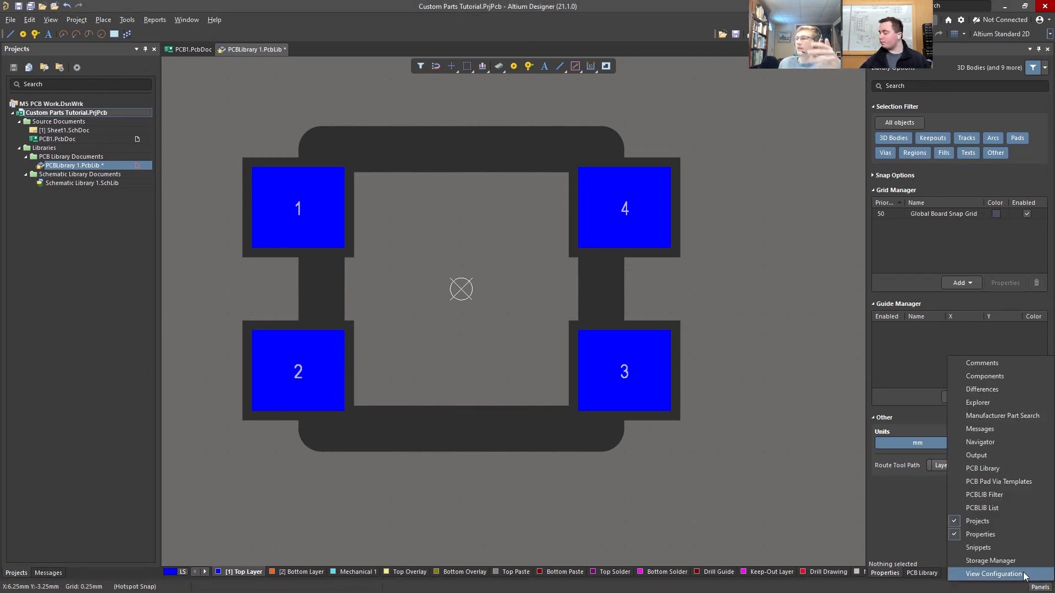
{"action": "left_click", "coordinate": [986, 574]}
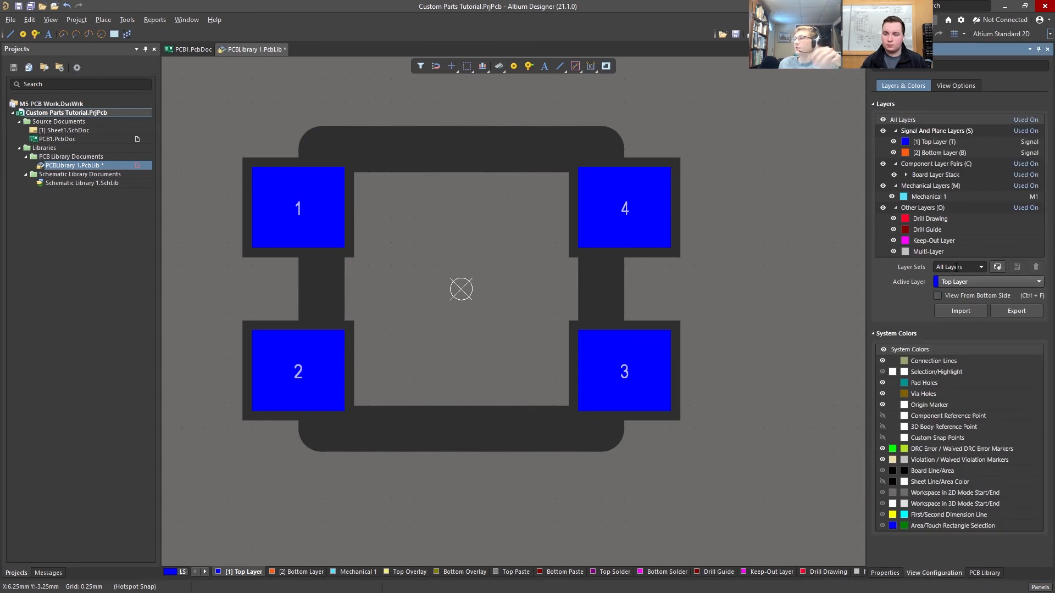
{"action": "left_click", "coordinate": [904, 142]}
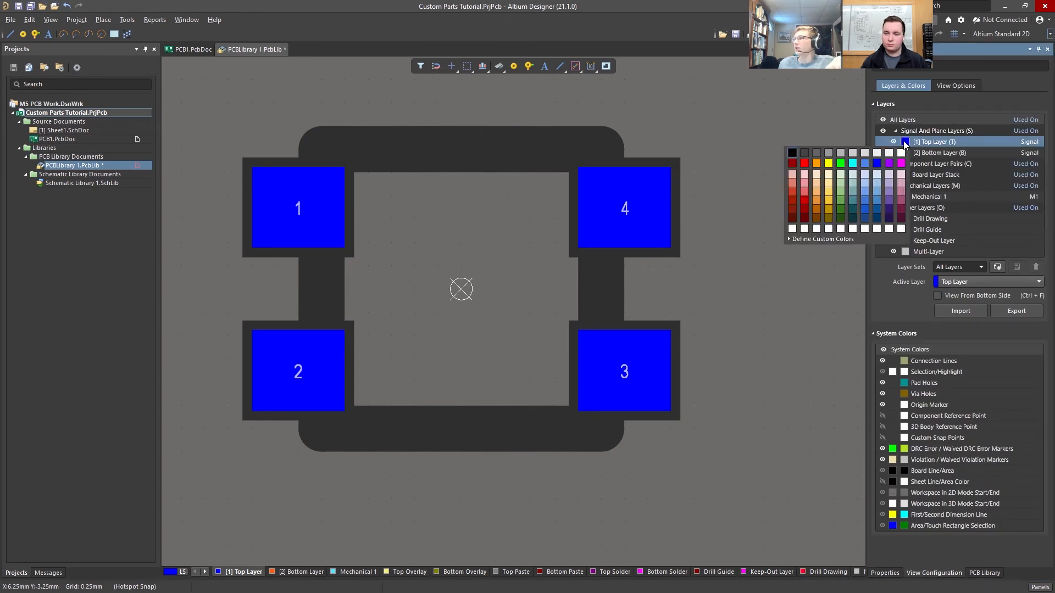
{"action": "left_click", "coordinate": [915, 142]}
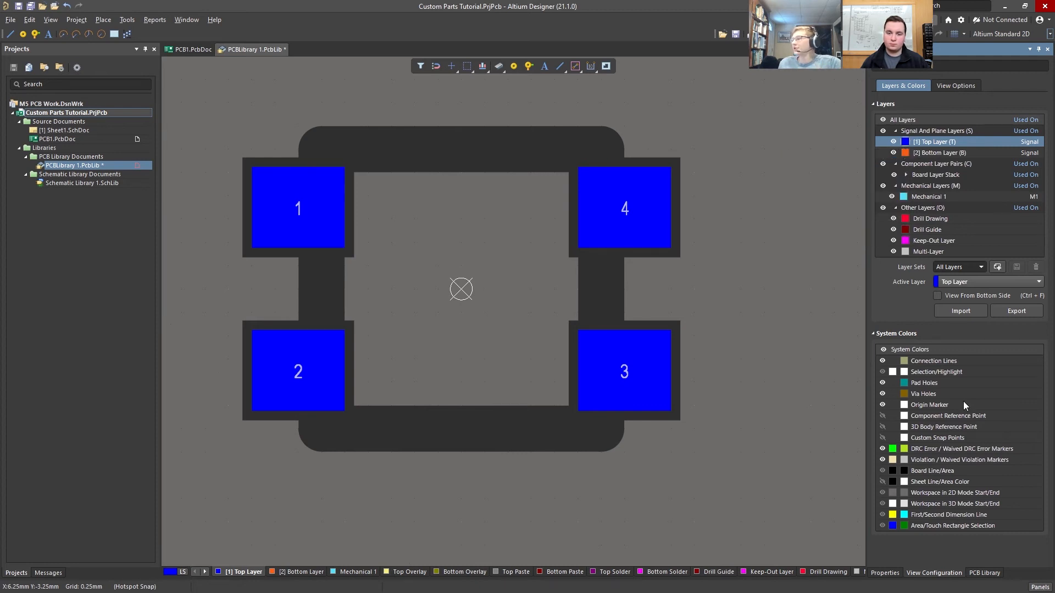
Rename the library footprint as SK6812MINI.
{"action": "left_click", "coordinate": [983, 573]}
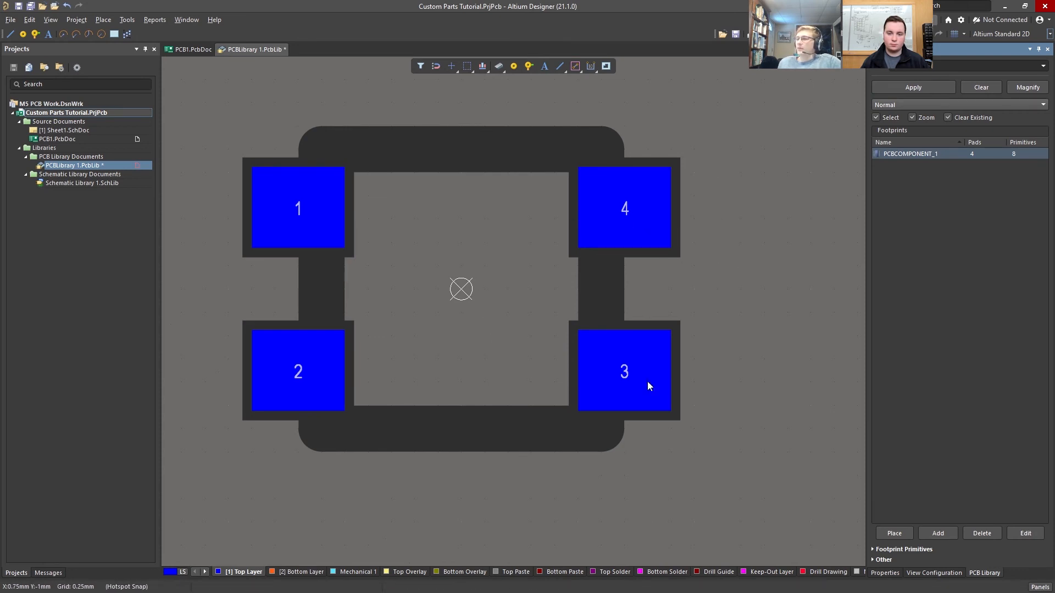
{"action": "double_click", "coordinate": [906, 155]}
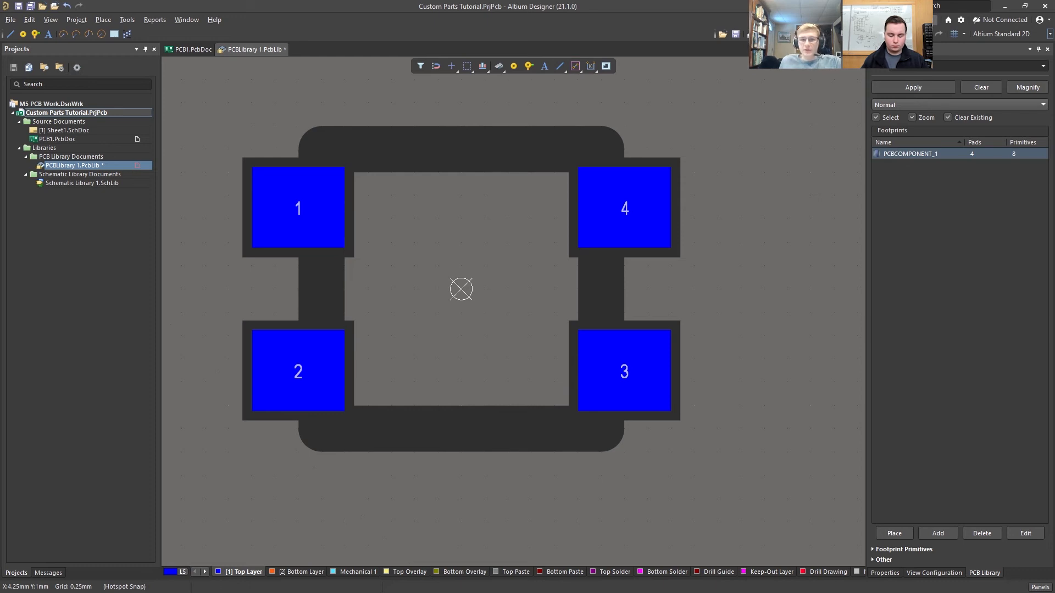
{"action": "type", "text": "SK"}
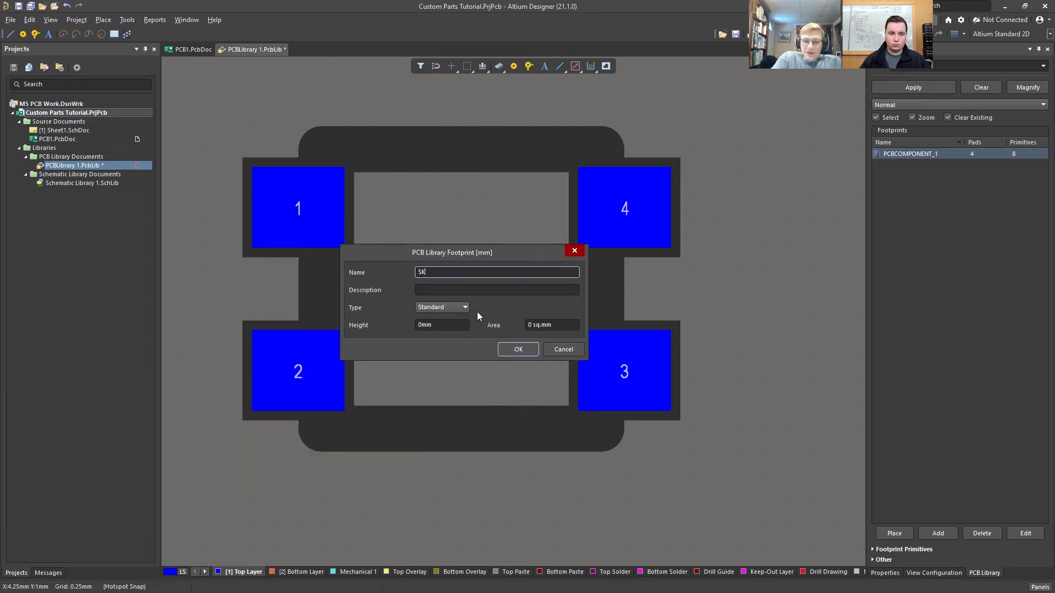
{"action": "type", "text": "68"}
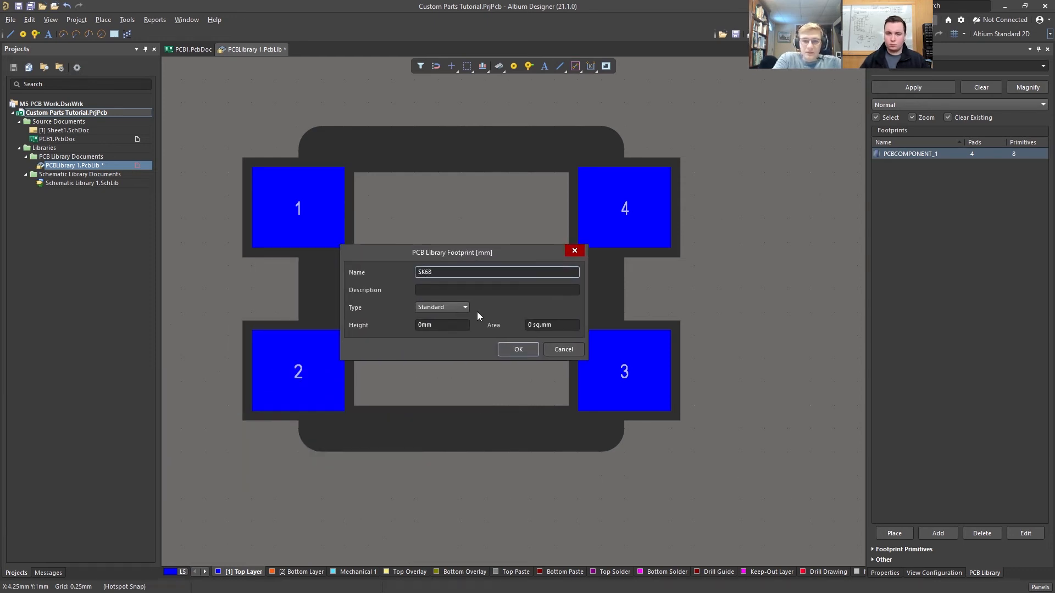
{"action": "type", "text": "12MINI"}
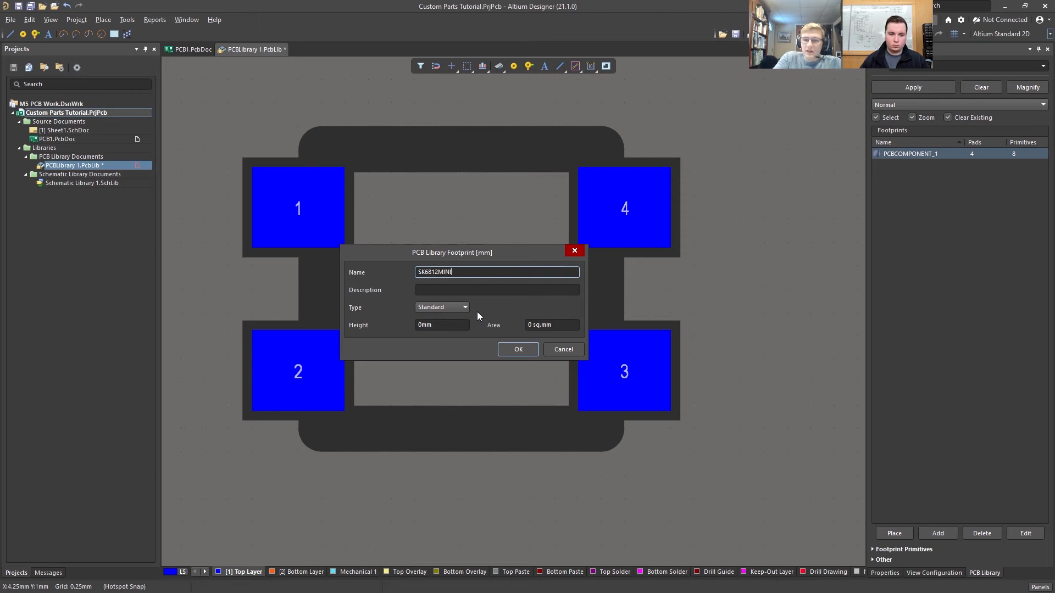
{"action": "left_click", "coordinate": [518, 350]}
{"action": "scroll", "coordinate": [434, 265], "scroll_direction": "down", "scroll_amount": 1, "text": "ctrl"}
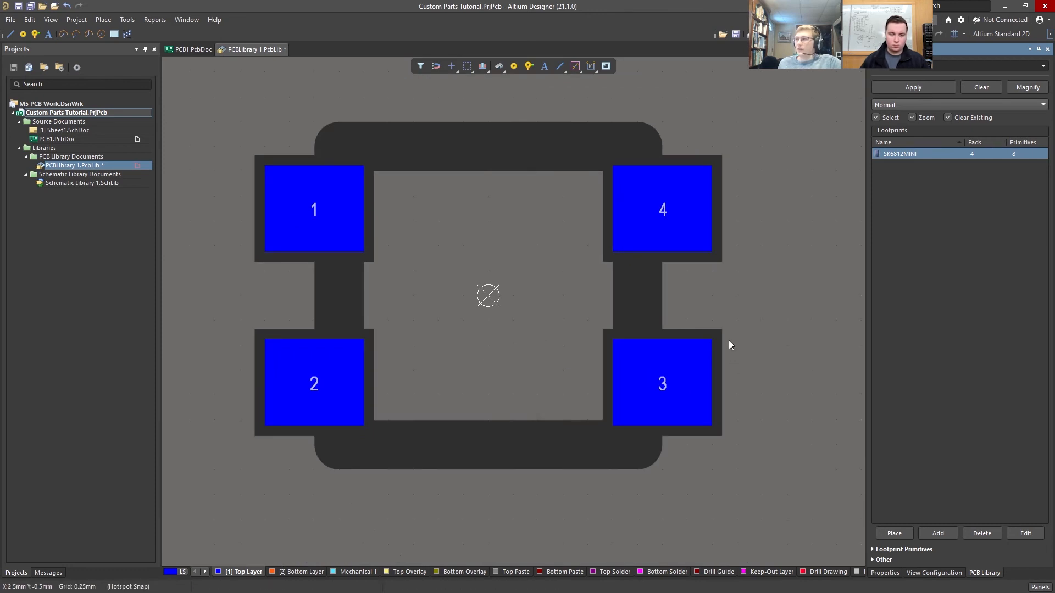
Leave single-layer mode and examine the orientation mark at the package corner in the datasheet drawing.
{"action": "key", "text": "shift+s"}
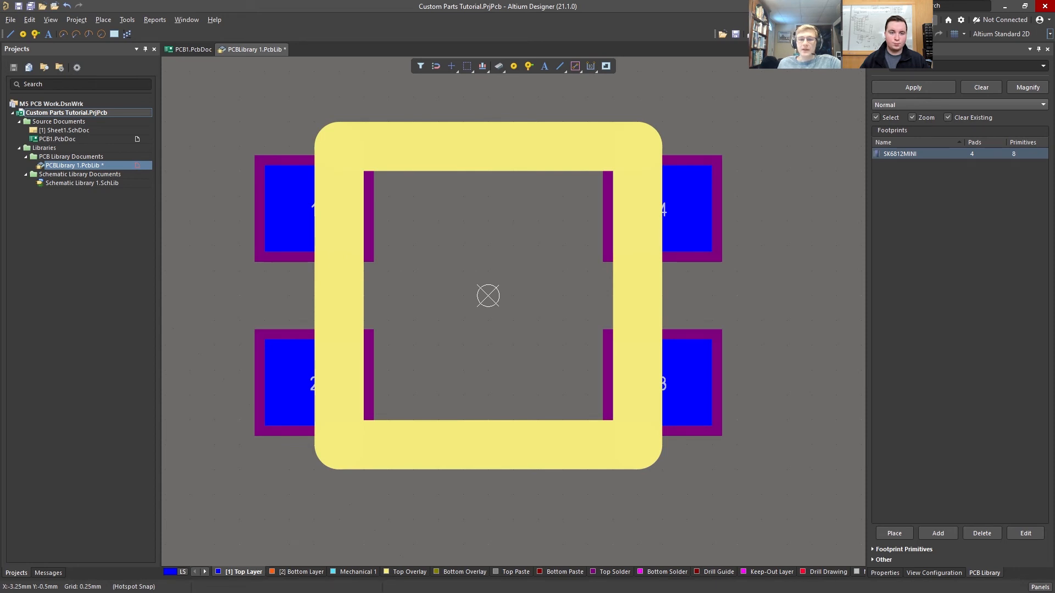
{"action": "key", "text": "alt+Tab"}
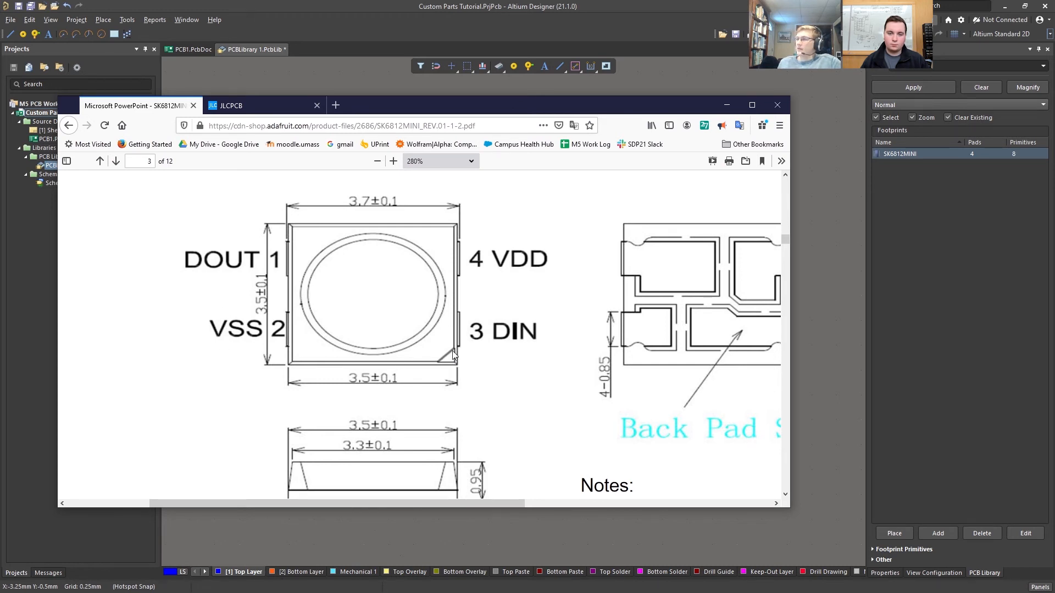
{"action": "key", "text": "alt+Tab"}
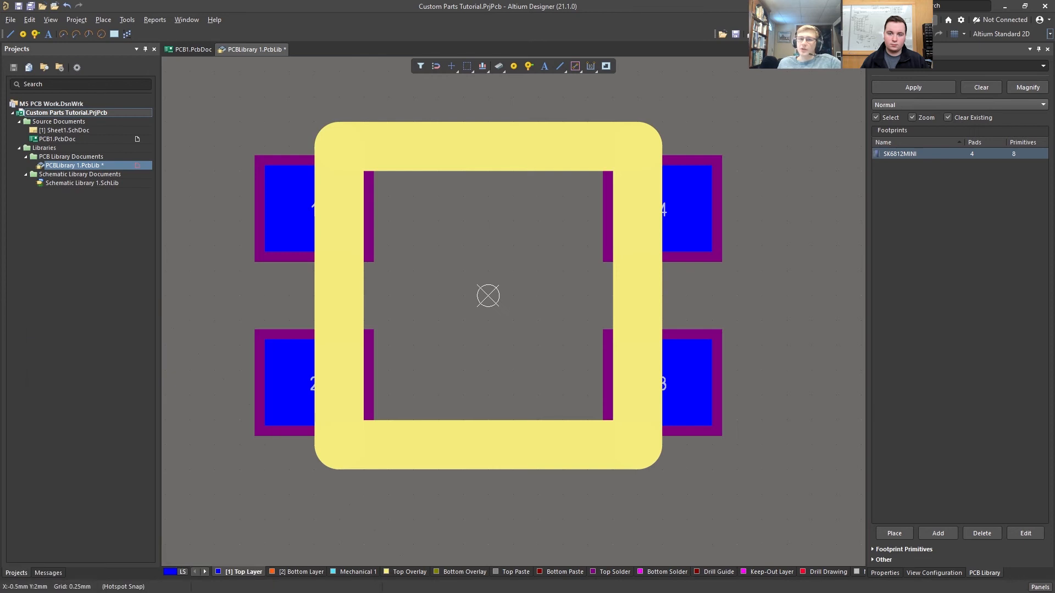
Chamfer the overlay outline's corner beside pad 3 by about 0.5 mm to mark the orientation.
{"action": "right_click_drag", "start_coordinate": [669, 499], "coordinate": [620, 477]}
{"action": "scroll", "coordinate": [615, 490], "scroll_direction": "up", "scroll_amount": 3, "text": "ctrl"}
{"action": "right_click_drag", "start_coordinate": [595, 414], "coordinate": [676, 492]}
{"action": "left_click", "coordinate": [579, 454]}
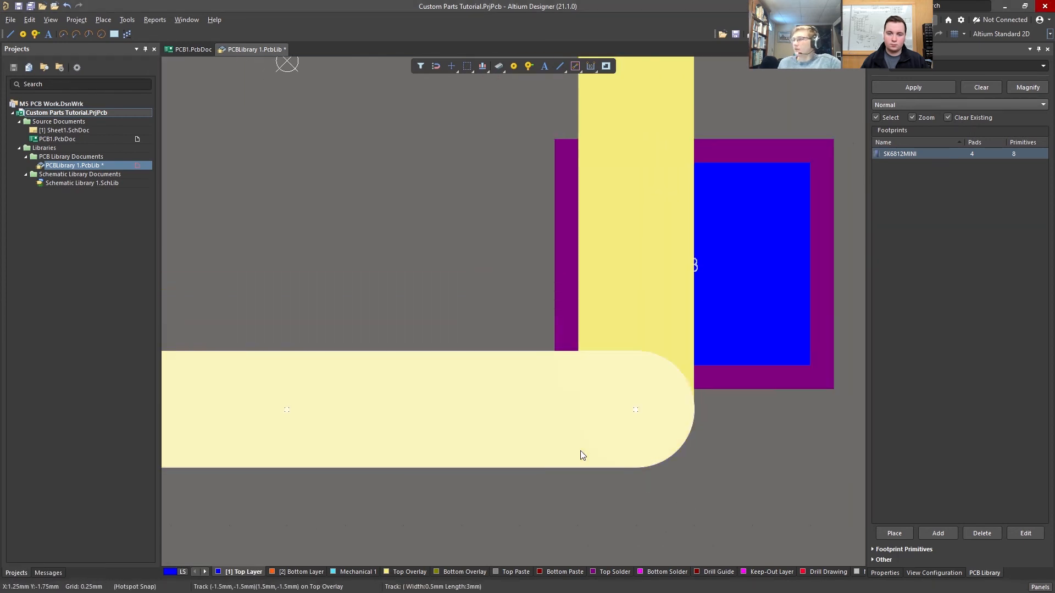
{"action": "left_click_drag", "start_coordinate": [636, 408], "coordinate": [584, 358]}
{"action": "left_click", "coordinate": [632, 429]}
{"action": "scroll", "coordinate": [619, 427], "scroll_direction": "down", "scroll_amount": 2, "text": "ctrl"}
{"action": "right_click_drag", "start_coordinate": [680, 463], "coordinate": [605, 417]}
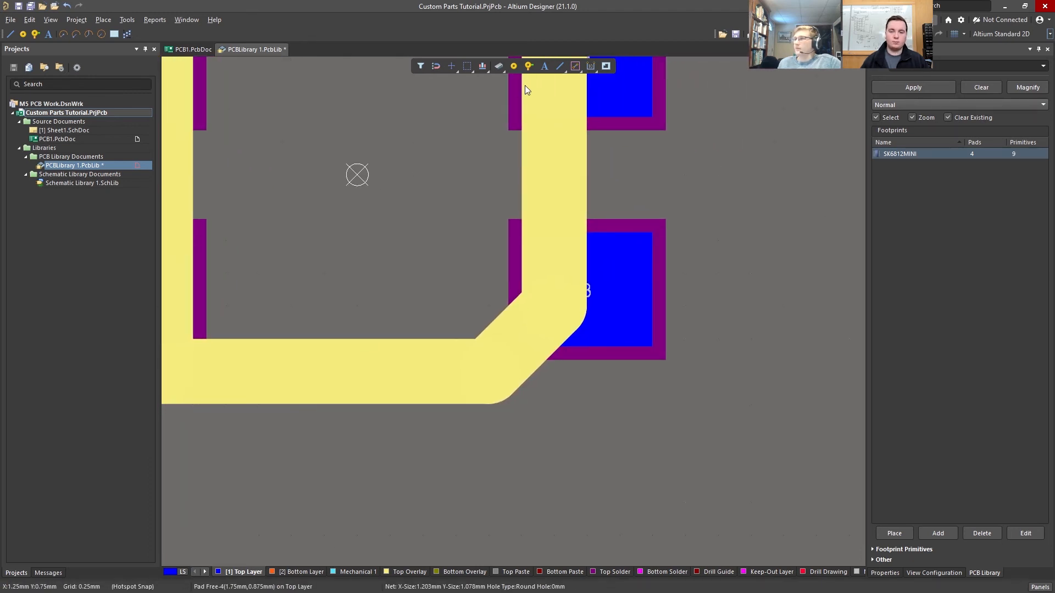
{"action": "right_click_drag", "start_coordinate": [408, 240], "coordinate": [492, 349]}
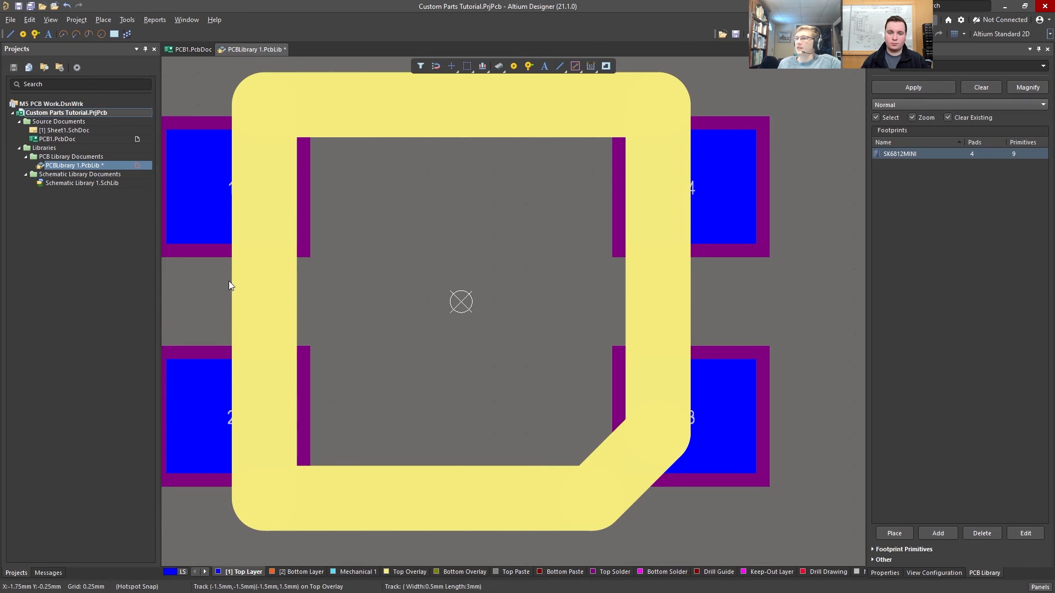
{"action": "right_click_drag", "start_coordinate": [496, 353], "coordinate": [581, 110]}
{"action": "left_click", "coordinate": [559, 67]}
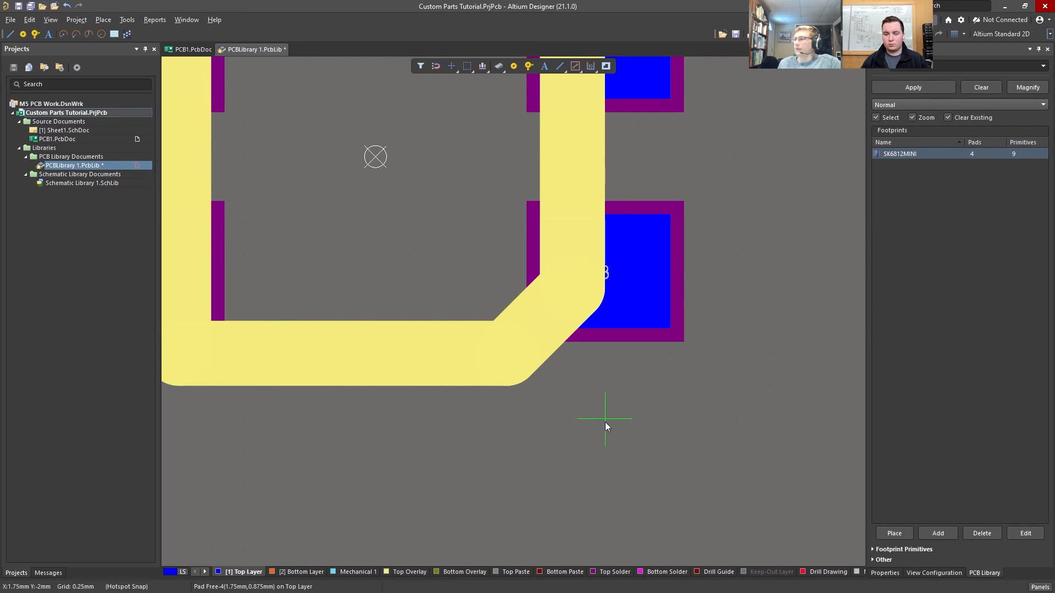
{"action": "left_click", "coordinate": [610, 433]}
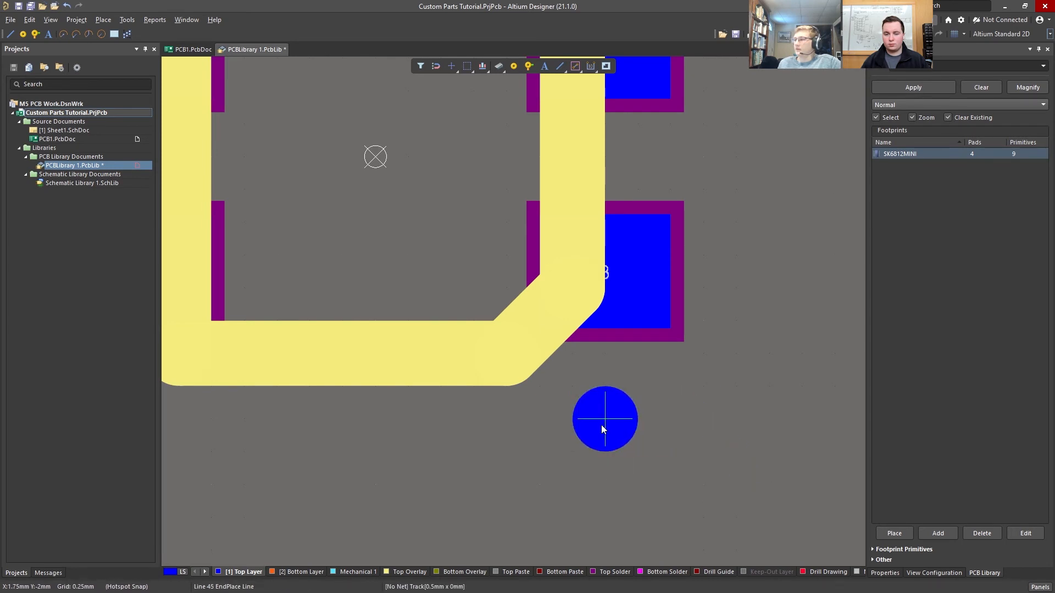
{"action": "right_click", "coordinate": [649, 440]}
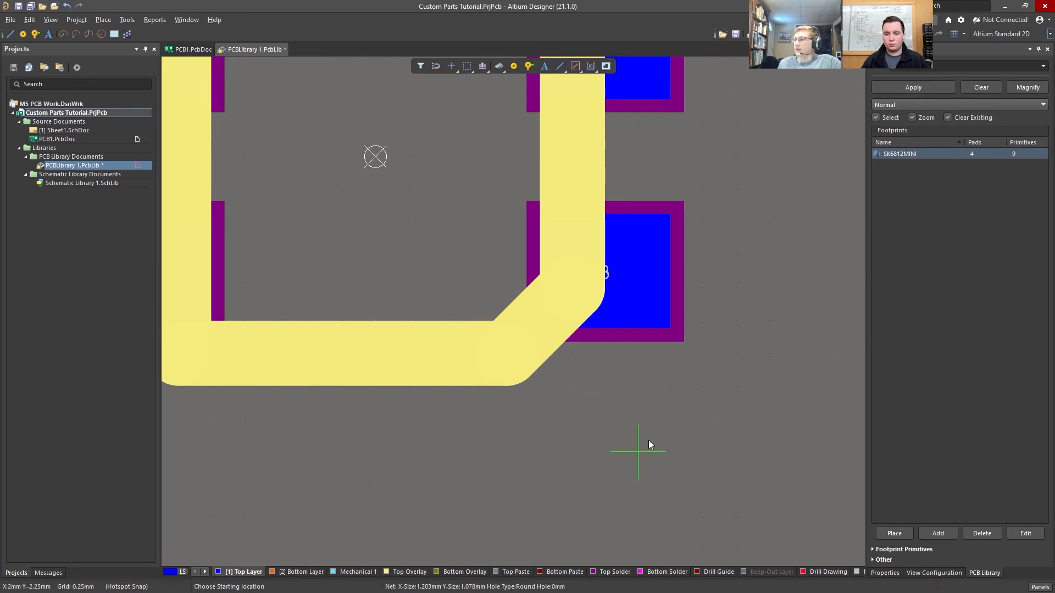
{"action": "left_click", "coordinate": [606, 419]}
{"action": "right_click", "coordinate": [621, 424]}
{"action": "right_click", "coordinate": [601, 437]}
Place a full circle of 0.25 mm radius outside the outline's corner near pad 3, centred at X 1.75 mm, Y -2 mm.
{"action": "left_click", "coordinate": [560, 67]}
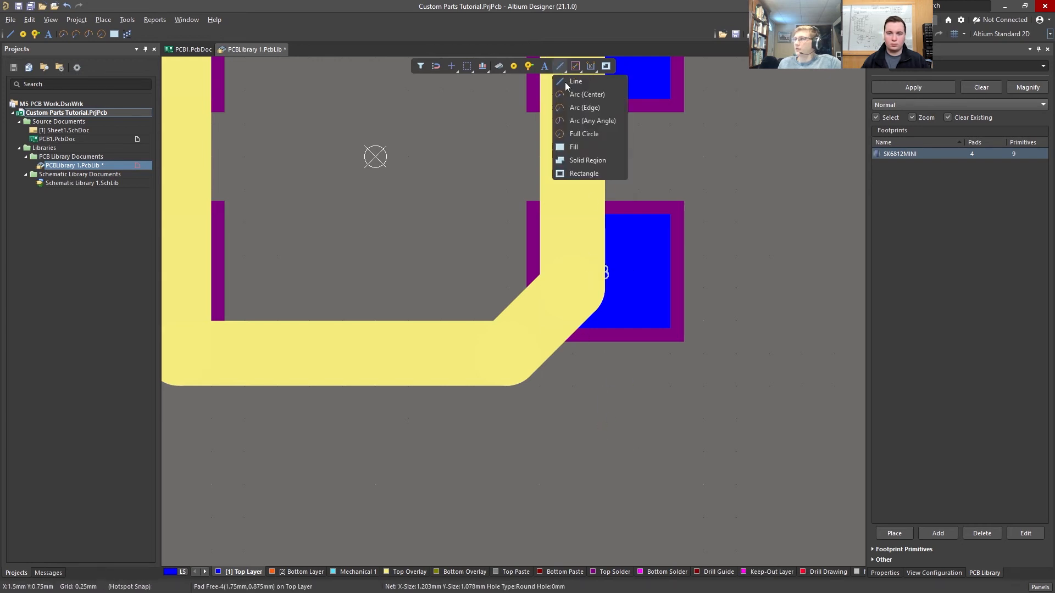
{"action": "left_click", "coordinate": [583, 135]}
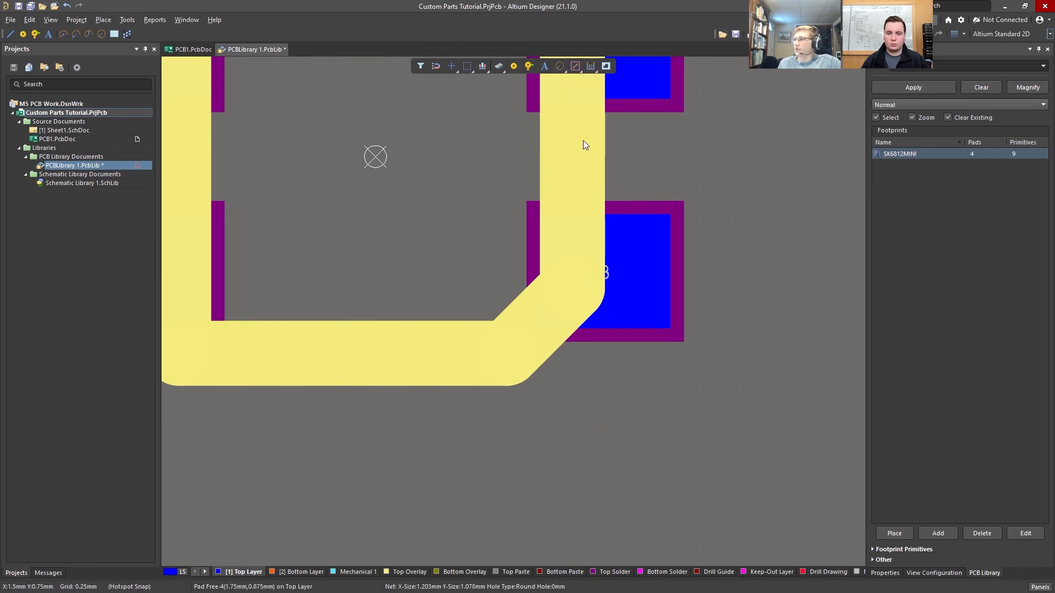
{"action": "left_click", "coordinate": [614, 458]}
{"action": "left_click", "coordinate": [631, 457]}
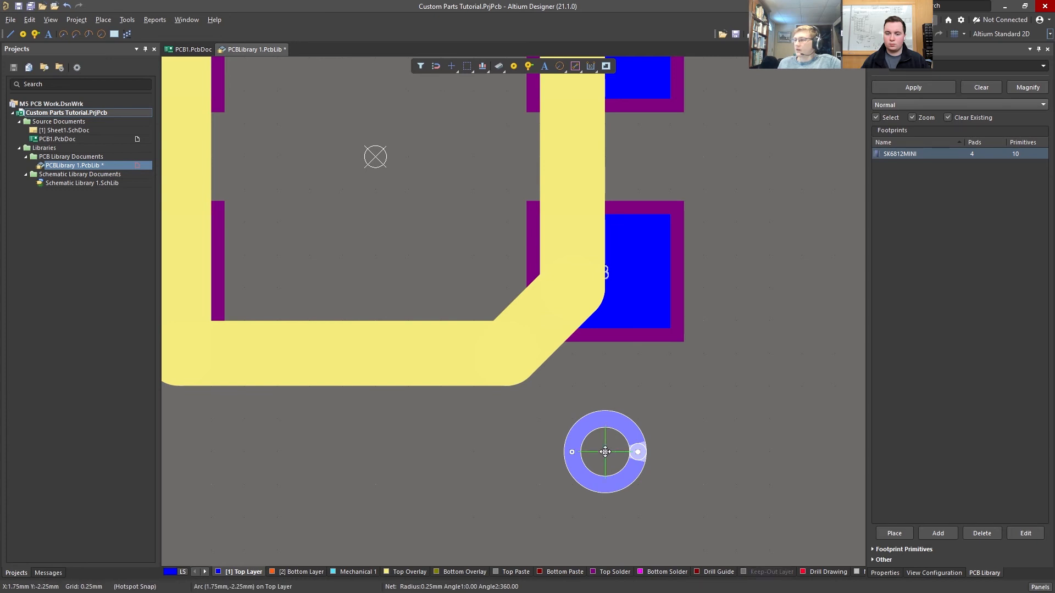
{"action": "left_click_drag", "start_coordinate": [605, 451], "coordinate": [613, 427]}
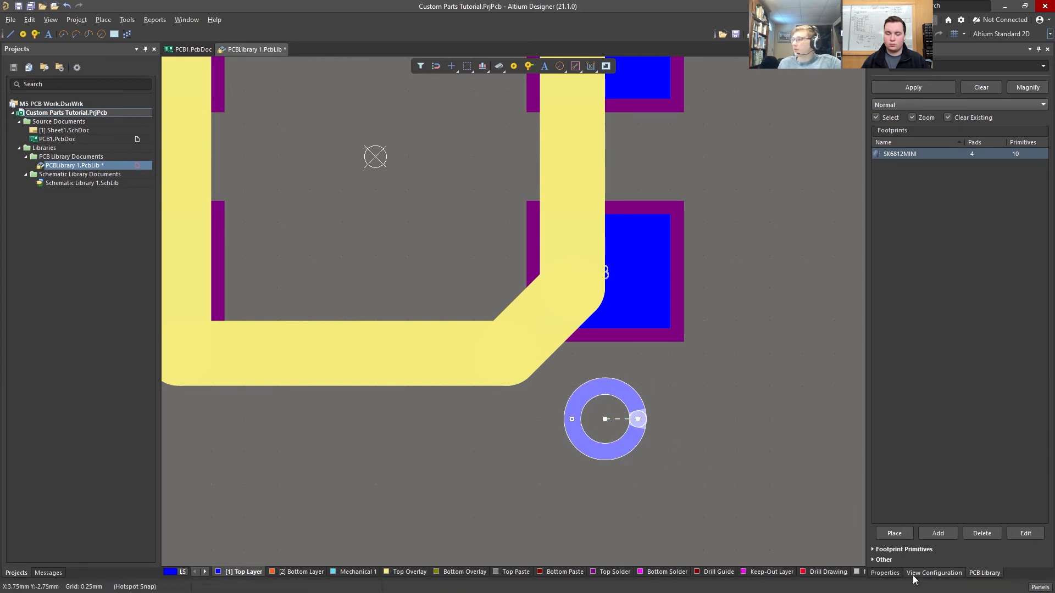
Put the circle on the Top Overlay layer and set its line width to 0.5 mm, making it a solid dot.
{"action": "left_click", "coordinate": [873, 572]}
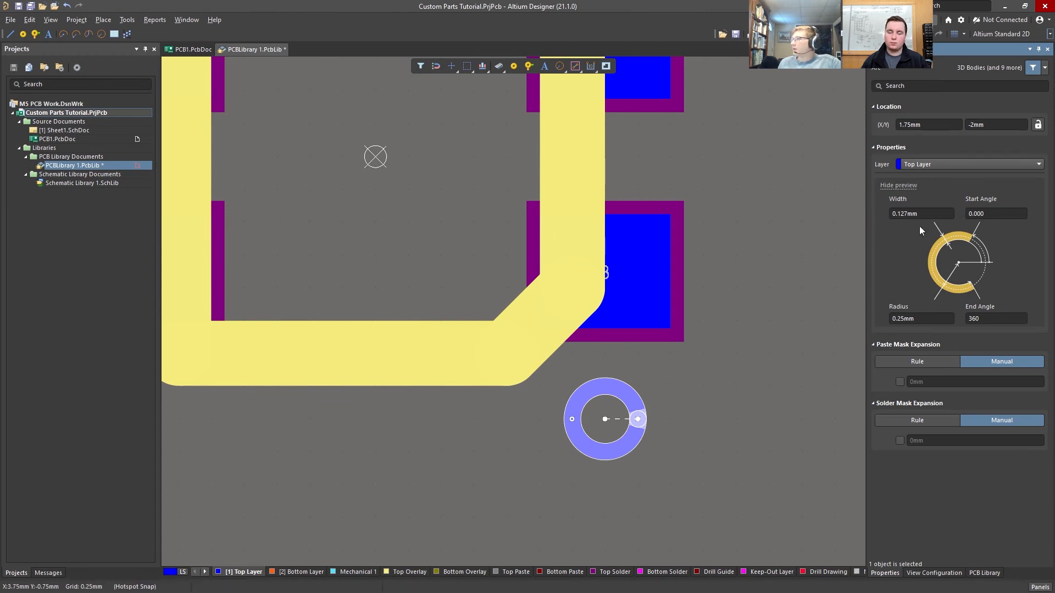
{"action": "left_click", "coordinate": [948, 161]}
{"action": "left_click", "coordinate": [945, 230]}
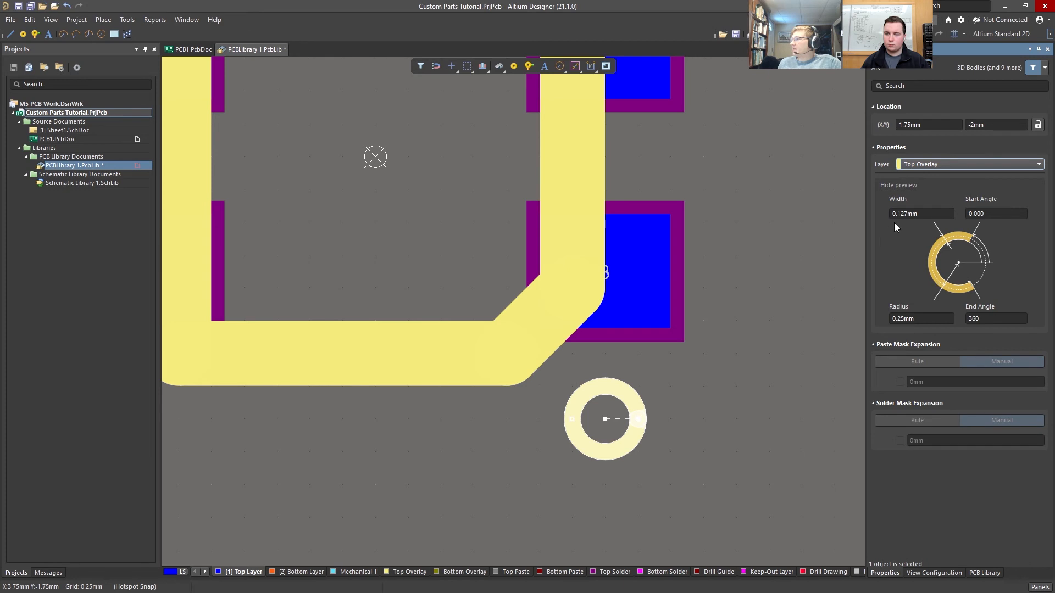
{"action": "left_click", "coordinate": [907, 215]}
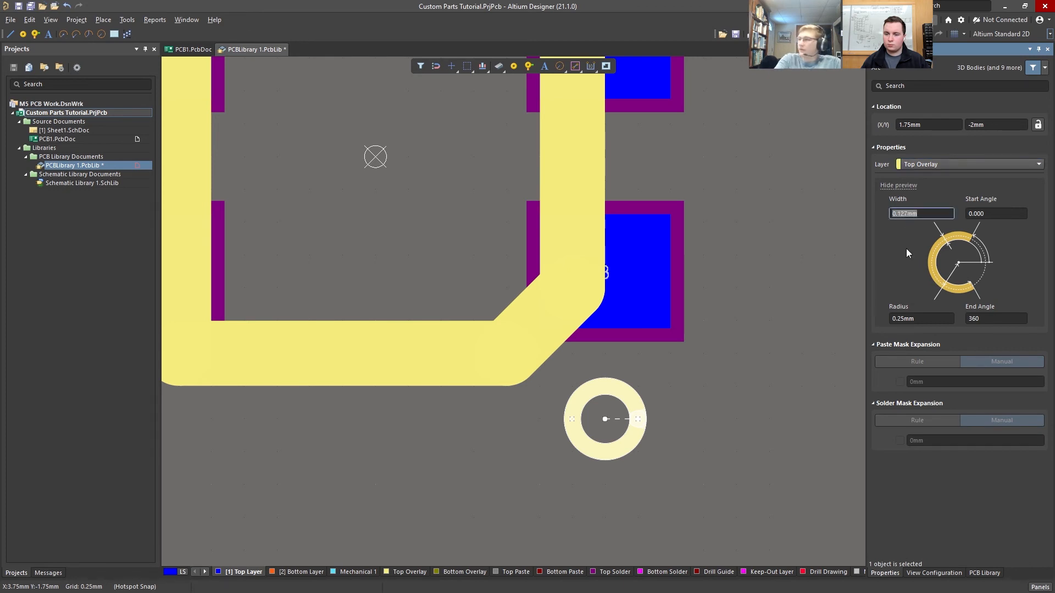
{"action": "key", "text": "BackSpace"}
{"action": "type", "text": "0"}
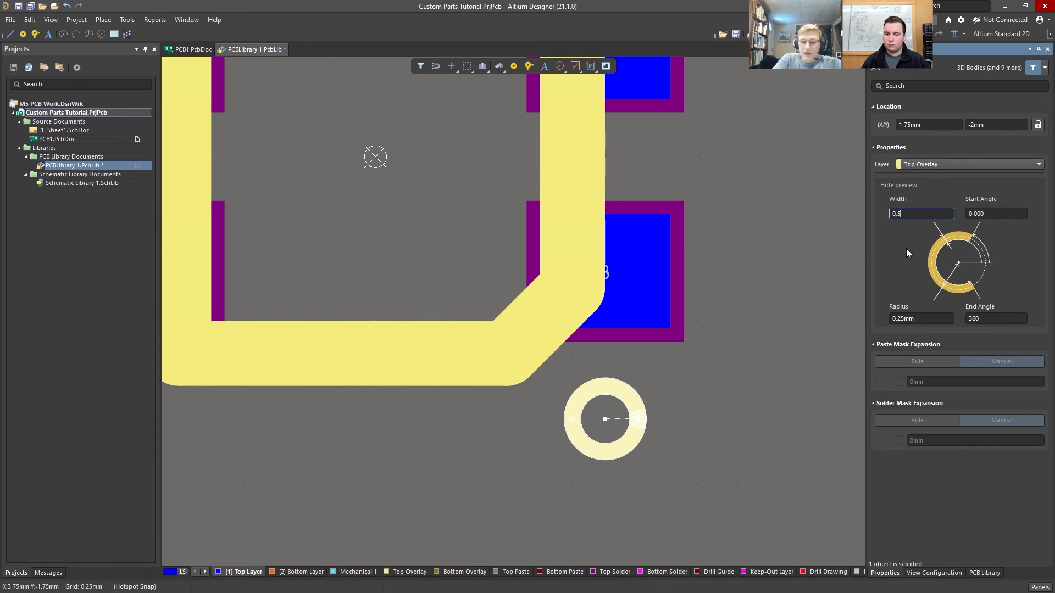
{"action": "type", "text": ".5"}
{"action": "key", "text": "Return"}
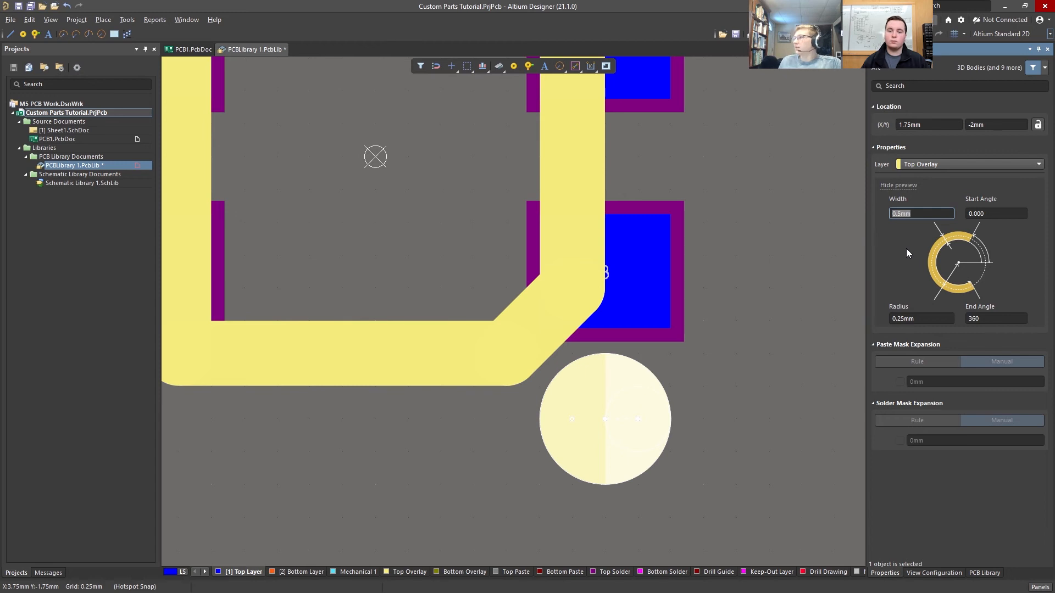
Try line widths of 0.25 mm and 0.3 mm for the circle, ending with 0.5 mm.
{"action": "key", "text": "Left"}
{"action": "key", "text": "Right"}
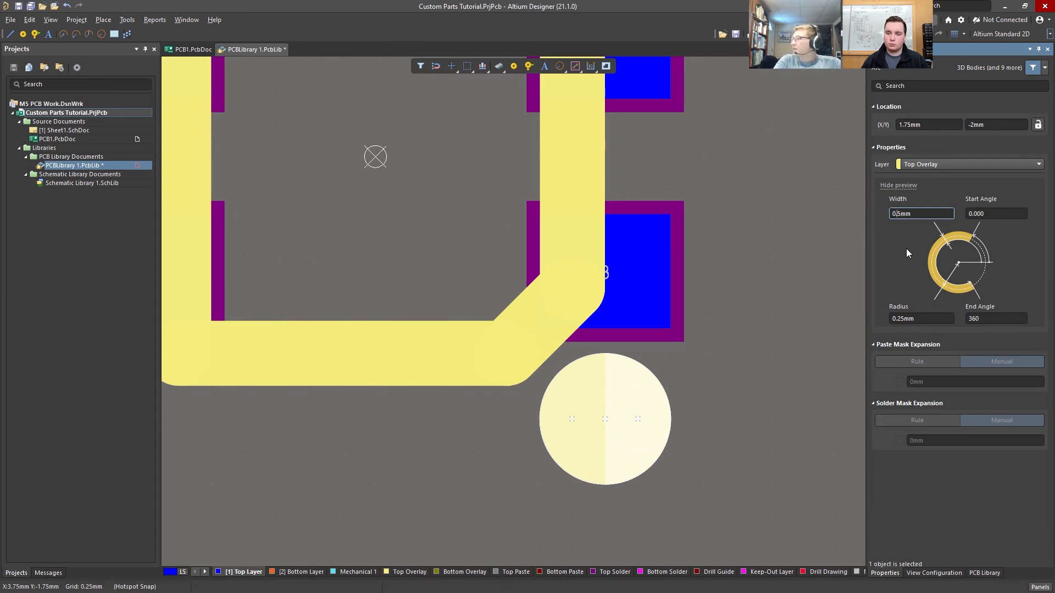
{"action": "type", "text": ".25"}
{"action": "key", "text": "Return"}
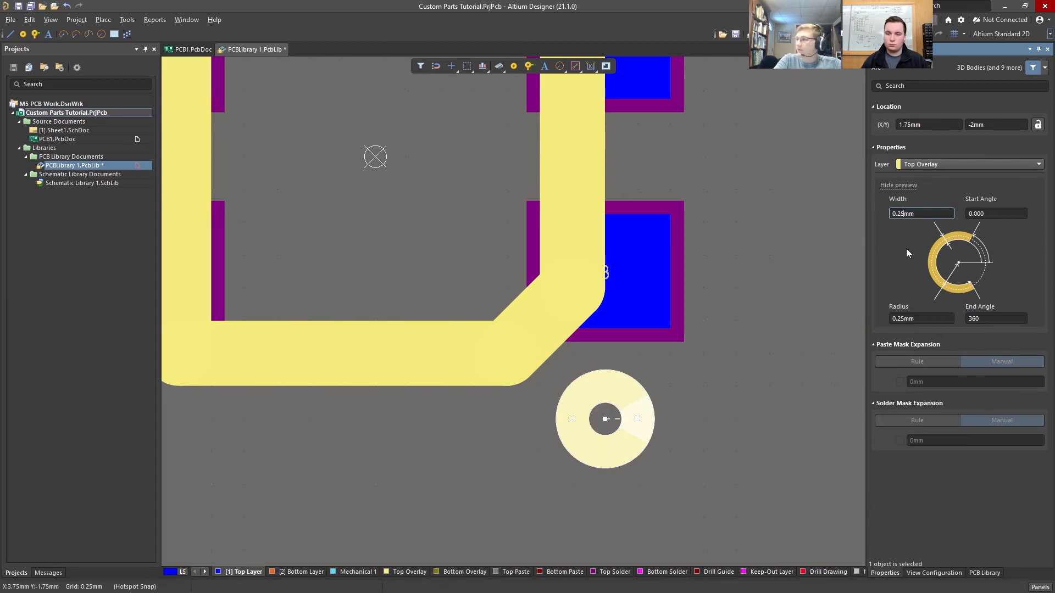
{"action": "key", "text": "Left"}
{"action": "key", "text": "Right"}
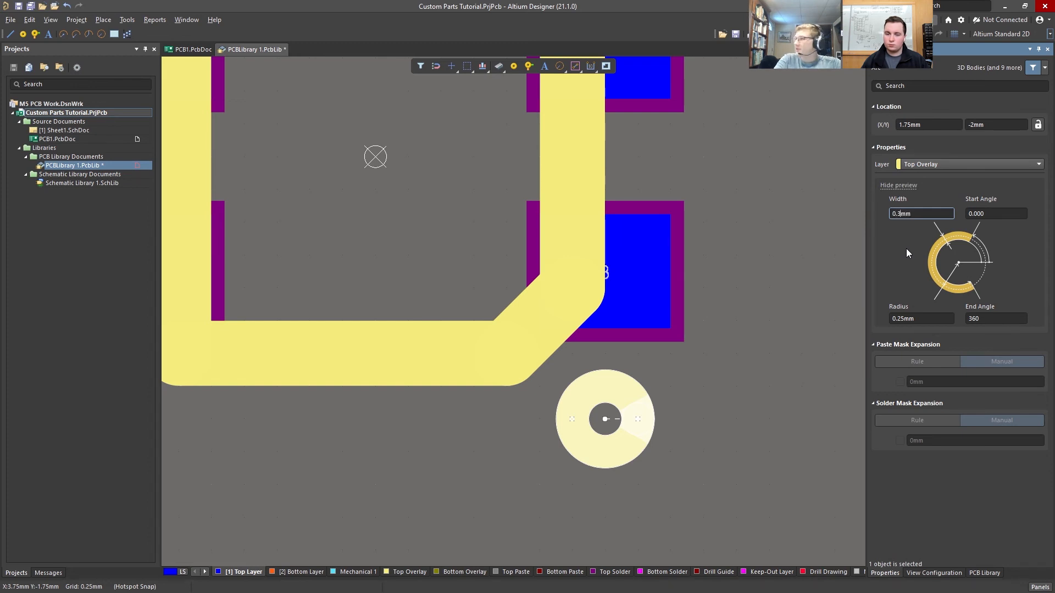
{"action": "type", "text": ".3"}
{"action": "key", "text": "Return"}
{"action": "type", "text": "0.5"}
{"action": "key", "text": "Return"}
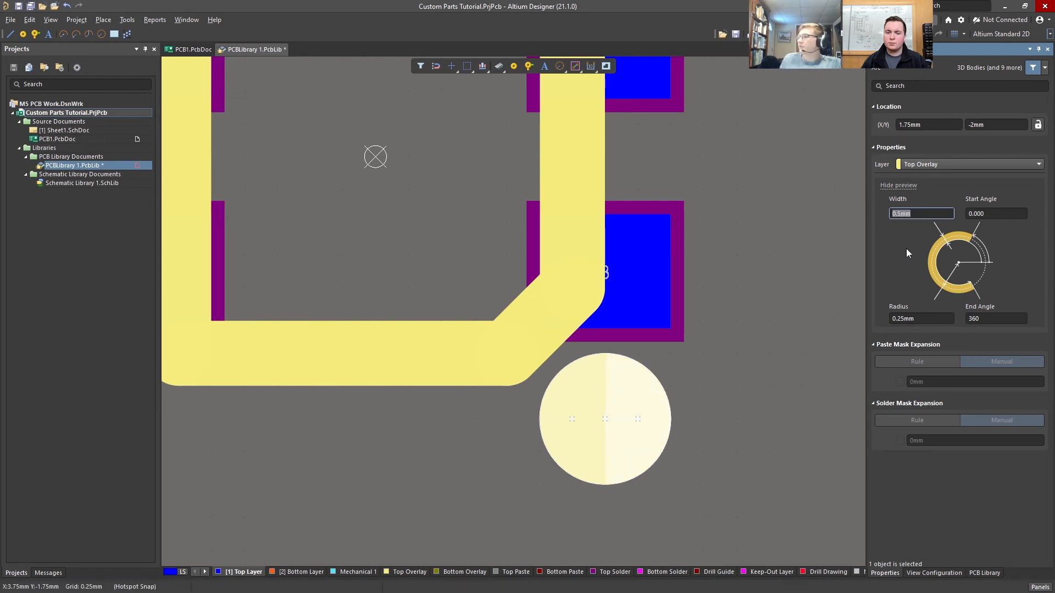
Try the dot farther from the outline's corner, at X 2 mm, Y -2.25 mm.
{"action": "left_click", "coordinate": [824, 475]}
{"action": "left_click", "coordinate": [610, 433]}
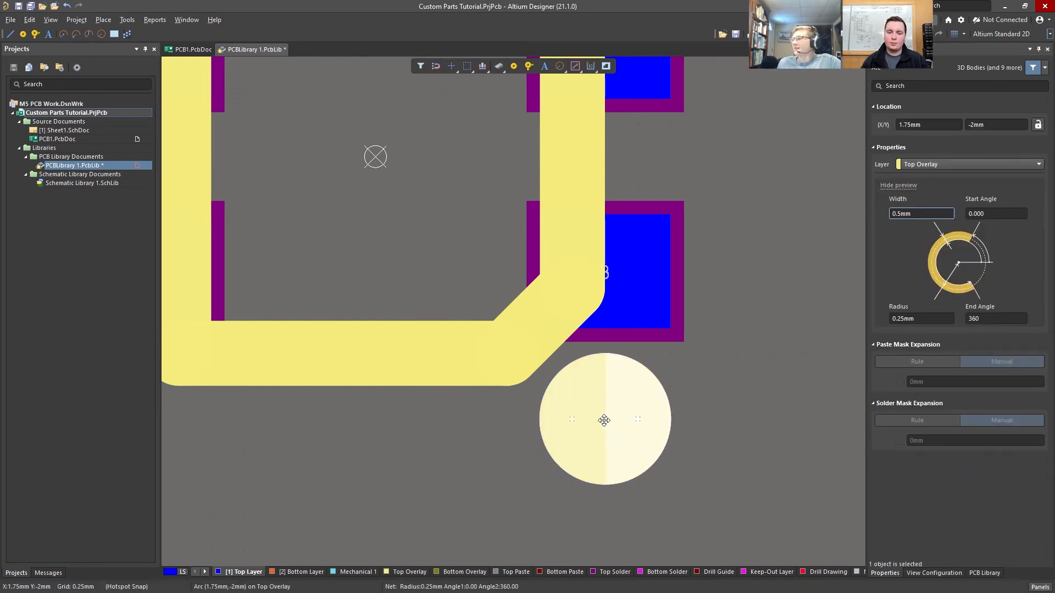
{"action": "left_click_drag", "start_coordinate": [610, 432], "coordinate": [632, 446]}
{"action": "scroll", "coordinate": [626, 360], "scroll_direction": "down", "scroll_amount": 2, "text": "ctrl"}
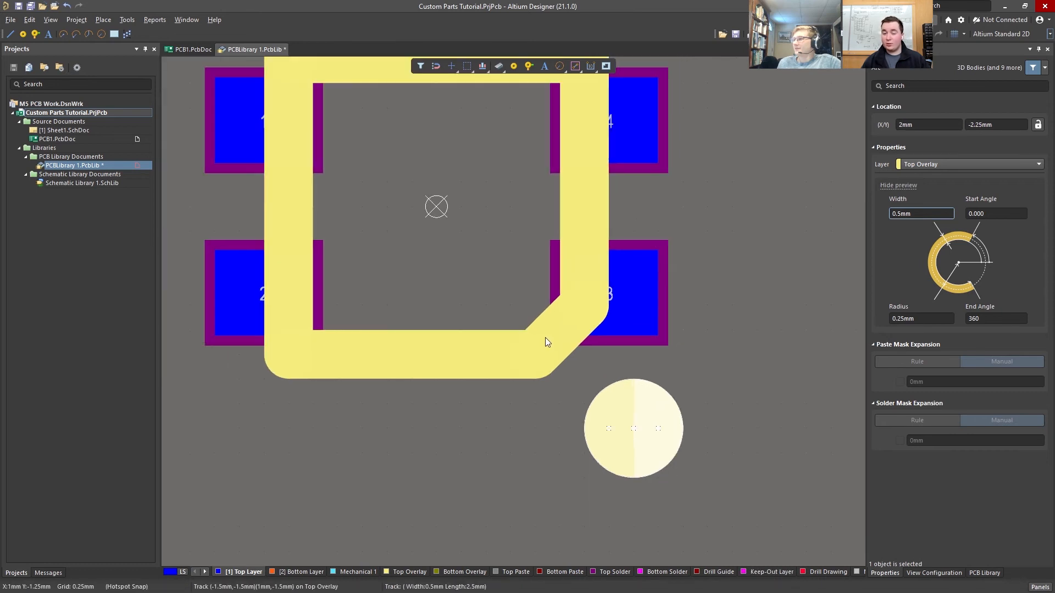
Try shifting the outline's chamfered edge outwards, and undo both that change and the dot's move.
{"action": "left_click", "coordinate": [559, 347]}
{"action": "left_click_drag", "start_coordinate": [560, 329], "coordinate": [576, 347]}
{"action": "key", "text": "ctrl+z"}
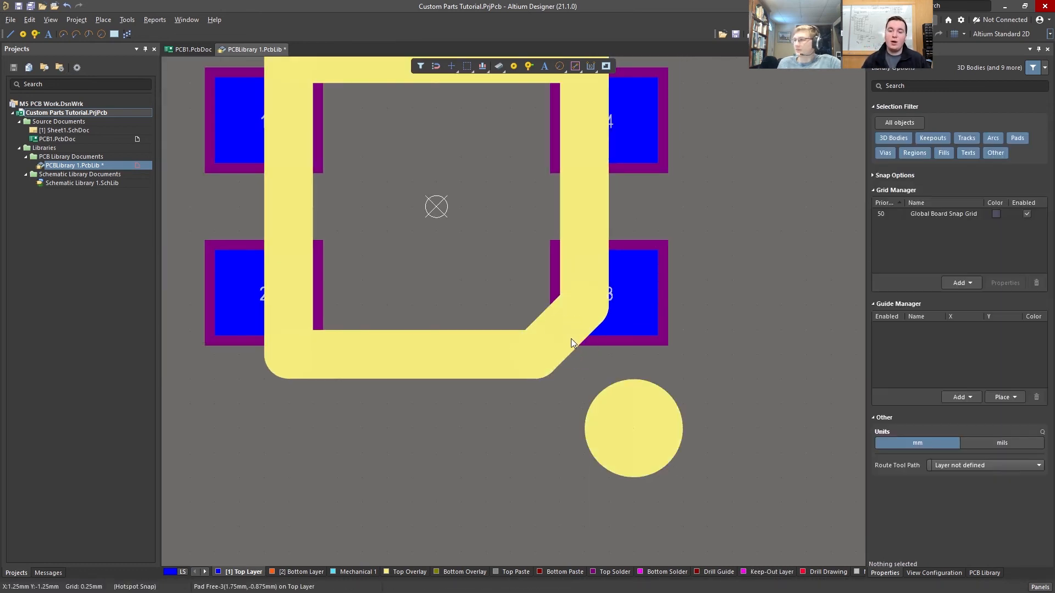
{"action": "key", "text": "ctrl+z"}
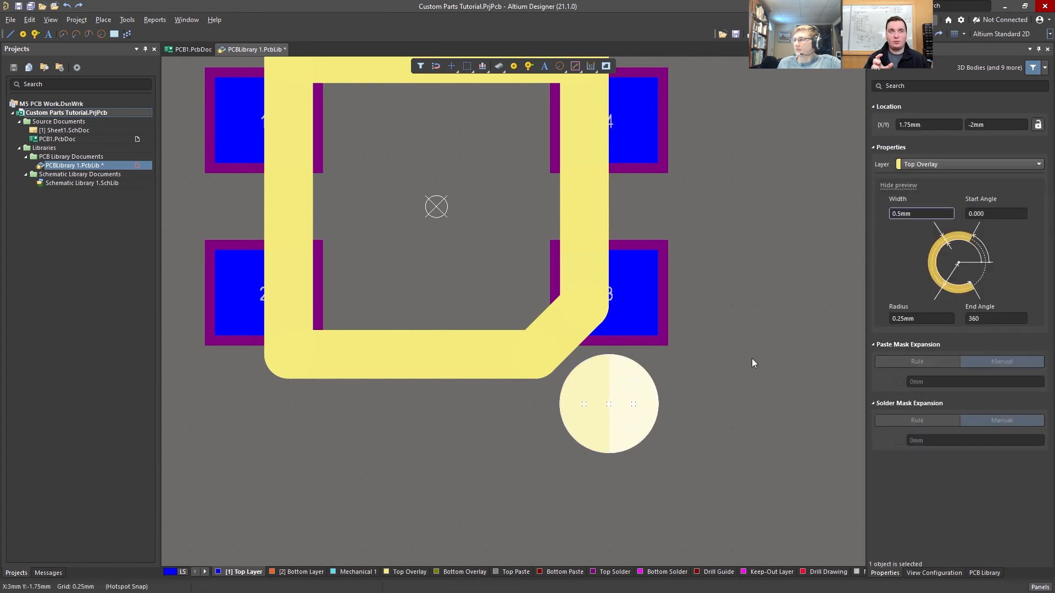
Move the overlay dot to X 2 mm, Y -2.25 mm, clear of the outline's corner beside pad 3.
{"action": "right_click_drag", "start_coordinate": [735, 305], "coordinate": [779, 360]}
{"action": "left_click", "coordinate": [779, 360]}
{"action": "right_click_drag", "start_coordinate": [741, 390], "coordinate": [714, 336]}
{"action": "left_click", "coordinate": [638, 419]}
{"action": "left_click_drag", "start_coordinate": [661, 421], "coordinate": [661, 422]}
{"action": "scroll", "coordinate": [708, 371], "scroll_direction": "down", "scroll_amount": 2, "text": "ctrl"}
{"action": "right_click_drag", "start_coordinate": [715, 350], "coordinate": [665, 408]}
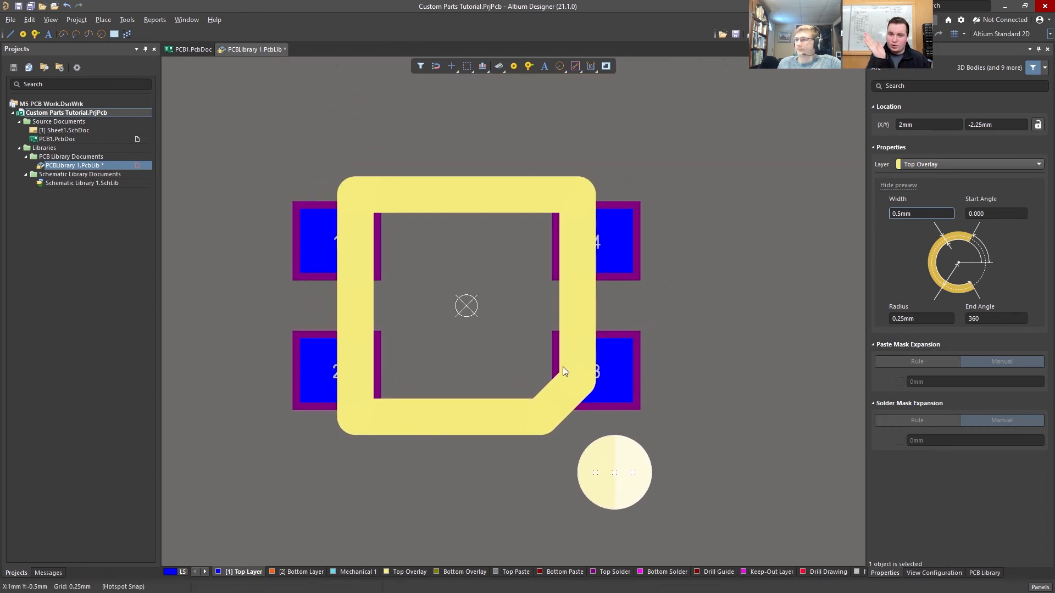
Move the chamfered edge inwards and back out to the corner, restoring the overlay outline's square corner beside pad 3.
{"action": "left_click", "coordinate": [549, 396]}
{"action": "scroll", "coordinate": [549, 397], "scroll_direction": "up", "scroll_amount": 2, "text": "ctrl"}
{"action": "left_click_drag", "start_coordinate": [547, 384], "coordinate": [523, 364]}
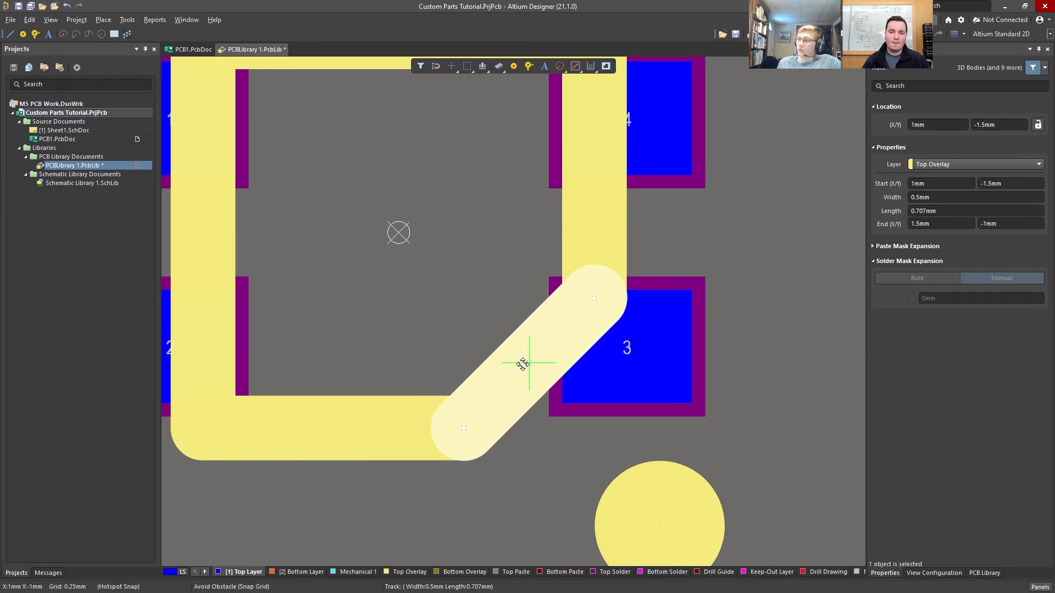
{"action": "left_click_drag", "start_coordinate": [522, 364], "coordinate": [596, 443]}
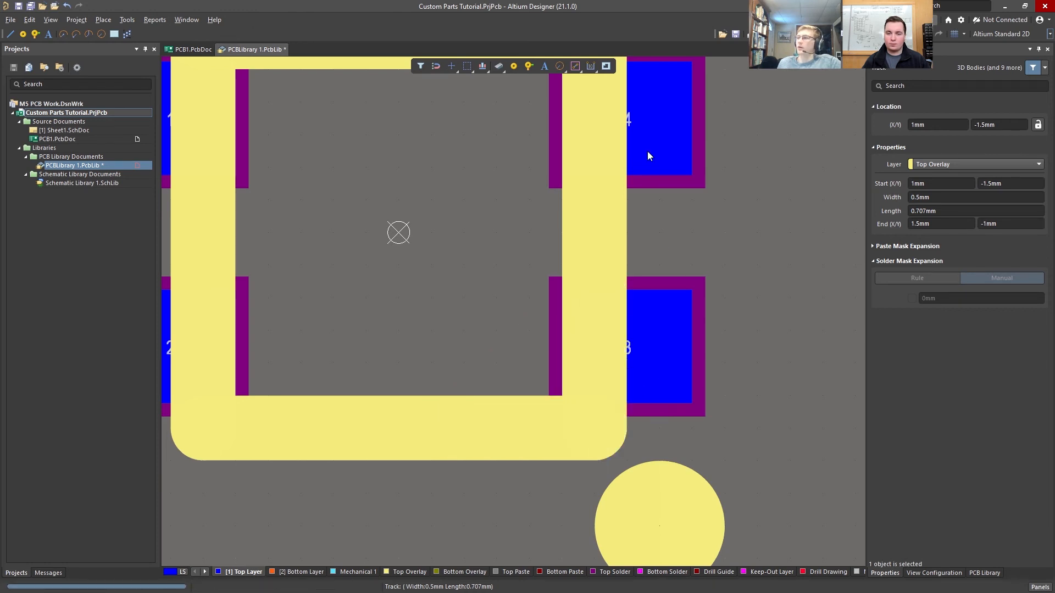
Try deleting the overlay outline edge that crosses pads 1 and 2.
{"action": "left_click", "coordinate": [736, 215]}
{"action": "right_click_drag", "start_coordinate": [734, 215], "coordinate": [797, 305]}
{"action": "right_click_drag", "start_coordinate": [379, 269], "coordinate": [499, 302]}
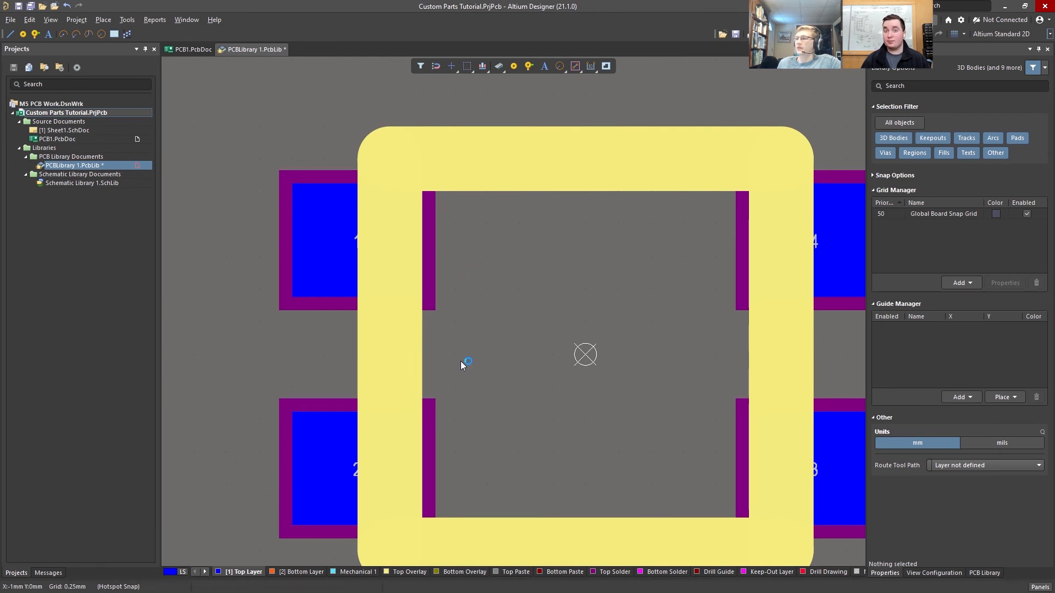
{"action": "right_click_drag", "start_coordinate": [464, 360], "coordinate": [447, 306]}
{"action": "left_click", "coordinate": [363, 297]}
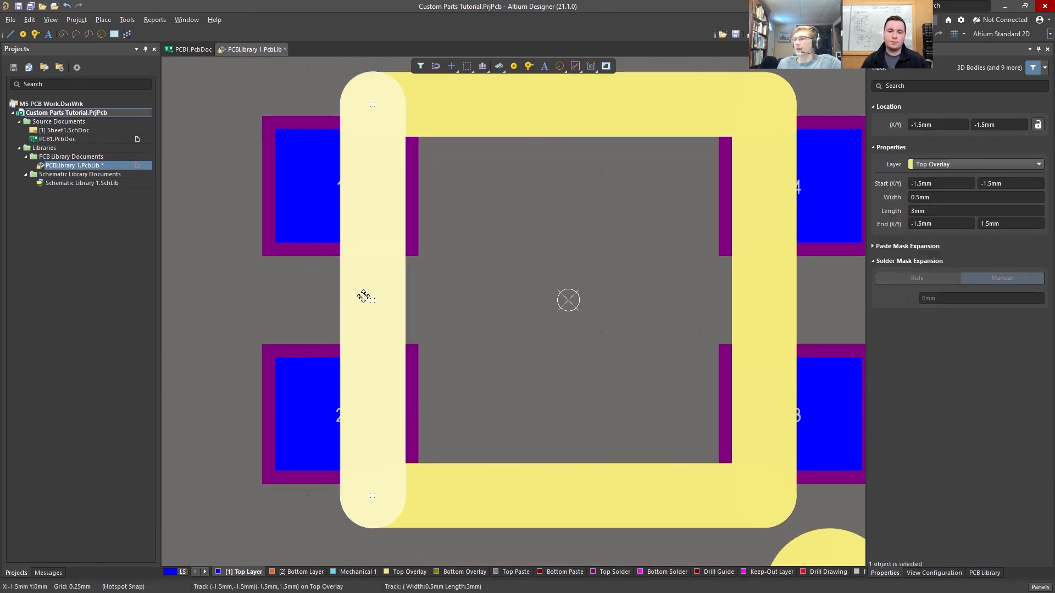
{"action": "right_click_drag", "start_coordinate": [501, 314], "coordinate": [413, 277]}
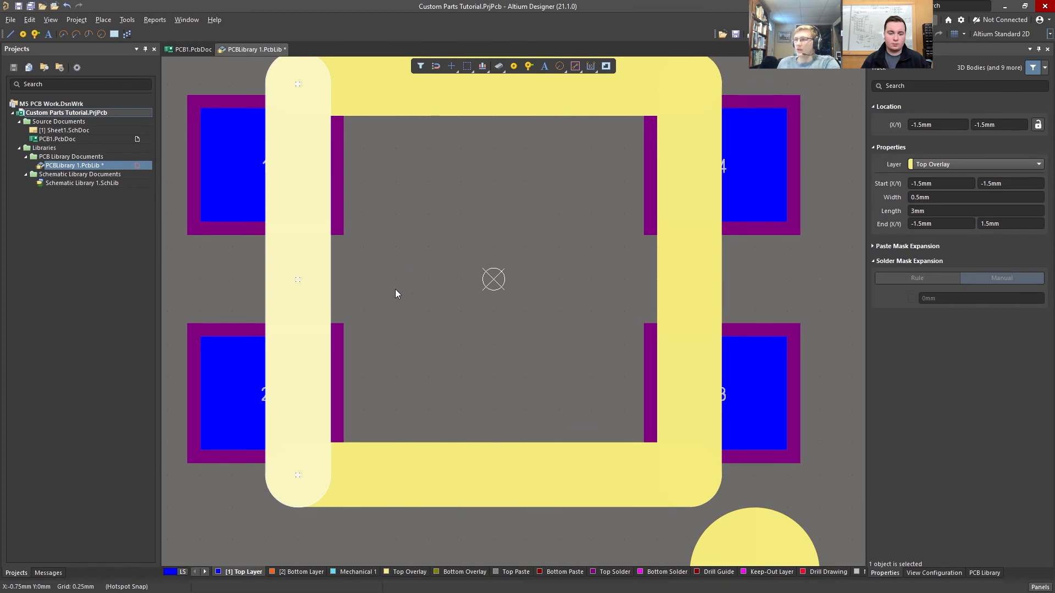
{"action": "key", "text": "Delete"}
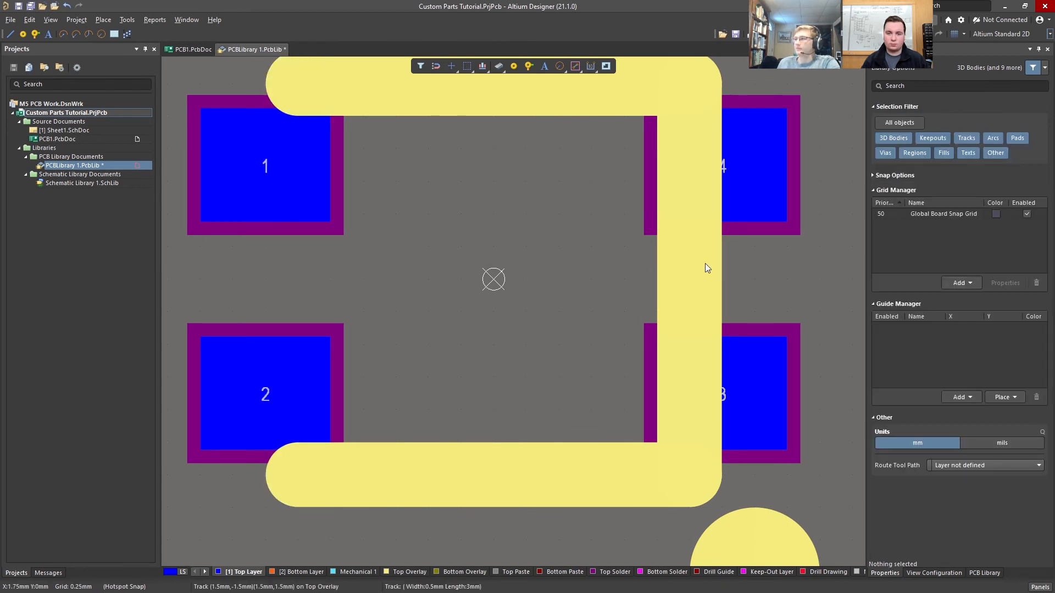
Undo the deletion of the outline edge crossing pads 1 and 2, leaving the edge across pads 3 and 4 deselected.
{"action": "left_click", "coordinate": [694, 262]}
{"action": "right_click_drag", "start_coordinate": [542, 242], "coordinate": [494, 285]}
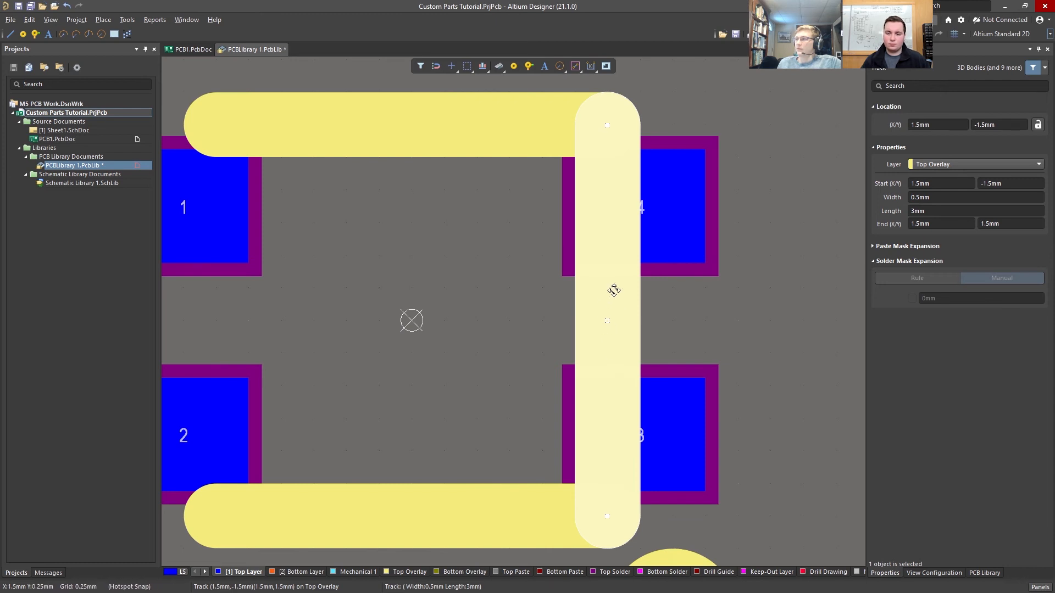
{"action": "mouse_move", "coordinate": [416, 333]}
{"action": "right_mouse_down"}
{"action": "mouse_move", "coordinate": [449, 329]}
{"action": "mouse_move", "coordinate": [438, 325]}
{"action": "right_mouse_up"}
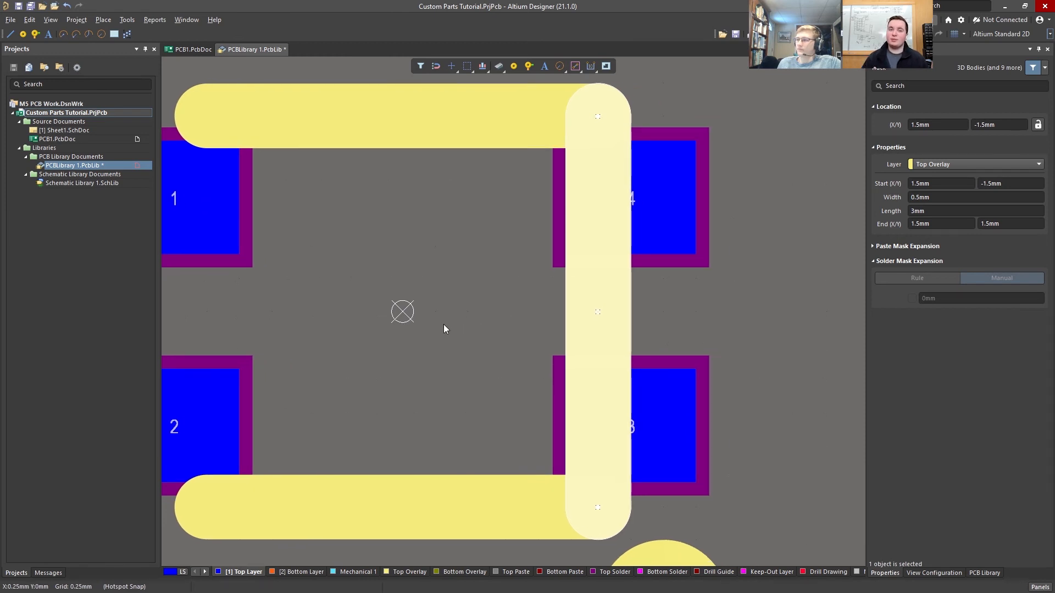
{"action": "right_click_drag", "start_coordinate": [331, 271], "coordinate": [453, 282]}
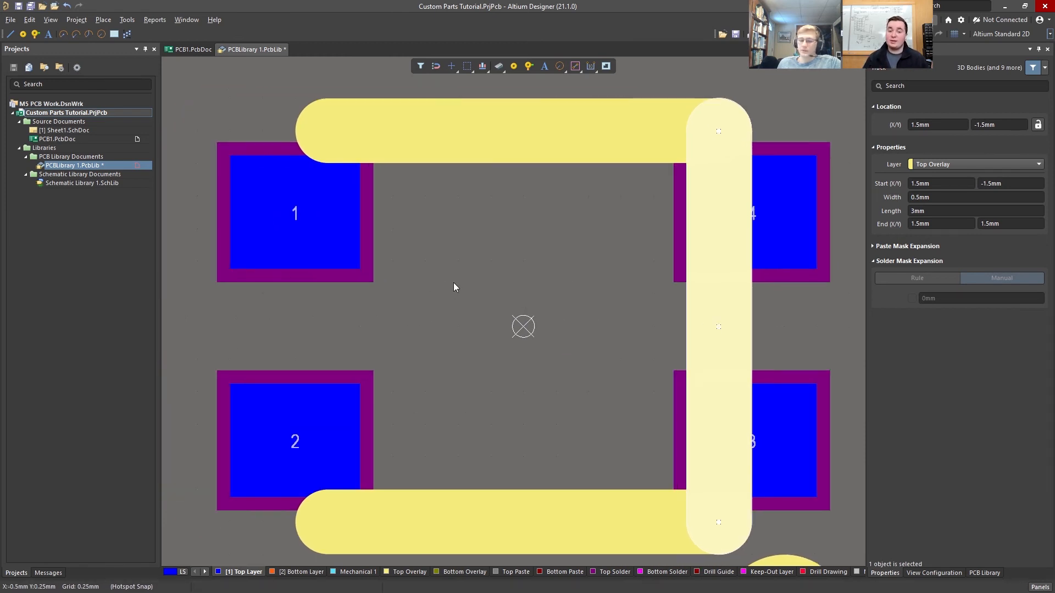
{"action": "left_click", "coordinate": [453, 283]}
{"action": "right_click_drag", "start_coordinate": [547, 275], "coordinate": [499, 263]}
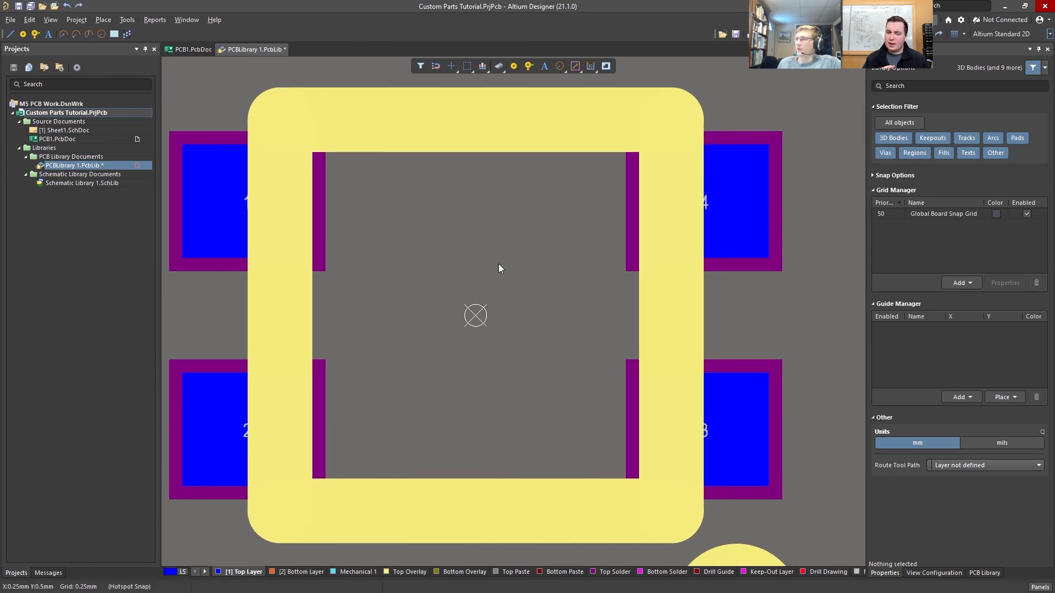
Chamfer the overlay outline's corners beside pads 4 and 3, each set back 0.5 mm along both edges.
{"action": "left_click", "coordinate": [605, 129]}
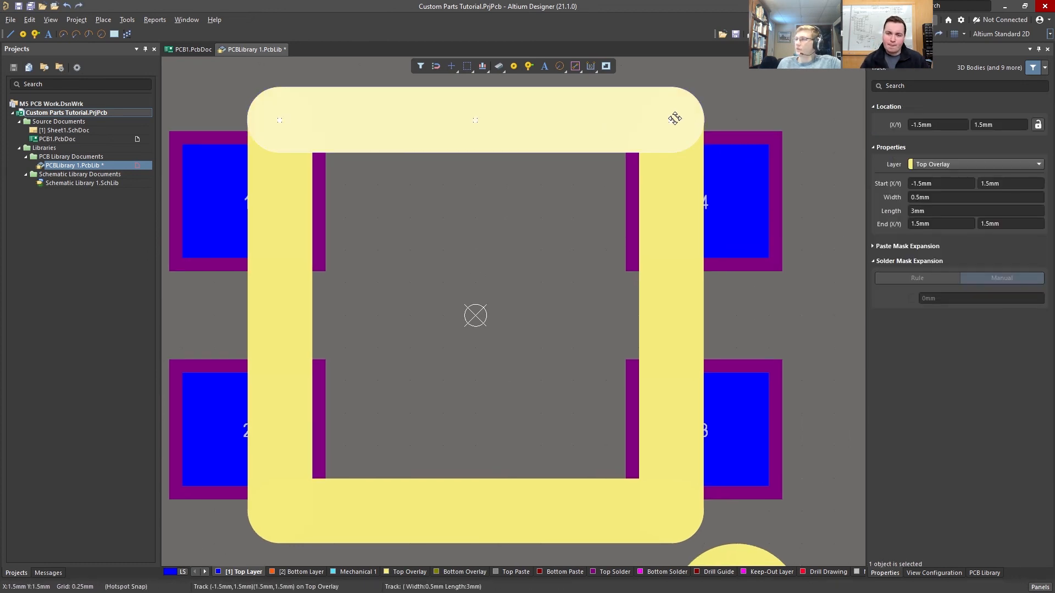
{"action": "left_click_drag", "start_coordinate": [671, 120], "coordinate": [646, 146]}
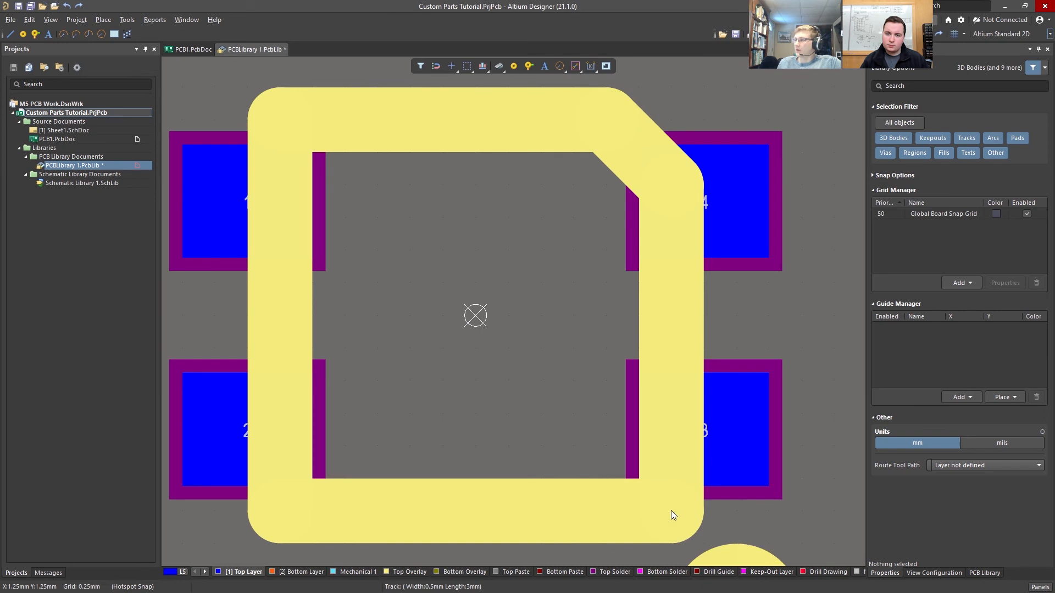
{"action": "left_click", "coordinate": [672, 511]}
{"action": "left_click_drag", "start_coordinate": [672, 511], "coordinate": [651, 500]}
Delete both diagonal chamfer segments beside pads 3 and 4 from the overlay outline.
{"action": "left_click", "coordinate": [651, 501]}
{"action": "left_click", "coordinate": [650, 131], "text": "shift"}
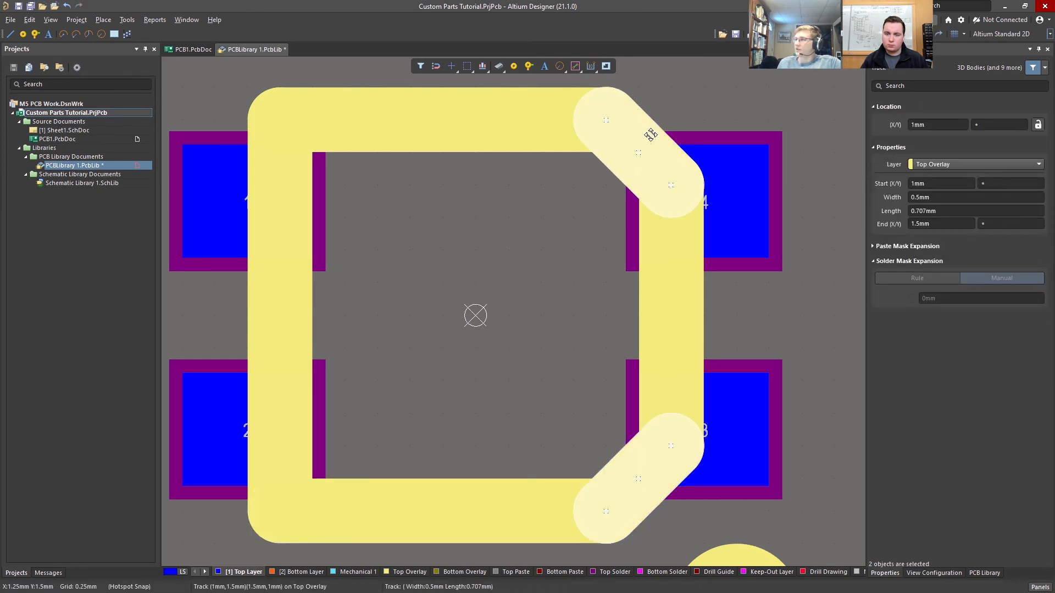
{"action": "key", "text": "Delete"}
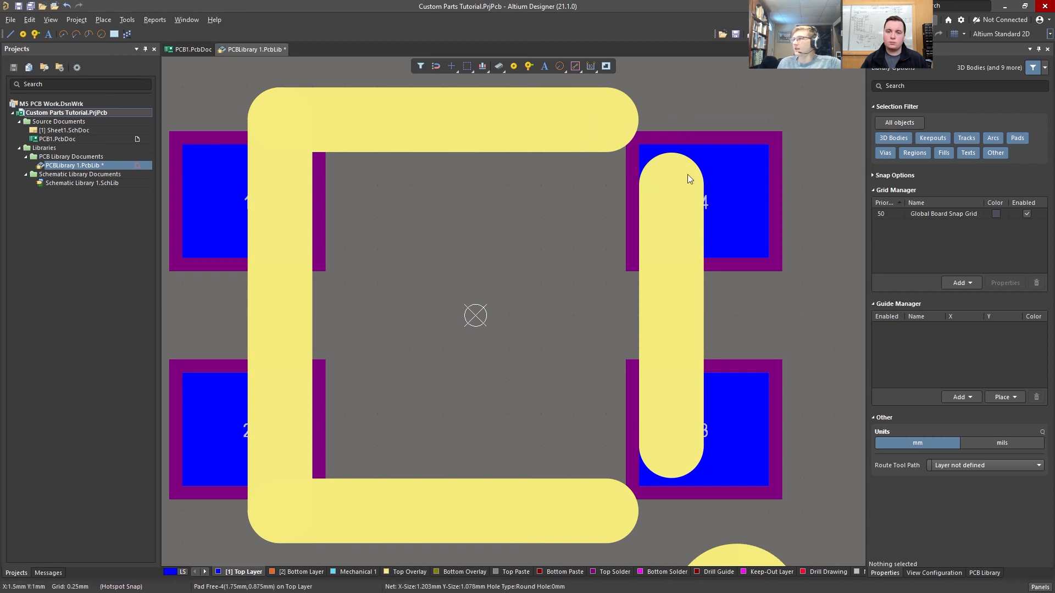
Shorten the overlay track across pads 3 and 4 from both ends to run from Y -0.25 mm to Y 0 mm.
{"action": "right_click_drag", "start_coordinate": [746, 217], "coordinate": [653, 194]}
{"action": "scroll", "coordinate": [553, 252], "scroll_direction": "up", "scroll_amount": 2, "text": "ctrl"}
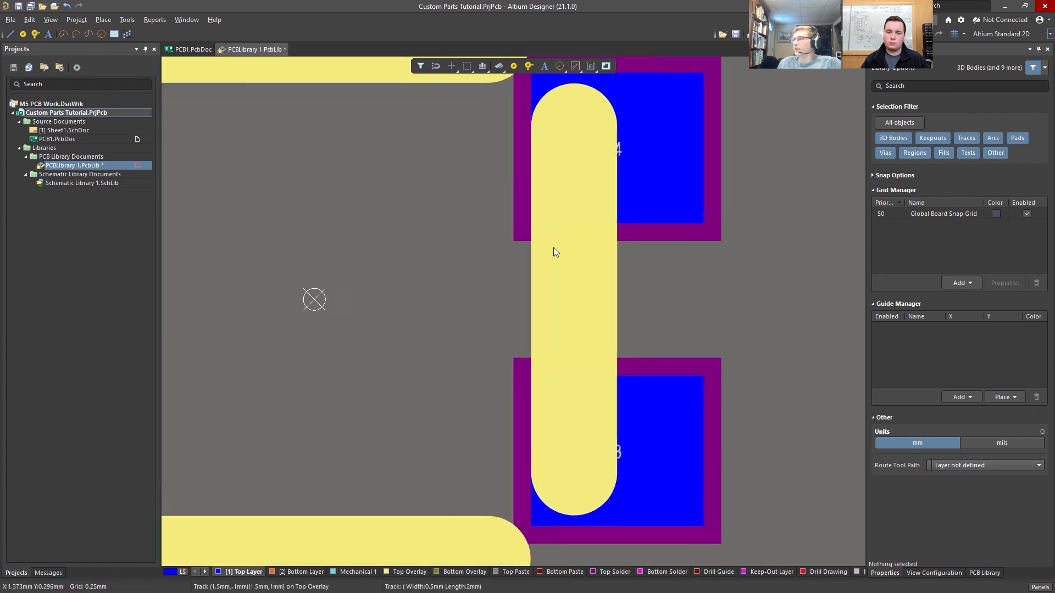
{"action": "scroll", "coordinate": [571, 330], "scroll_direction": "up", "scroll_amount": 1}
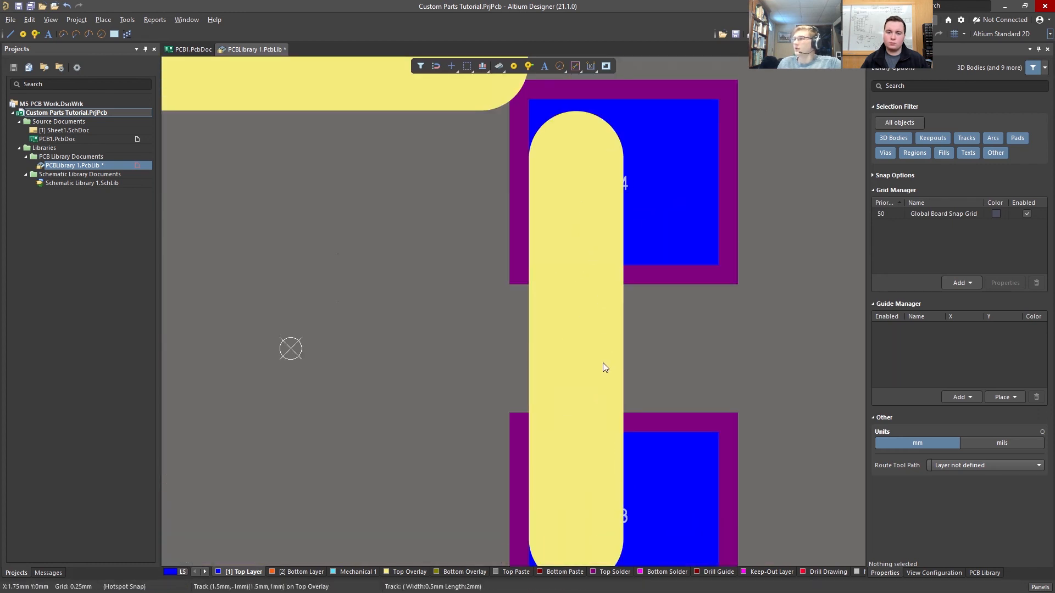
{"action": "left_click", "coordinate": [604, 181]}
{"action": "left_click_drag", "start_coordinate": [568, 222], "coordinate": [569, 329]}
{"action": "right_click_drag", "start_coordinate": [685, 324], "coordinate": [659, 243]}
{"action": "left_click_drag", "start_coordinate": [551, 450], "coordinate": [550, 282]}
{"action": "right_click_drag", "start_coordinate": [651, 279], "coordinate": [653, 307]}
{"action": "scroll", "coordinate": [556, 346], "scroll_direction": "up", "scroll_amount": 2, "text": "ctrl"}
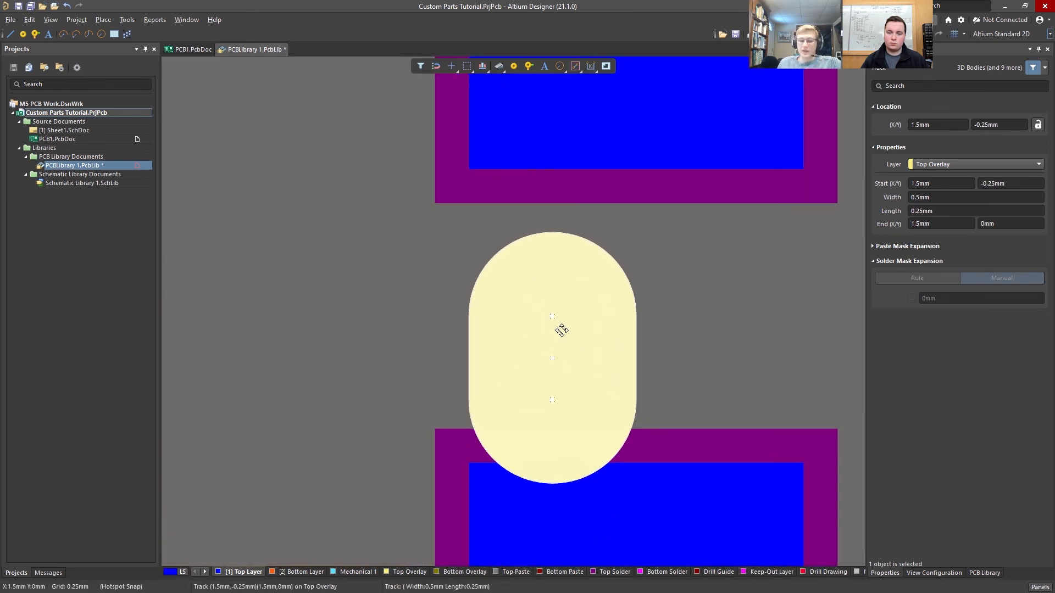
Set the snap grid to 0.025 mm and adjust the short overlay track's ends to Y -0.05 mm and 0.05 mm.
{"action": "key", "text": "g"}
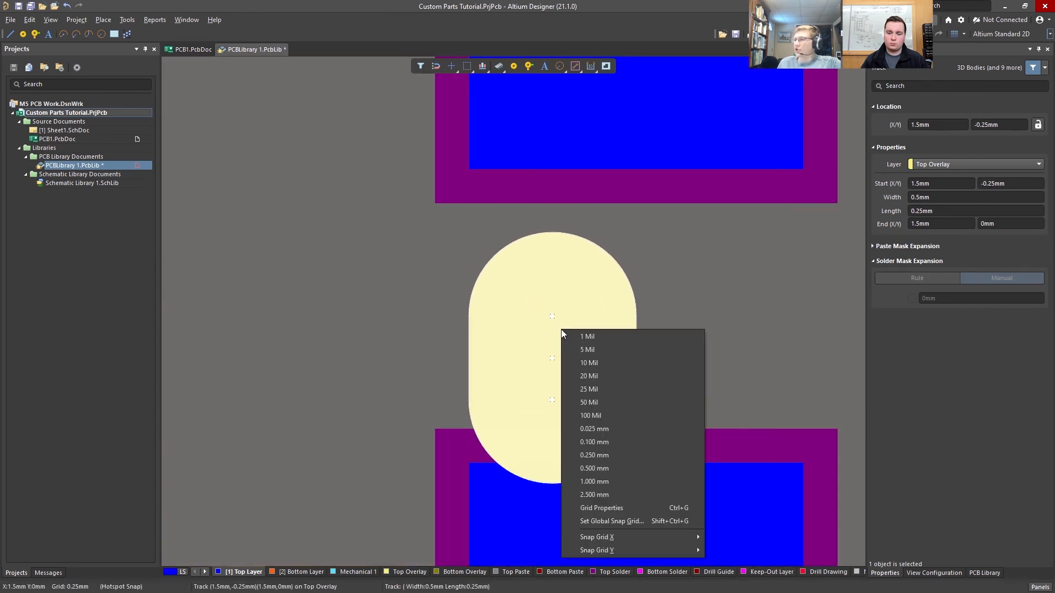
{"action": "left_click", "coordinate": [603, 429]}
{"action": "left_click_drag", "start_coordinate": [552, 314], "coordinate": [554, 300]}
{"action": "left_click_drag", "start_coordinate": [552, 399], "coordinate": [551, 332]}
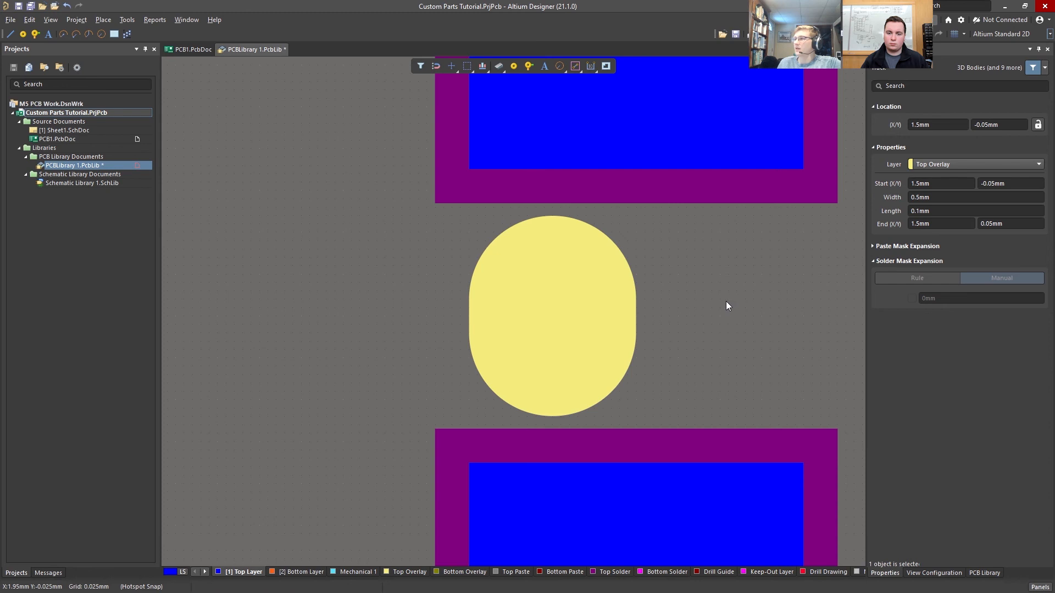
{"action": "left_click", "coordinate": [716, 315]}
Shorten the overlay track between pads 3 and 4 further so its ends sit at Y -0.025 mm and 0.025 mm.
{"action": "scroll", "coordinate": [713, 274], "scroll_direction": "down", "scroll_amount": 10, "text": "ctrl"}
{"action": "right_click_drag", "start_coordinate": [513, 282], "coordinate": [474, 237]}
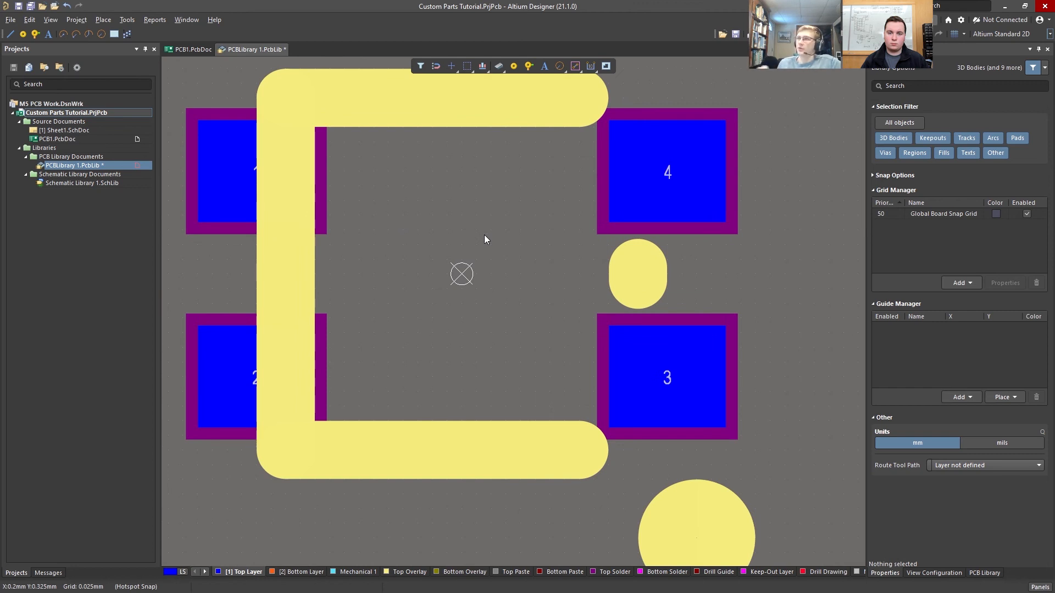
{"action": "right_click_drag", "start_coordinate": [641, 217], "coordinate": [607, 275]}
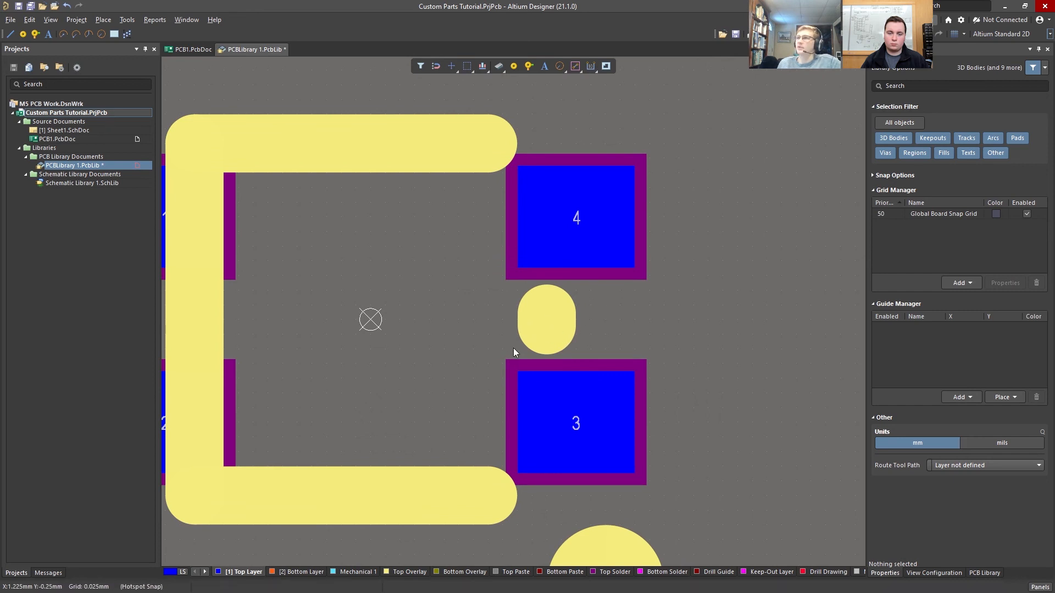
{"action": "scroll", "coordinate": [557, 325], "scroll_direction": "up", "scroll_amount": 6, "text": "ctrl"}
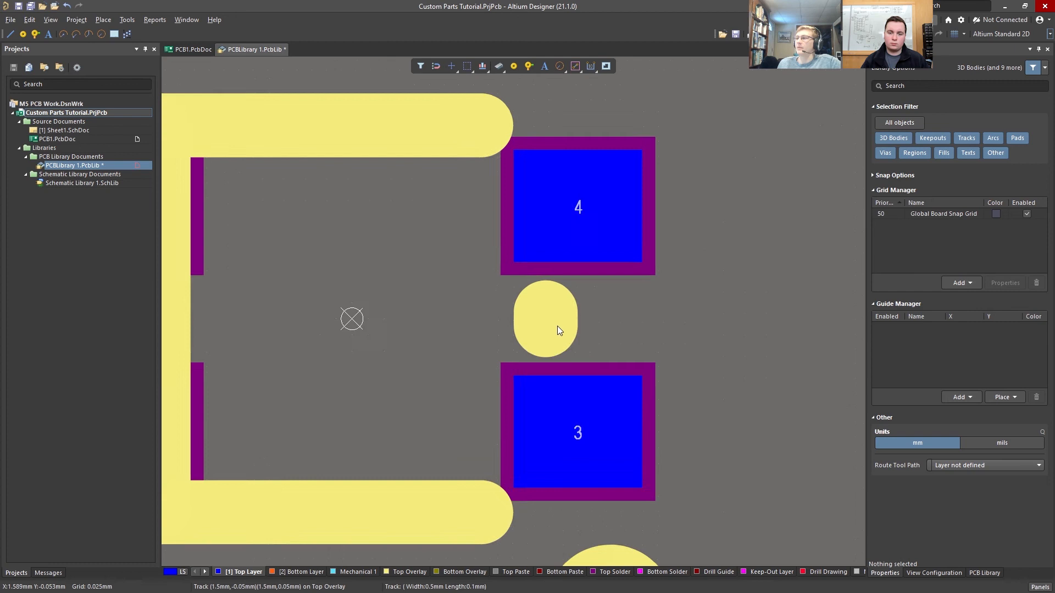
{"action": "left_click", "coordinate": [550, 315]}
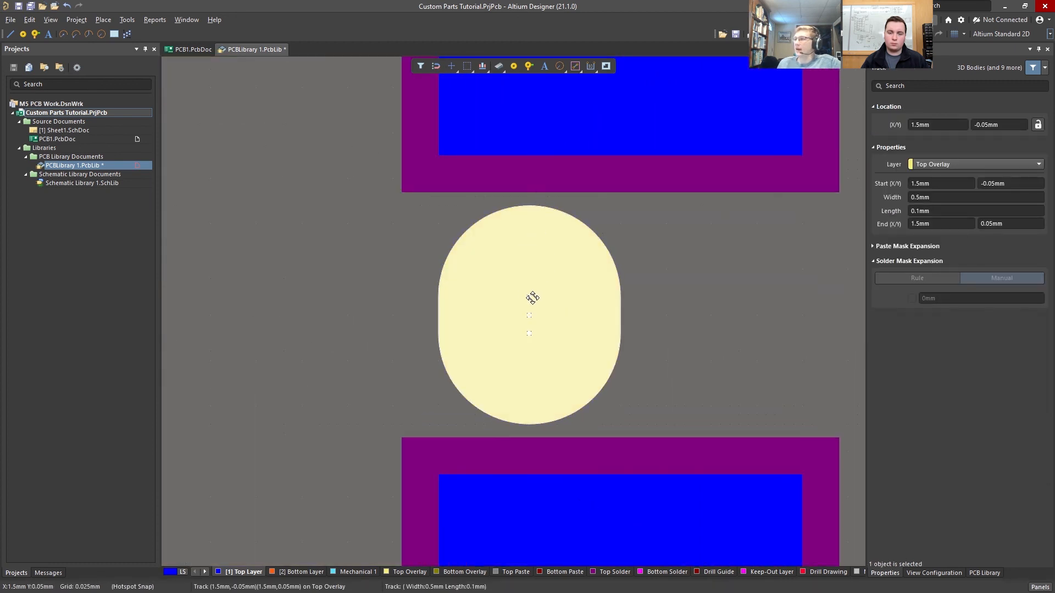
{"action": "scroll", "coordinate": [533, 295], "scroll_direction": "up", "scroll_amount": 3, "text": "ctrl"}
{"action": "left_click_drag", "start_coordinate": [529, 290], "coordinate": [529, 308]}
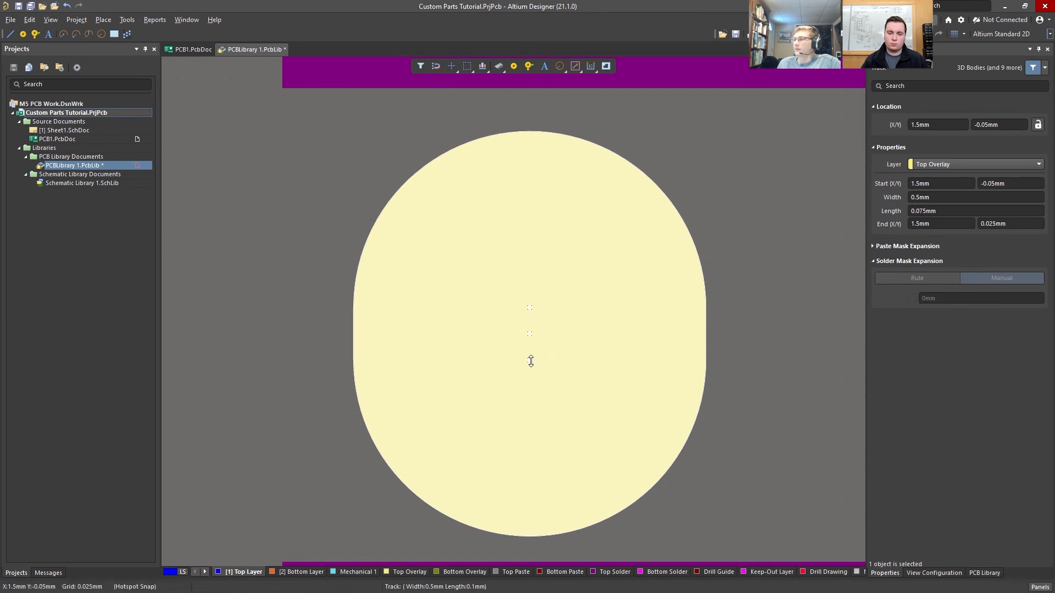
{"action": "left_click_drag", "start_coordinate": [529, 358], "coordinate": [530, 342]}
{"action": "left_click", "coordinate": [806, 351]}
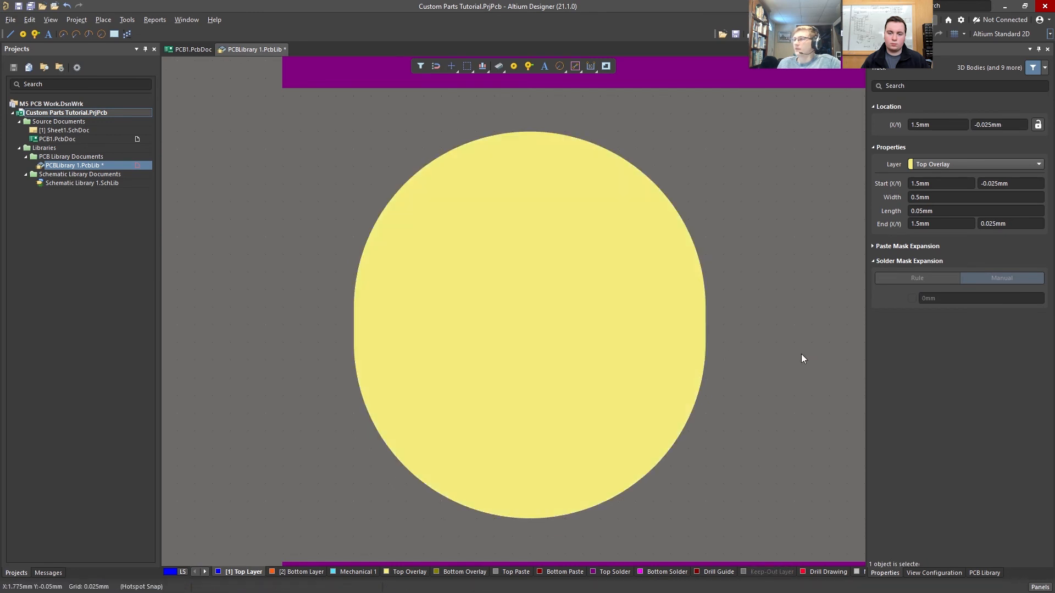
Delete the 3 mm overlay edge crossing pads 1 and 2.
{"action": "scroll", "coordinate": [777, 344], "scroll_direction": "down", "scroll_amount": 3, "text": "ctrl"}
{"action": "scroll", "coordinate": [771, 346], "scroll_direction": "down", "scroll_amount": 3, "text": "ctrl"}
{"action": "right_click_drag", "start_coordinate": [561, 379], "coordinate": [567, 351]}
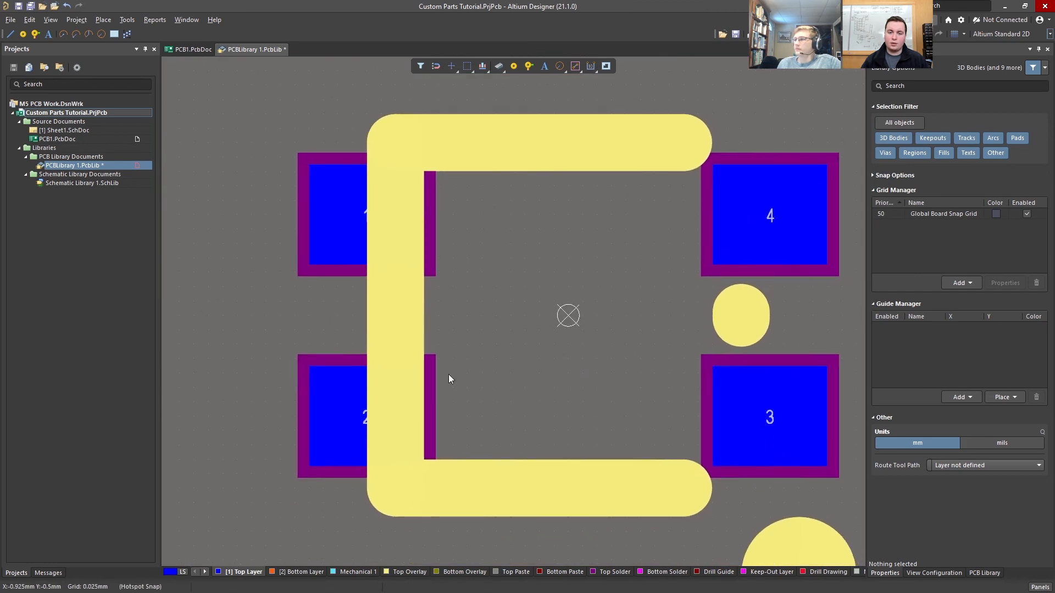
{"action": "scroll", "coordinate": [418, 358], "scroll_direction": "up", "scroll_amount": 1, "text": "ctrl"}
{"action": "left_click", "coordinate": [400, 337]}
{"action": "scroll", "coordinate": [454, 245], "scroll_direction": "up", "scroll_amount": 1}
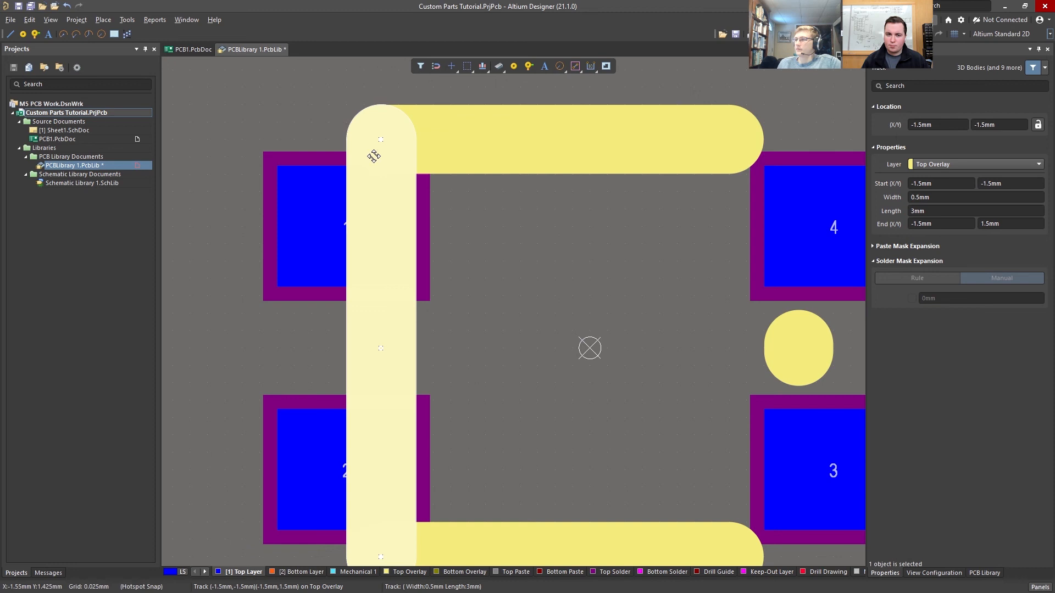
{"action": "scroll", "coordinate": [473, 296], "scroll_direction": "down", "scroll_amount": 1, "text": "ctrl"}
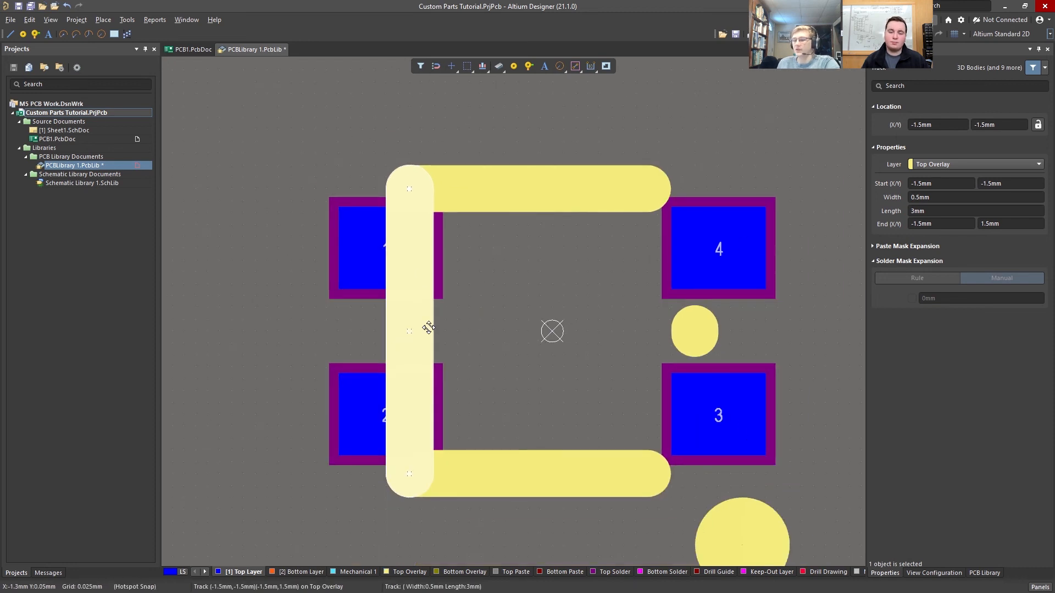
{"action": "key", "text": "Delete"}
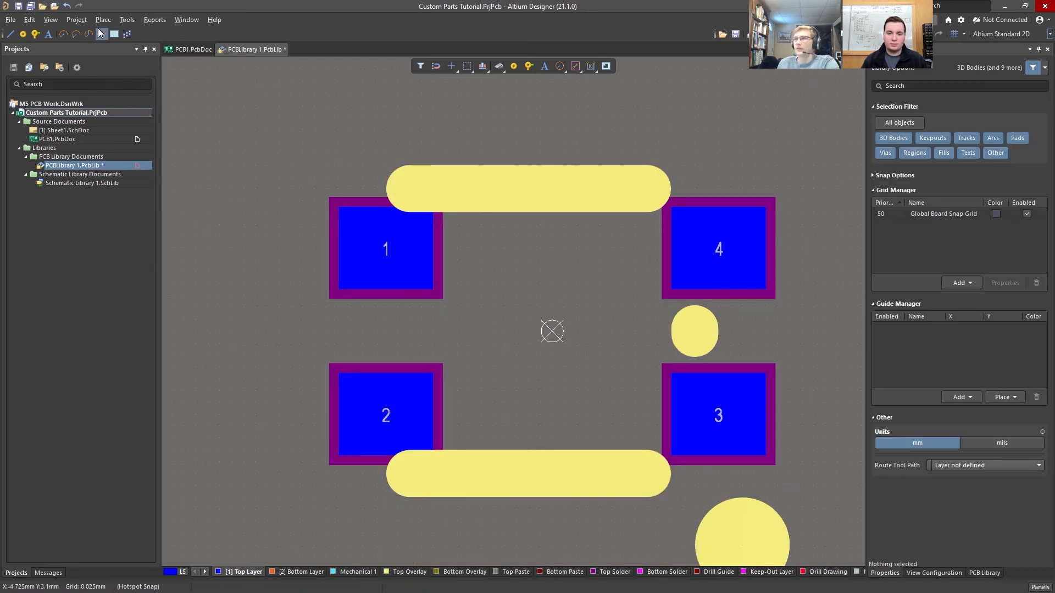
{"action": "left_click", "coordinate": [77, 19]}
{"action": "mouse_move", "coordinate": [137, 24]}
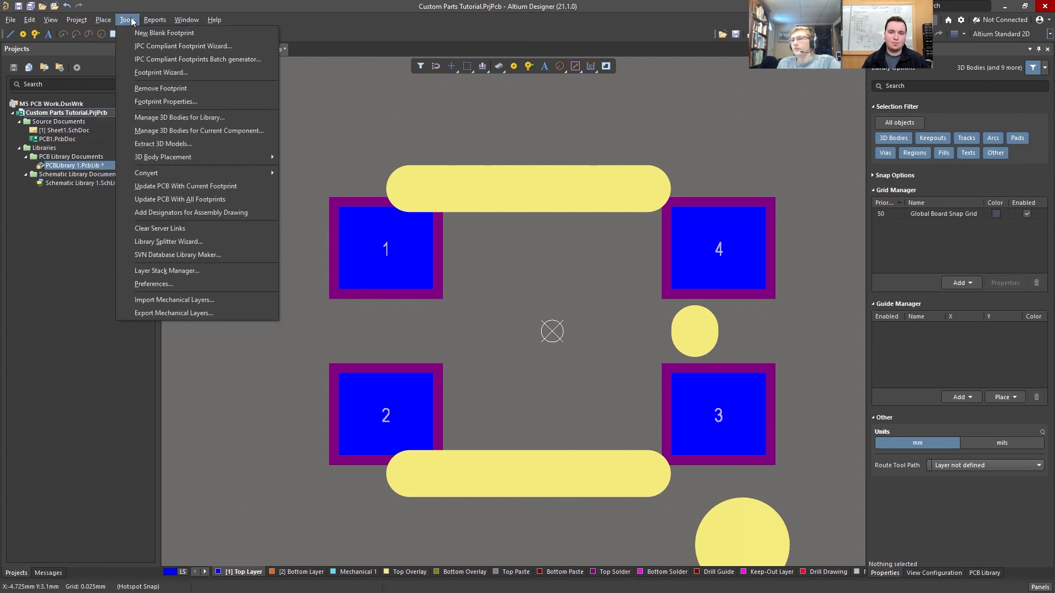
{"action": "left_click", "coordinate": [445, 91]}
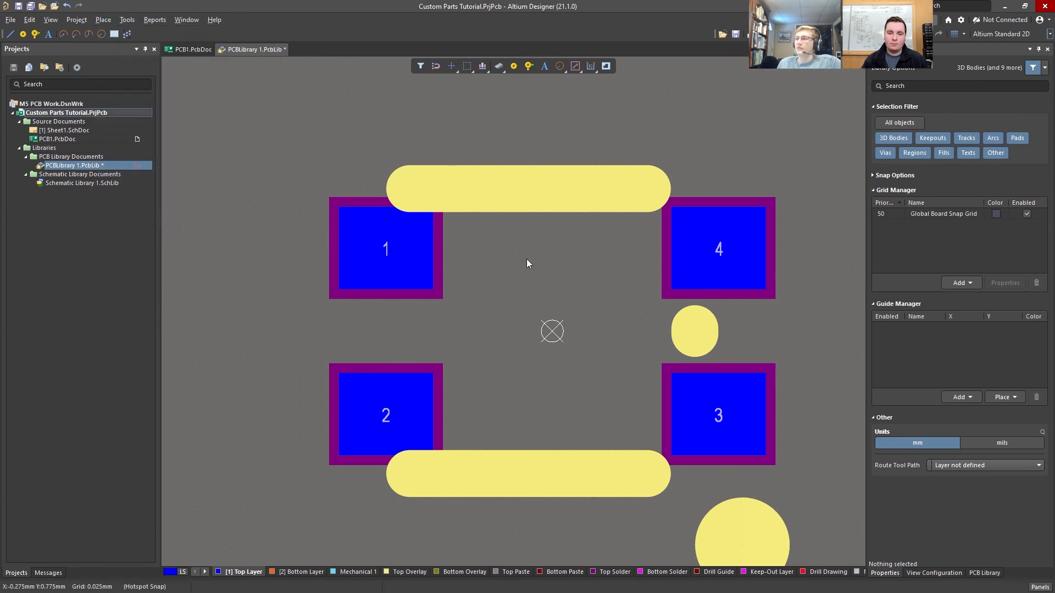
Copy the short overlay track between pads 3 and 4 from its midpoint and paste a duplicate directly over it.
{"action": "right_click_drag", "start_coordinate": [526, 258], "coordinate": [475, 213]}
{"action": "left_click", "coordinate": [656, 290]}
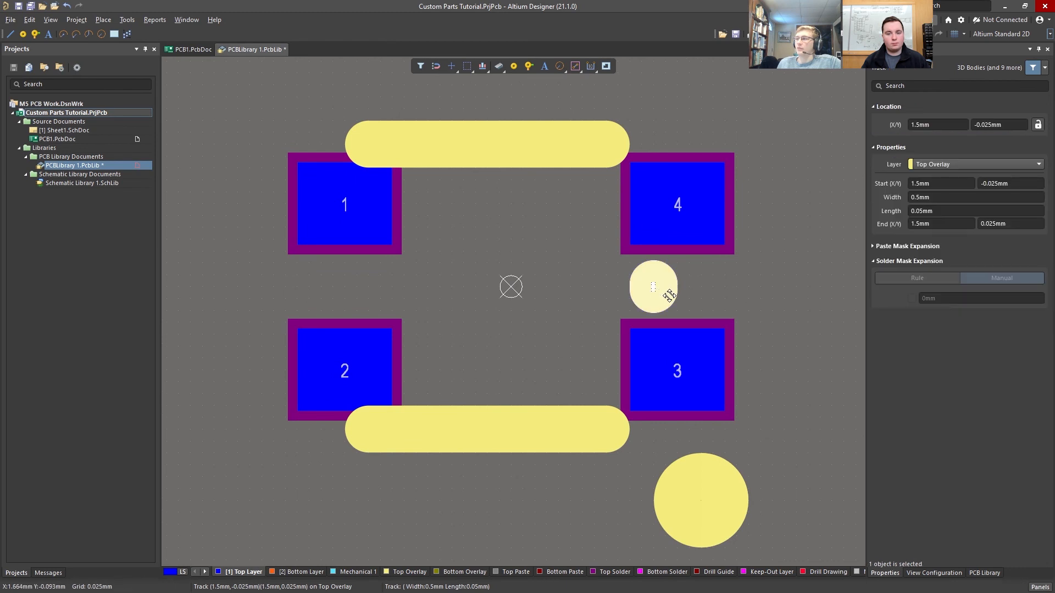
{"action": "scroll", "coordinate": [667, 294], "scroll_direction": "up", "scroll_amount": 4, "text": "ctrl"}
{"action": "scroll", "coordinate": [661, 294], "scroll_direction": "up", "scroll_amount": 2, "text": "ctrl"}
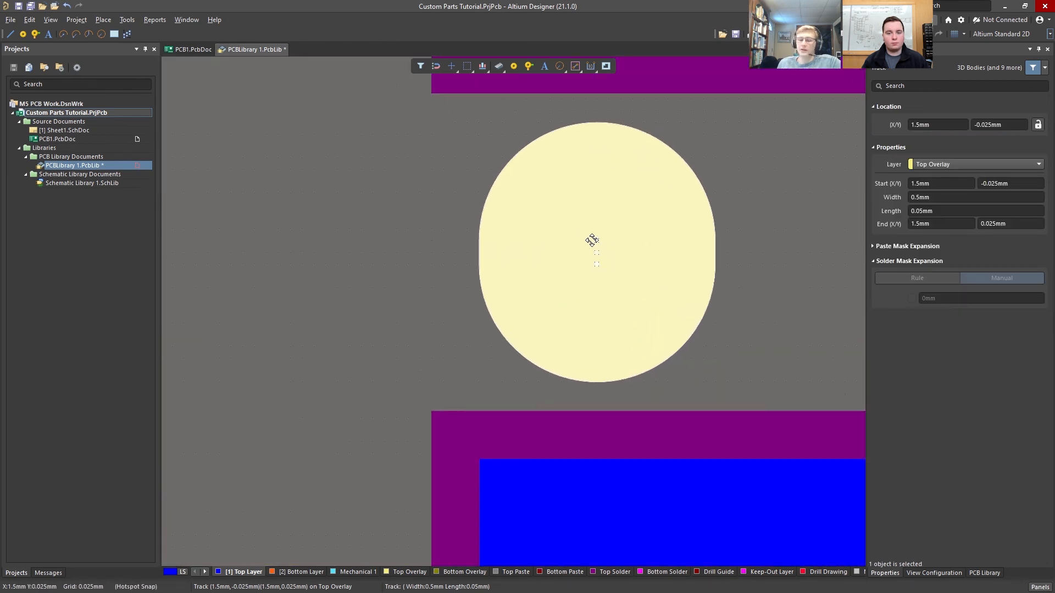
{"action": "key", "text": "ctrl+c"}
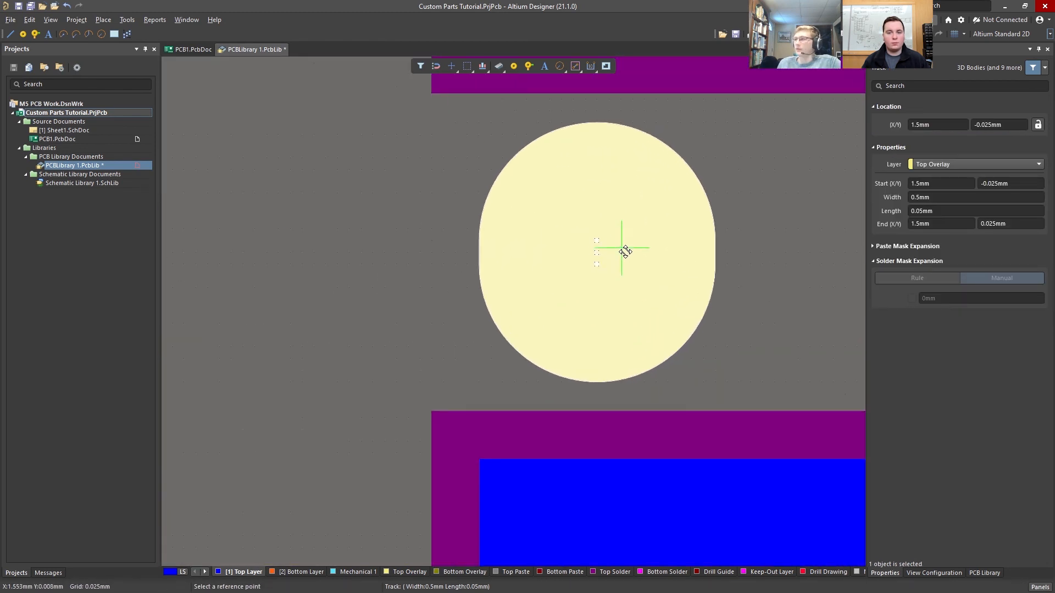
{"action": "left_click", "coordinate": [597, 253]}
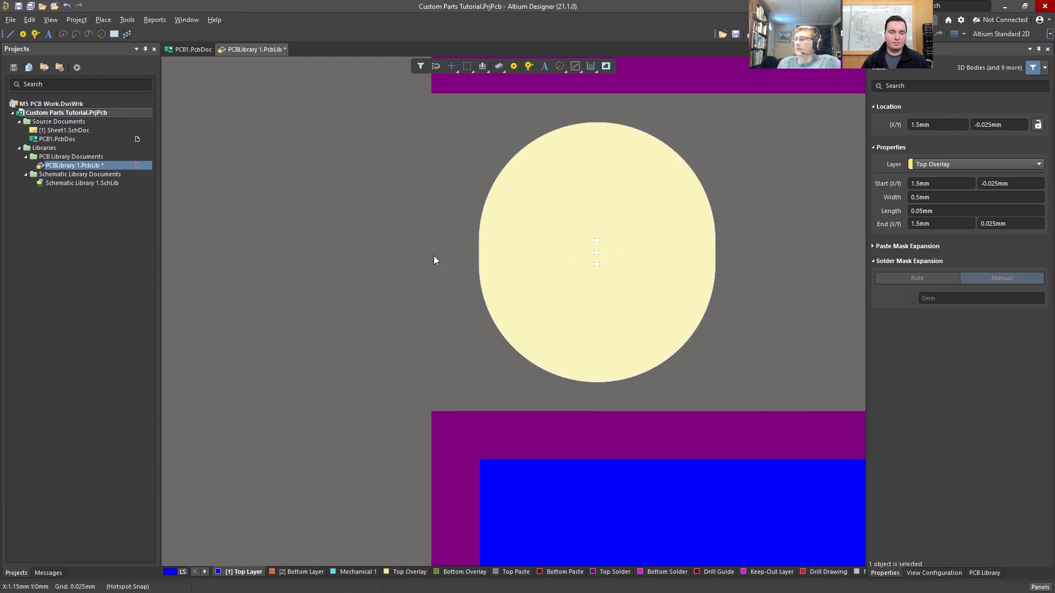
{"action": "scroll", "coordinate": [604, 255], "scroll_direction": "up", "scroll_amount": 3, "text": "ctrl"}
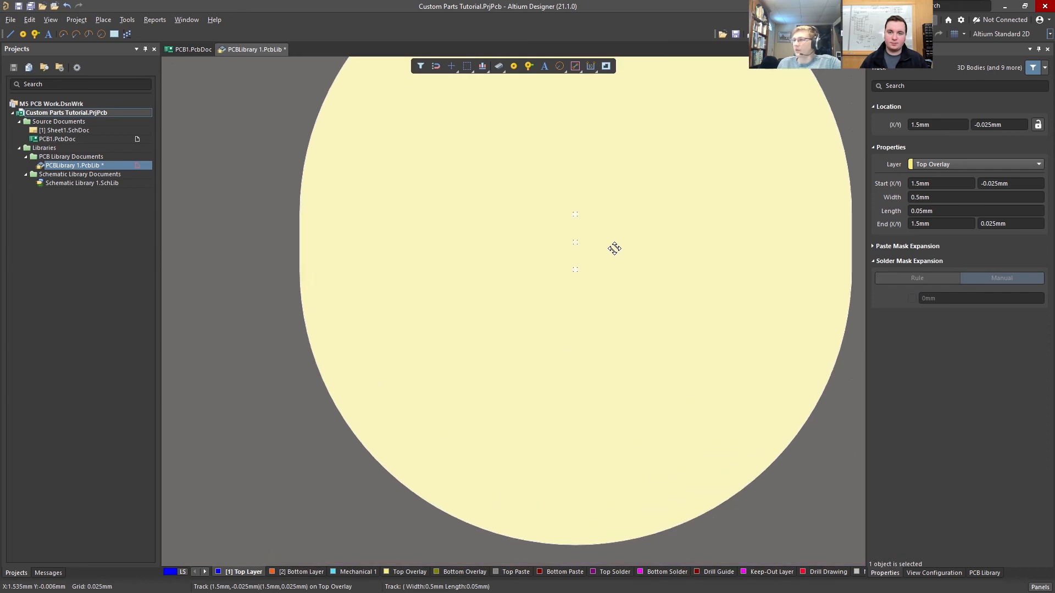
{"action": "key", "text": "ctrl+v"}
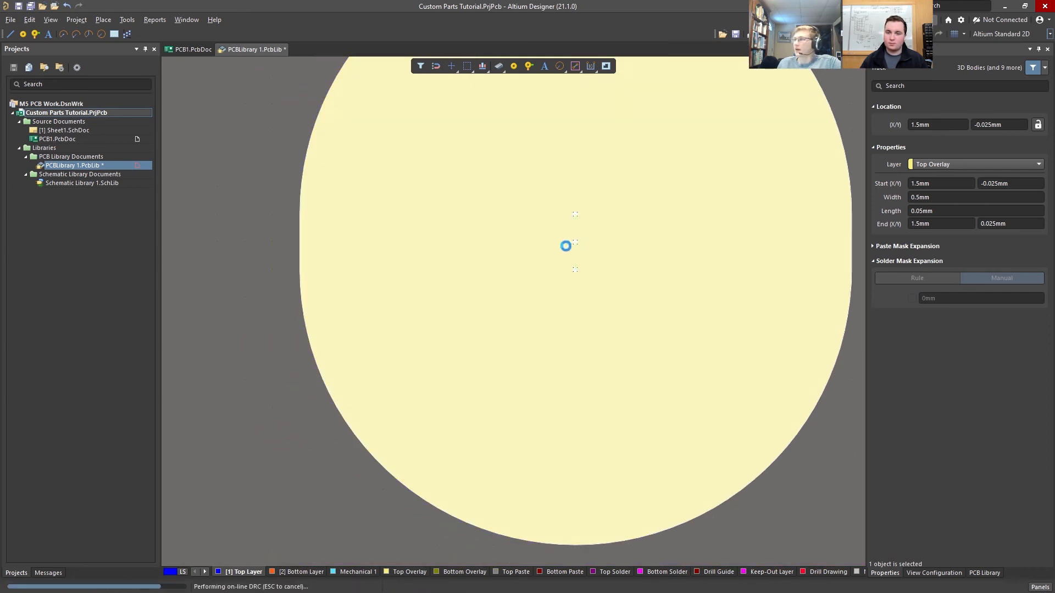
Set the duplicated short track's start X and end X to -1.5 mm, placing it between pads 1 and 2.
{"action": "left_click", "coordinate": [923, 184]}
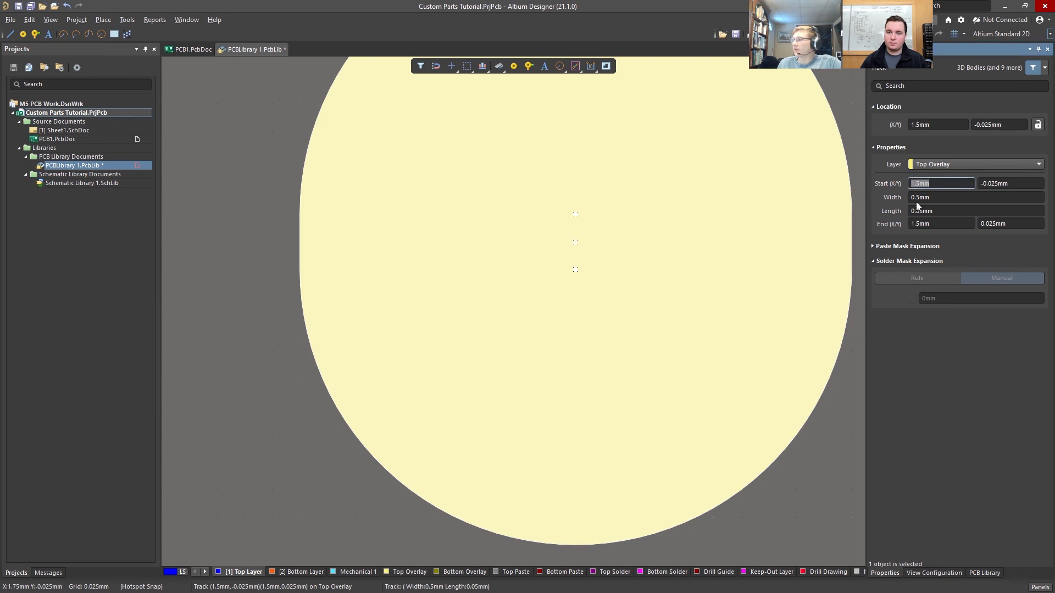
{"action": "type", "text": "-"}
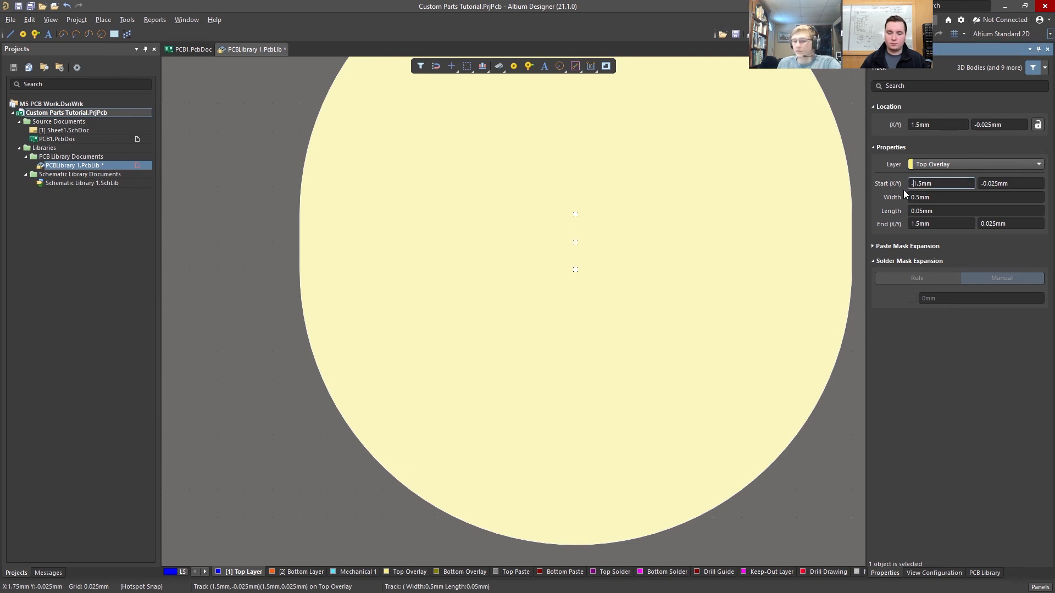
{"action": "key", "text": "Return"}
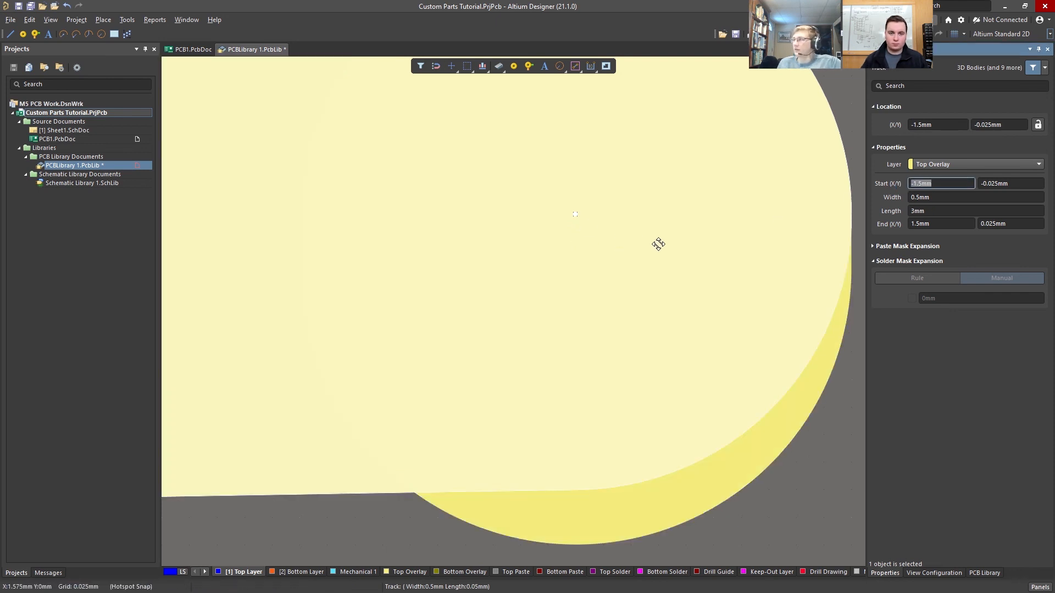
{"action": "left_click", "coordinate": [910, 223]}
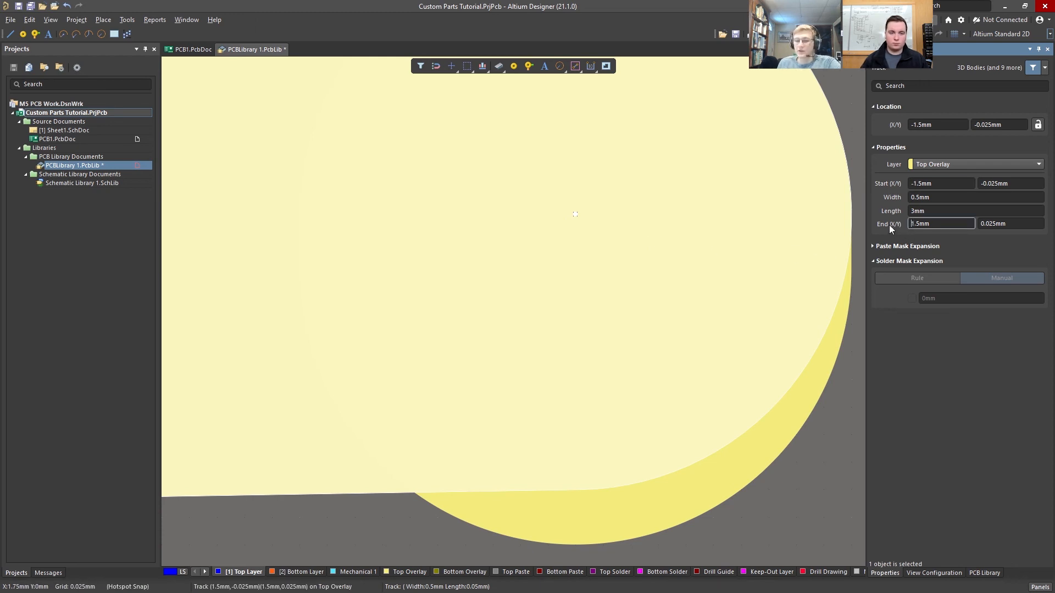
{"action": "type", "text": "-"}
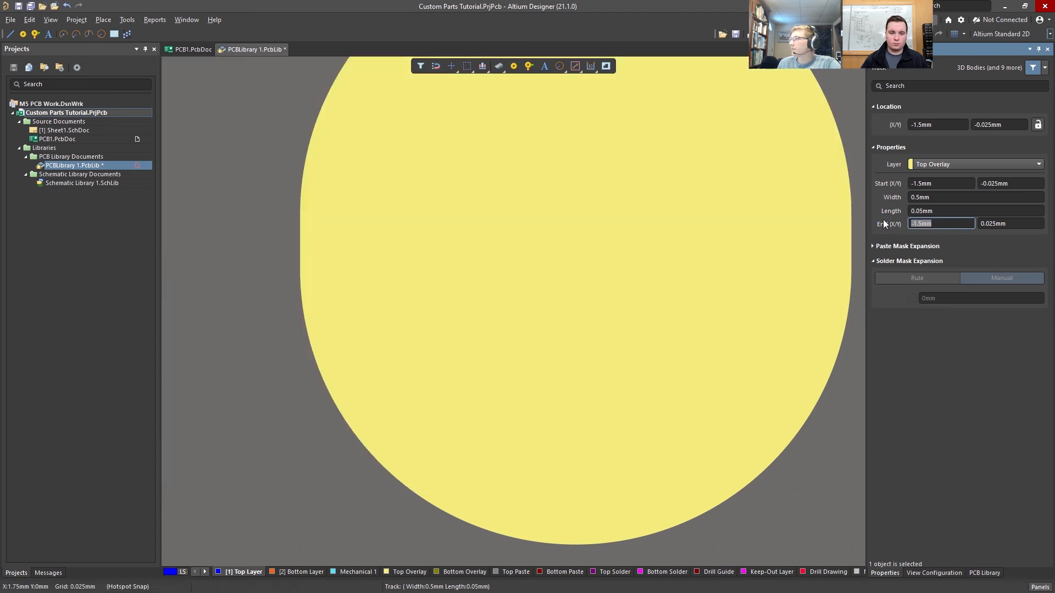
Shorten the overlay track along pads 2 and 3 from both ends to run from X -0.825 mm to X 0.825 mm.
{"action": "scroll", "coordinate": [708, 219], "scroll_direction": "down", "scroll_amount": 6, "text": "ctrl"}
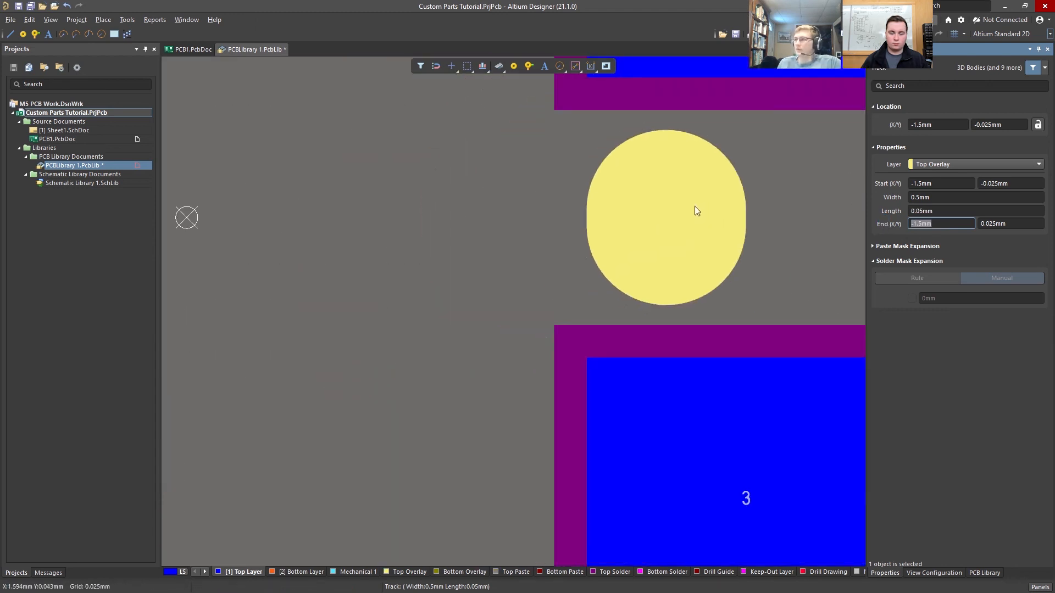
{"action": "scroll", "coordinate": [684, 220], "scroll_direction": "down", "scroll_amount": 2, "text": "ctrl"}
{"action": "right_click_drag", "start_coordinate": [397, 261], "coordinate": [462, 283]}
{"action": "left_click", "coordinate": [610, 259]}
{"action": "right_click_drag", "start_coordinate": [560, 257], "coordinate": [390, 149]}
{"action": "scroll", "coordinate": [551, 370], "scroll_direction": "up", "scroll_amount": 3, "text": "ctrl"}
{"action": "left_click", "coordinate": [593, 365]}
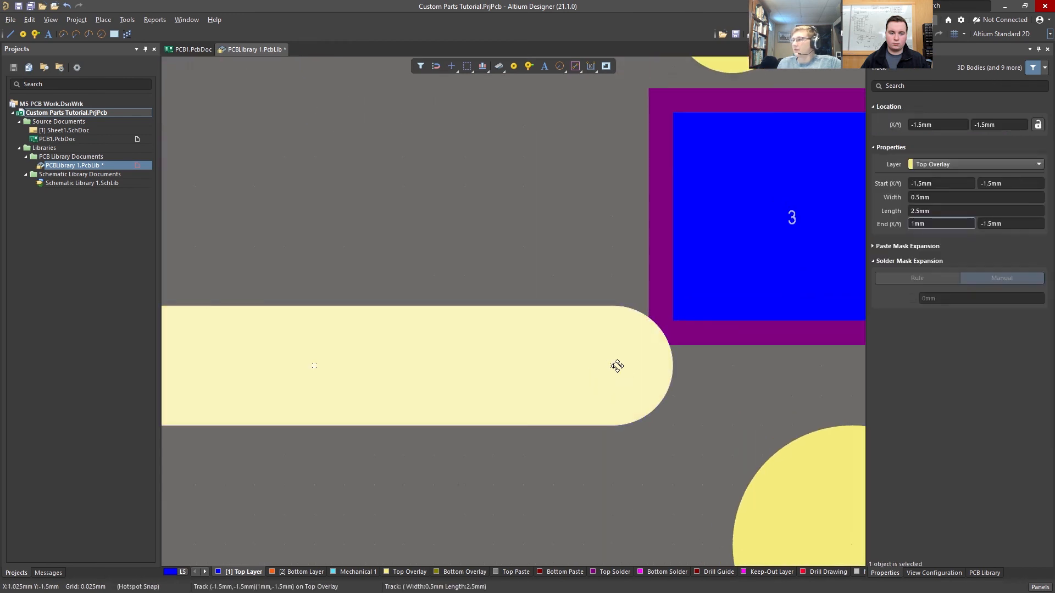
{"action": "left_click_drag", "start_coordinate": [614, 365], "coordinate": [569, 365]}
{"action": "right_click_drag", "start_coordinate": [308, 217], "coordinate": [706, 201]}
{"action": "left_click_drag", "start_coordinate": [394, 349], "coordinate": [552, 351]}
Delete the 2.5 mm overlay track crossing pads 1 and 4.
{"action": "scroll", "coordinate": [481, 351], "scroll_direction": "down", "scroll_amount": 6, "text": "ctrl"}
{"action": "right_click_drag", "start_coordinate": [503, 249], "coordinate": [430, 416]}
{"action": "scroll", "coordinate": [596, 254], "scroll_direction": "up", "scroll_amount": 4, "text": "ctrl"}
{"action": "scroll", "coordinate": [596, 254], "scroll_direction": "down", "scroll_amount": 4, "text": "ctrl"}
{"action": "left_click", "coordinate": [513, 258]}
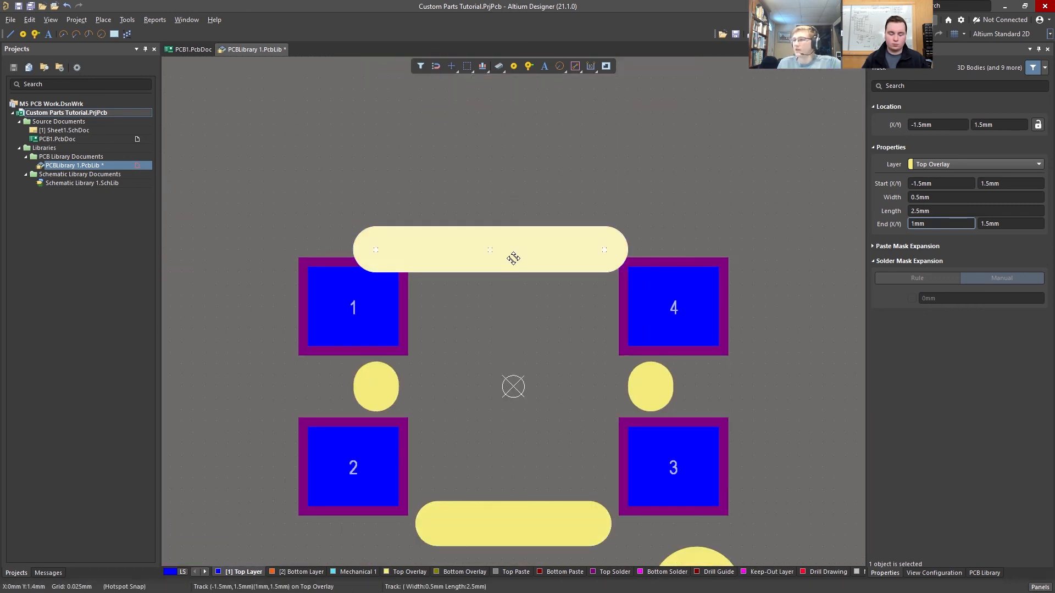
{"action": "key", "text": "Delete"}
Copy the shortened overlay track between pads 2 and 3 with its midpoint as the reference point.
{"action": "right_click_drag", "start_coordinate": [528, 463], "coordinate": [464, 330]}
{"action": "scroll", "coordinate": [512, 455], "scroll_direction": "up", "scroll_amount": 4, "text": "ctrl"}
{"action": "left_click", "coordinate": [469, 378]}
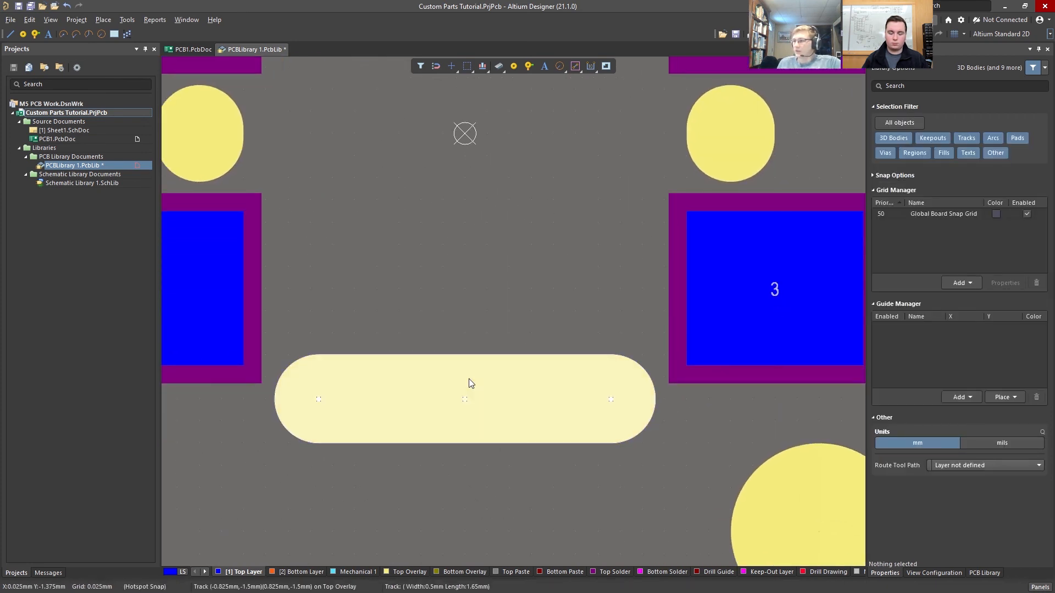
{"action": "key", "text": "ctrl+c"}
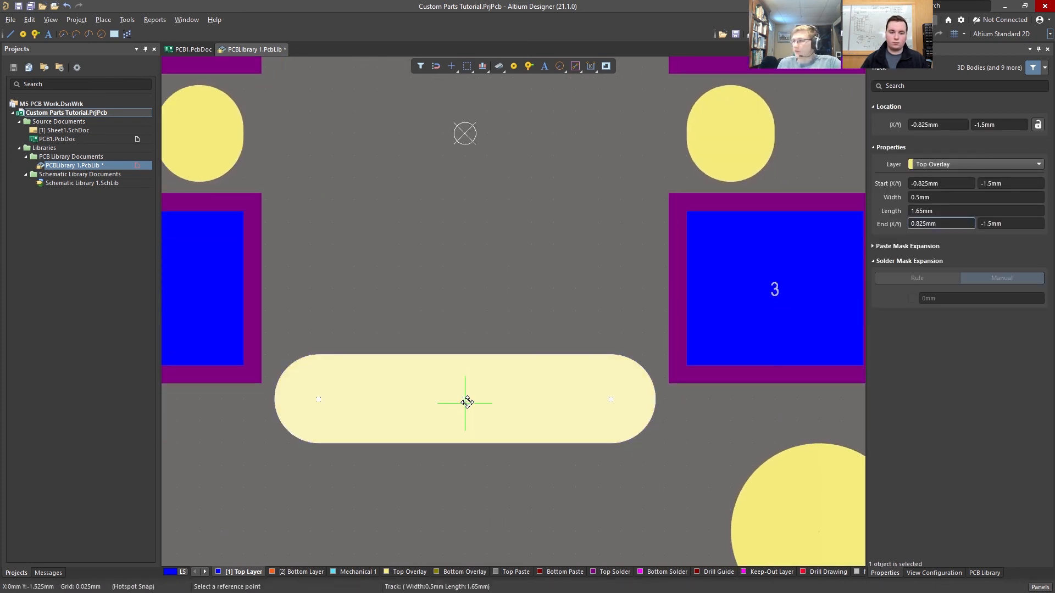
{"action": "scroll", "coordinate": [465, 399], "scroll_direction": "up", "scroll_amount": 3, "text": "ctrl"}
{"action": "left_click", "coordinate": [474, 388]}
{"action": "scroll", "coordinate": [384, 216], "scroll_direction": "down", "scroll_amount": 5, "text": "ctrl"}
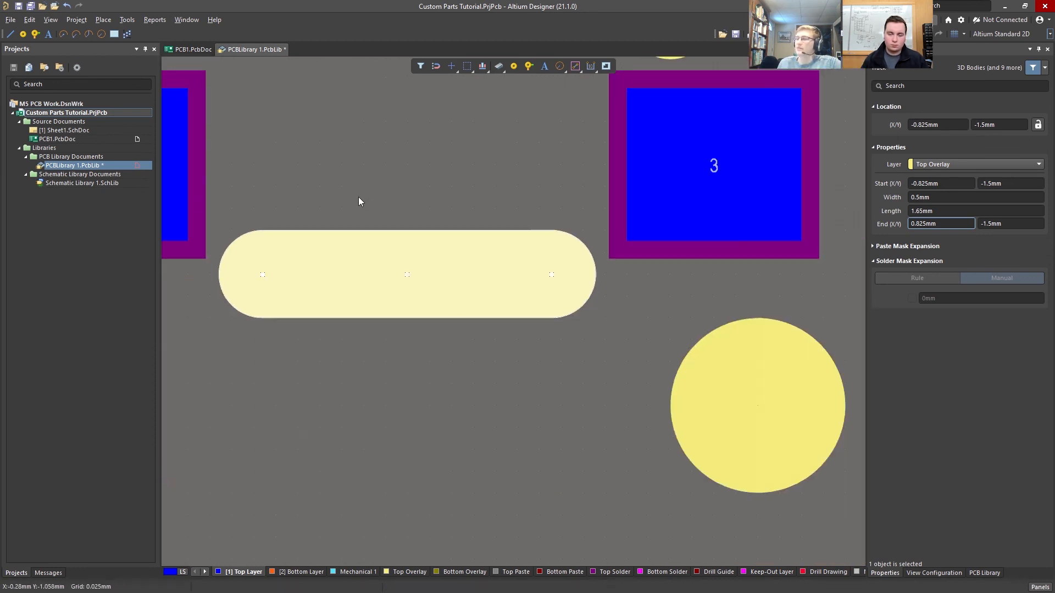
{"action": "right_click_drag", "start_coordinate": [358, 200], "coordinate": [407, 229]}
{"action": "scroll", "coordinate": [480, 332], "scroll_direction": "up", "scroll_amount": 3, "text": "ctrl"}
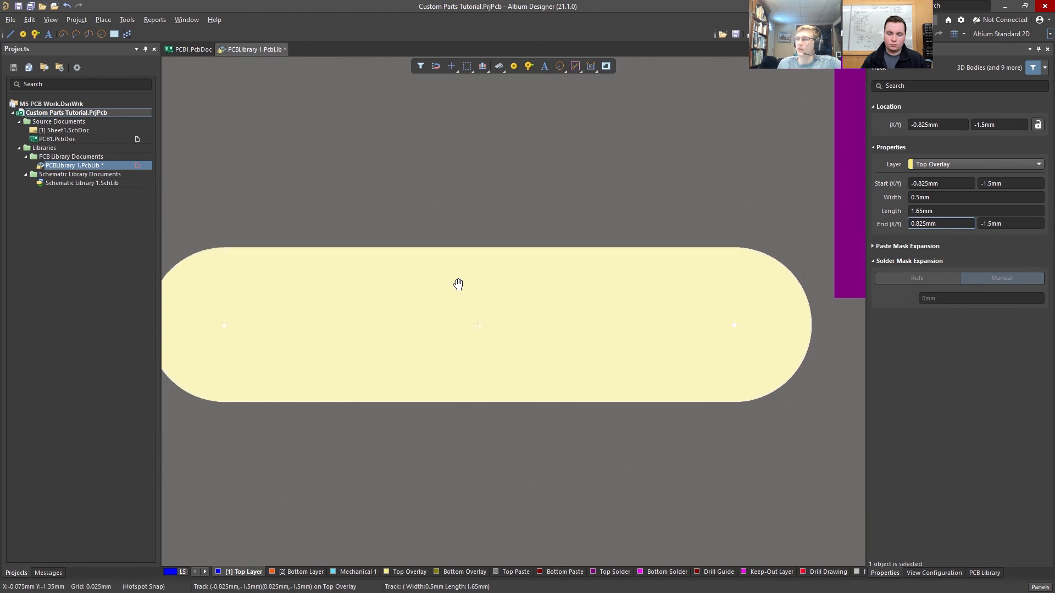
{"action": "key", "text": "ctrl+c"}
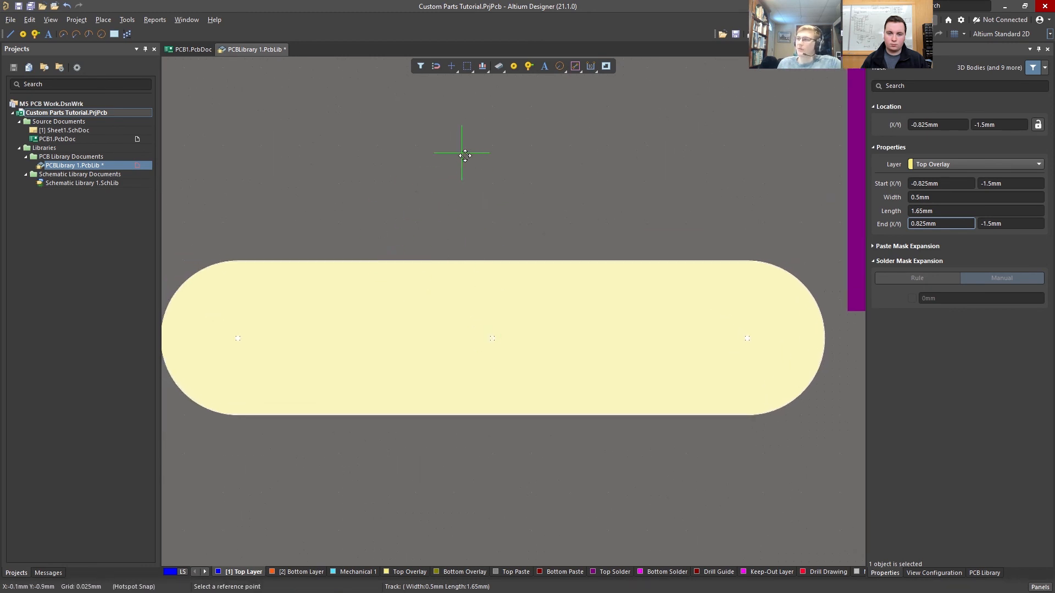
{"action": "left_click", "coordinate": [493, 338]}
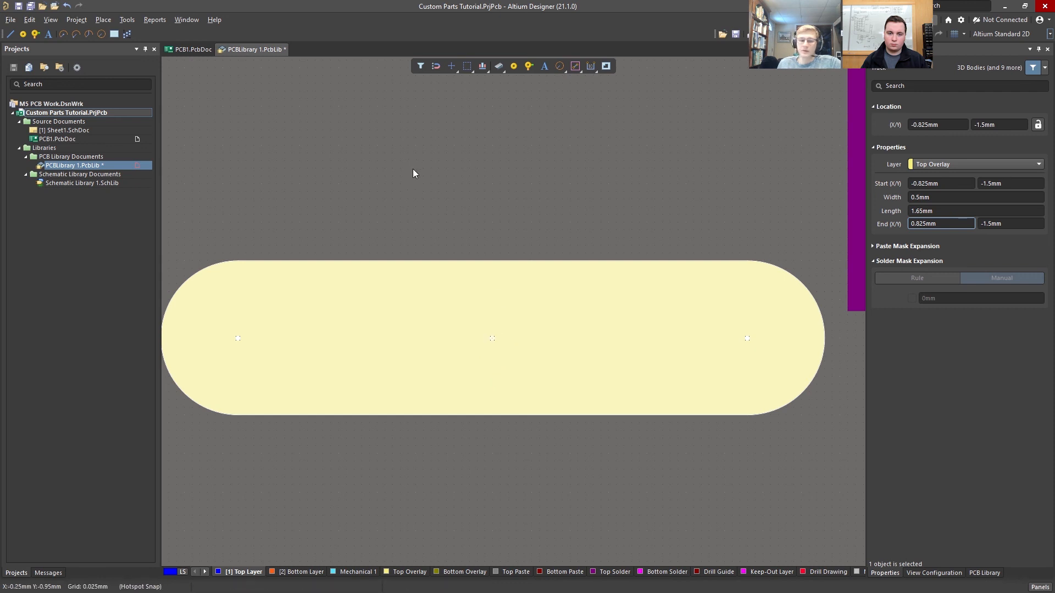
{"action": "key", "text": "ctrl+v"}
{"action": "key", "text": "Escape"}
{"action": "key", "text": "ctrl+c"}
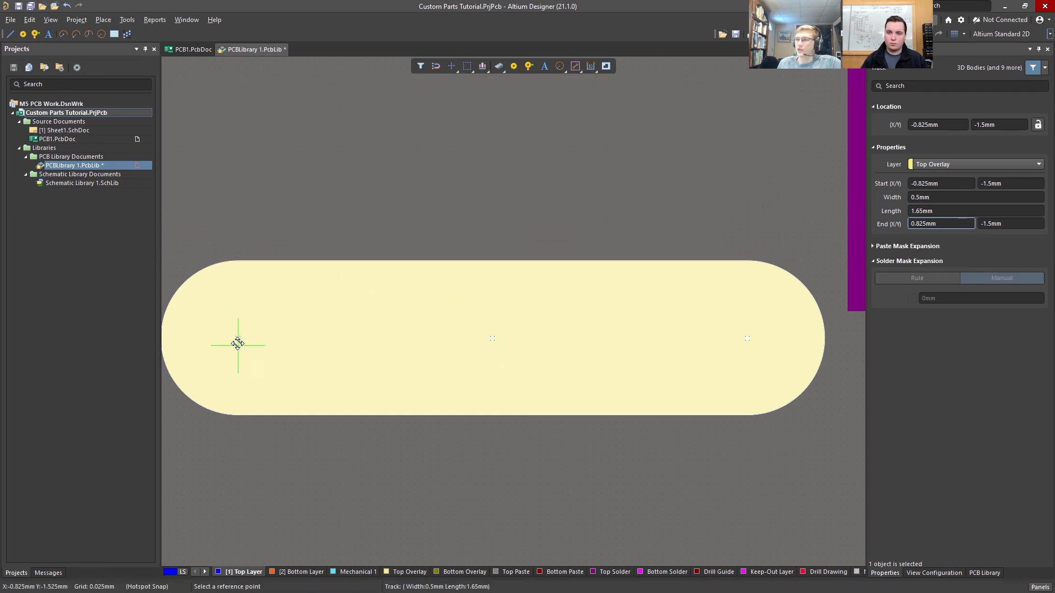
{"action": "left_click", "coordinate": [238, 337]}
{"action": "key", "text": "ctrl+v"}
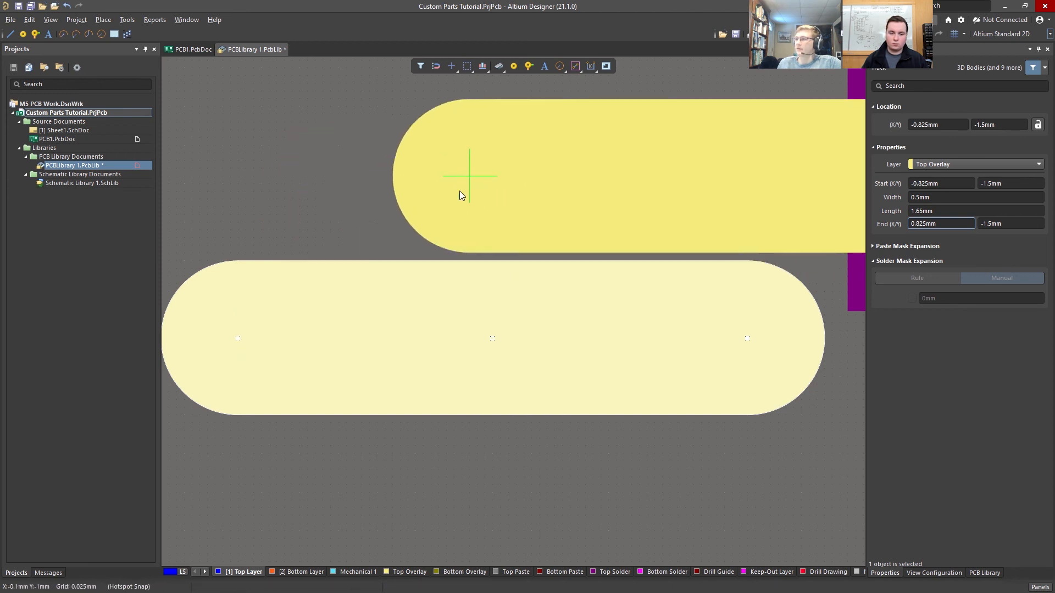
{"action": "key", "text": "Escape"}
Copy the selected 1.65 mm overlay track again from its midpoint and paste a duplicate exactly over it.
{"action": "key", "text": "ctrl+c"}
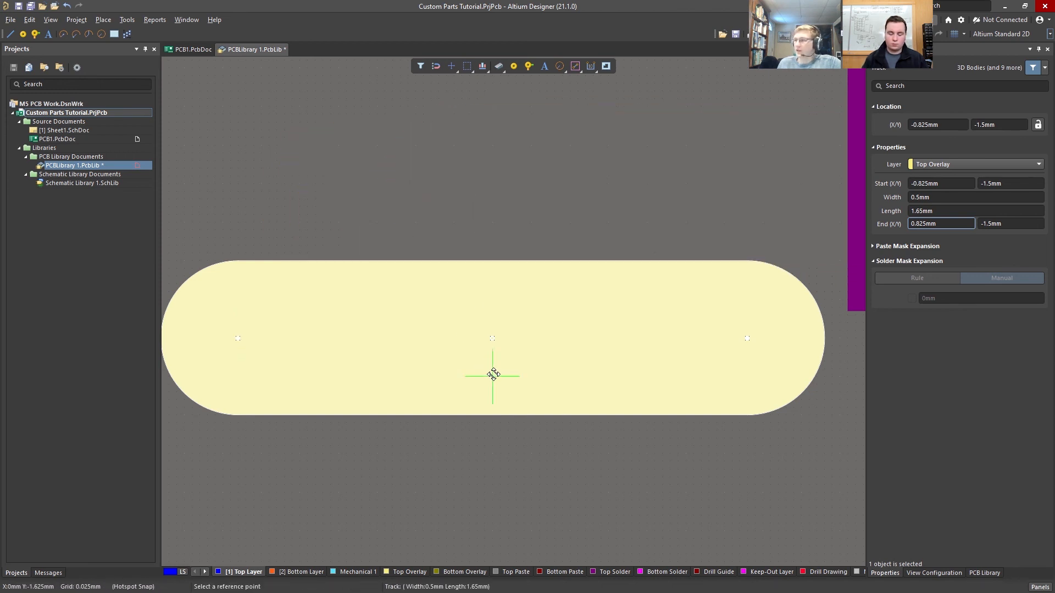
{"action": "left_click", "coordinate": [494, 340]}
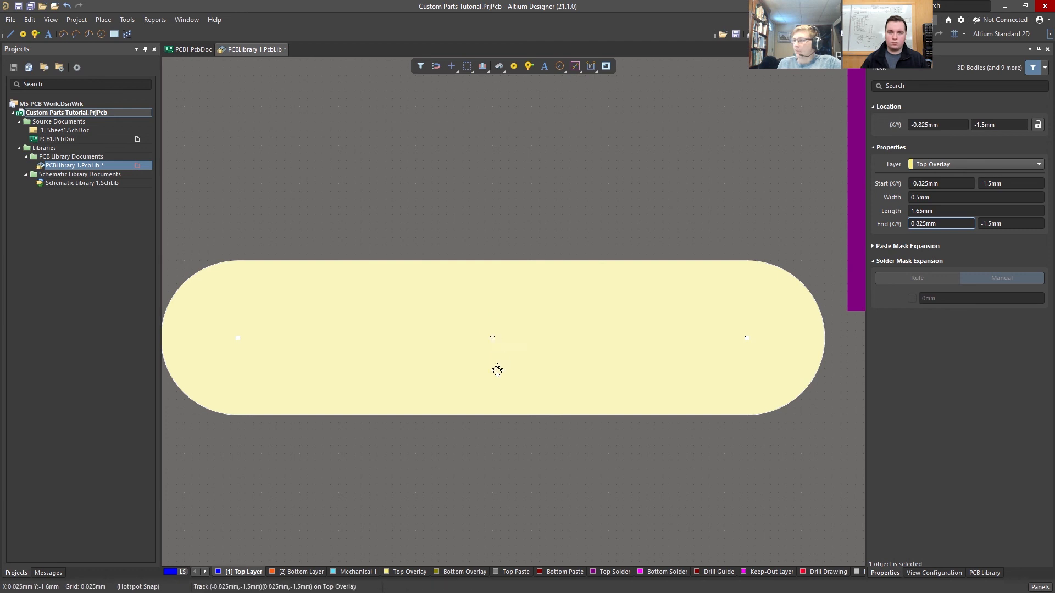
{"action": "key", "text": "ctrl+v"}
{"action": "left_click", "coordinate": [492, 338]}
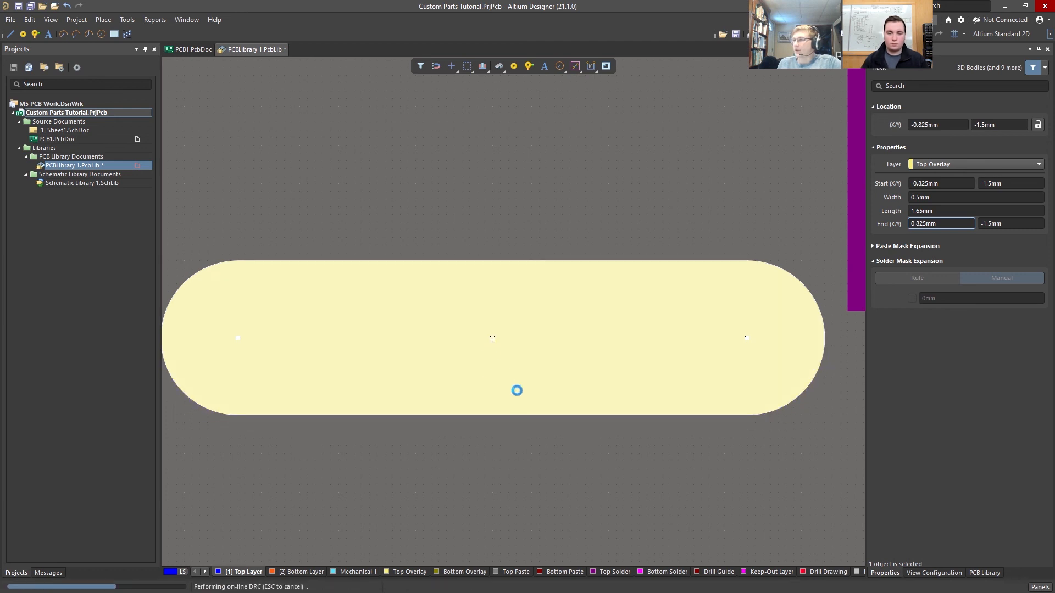
Set the duplicated 1.65 mm track's start Y and end Y to 1.5 mm, placing it between pads 1 and 4.
{"action": "left_click", "coordinate": [982, 182]}
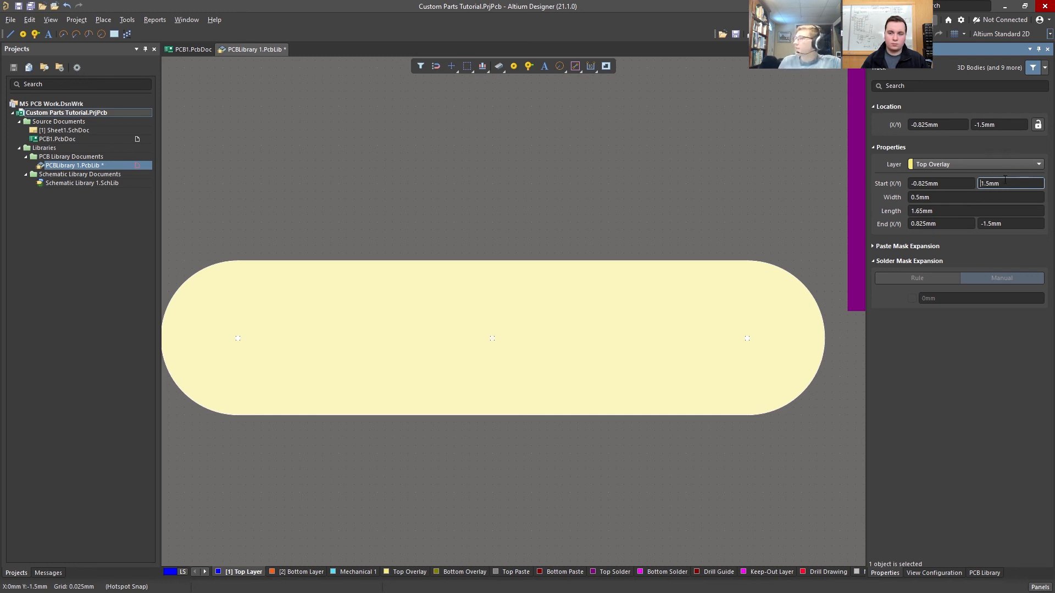
{"action": "key", "text": "Return"}
{"action": "left_click", "coordinate": [983, 223]}
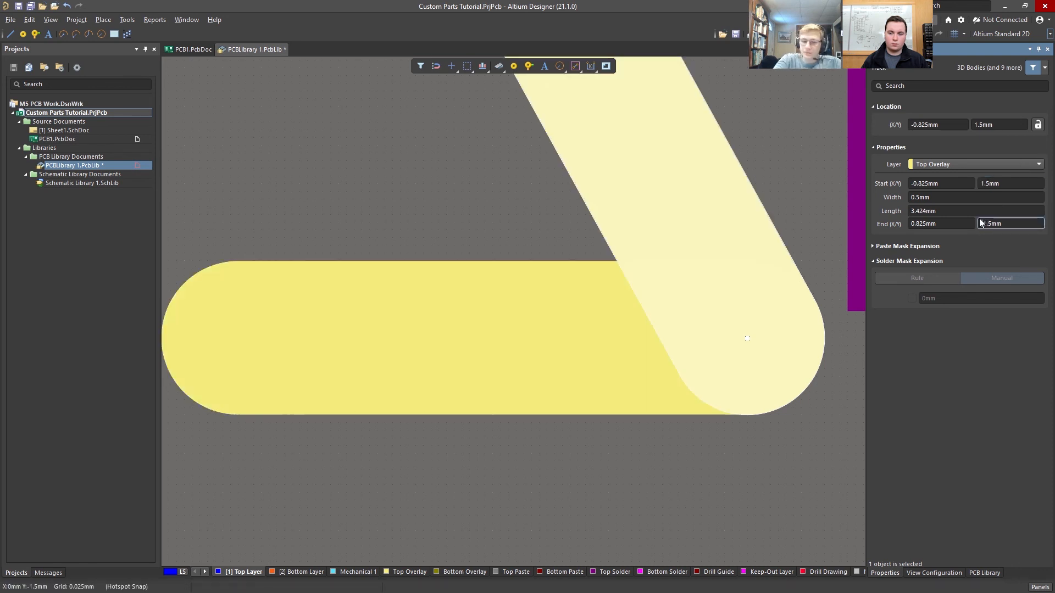
{"action": "key", "text": "Return"}
{"action": "scroll", "coordinate": [415, 336], "scroll_direction": "down", "scroll_amount": 3, "text": "ctrl"}
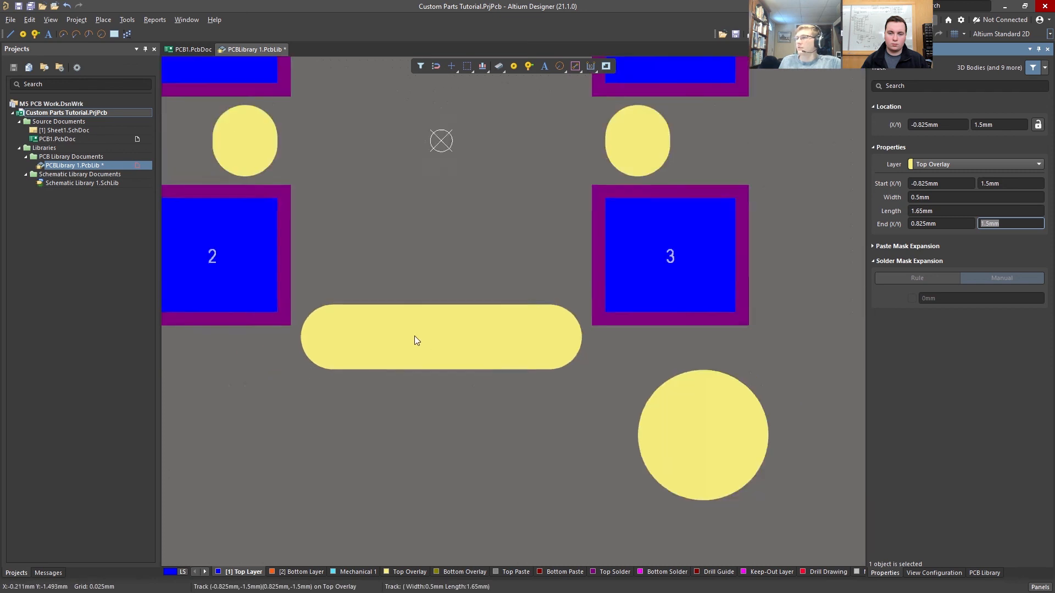
{"action": "scroll", "coordinate": [414, 341], "scroll_direction": "down", "scroll_amount": 3, "text": "ctrl"}
{"action": "left_click", "coordinate": [442, 256]}
{"action": "mouse_move", "coordinate": [443, 256]}
{"action": "right_mouse_down"}
{"action": "mouse_move", "coordinate": [504, 216]}
{"action": "mouse_move", "coordinate": [475, 236]}
{"action": "mouse_move", "coordinate": [522, 243]}
{"action": "right_mouse_up"}
Set the radius of the overlay orientation dot near pad 3 to 0.125 mm.
{"action": "left_click", "coordinate": [648, 457]}
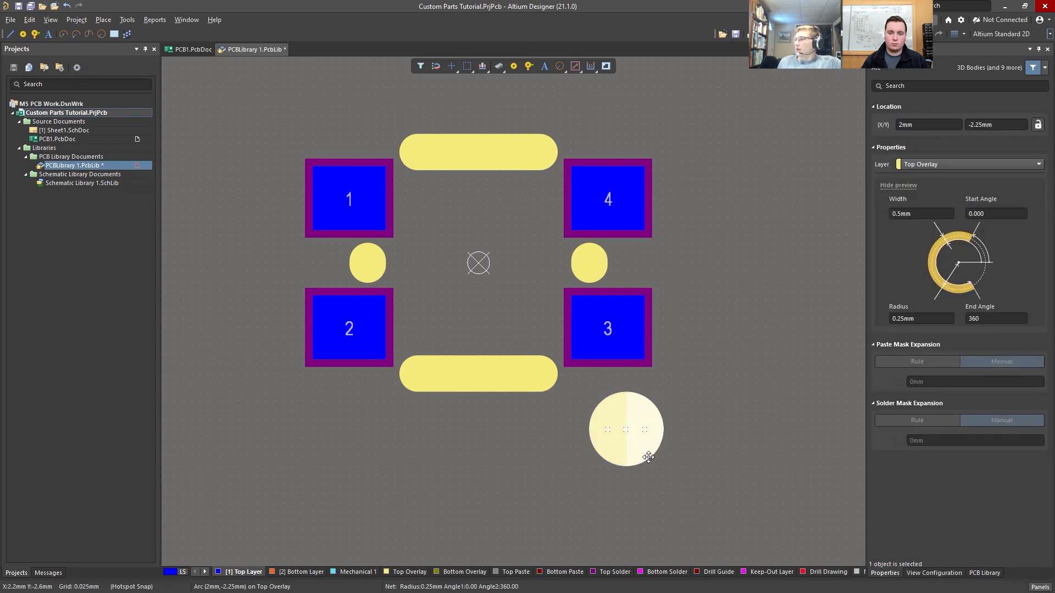
{"action": "left_click", "coordinate": [899, 214]}
{"action": "type", "text": ".25"}
{"action": "left_click", "coordinate": [904, 319]}
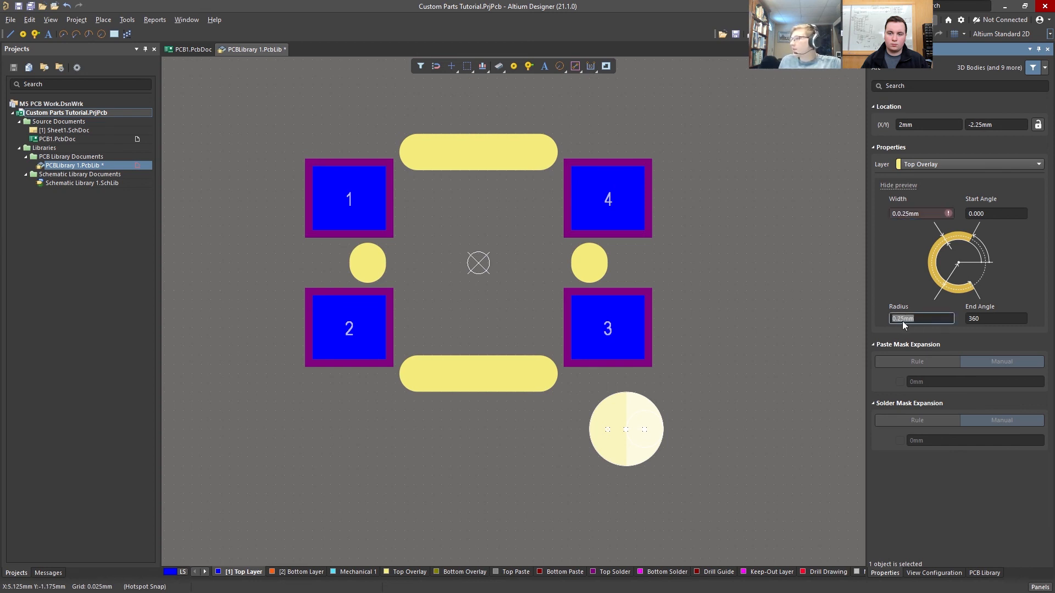
{"action": "type", "text": "0"}
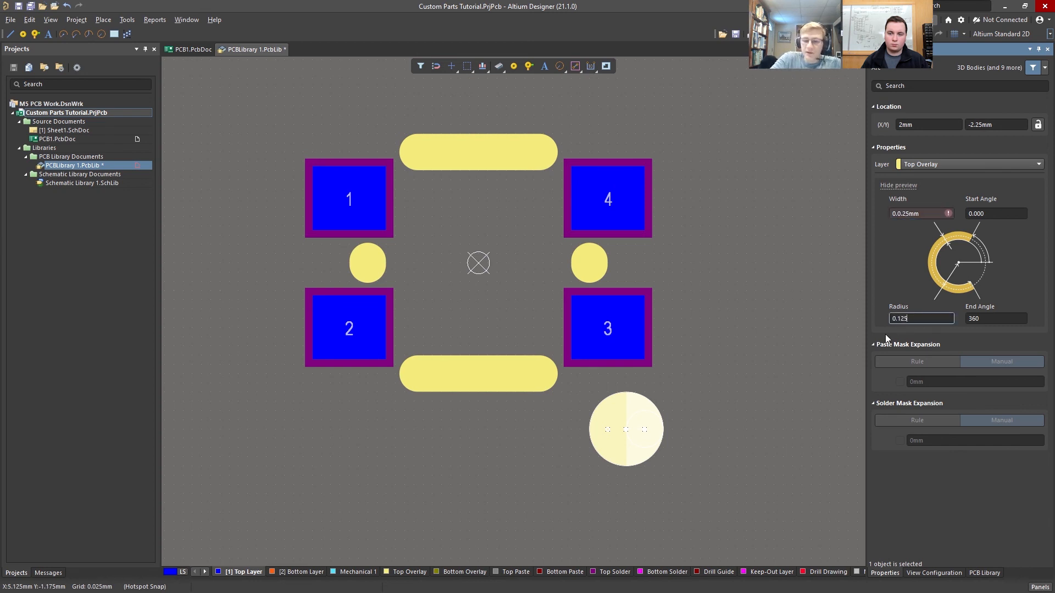
{"action": "type", "text": ".125"}
{"action": "key", "text": "Return"}
{"action": "left_click", "coordinate": [703, 502]}
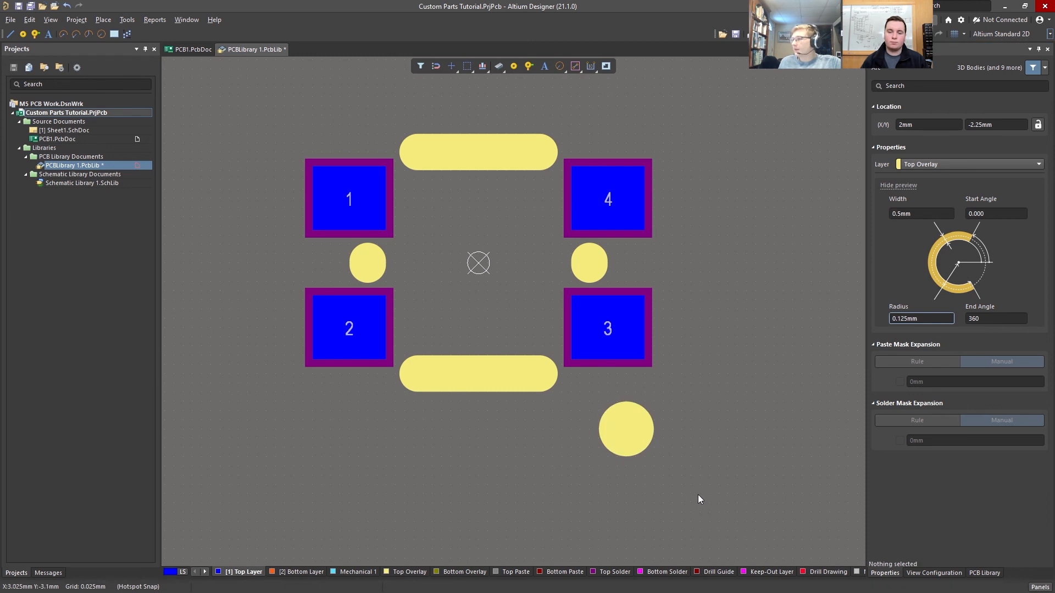
Set the orientation dot's line width to 0.25 mm and move the dot closer to the lower edge of pad 3.
{"action": "scroll", "coordinate": [651, 457], "scroll_direction": "up", "scroll_amount": 2, "text": "ctrl"}
{"action": "left_click", "coordinate": [631, 434]}
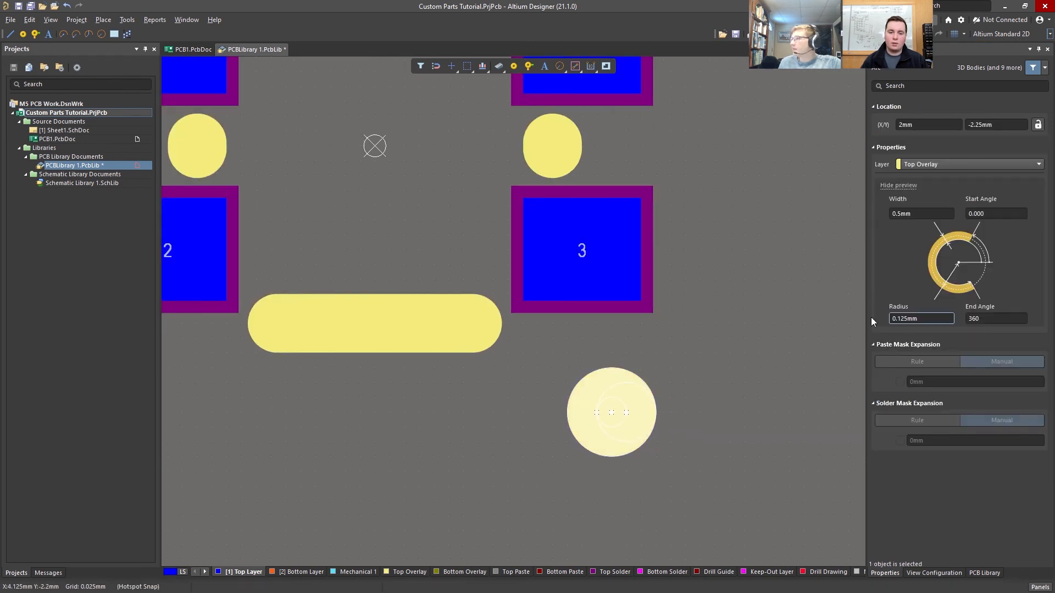
{"action": "left_click", "coordinate": [903, 213]}
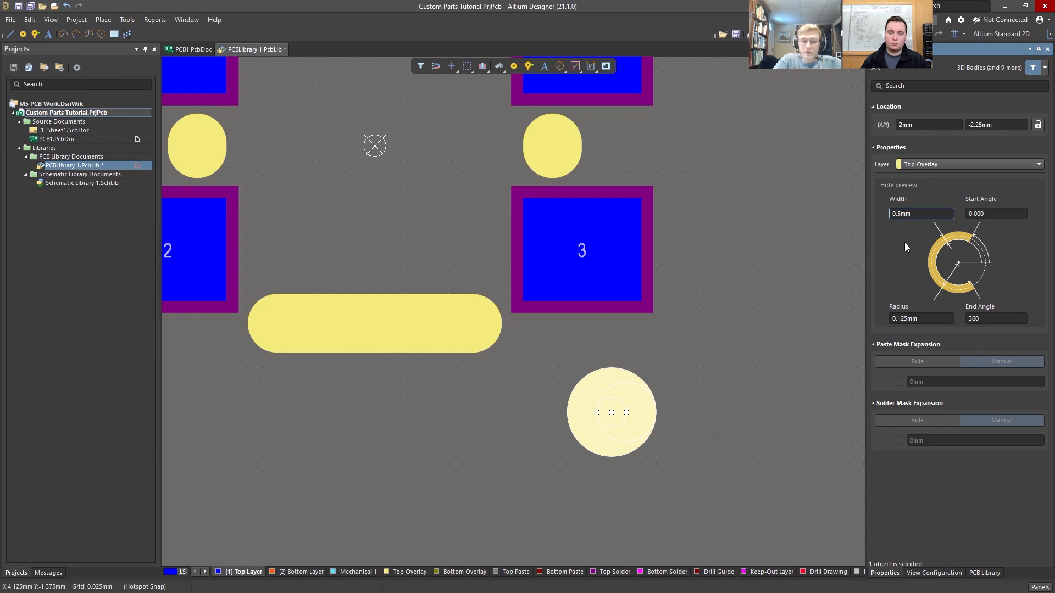
{"action": "key", "text": "Return"}
{"action": "left_click", "coordinate": [769, 415]}
{"action": "scroll", "coordinate": [677, 460], "scroll_direction": "up", "scroll_amount": 2, "text": "ctrl"}
{"action": "left_click_drag", "start_coordinate": [561, 409], "coordinate": [536, 313]}
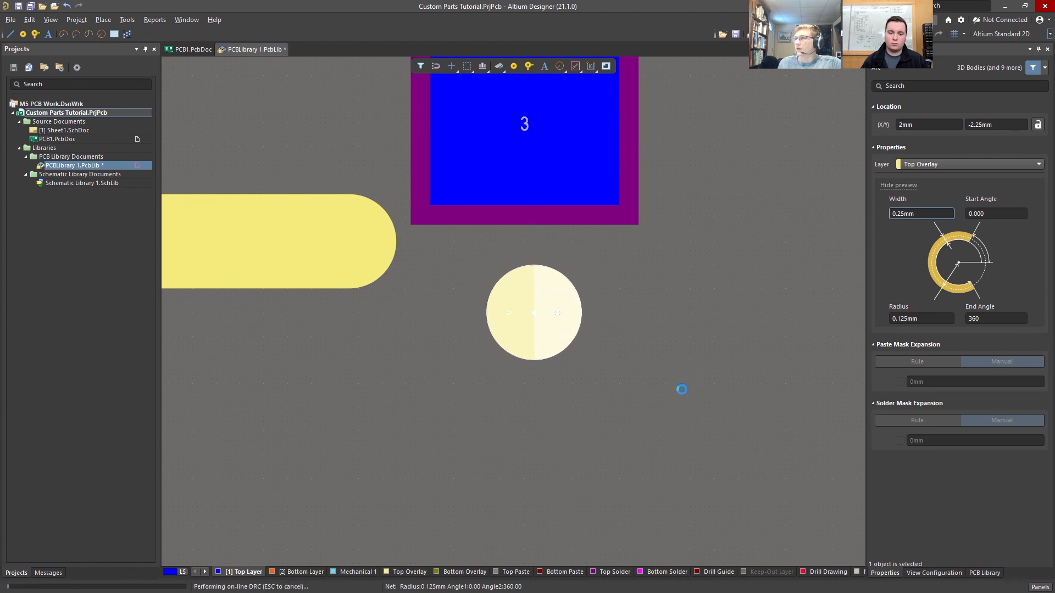
Deselect the orientation dot and save the PCB footprint library.
{"action": "scroll", "coordinate": [658, 391], "scroll_direction": "down", "scroll_amount": 4, "text": "ctrl"}
{"action": "right_click_drag", "start_coordinate": [528, 419], "coordinate": [486, 478]}
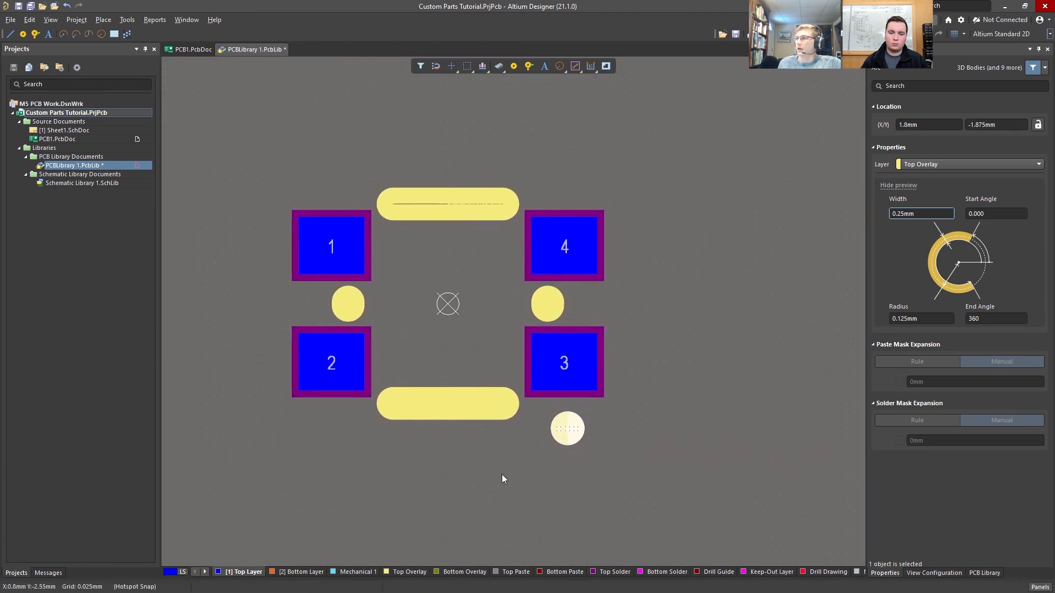
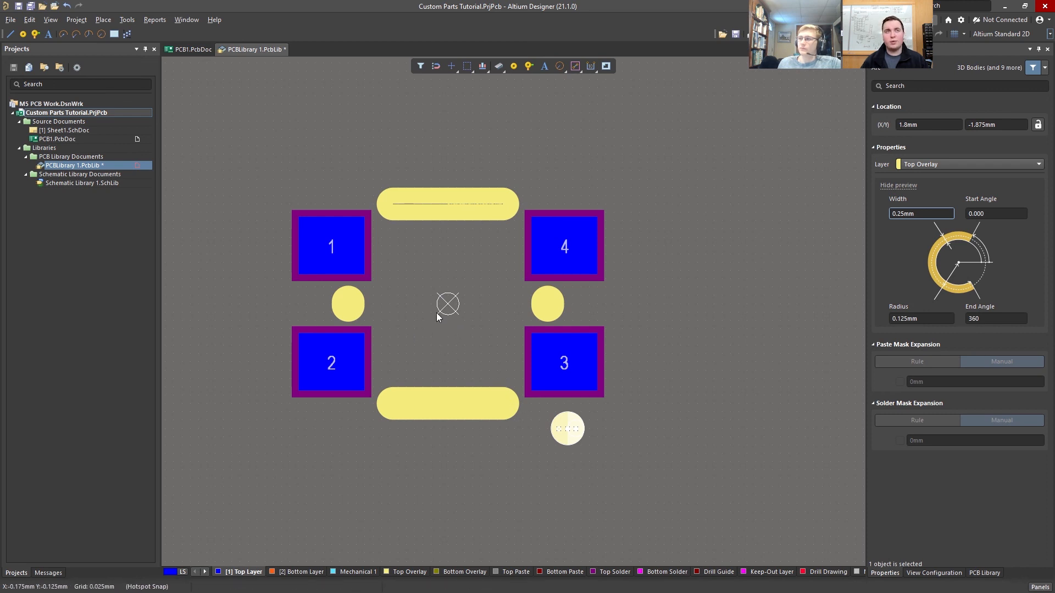
{"action": "right_click_drag", "start_coordinate": [442, 327], "coordinate": [449, 319]}
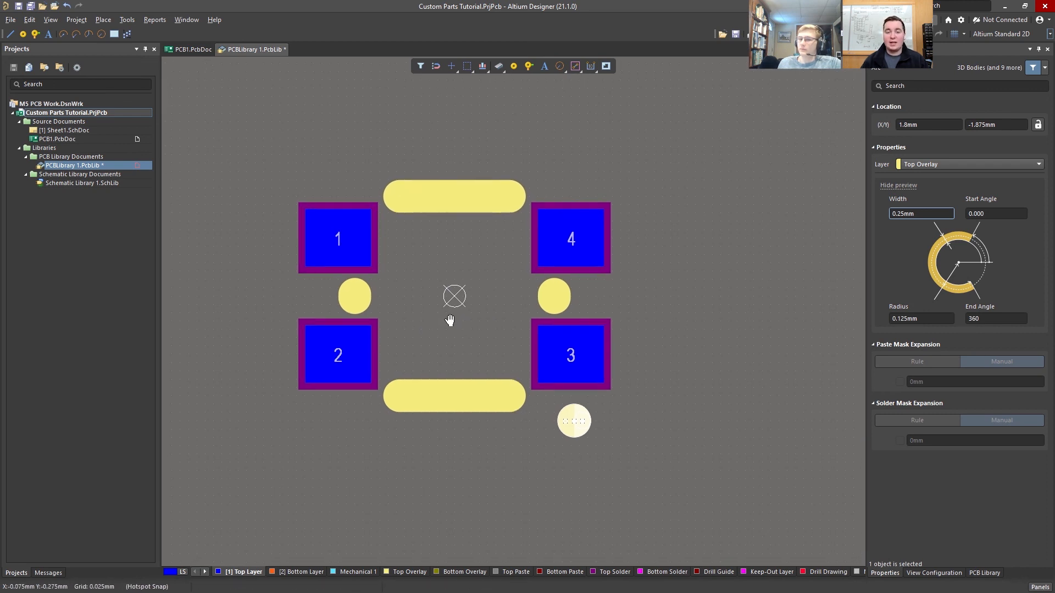
{"action": "left_click", "coordinate": [651, 425]}
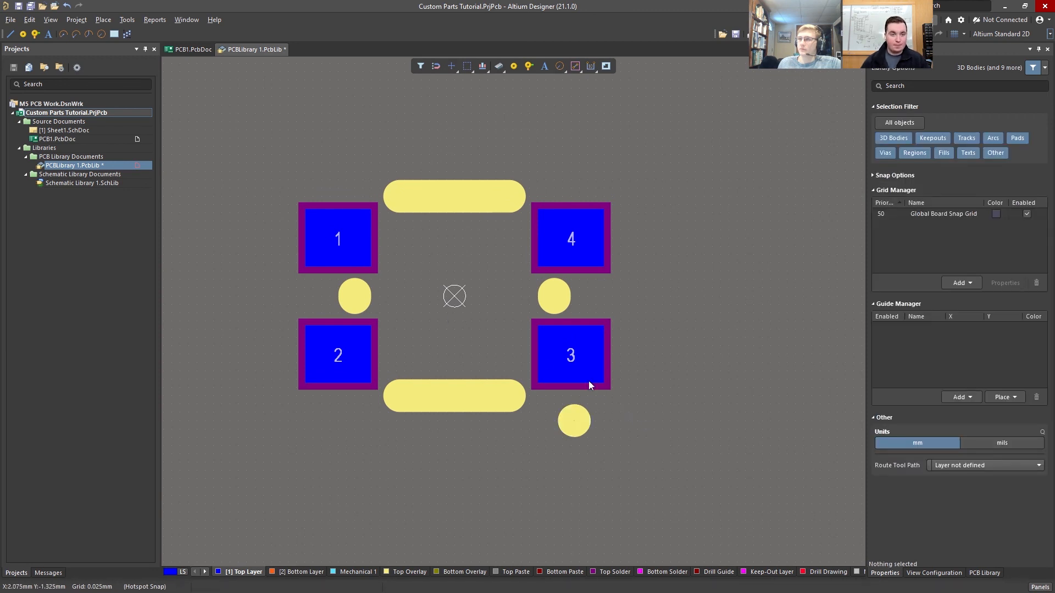
{"action": "left_click", "coordinate": [31, 7]}
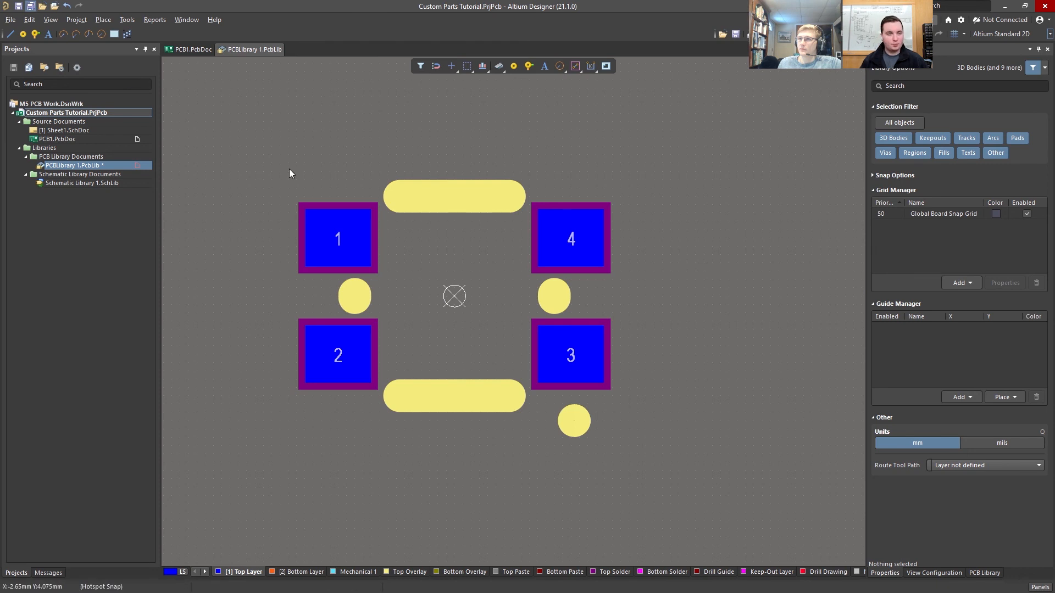
Compare the footprint with the SK6812MINI datasheet drawing, checking the pin positions and the corner mark.
{"action": "right_click_drag", "start_coordinate": [345, 194], "coordinate": [228, 310]}
{"action": "left_click_drag", "start_coordinate": [0, 282], "coordinate": [590, 129]}
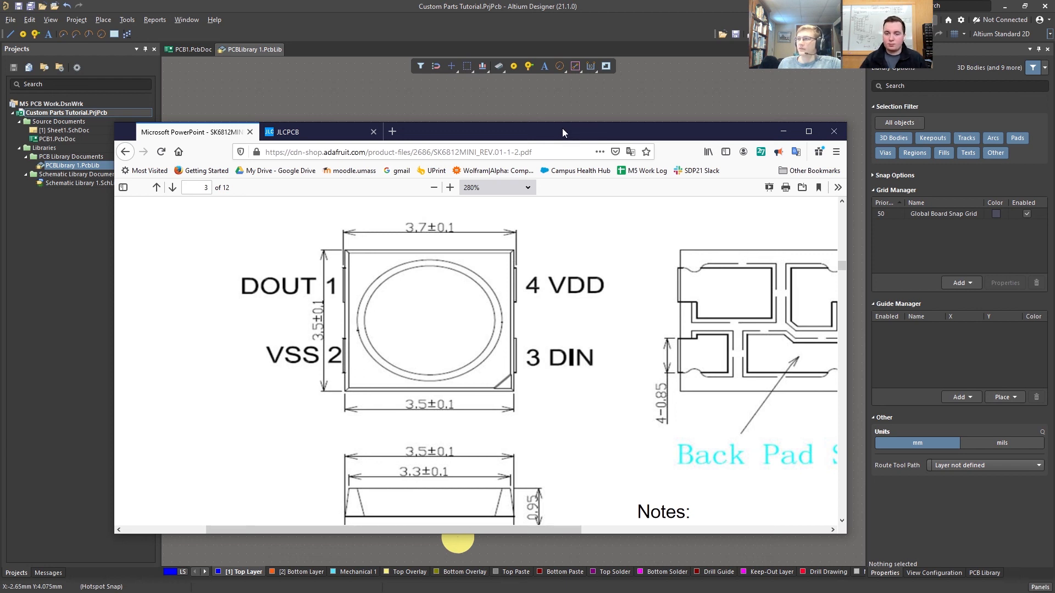
{"action": "left_click_drag", "start_coordinate": [562, 130], "coordinate": [0, 286]}
{"action": "right_click_drag", "start_coordinate": [407, 221], "coordinate": [663, 198]}
{"action": "scroll", "coordinate": [434, 328], "scroll_direction": "up", "scroll_amount": 2, "text": "ctrl"}
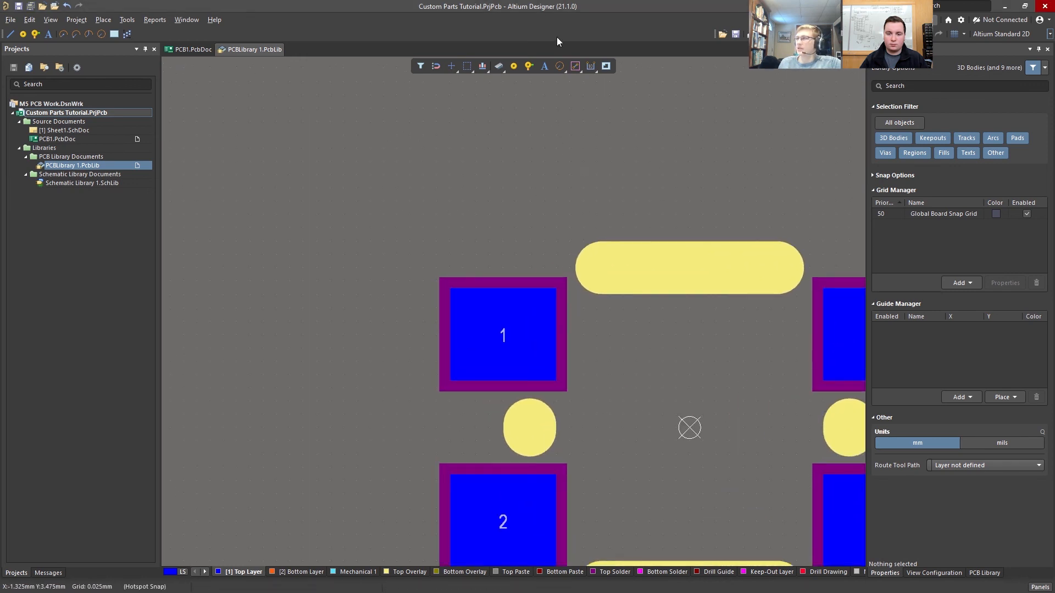
{"action": "left_click", "coordinate": [546, 67]}
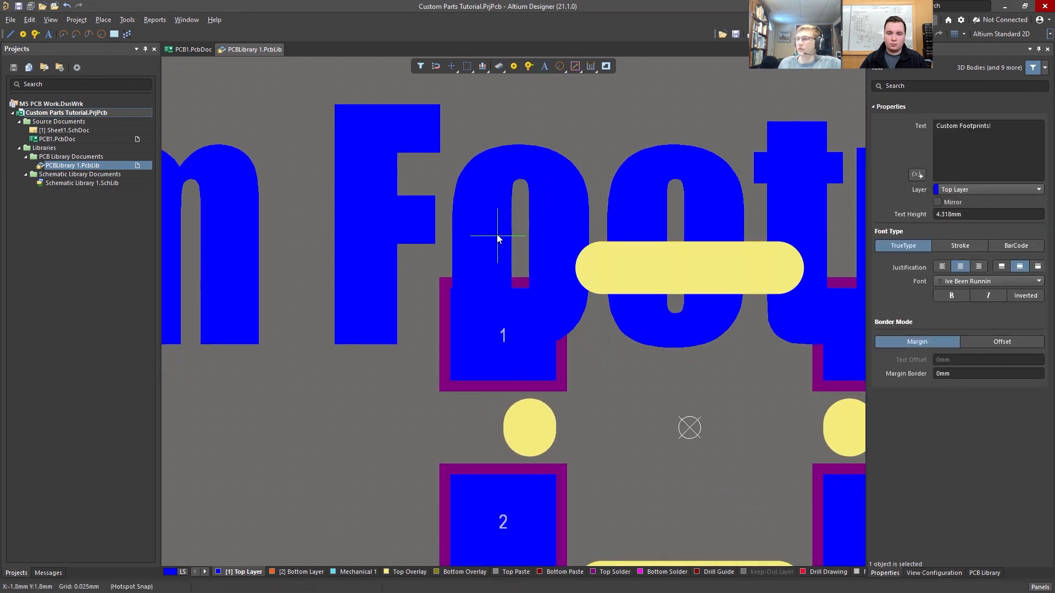
{"action": "key", "text": "Tab"}
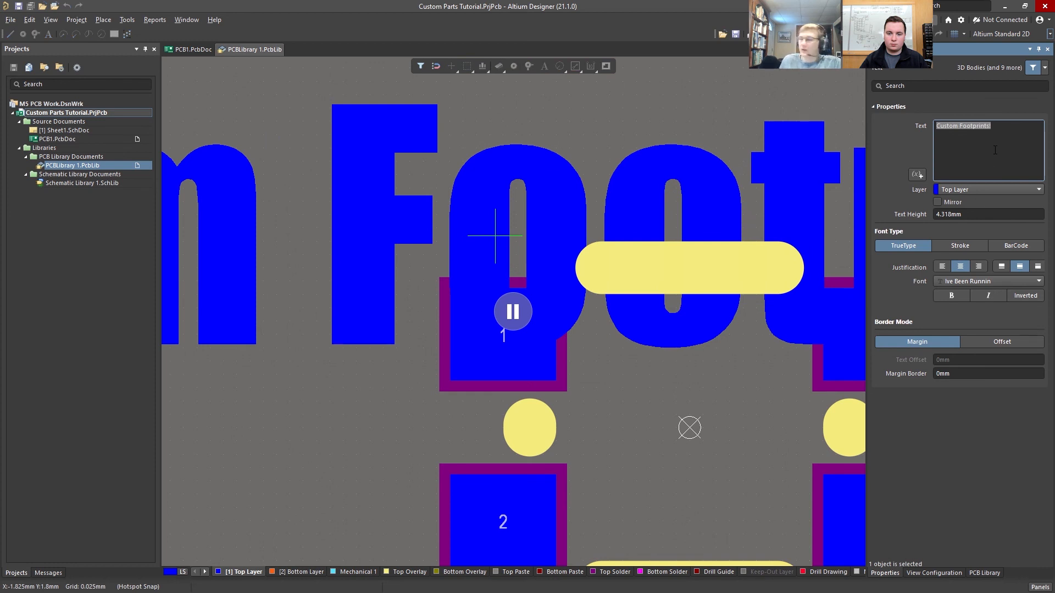
{"action": "type", "text": "1"}
{"action": "left_click", "coordinate": [958, 190]}
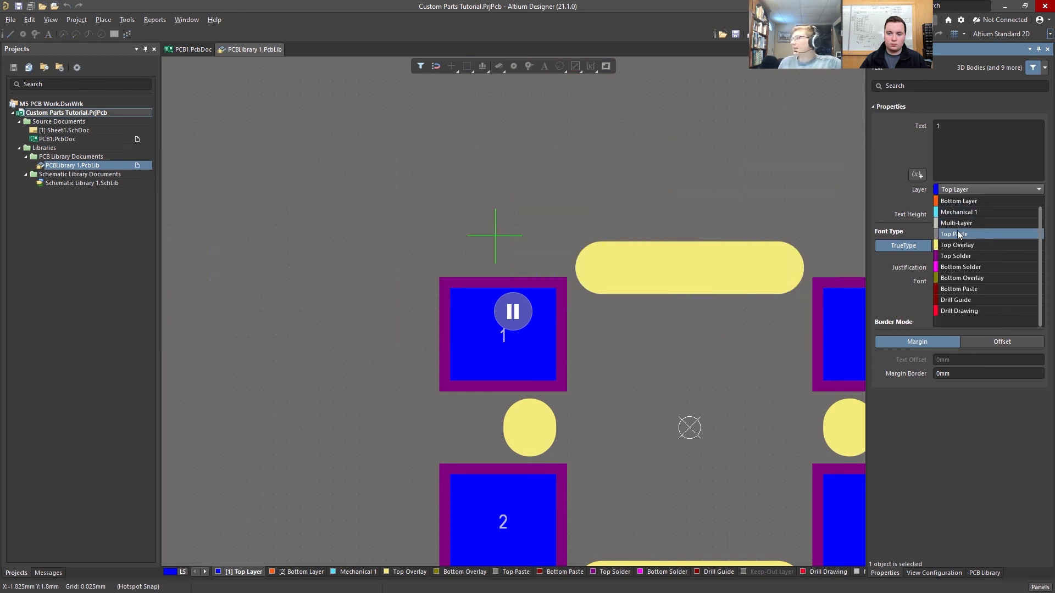
{"action": "left_click", "coordinate": [958, 245]}
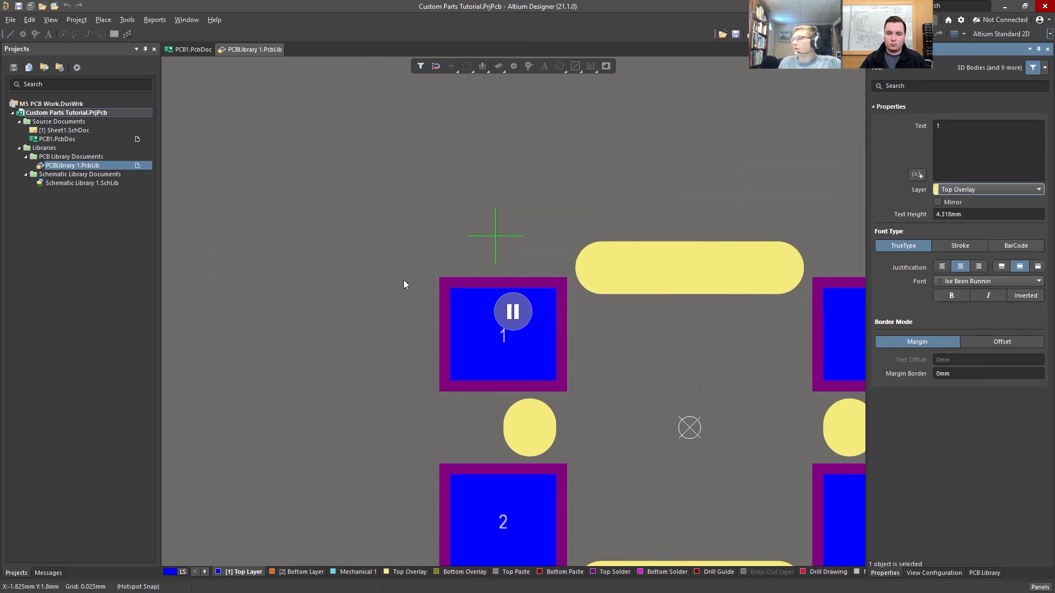
{"action": "left_click", "coordinate": [519, 322]}
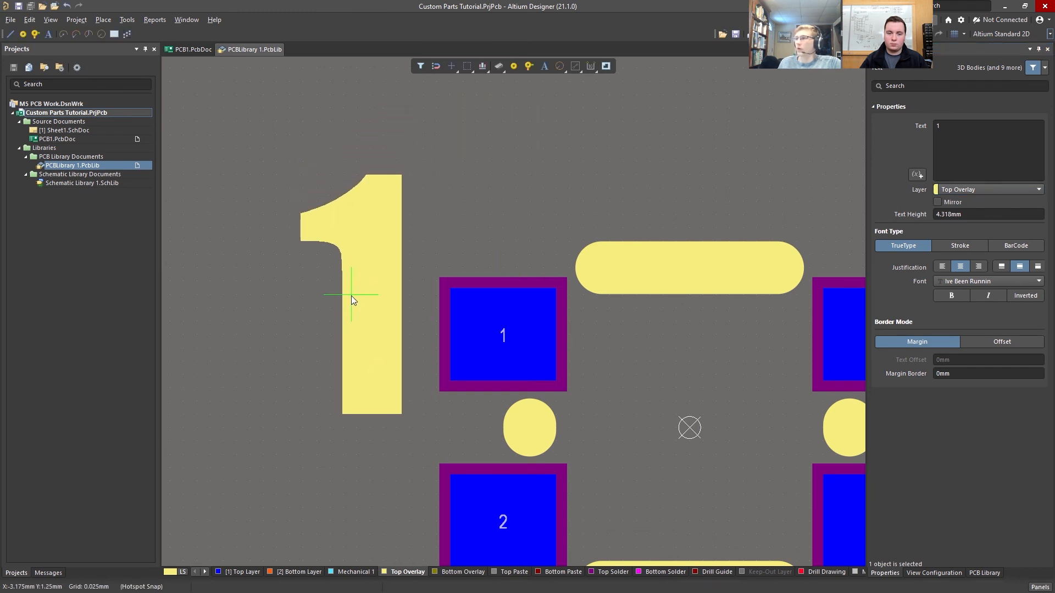
{"action": "key", "text": "Tab"}
{"action": "double_click", "coordinate": [977, 214]}
{"action": "type", "text": "1mm"}
{"action": "key", "text": "Return"}
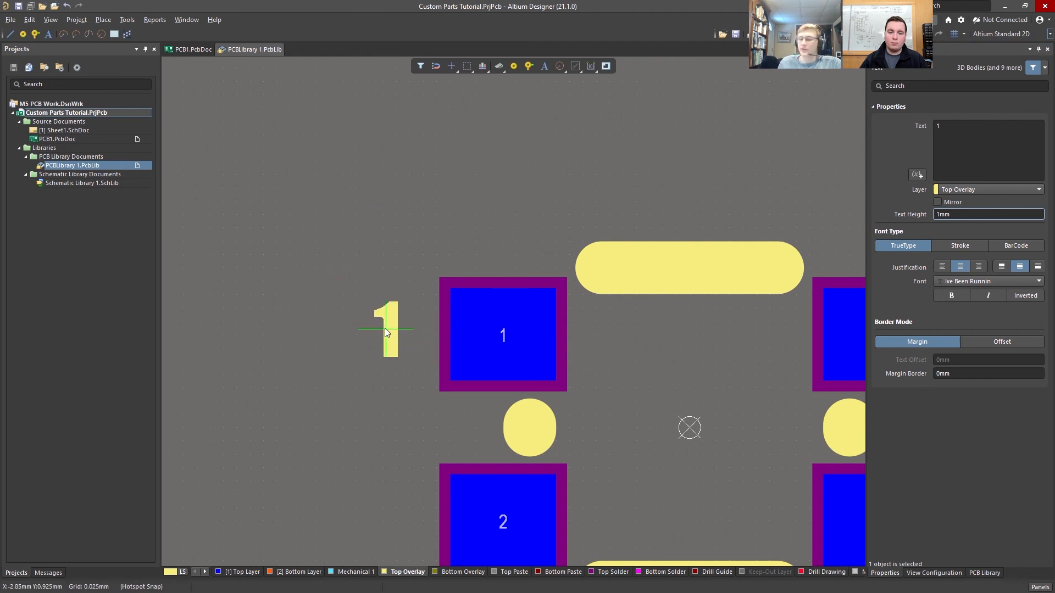
{"action": "key", "text": "Tab"}
{"action": "double_click", "coordinate": [942, 214]}
{"action": "type", "text": "1.5mm"}
{"action": "key", "text": "Return"}
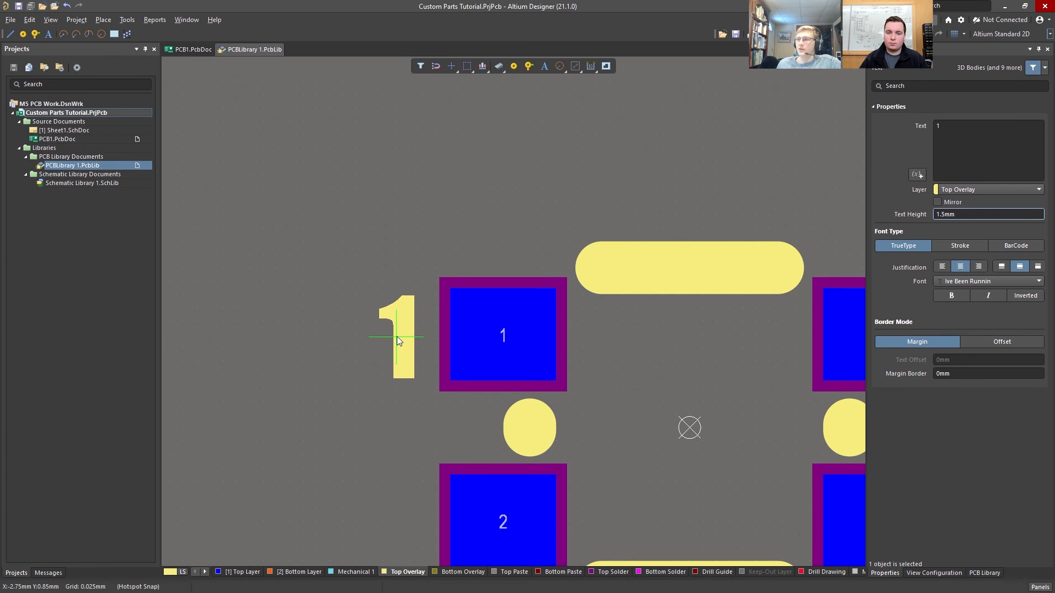
{"action": "key", "text": "Escape"}
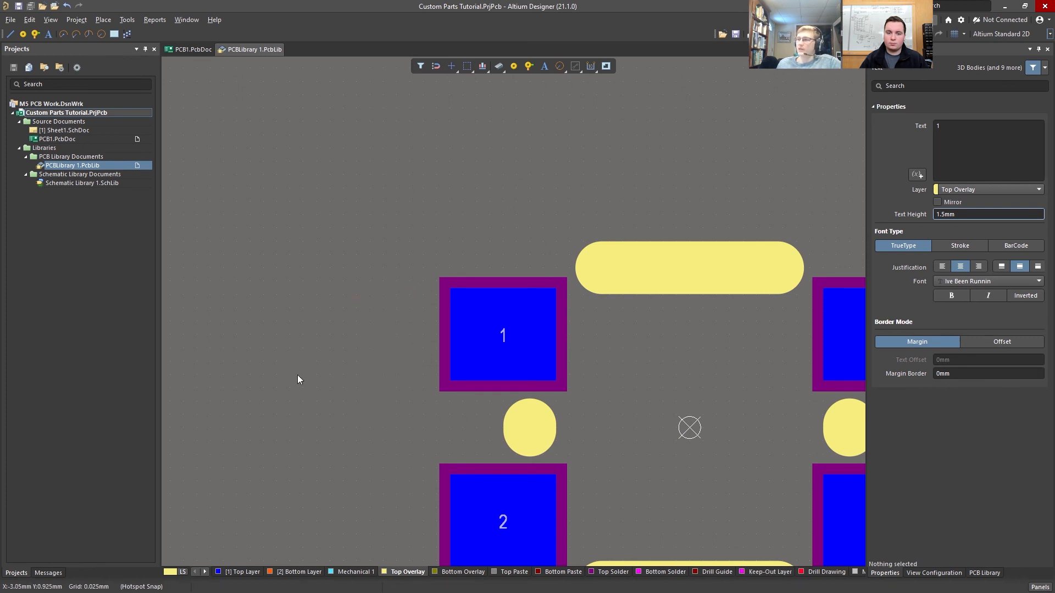
Review the whole footprint, checking the pads, the overlay segments and the orientation dot near pad 3.
{"action": "scroll", "coordinate": [297, 379], "scroll_direction": "down", "scroll_amount": 2, "text": "ctrl"}
{"action": "right_click_drag", "start_coordinate": [497, 433], "coordinate": [421, 355]}
{"action": "scroll", "coordinate": [551, 485], "scroll_direction": "up", "scroll_amount": 1, "text": "ctrl"}
{"action": "right_click_drag", "start_coordinate": [530, 468], "coordinate": [533, 442]}
{"action": "left_click", "coordinate": [522, 421]}
{"action": "right_click_drag", "start_coordinate": [496, 394], "coordinate": [532, 420]}
{"action": "scroll", "coordinate": [533, 420], "scroll_direction": "down", "scroll_amount": 1, "text": "ctrl"}
{"action": "right_click_drag", "start_coordinate": [410, 328], "coordinate": [475, 367]}
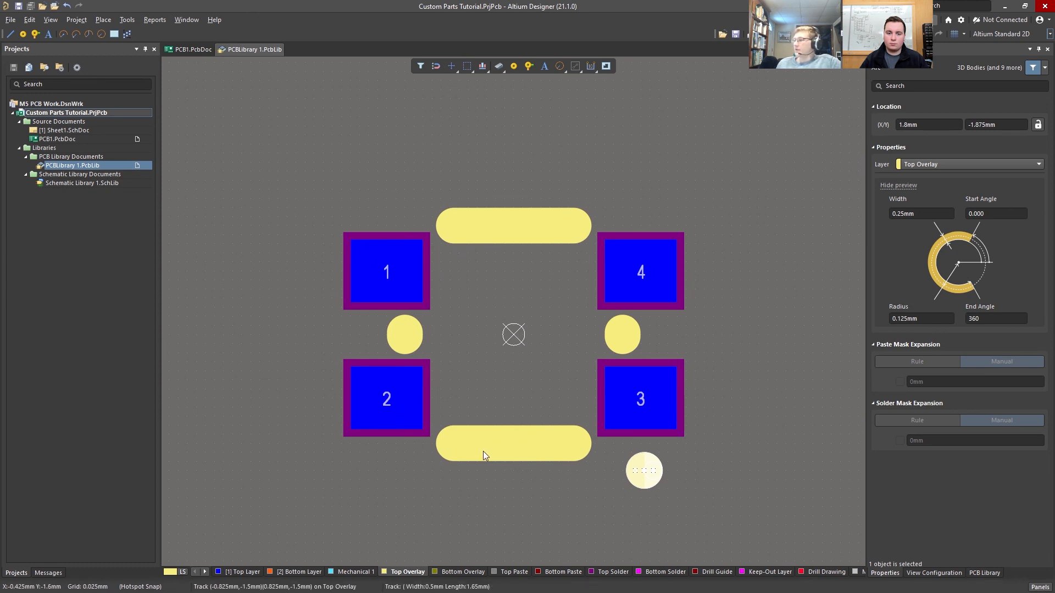
{"action": "right_click_drag", "start_coordinate": [494, 449], "coordinate": [477, 406]}
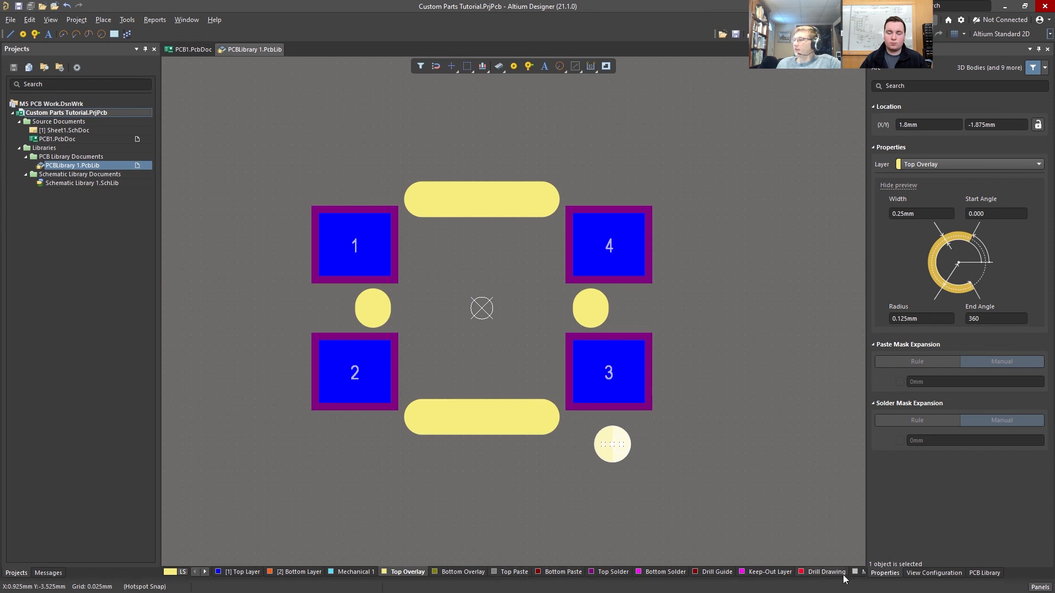
{"action": "left_click", "coordinate": [205, 572]}
{"action": "right_click_drag", "start_coordinate": [341, 487], "coordinate": [361, 487]}
{"action": "right_click_drag", "start_coordinate": [483, 376], "coordinate": [457, 344]}
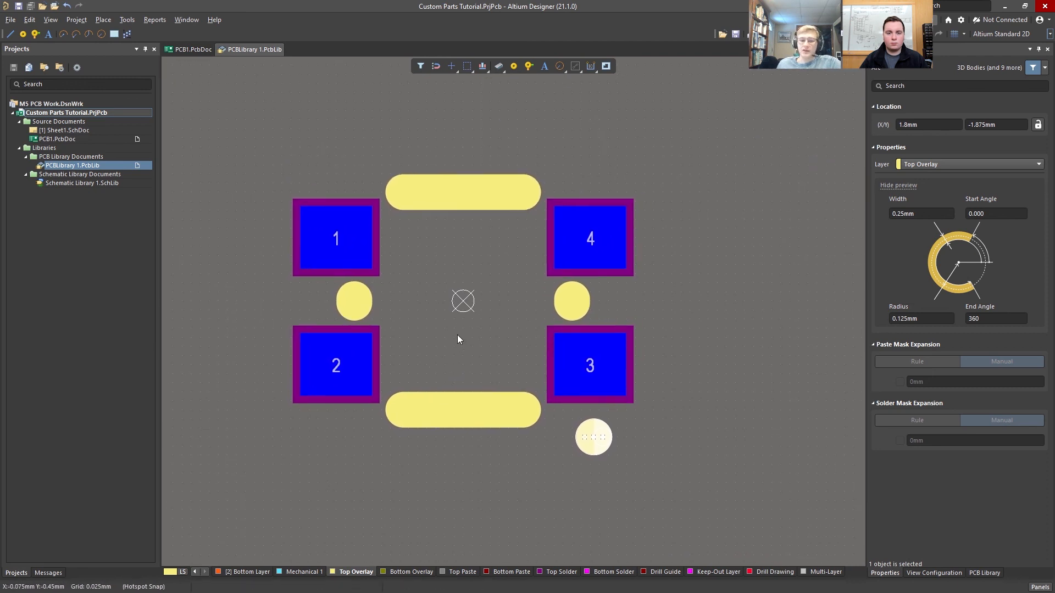
Check the footprint in the 3D view, then return to the 2D view.
{"action": "key", "text": "3"}
{"action": "right_click_drag", "start_coordinate": [478, 311], "coordinate": [523, 314]}
{"action": "key", "text": "2"}
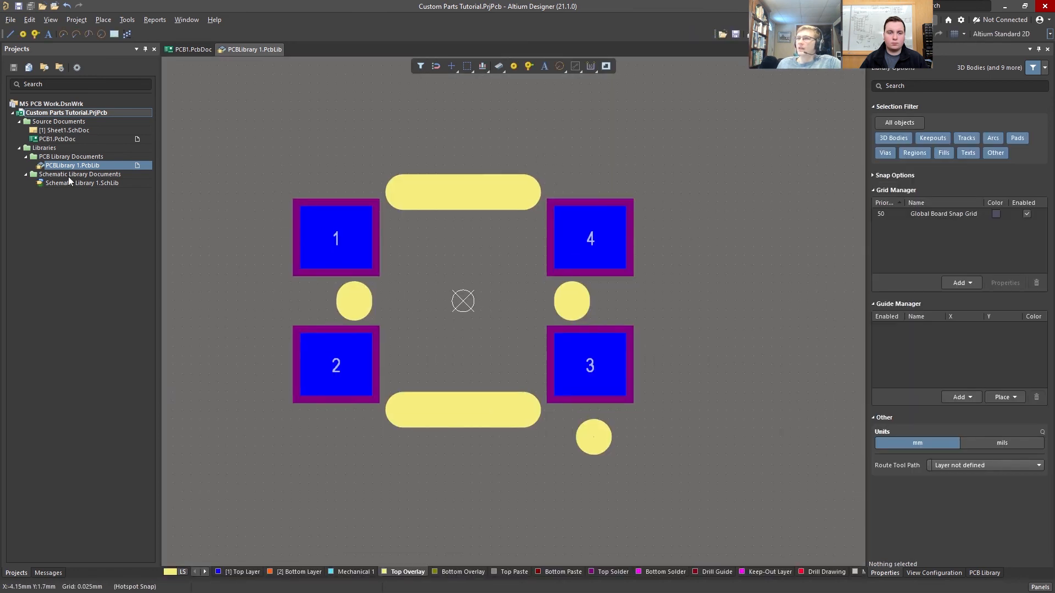
Open Schematic Library 1.SchLib and select the SK6812MINI footprint from PCBLibrary 1.PcbLib as a new footprint model for NeoPixel 3535.
{"action": "left_click", "coordinate": [72, 183]}
{"action": "double_click", "coordinate": [71, 182]}
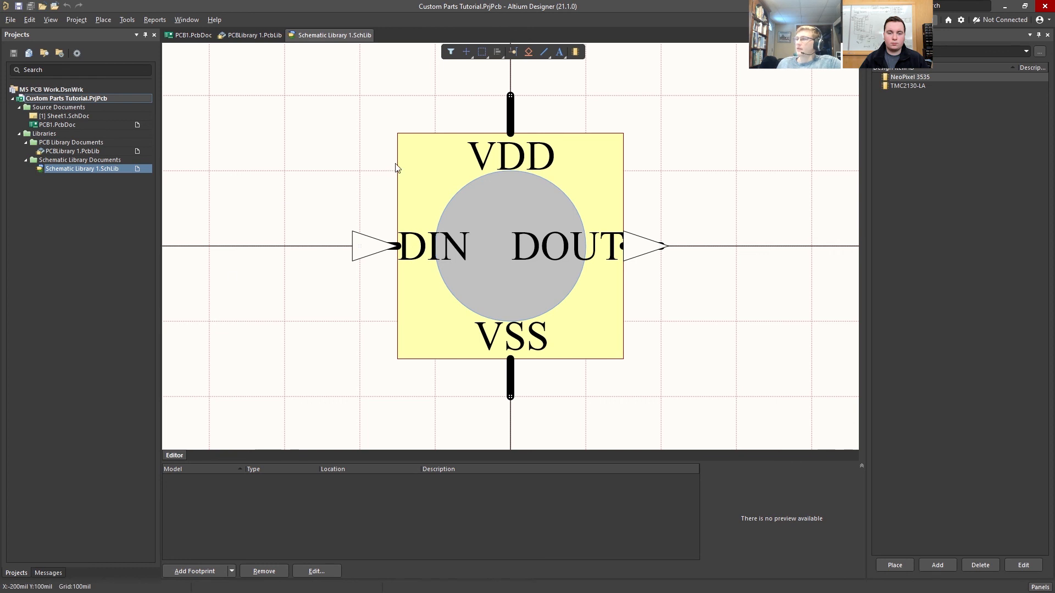
{"action": "left_click", "coordinate": [195, 572]}
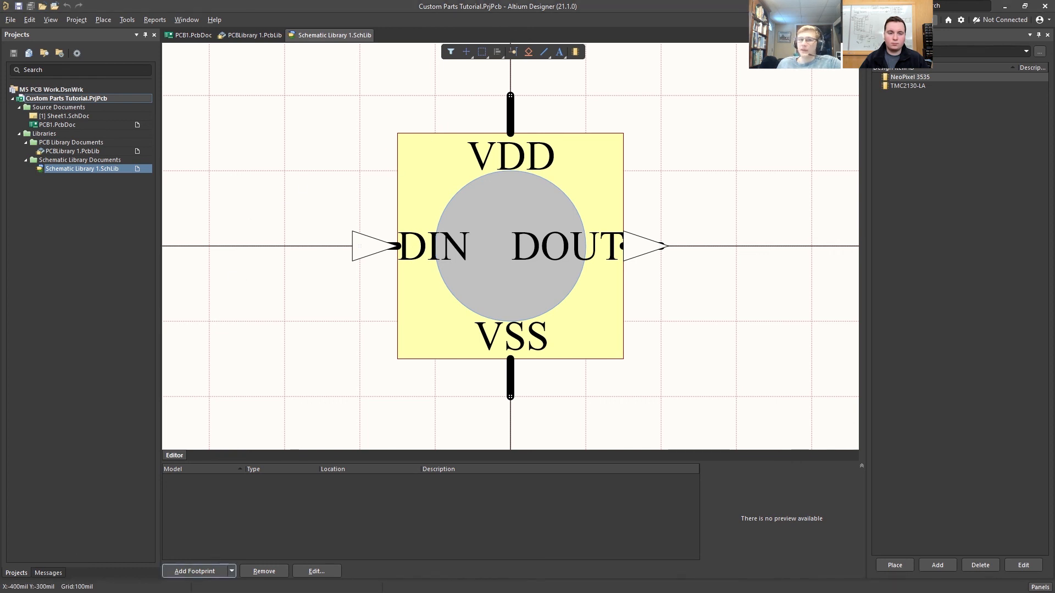
{"action": "left_click_drag", "start_coordinate": [397, 139], "coordinate": [446, 124]}
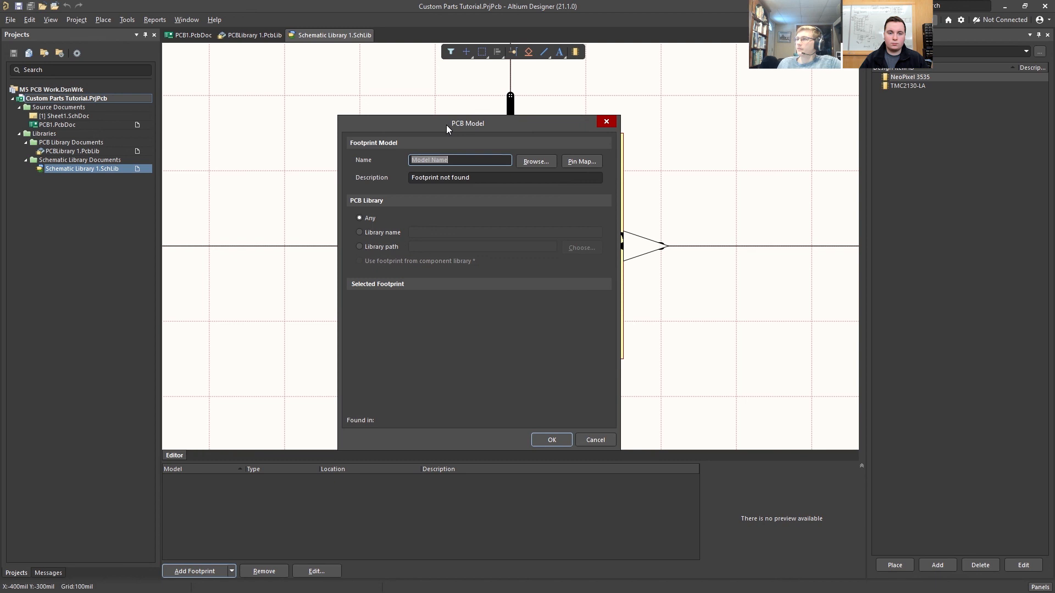
{"action": "left_click", "coordinate": [536, 162]}
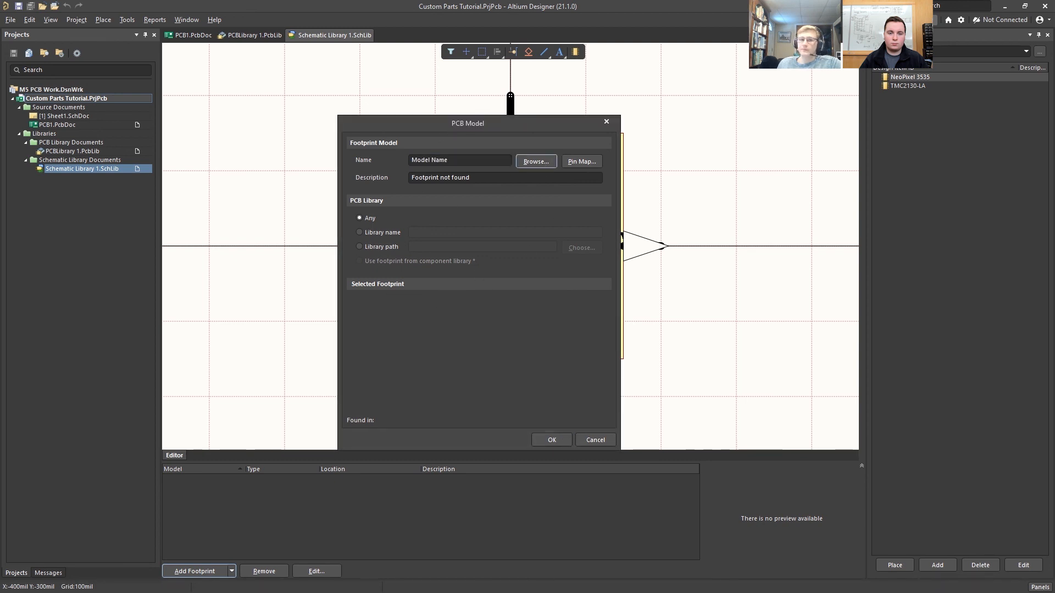
{"action": "left_click_drag", "start_coordinate": [345, 218], "coordinate": [459, 196]}
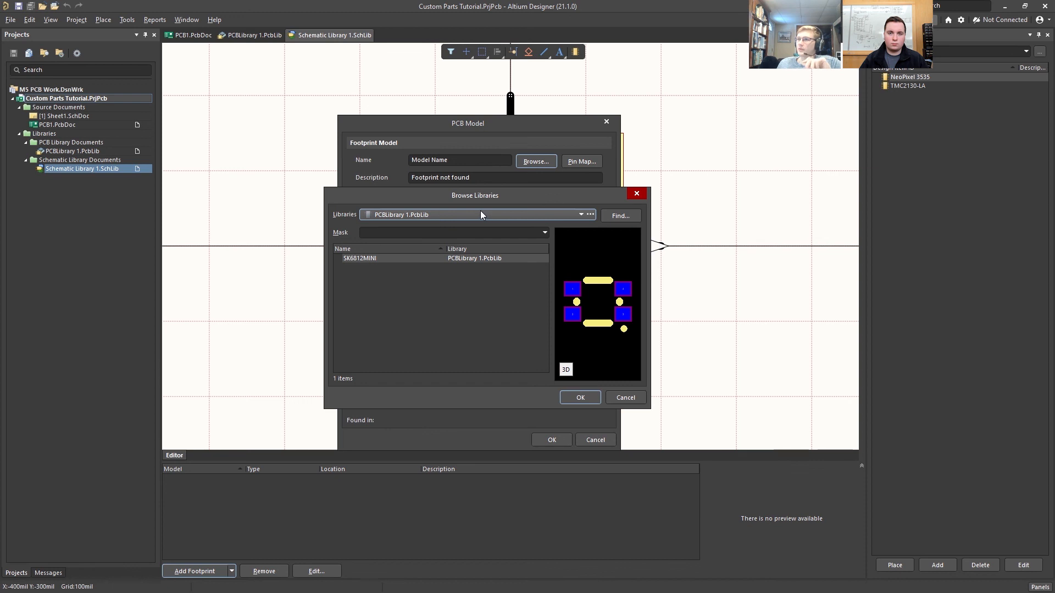
{"action": "left_click", "coordinate": [382, 258]}
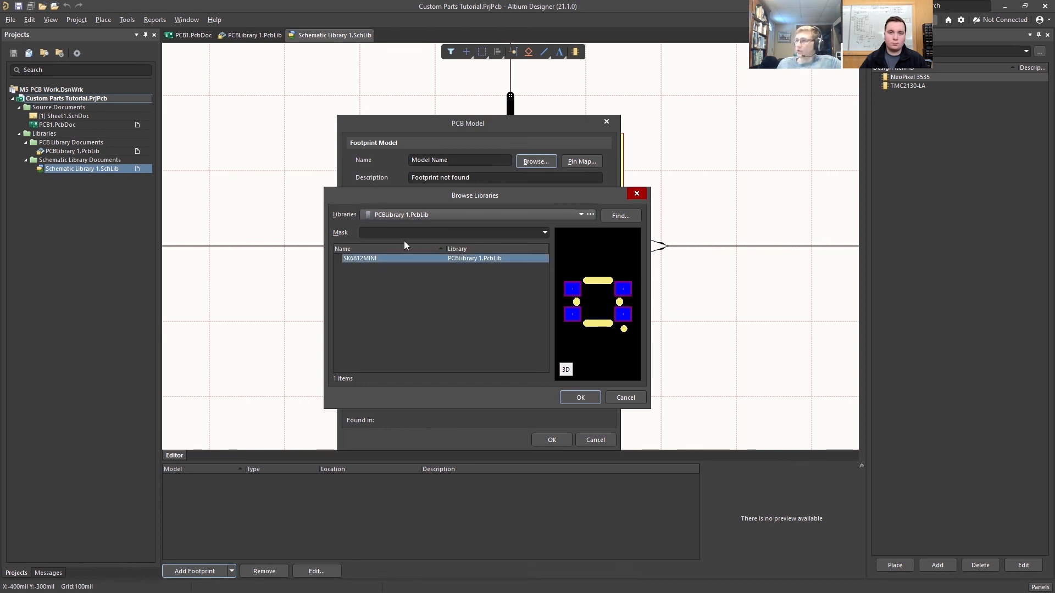
{"action": "left_click", "coordinate": [387, 215]}
{"action": "left_click", "coordinate": [388, 226]}
{"action": "left_click", "coordinate": [583, 398]}
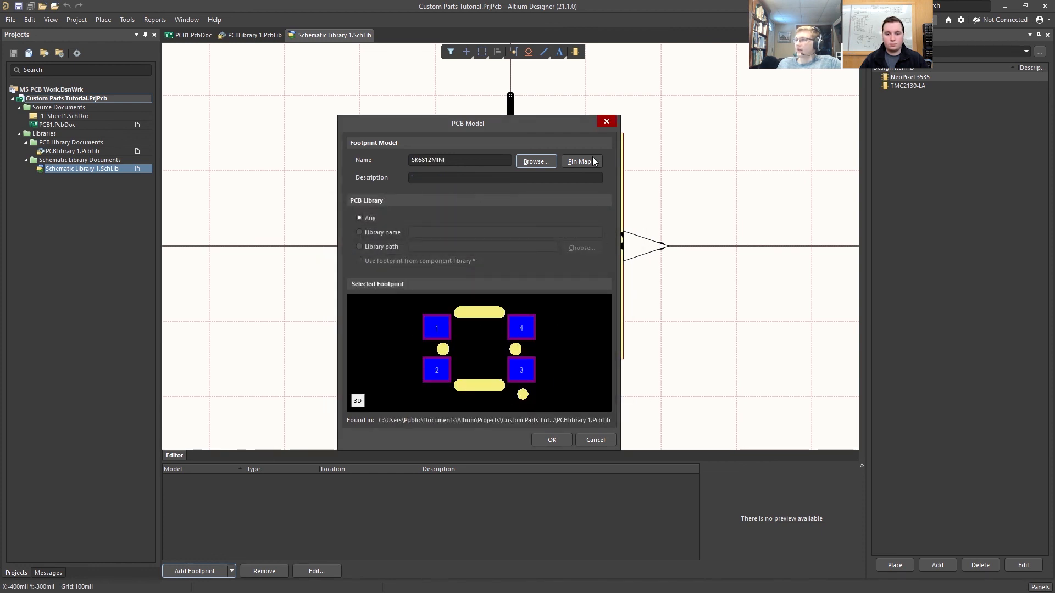
Accept the one-to-one pin map of pins 1 to 4, attach the footprint model and save the schematic library.
{"action": "left_click", "coordinate": [569, 162]}
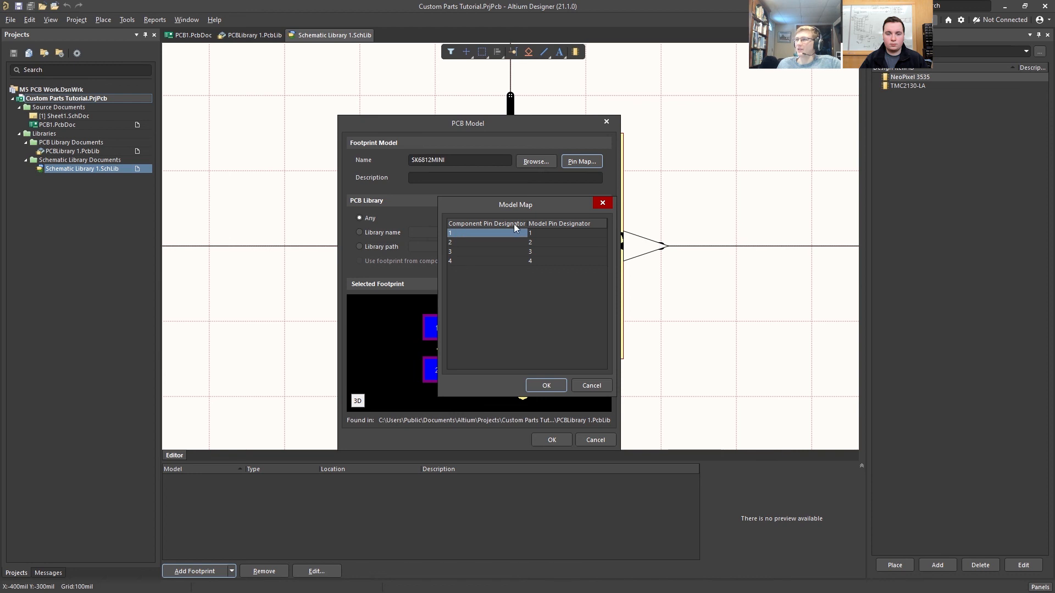
{"action": "left_click_drag", "start_coordinate": [486, 205], "coordinate": [433, 180]}
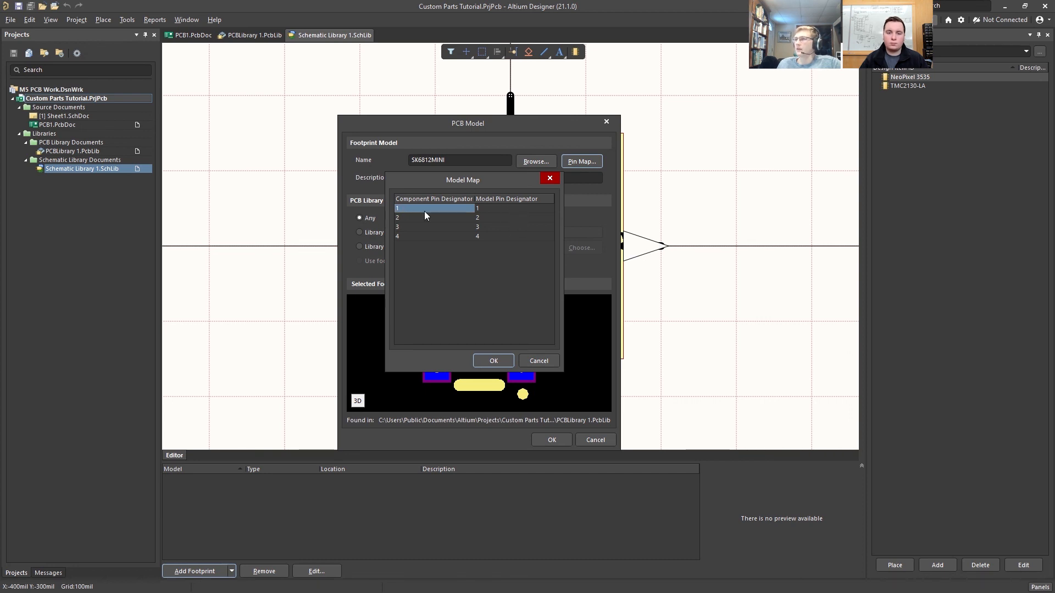
{"action": "left_click", "coordinate": [493, 358]}
{"action": "left_click", "coordinate": [552, 440]}
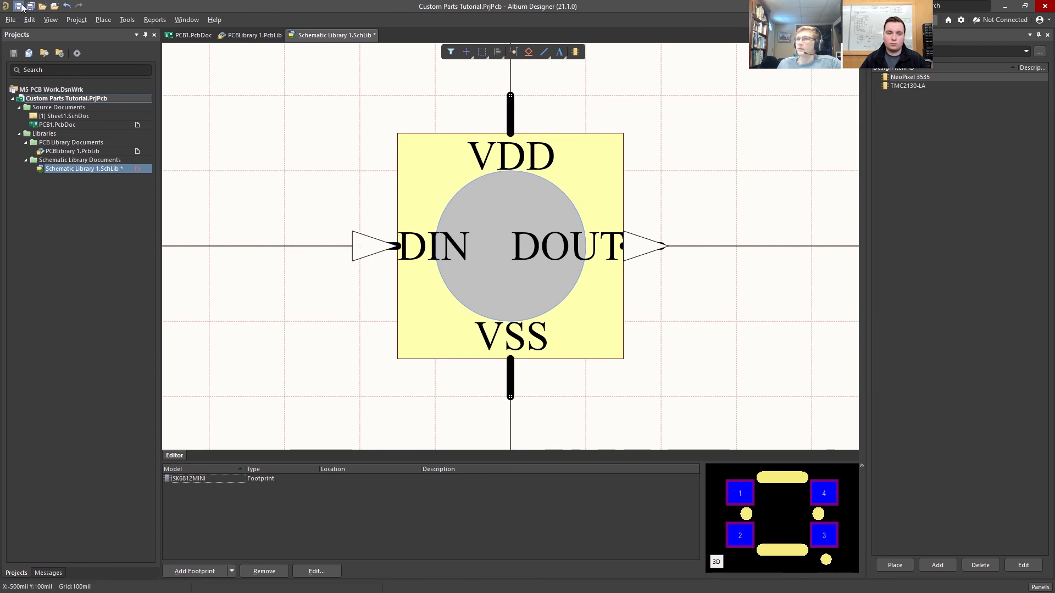
{"action": "left_click", "coordinate": [33, 8]}
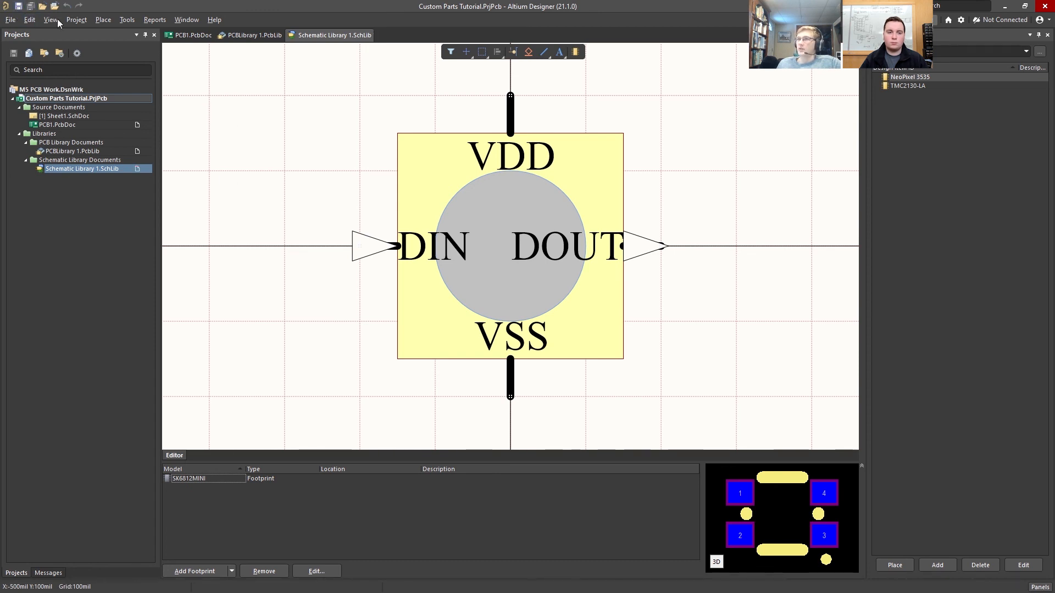
Switch to PCB1.PcbDoc and list the components of Schematic Library 1.SchLib for placement.
{"action": "left_click", "coordinate": [192, 35]}
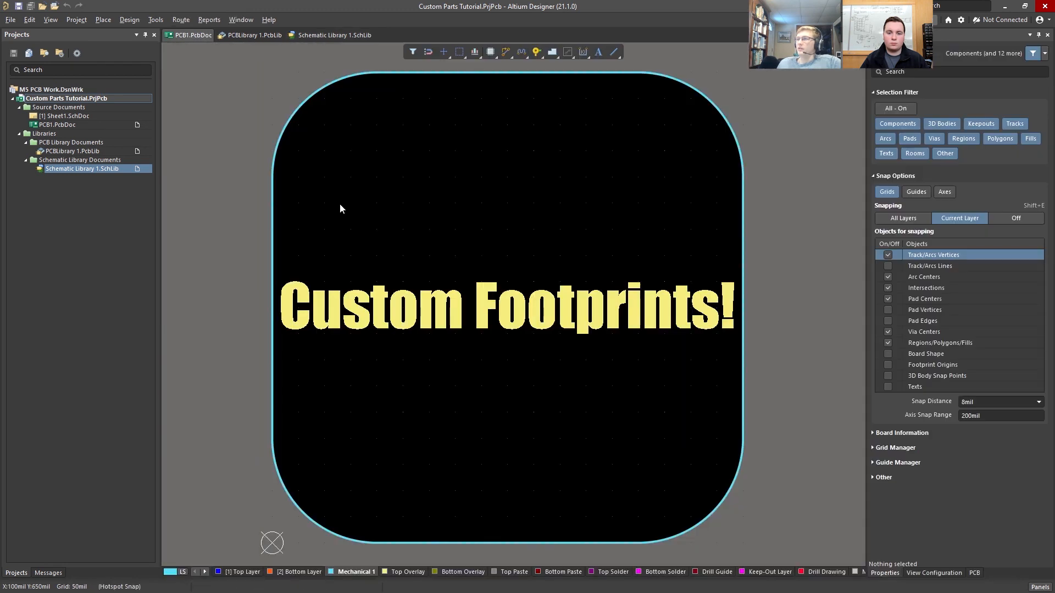
{"action": "scroll", "coordinate": [476, 387], "scroll_direction": "up", "scroll_amount": 3, "text": "ctrl"}
{"action": "scroll", "coordinate": [486, 366], "scroll_direction": "up", "scroll_amount": 1, "text": "ctrl"}
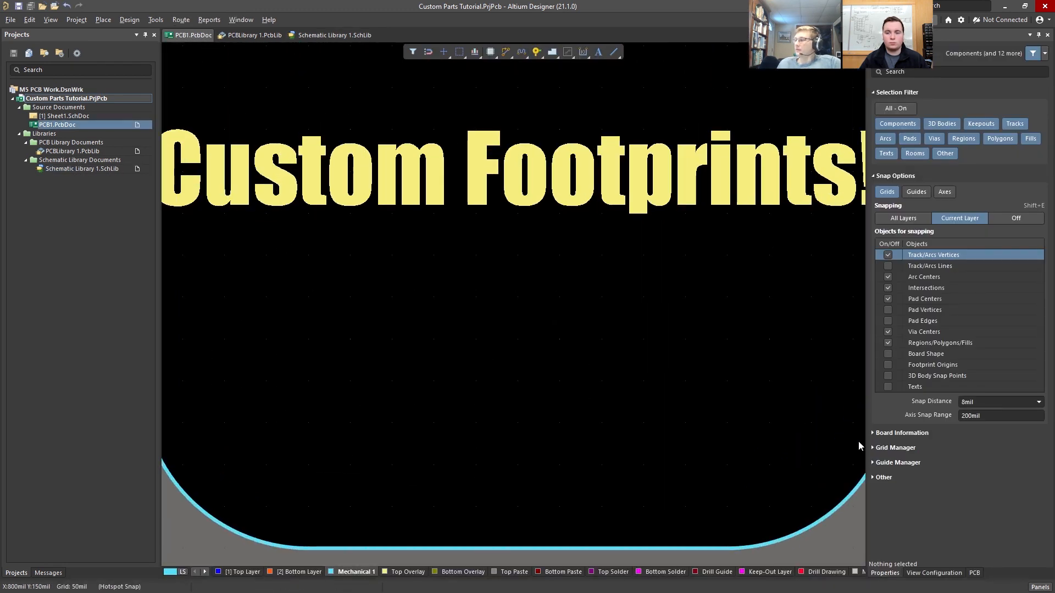
{"action": "left_click", "coordinate": [1038, 587]}
{"action": "left_click", "coordinate": [961, 331]}
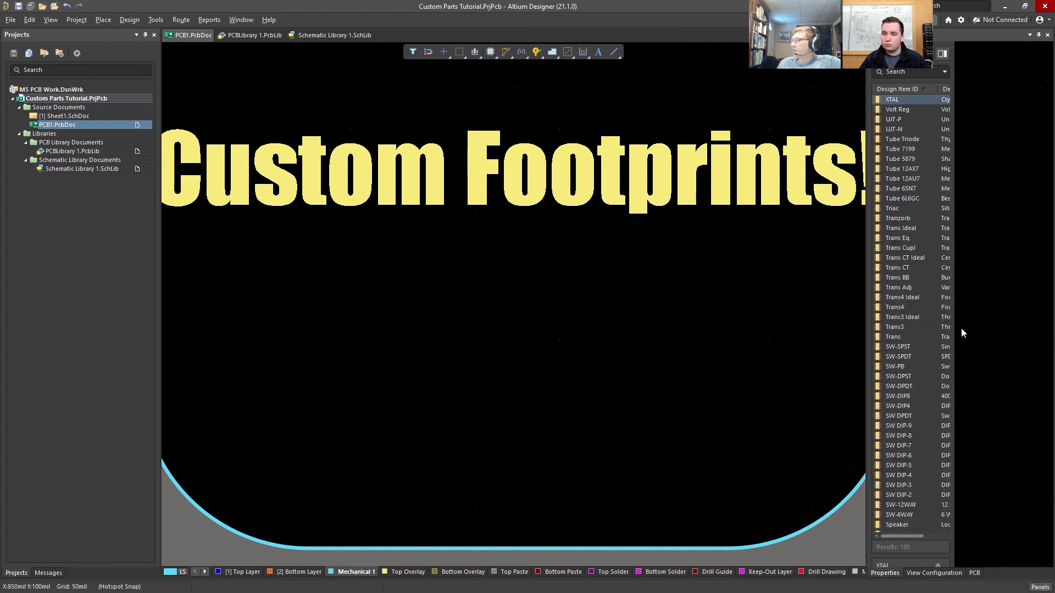
{"action": "left_click", "coordinate": [945, 54]}
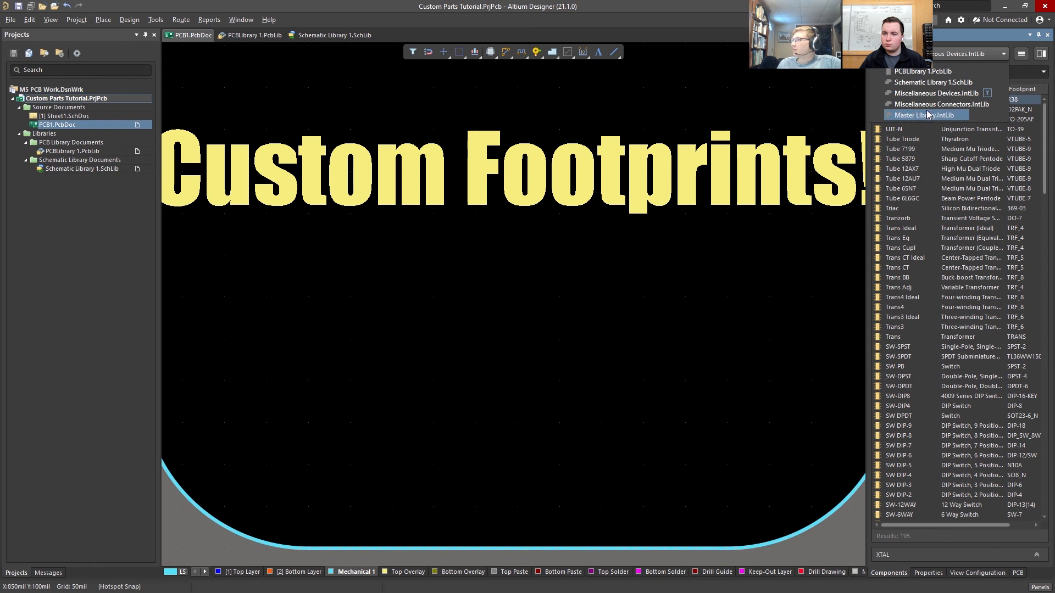
{"action": "left_click", "coordinate": [931, 82]}
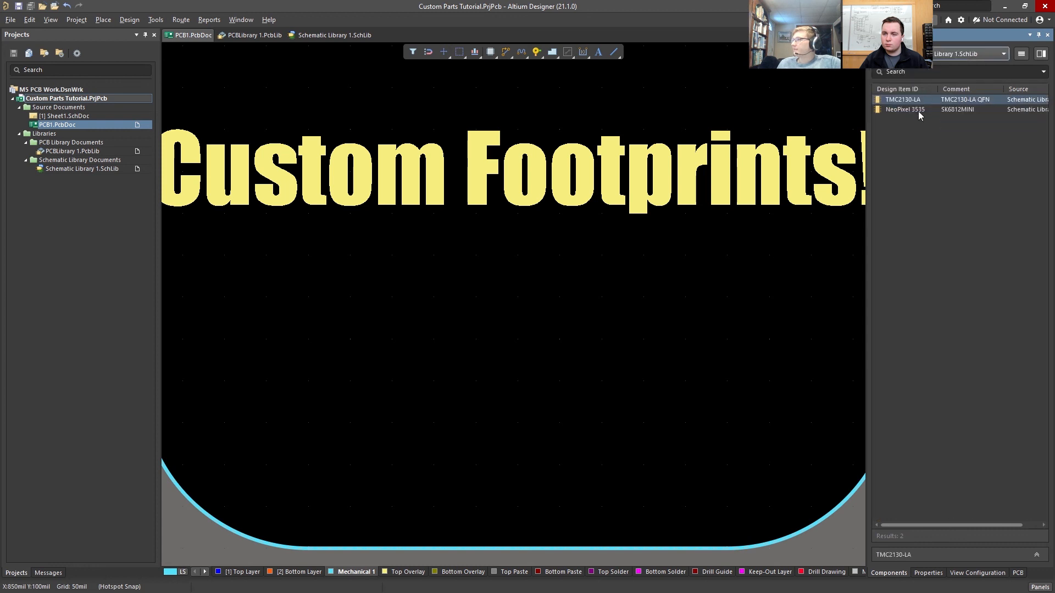
Place one NeoPixel 3535 component at X 400 mil, Y 200 mil, below the "Custom Footprints!" text on the board.
{"action": "left_click", "coordinate": [915, 110]}
{"action": "right_click", "coordinate": [915, 109]}
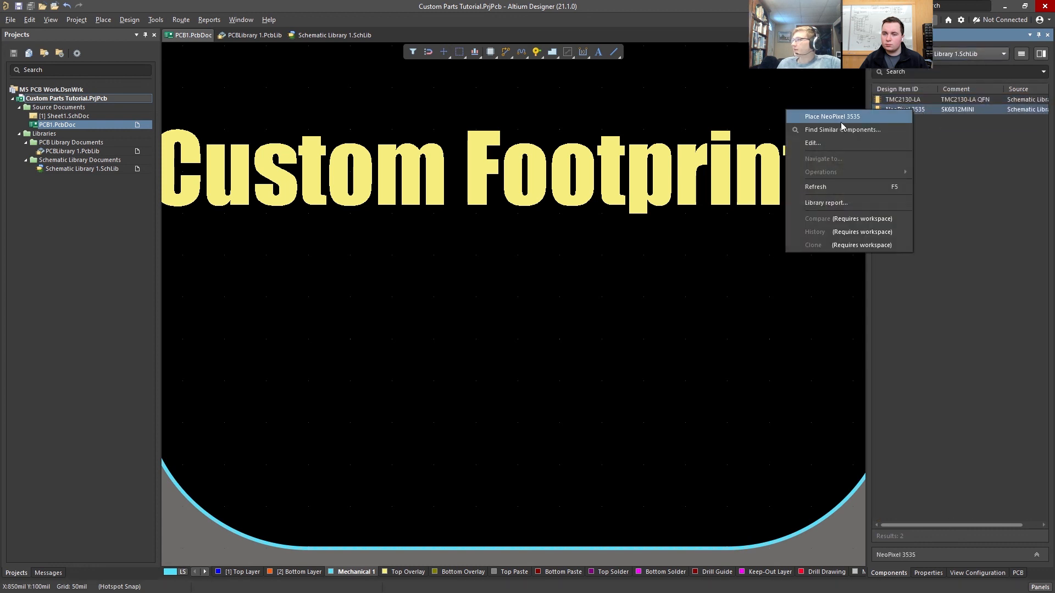
{"action": "left_click", "coordinate": [839, 120]}
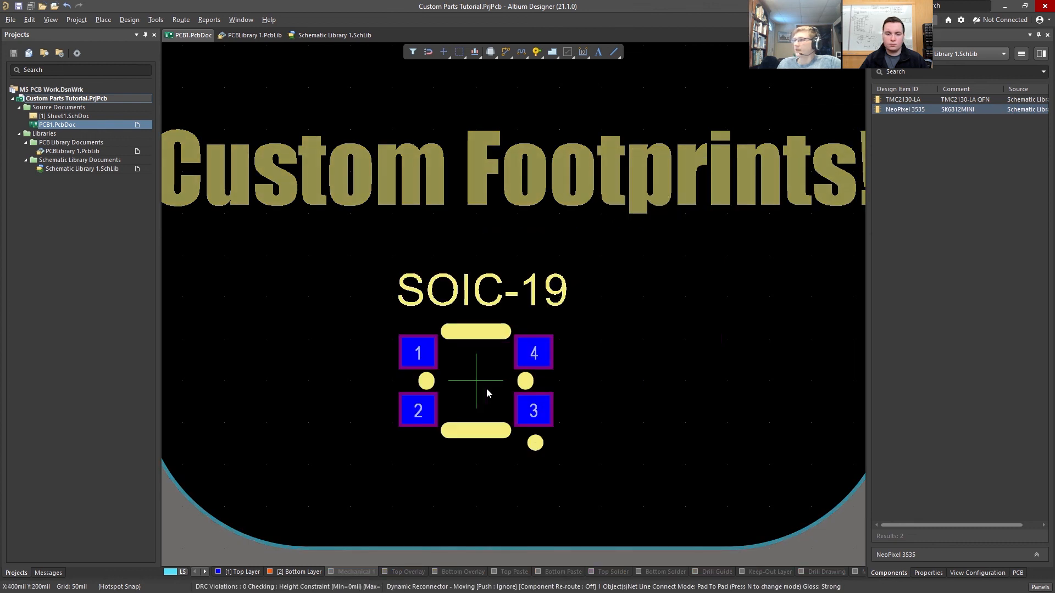
{"action": "left_click", "coordinate": [487, 391]}
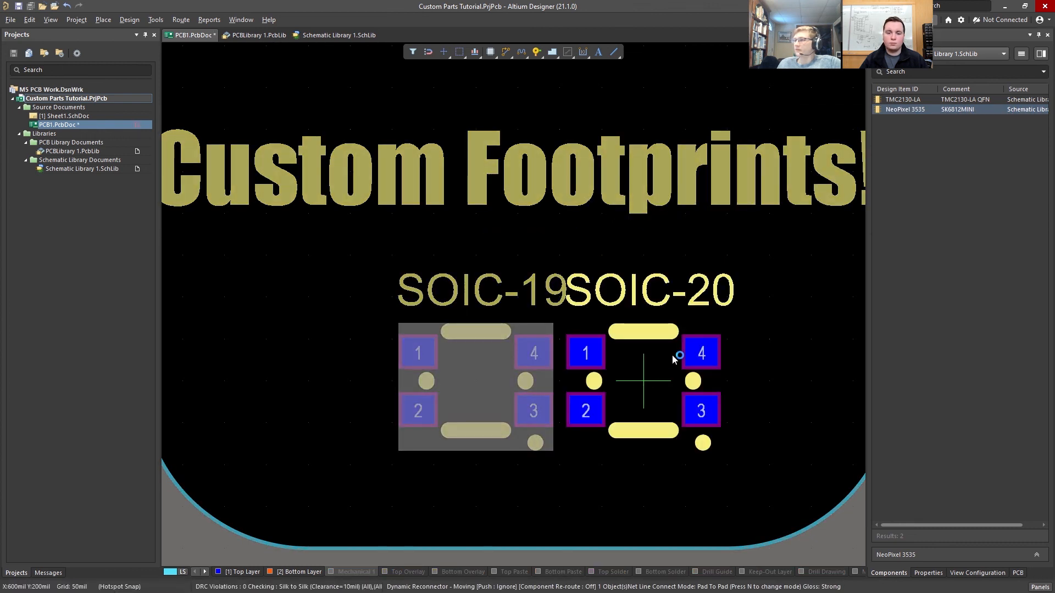
{"action": "key", "text": "Escape"}
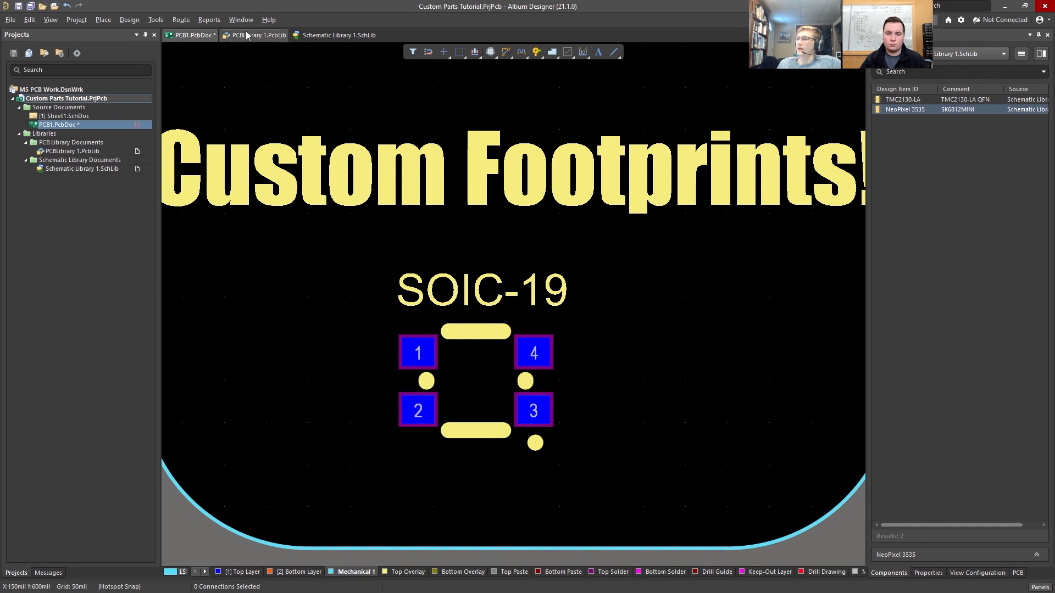
Hide the designator text of the placed NeoPixel 3535 component in its properties.
{"action": "left_click", "coordinate": [457, 366]}
{"action": "left_click", "coordinate": [928, 573]}
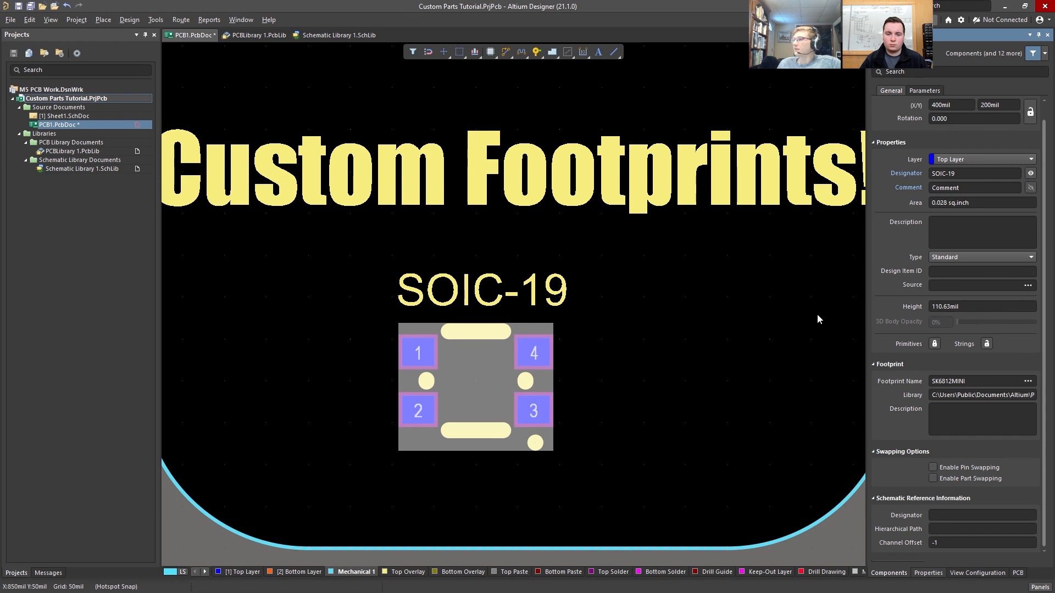
{"action": "left_click", "coordinate": [1030, 173]}
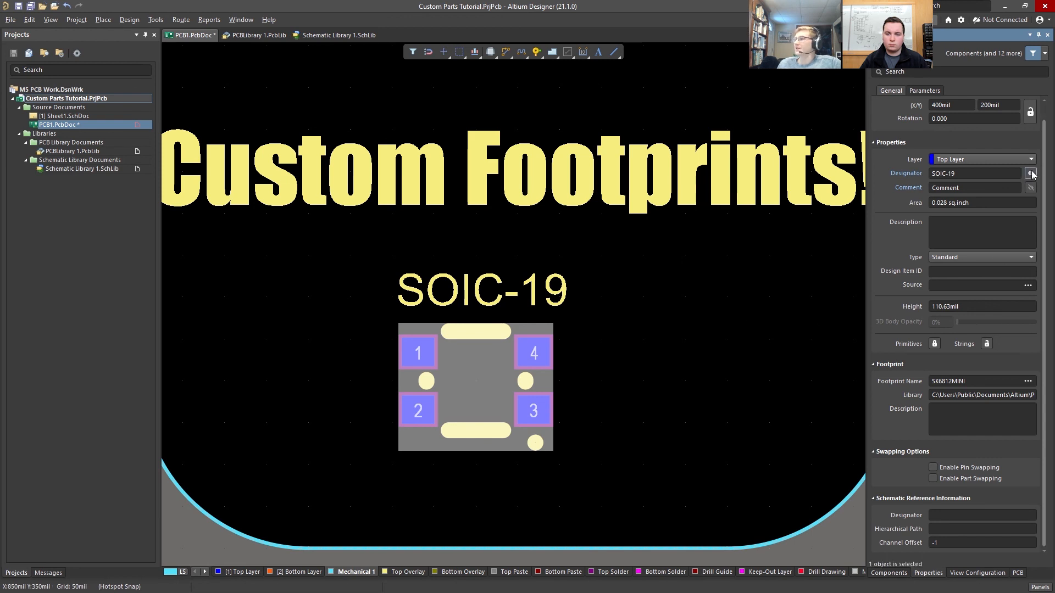
{"action": "left_click", "coordinate": [642, 344]}
{"action": "scroll", "coordinate": [591, 311], "scroll_direction": "down", "scroll_amount": 1, "text": "ctrl"}
{"action": "right_click_drag", "start_coordinate": [580, 301], "coordinate": [539, 353]}
Show the LED component's designator on the board again, then turn its visibility back off.
{"action": "left_click", "coordinate": [486, 417]}
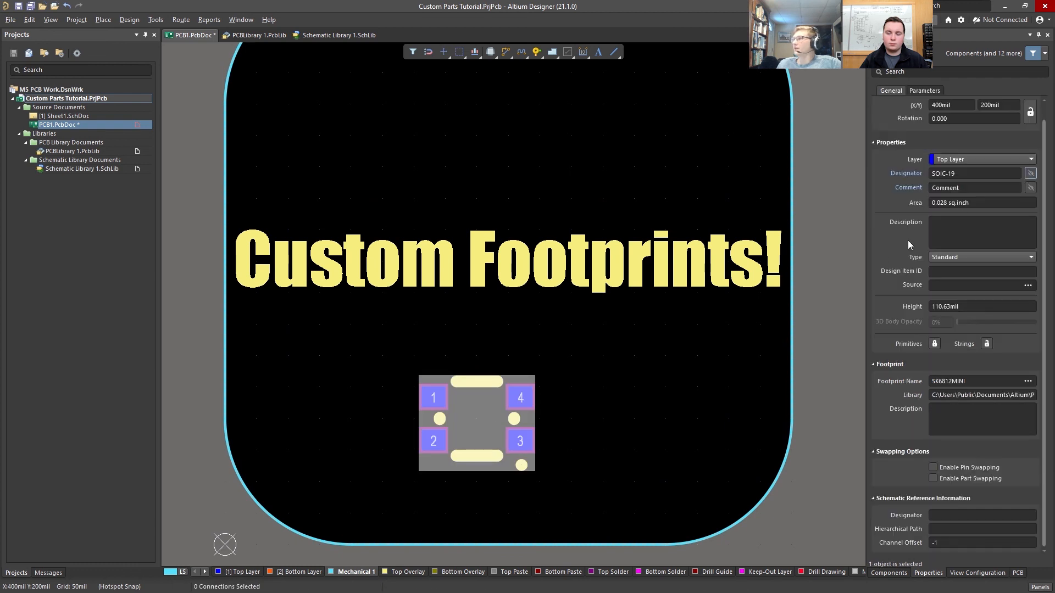
{"action": "left_click", "coordinate": [1030, 174]}
{"action": "left_click", "coordinate": [613, 413]}
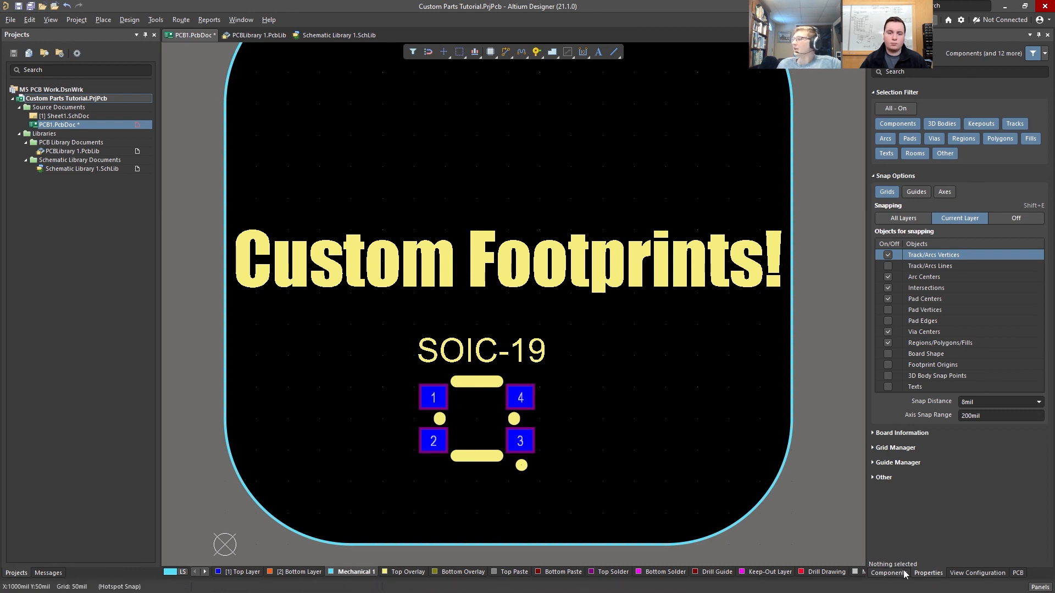
{"action": "left_click", "coordinate": [475, 417]}
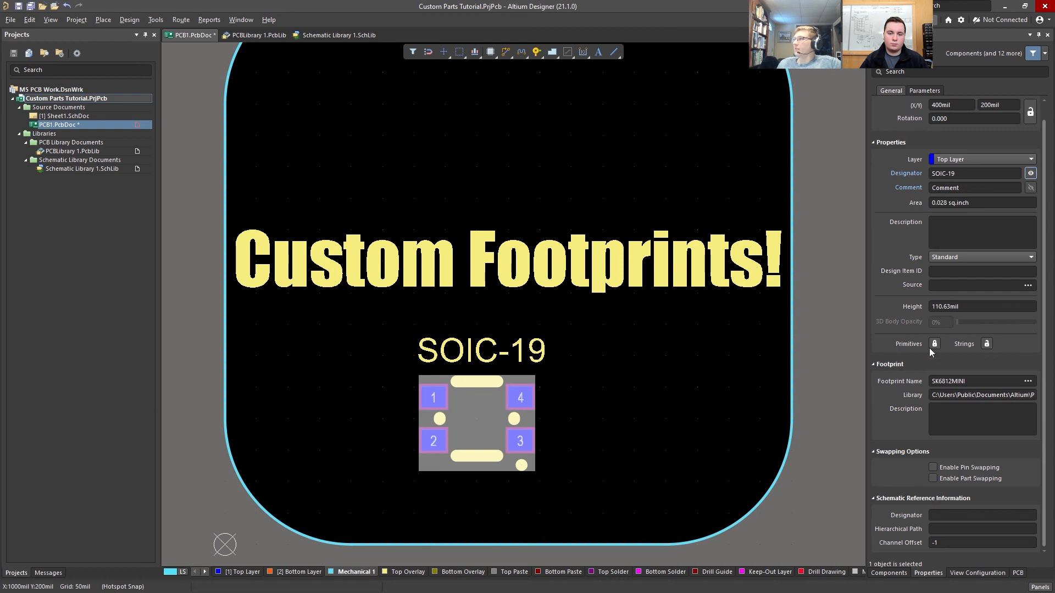
{"action": "left_click", "coordinate": [1031, 173]}
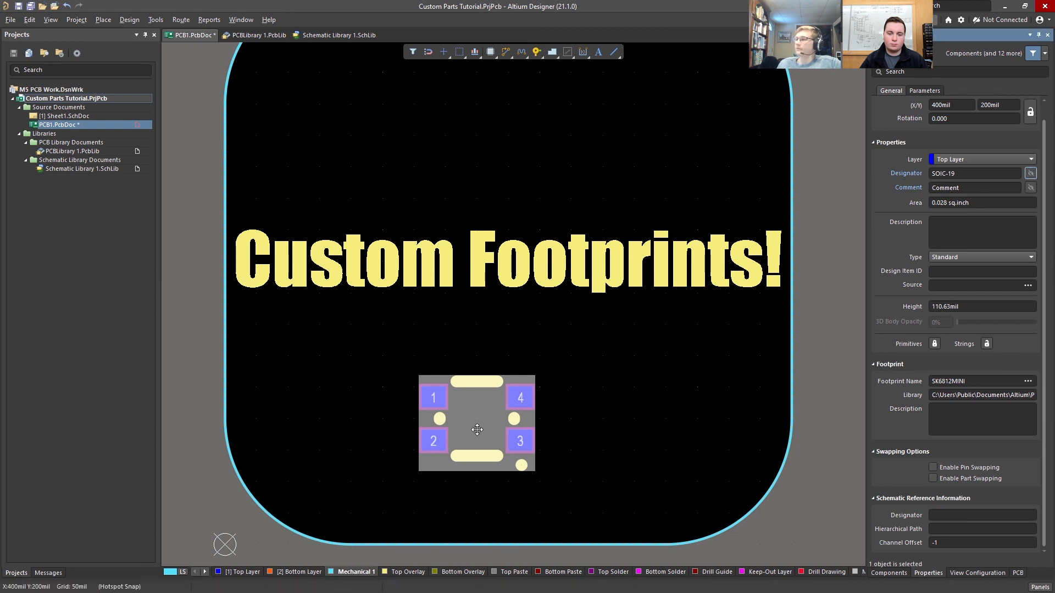